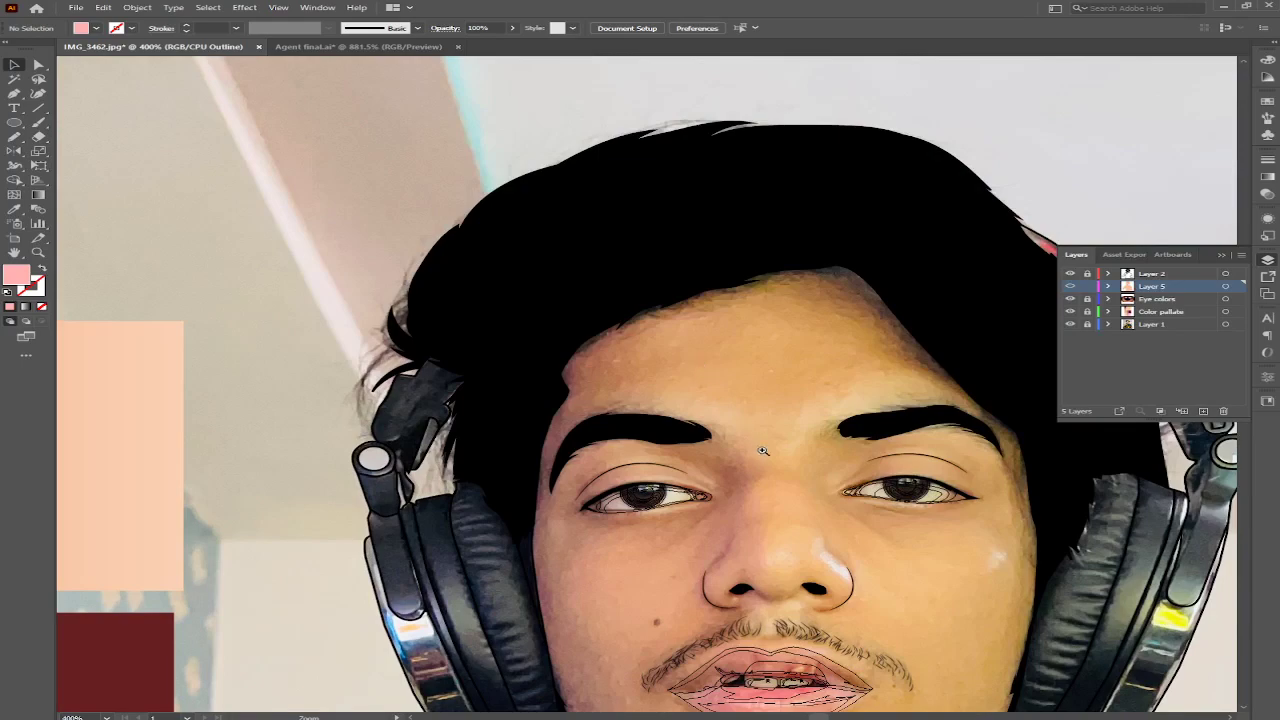
Step: Switch to outline view over the photo and zoom in on the forehead and eyes
left_click_drag(968, 478, 973, 288)
key("ctrl+y")
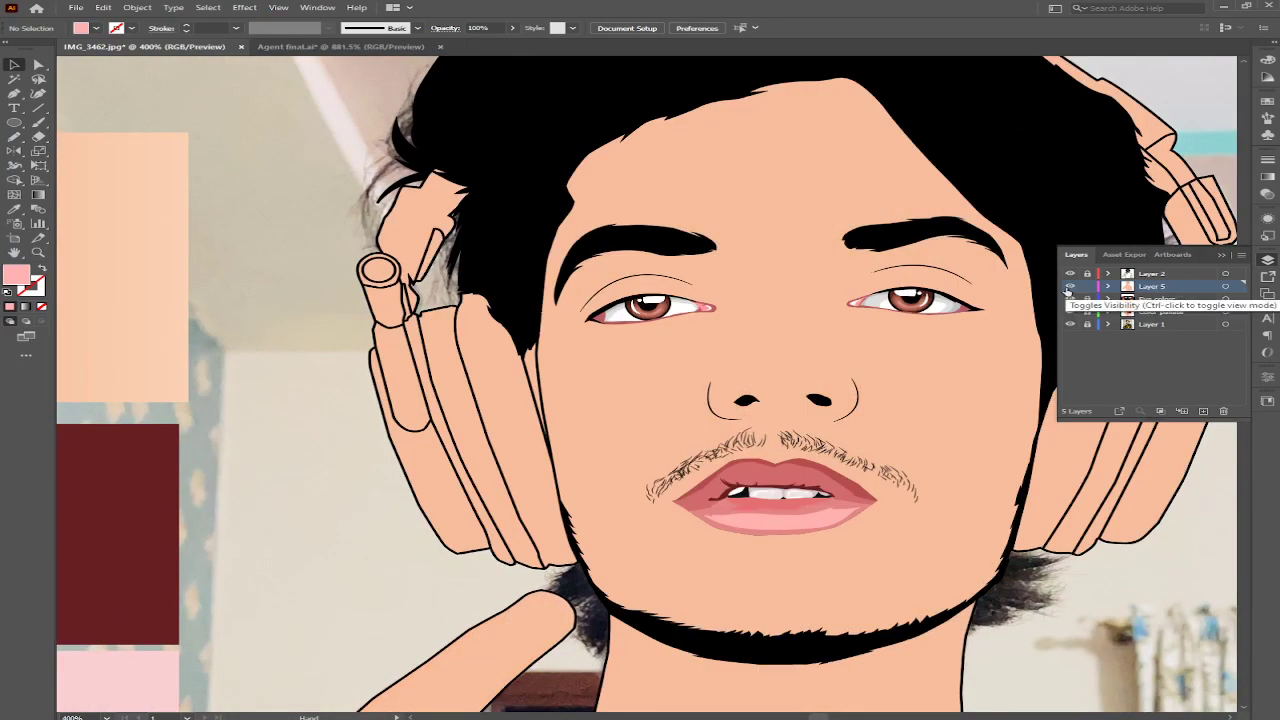
left_click(1069, 287)
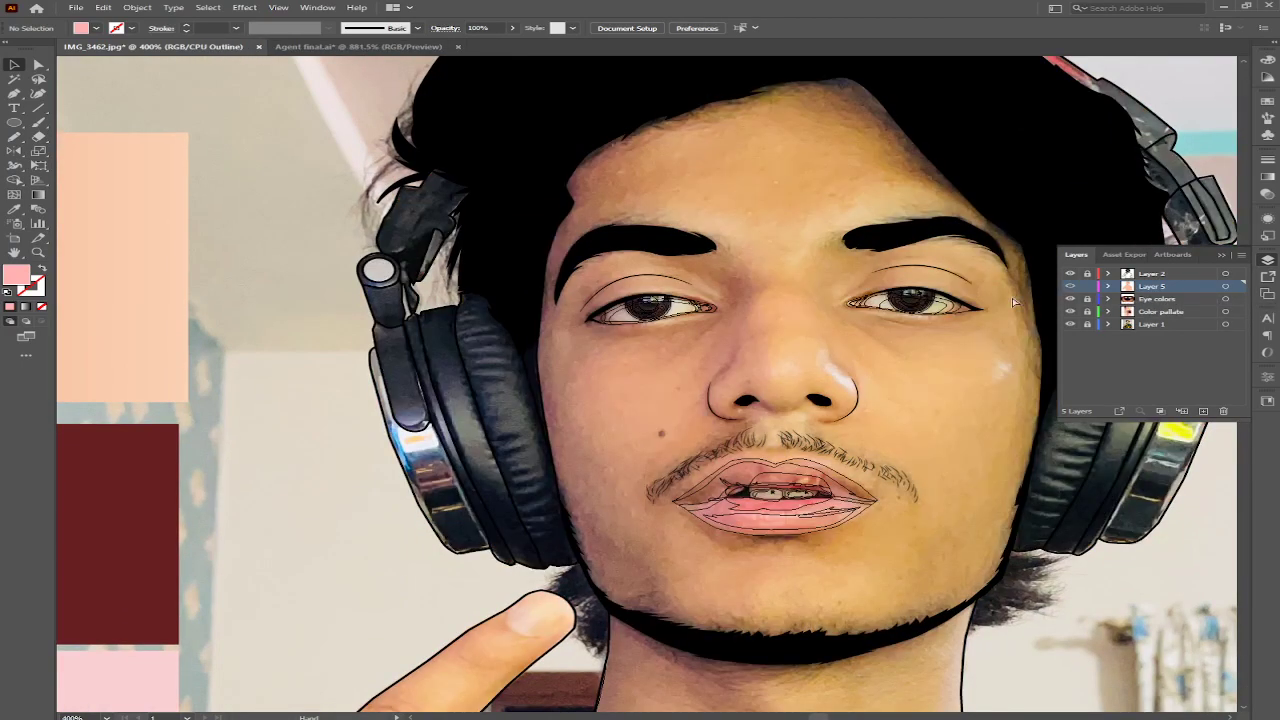
left_click(645, 379)
left_click_drag(591, 253, 621, 312)
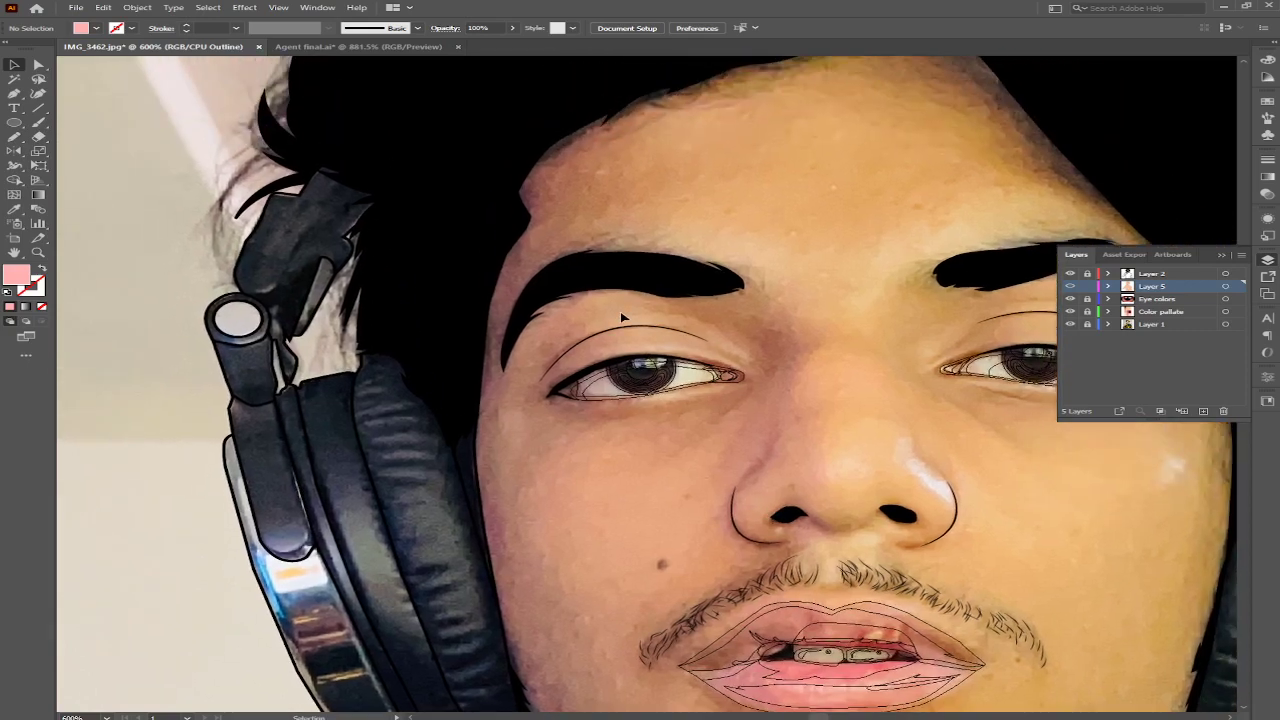
mouse_move(663, 181)
left_mouse_down()
mouse_move(660, 332)
mouse_move(633, 325)
mouse_move(590, 348)
left_mouse_up()
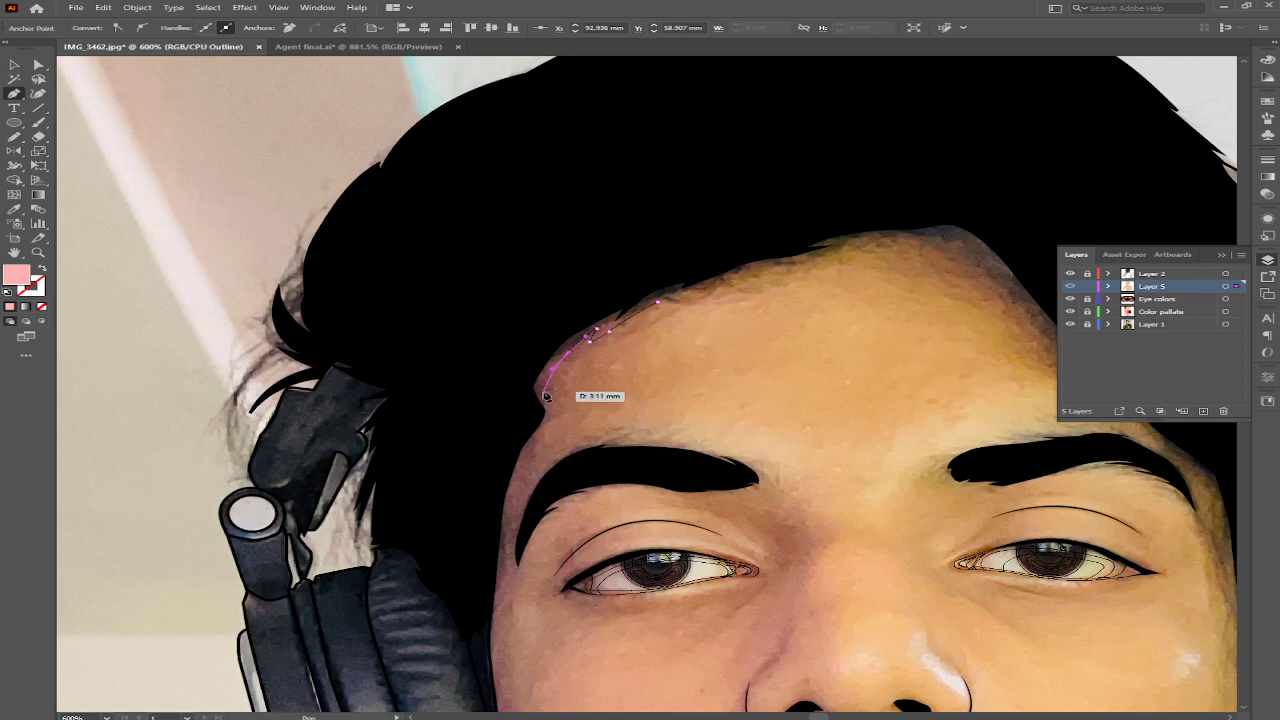
Step: Trace curved Pen anchors along the forehead edge and left eyebrow down the cheek
mouse_move(556, 413)
left_mouse_down()
mouse_move(514, 503)
mouse_move(508, 358)
left_mouse_up()
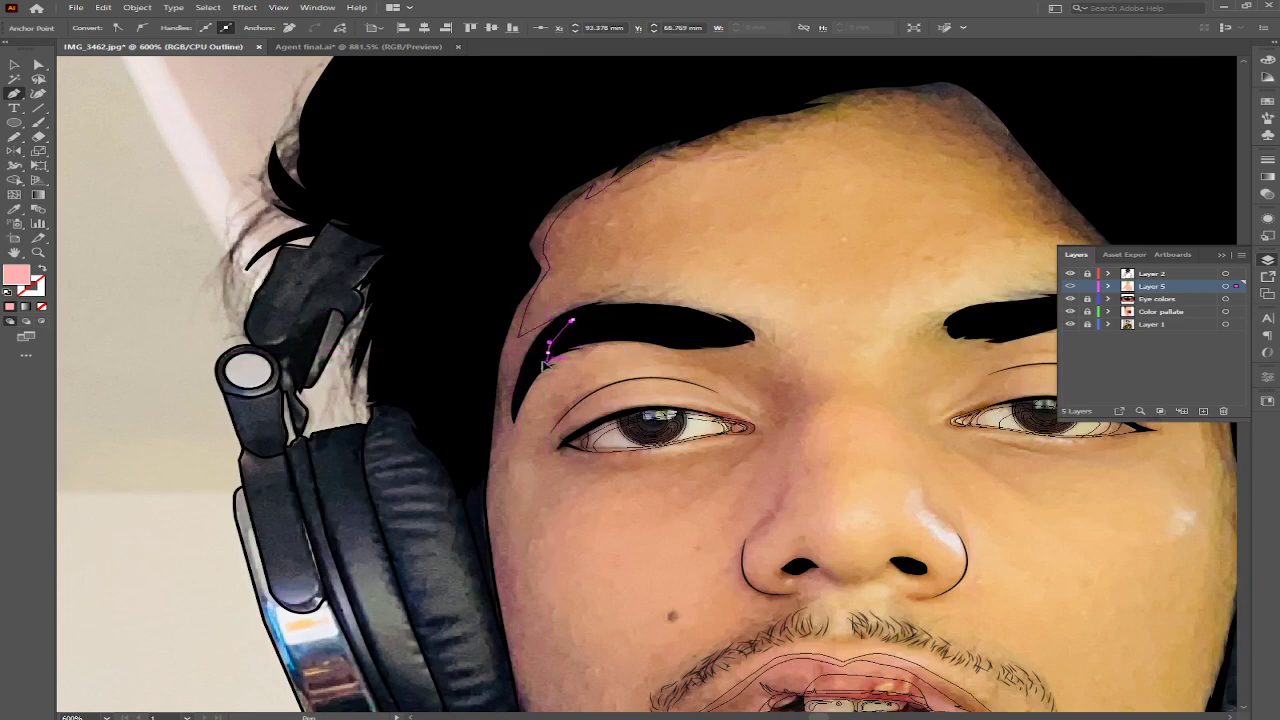
left_click_drag(539, 375, 530, 240)
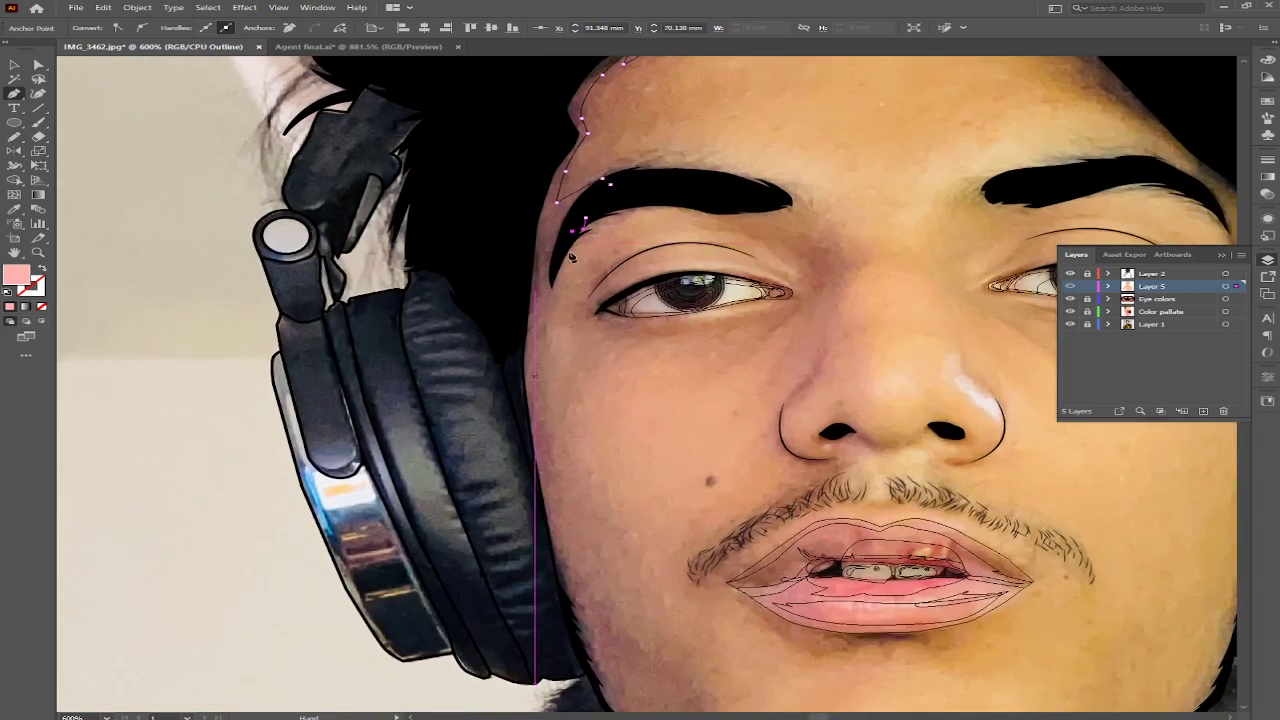
left_click(625, 368, "ctrl")
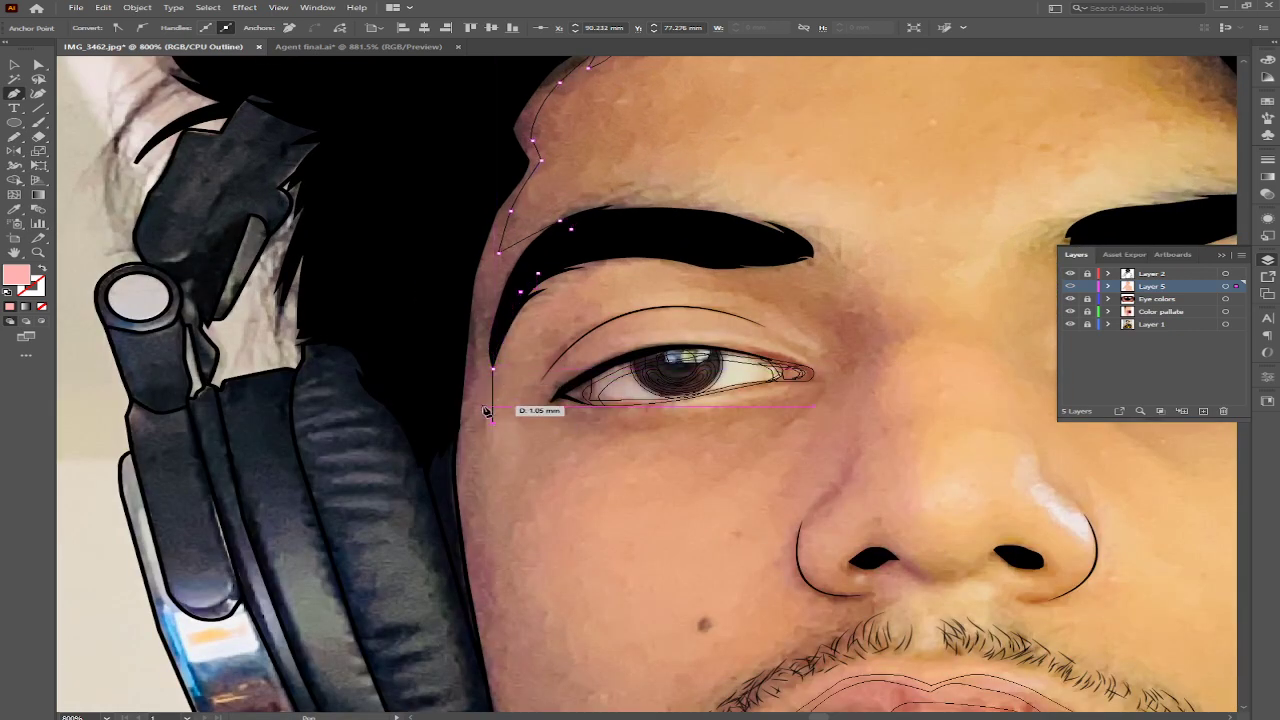
left_click_drag(477, 419, 459, 268)
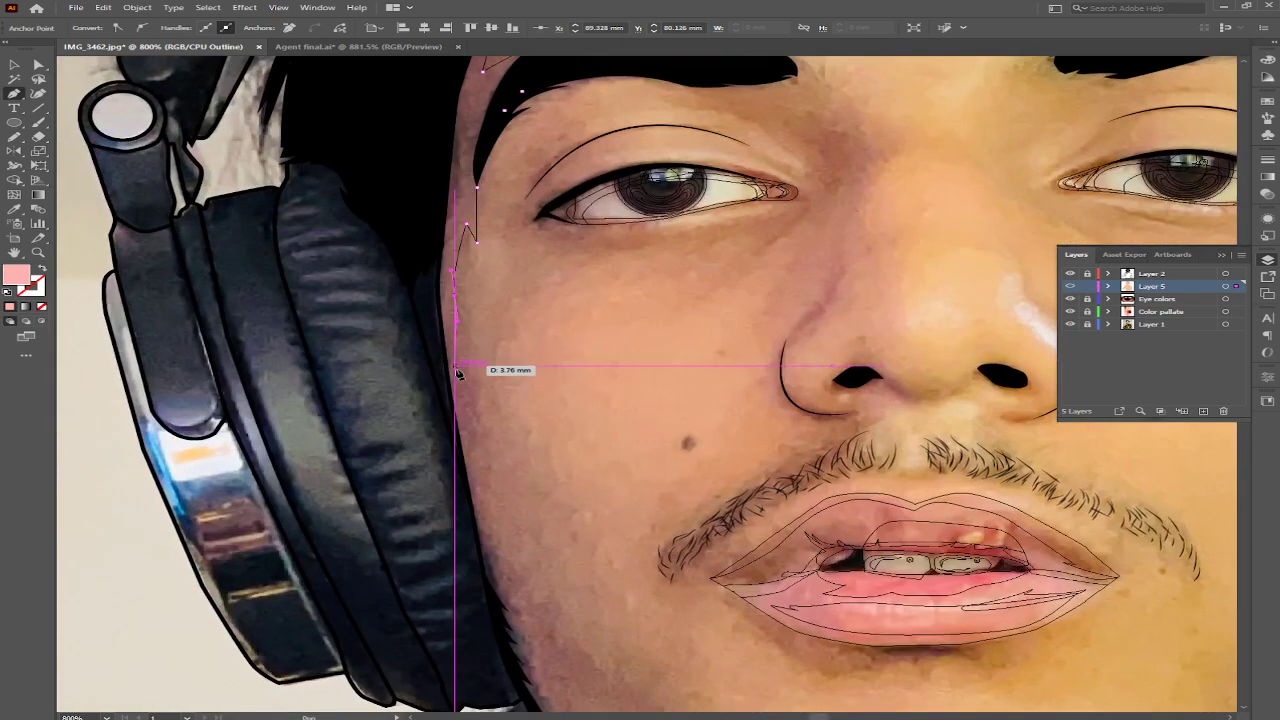
mouse_move(480, 486)
left_mouse_down()
mouse_move(456, 316)
mouse_move(493, 393)
left_mouse_up()
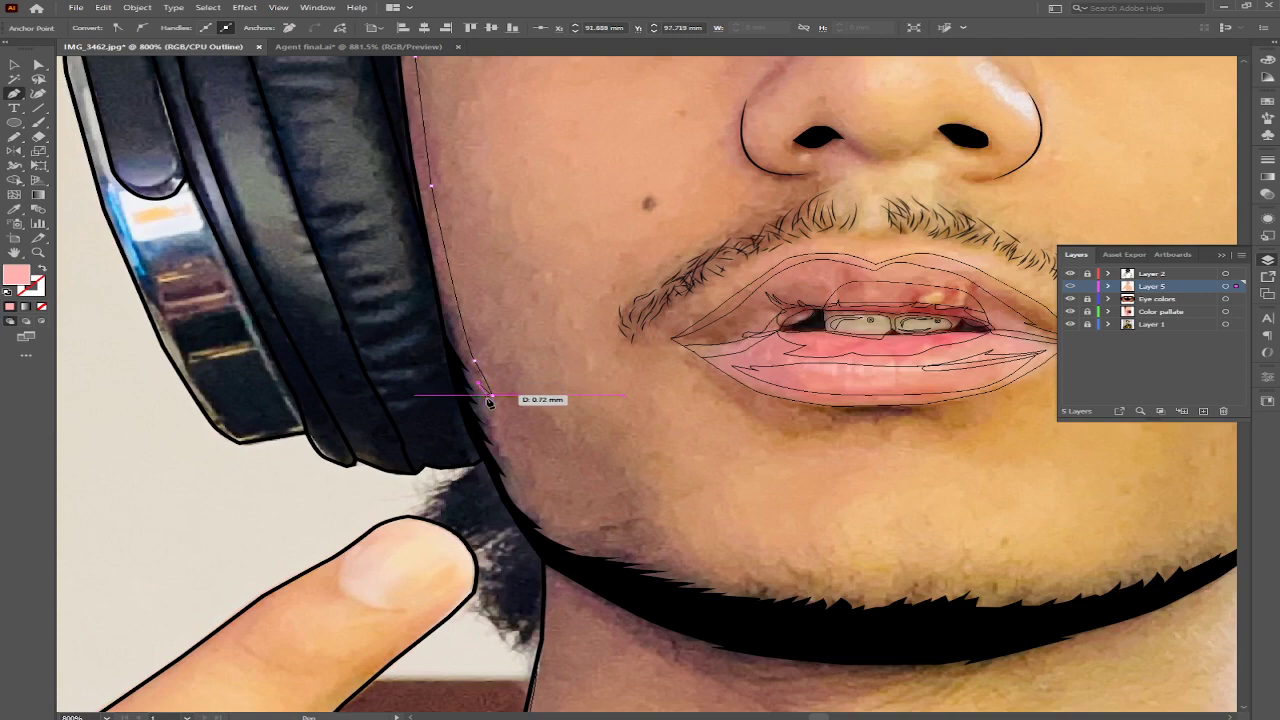
scroll(501, 418, "up", 3)
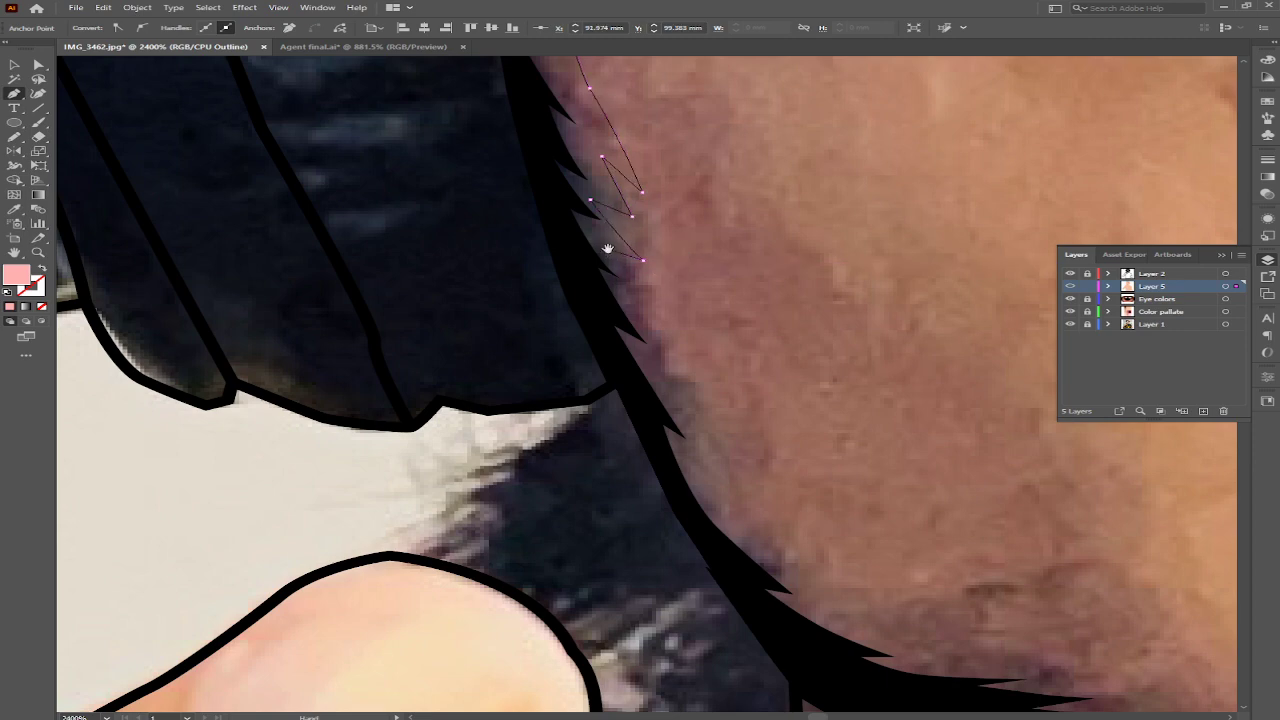
Step: Extend the path in zigzag anchors down the stubbly jaw edge to curved anchors under the chin
left_click_drag(672, 340, 610, 289)
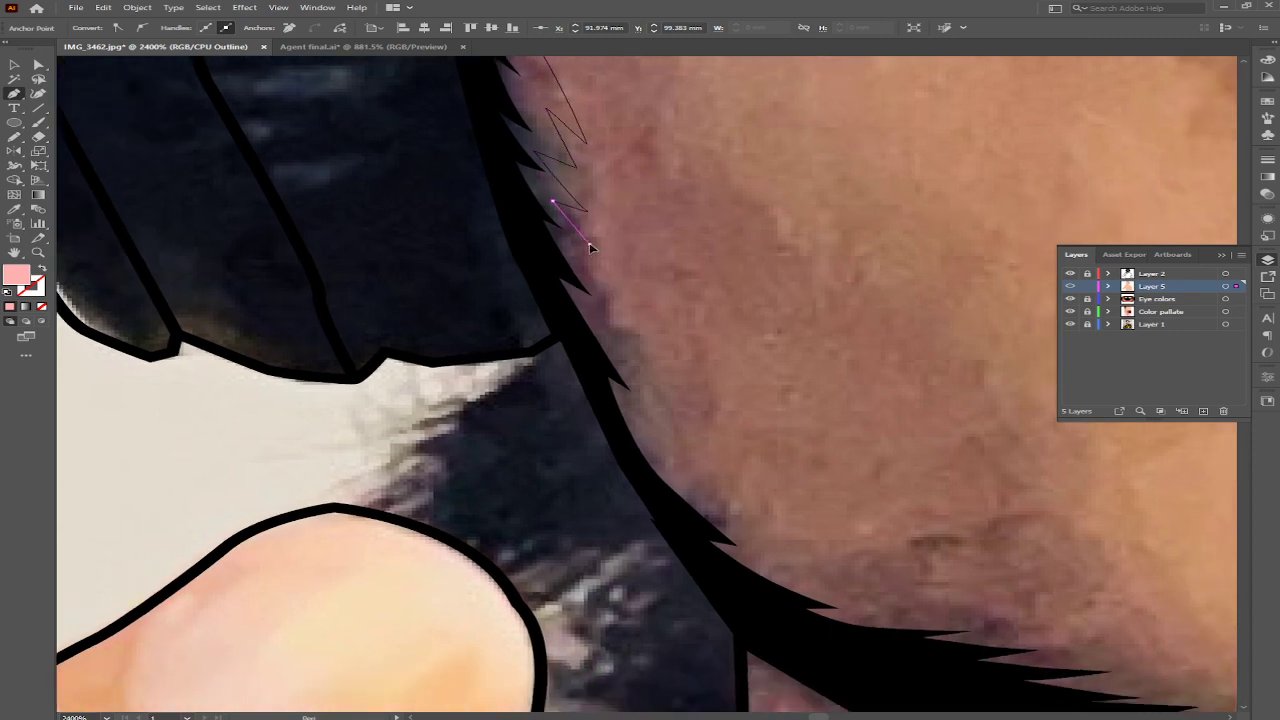
left_click(589, 245)
left_click(631, 350)
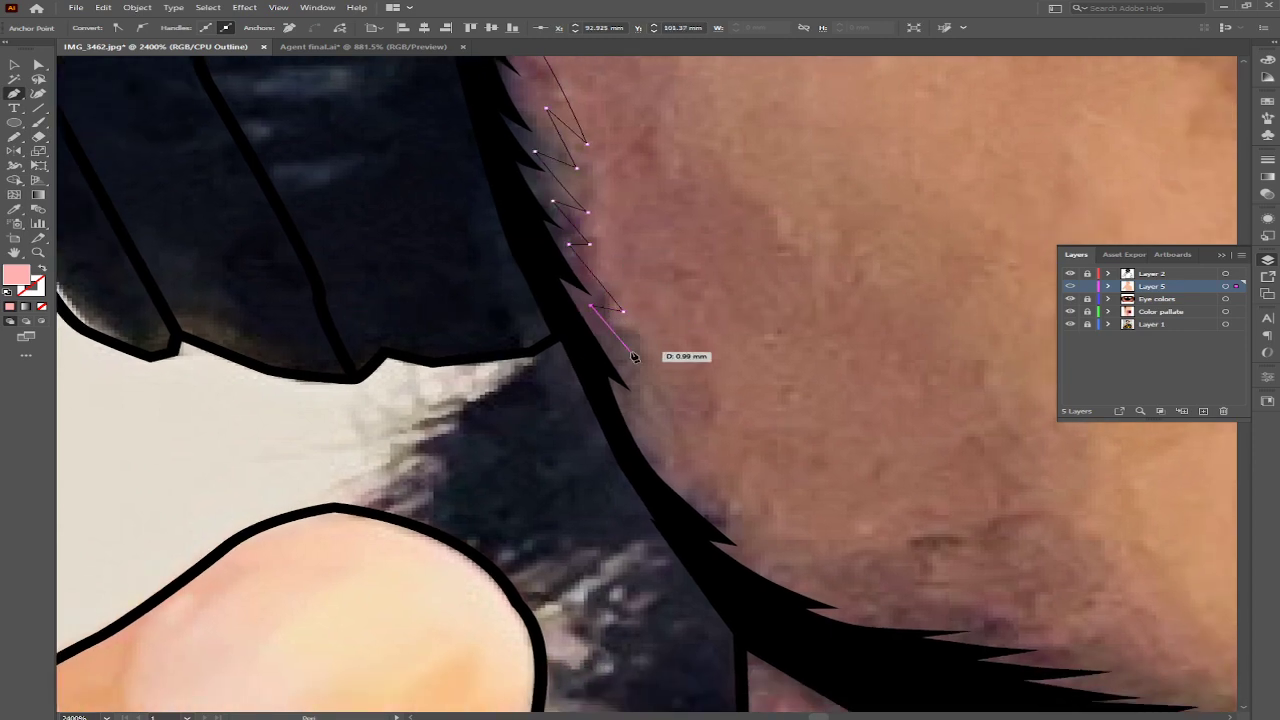
left_click(661, 379)
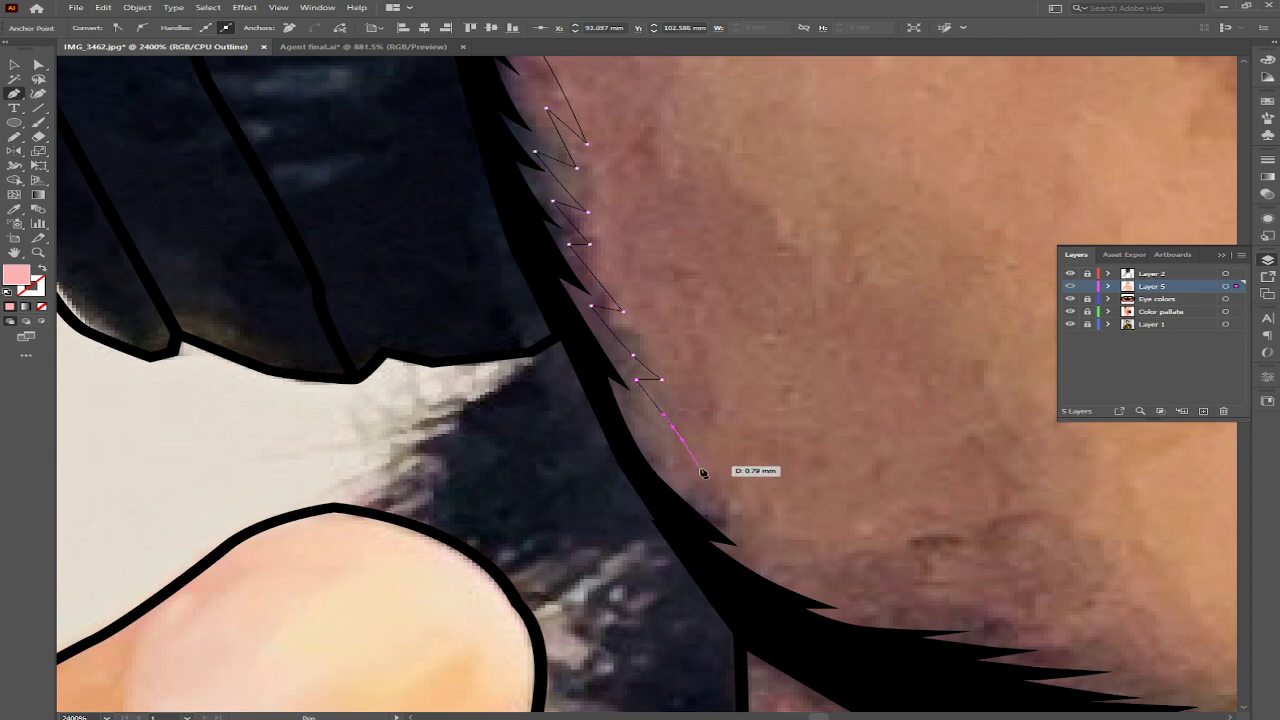
left_click(787, 557)
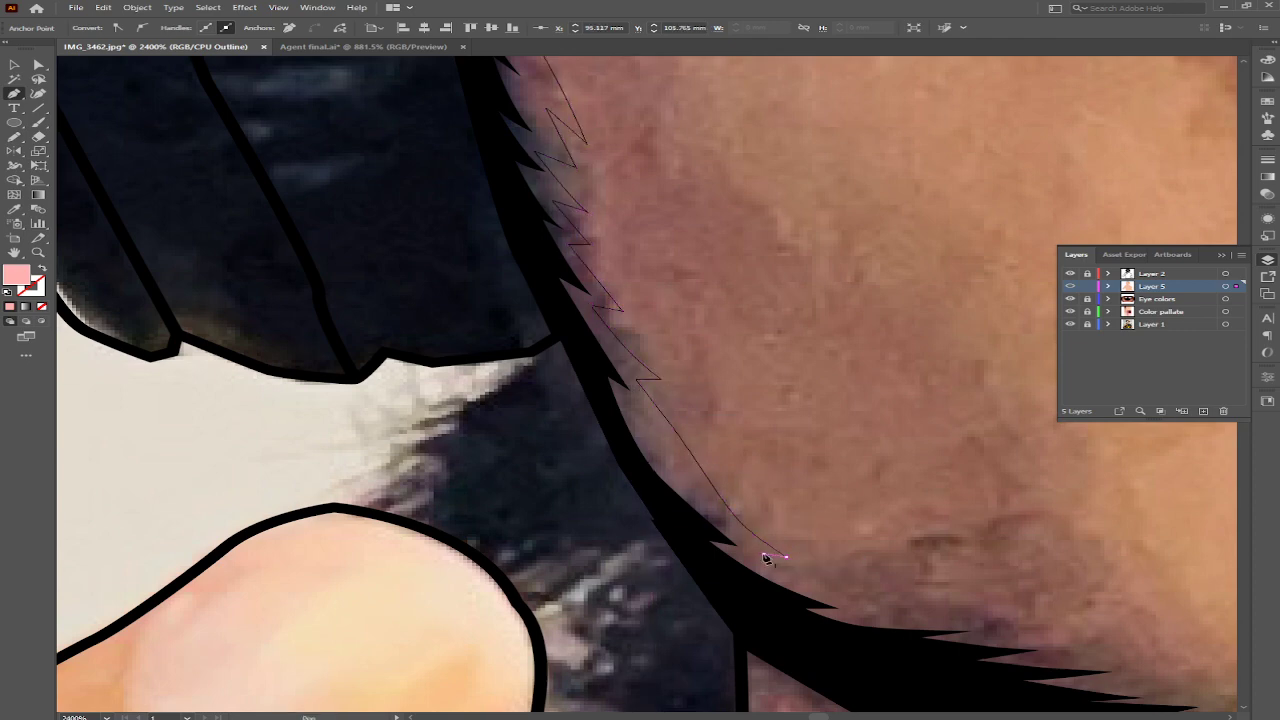
left_click_drag(766, 557, 396, 332)
left_click(487, 372)
left_click(533, 380)
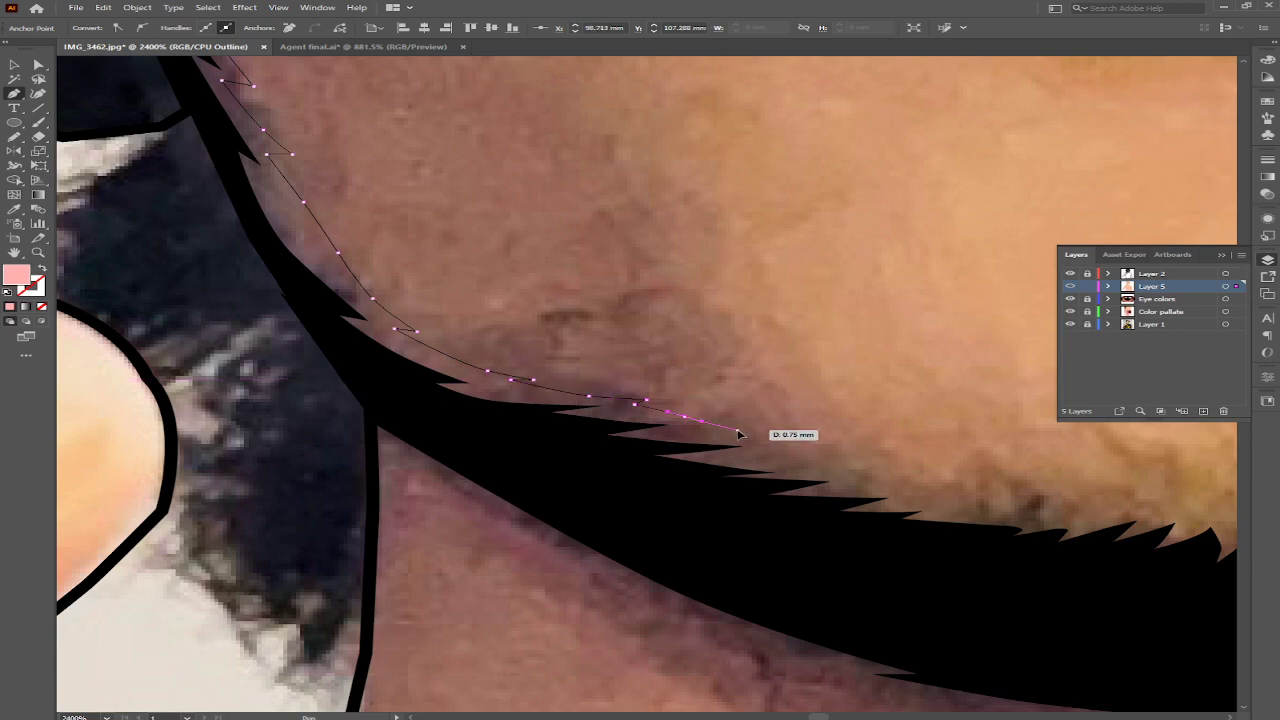
left_click_drag(723, 431, 738, 431)
left_click_drag(815, 448, 852, 453)
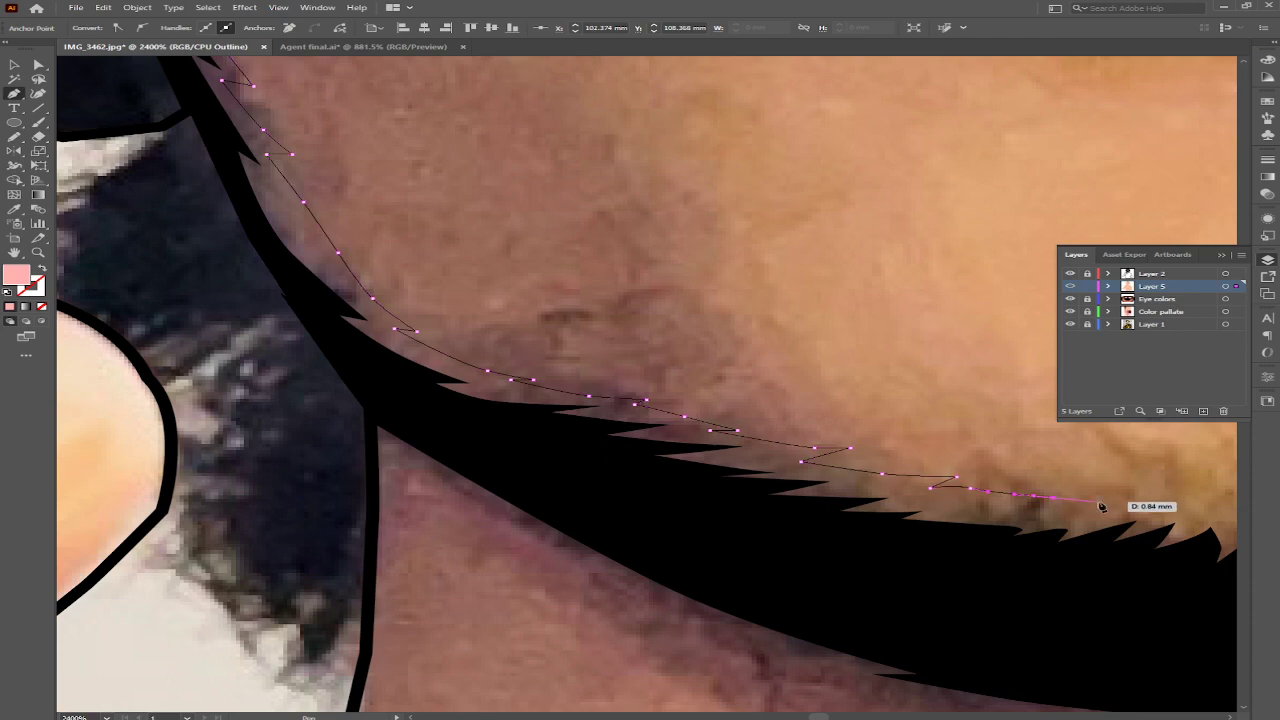
Step: Continue curved anchors across the chin and up the right cheek, then zoom out to 400%
left_click_drag(1101, 507, 615, 524)
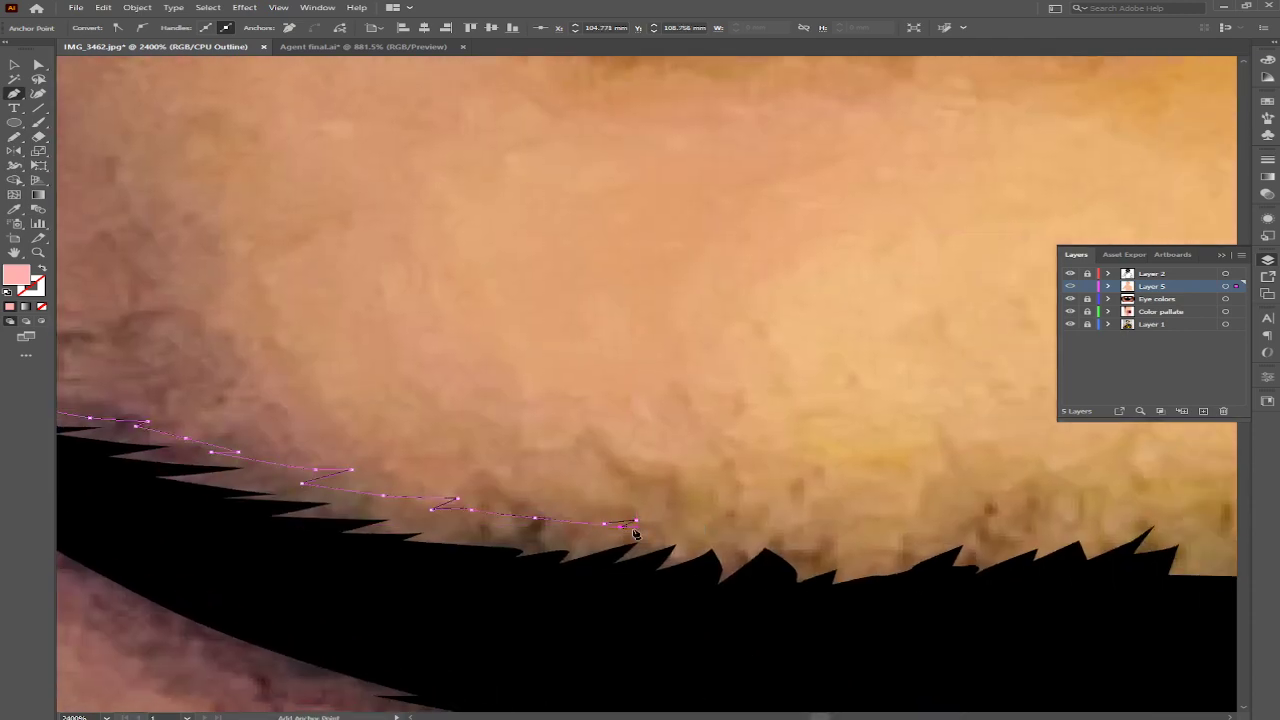
left_click_drag(711, 533, 733, 533)
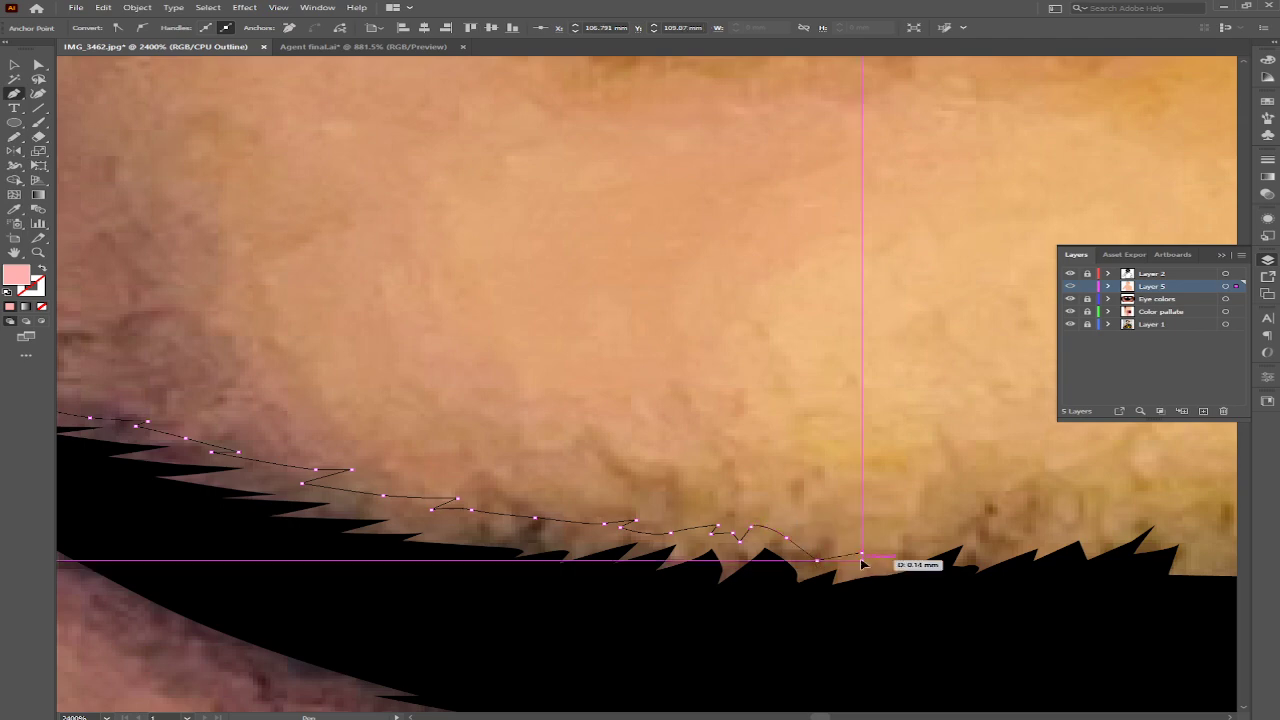
mouse_move(861, 558)
left_mouse_down()
mouse_move(922, 541)
mouse_move(697, 576)
left_mouse_up()
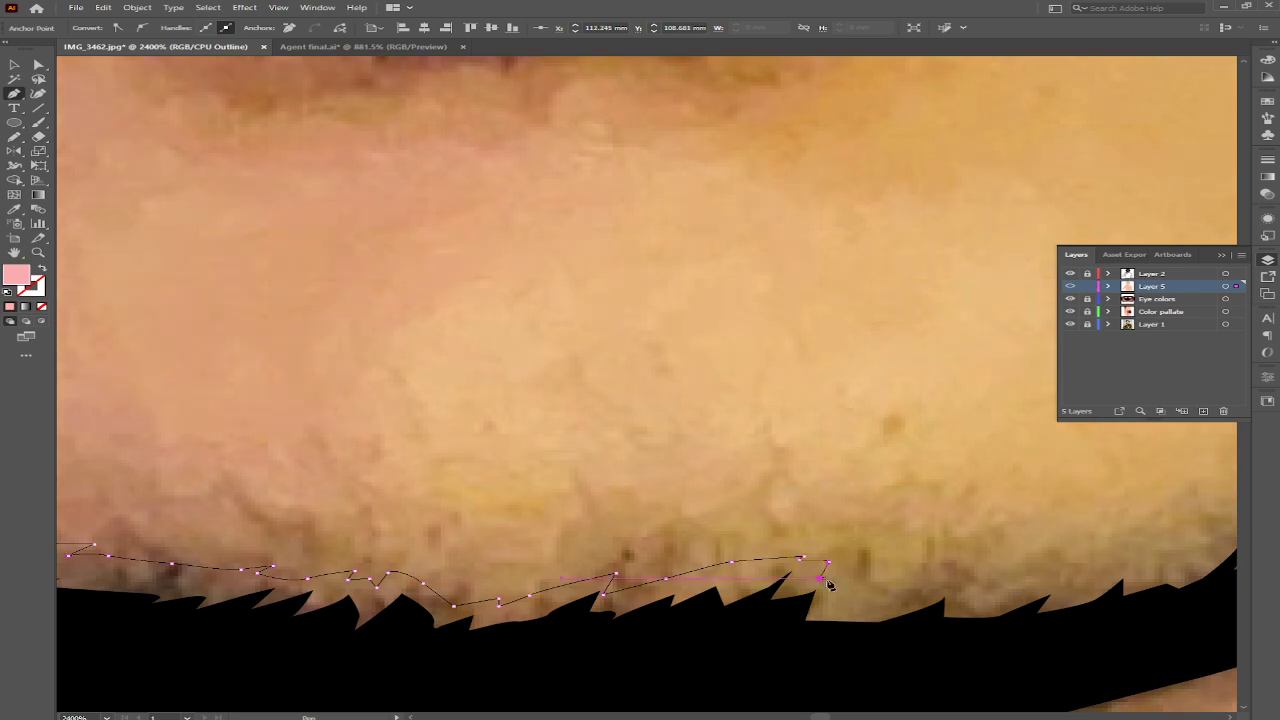
left_click_drag(994, 588, 692, 582)
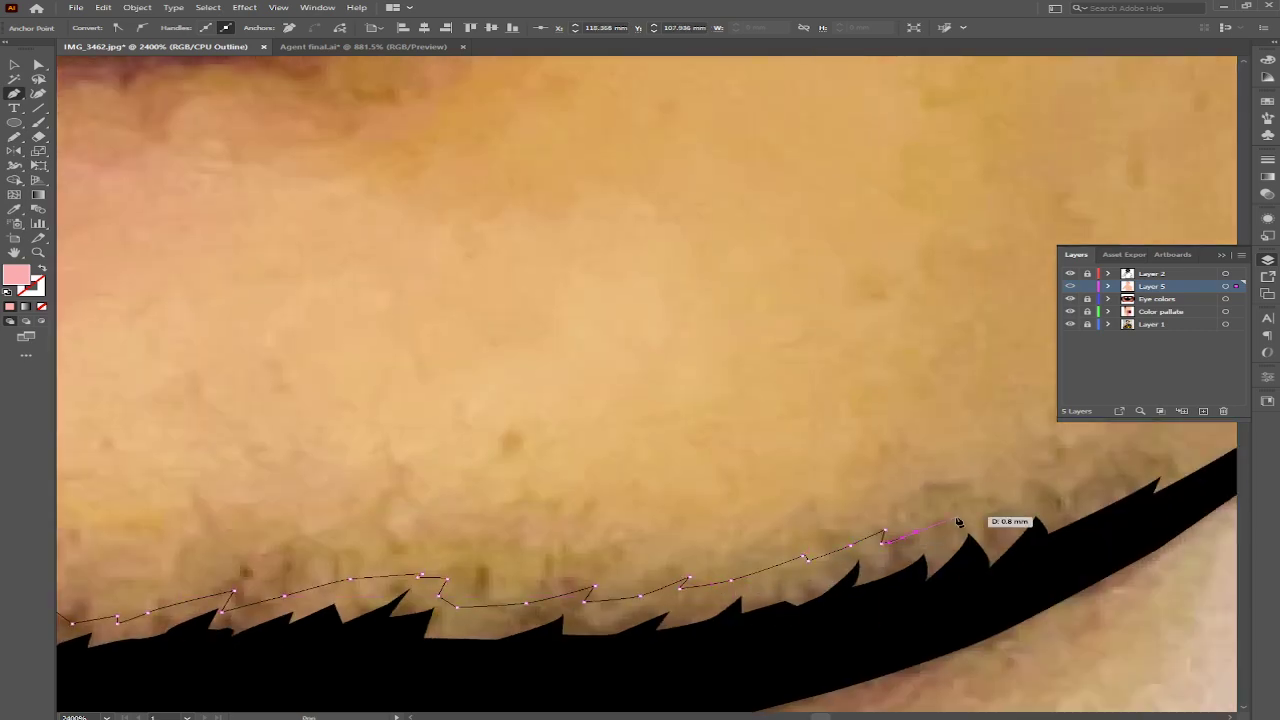
left_click_drag(1008, 530, 812, 553)
left_click_drag(982, 457, 813, 511)
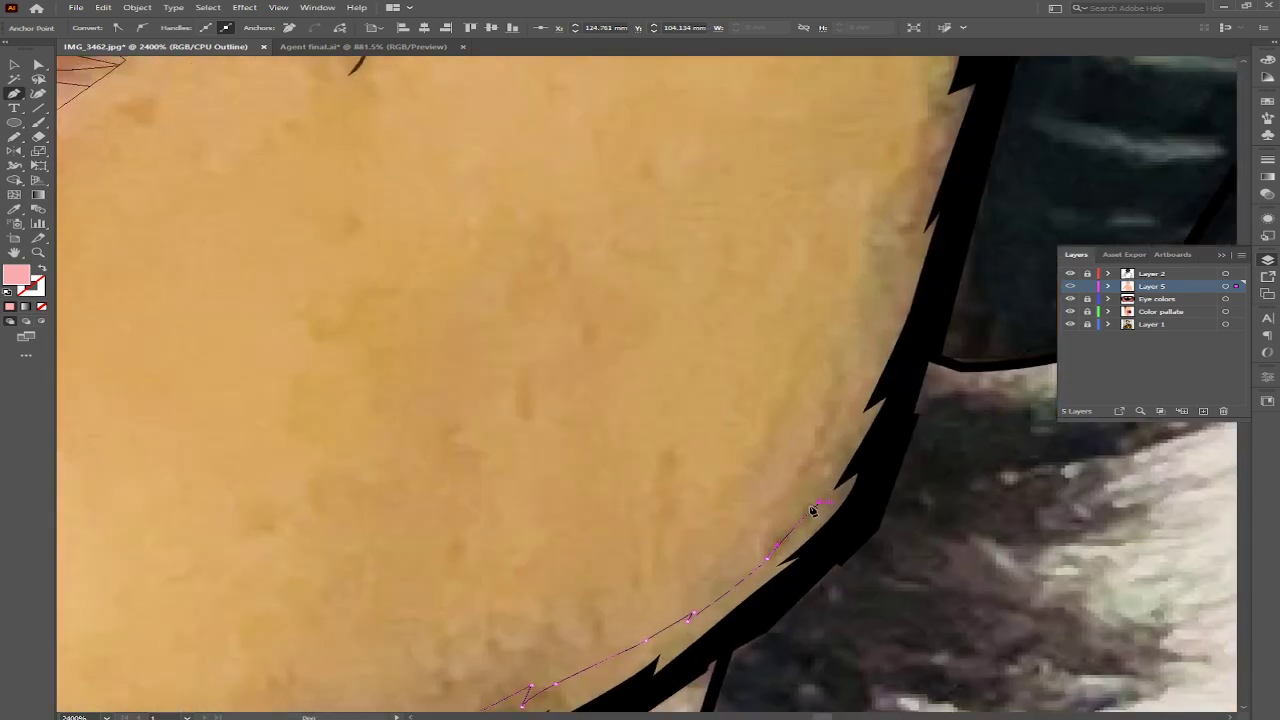
scroll(914, 257, "down", 1)
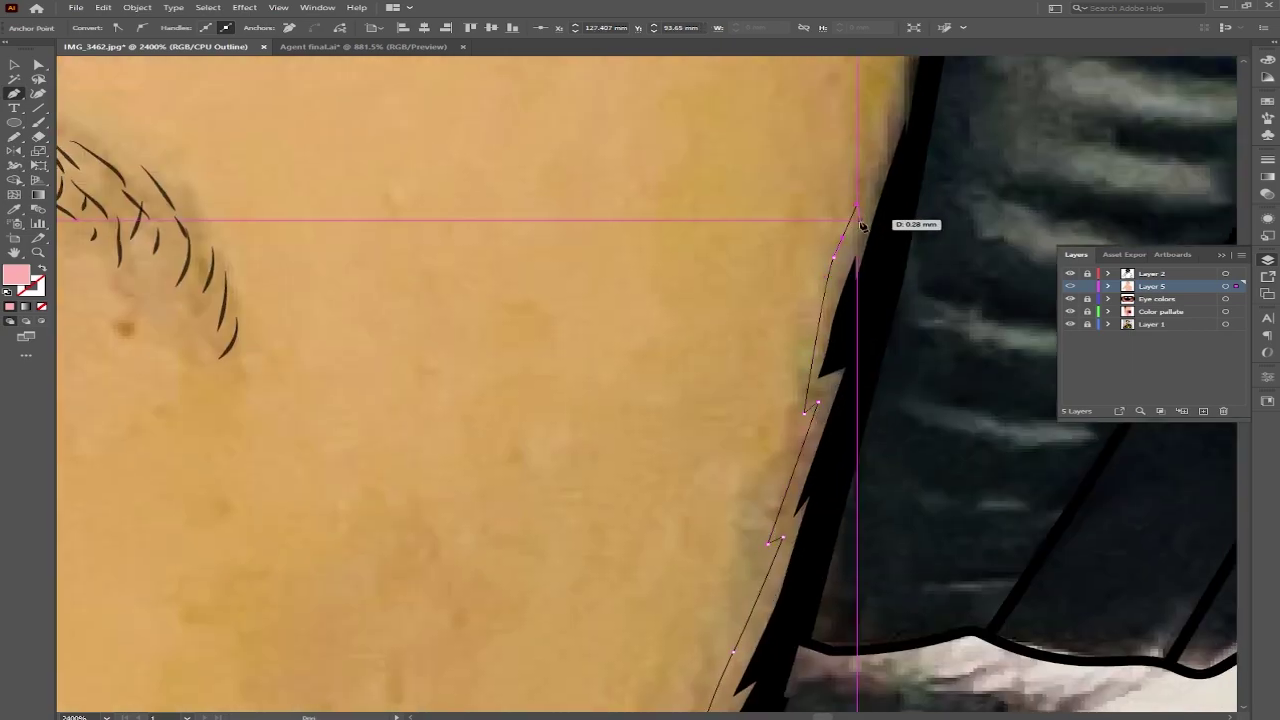
left_click_drag(863, 223, 740, 398)
scroll(740, 398, "down", 3)
scroll(740, 398, "up", 1)
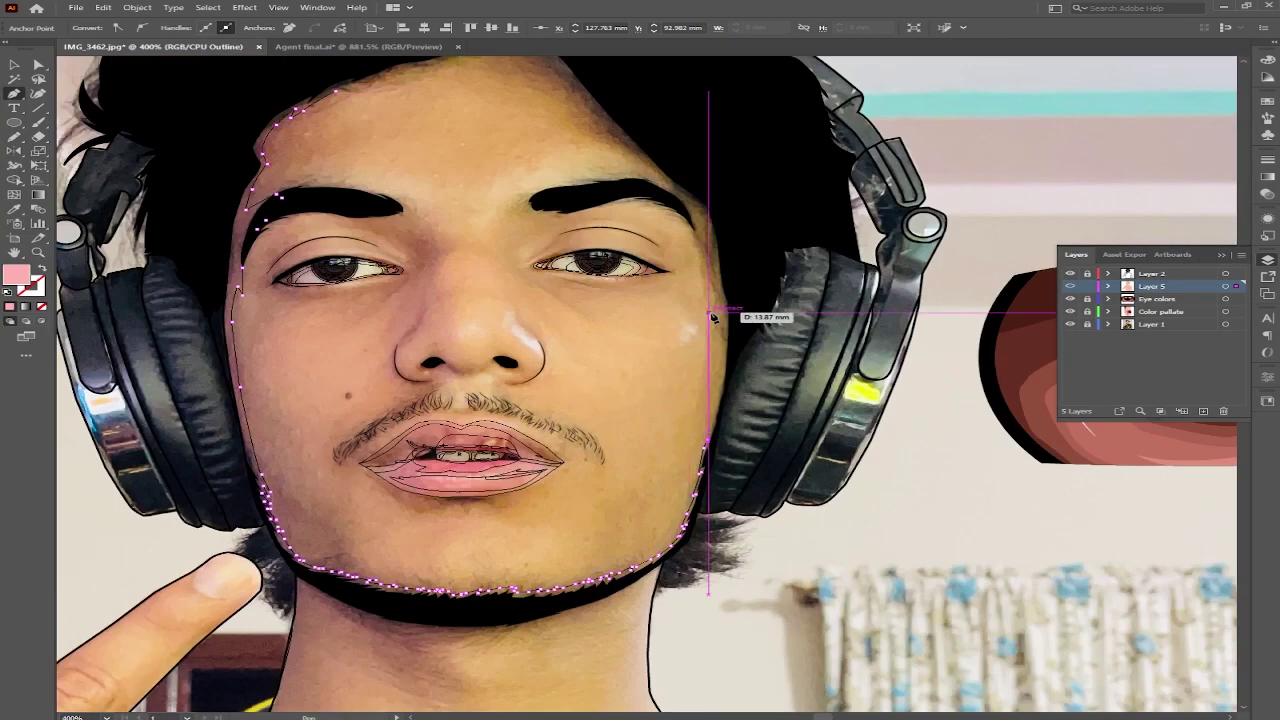
Step: Carry the outline up the right temple and across the upper forehead hairline
scroll(591, 428, "up", 1)
scroll(660, 355, "up", 2)
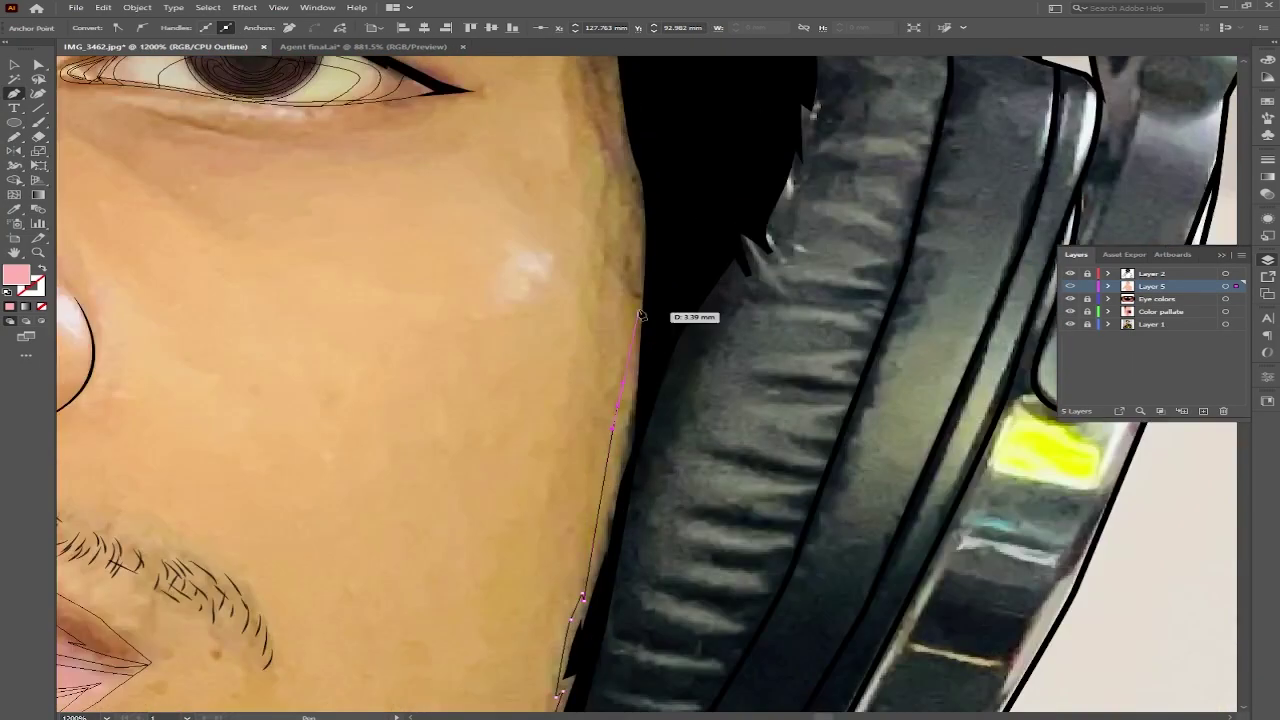
scroll(691, 317, "up", 3)
left_click_drag(546, 193, 677, 408)
left_click(649, 386)
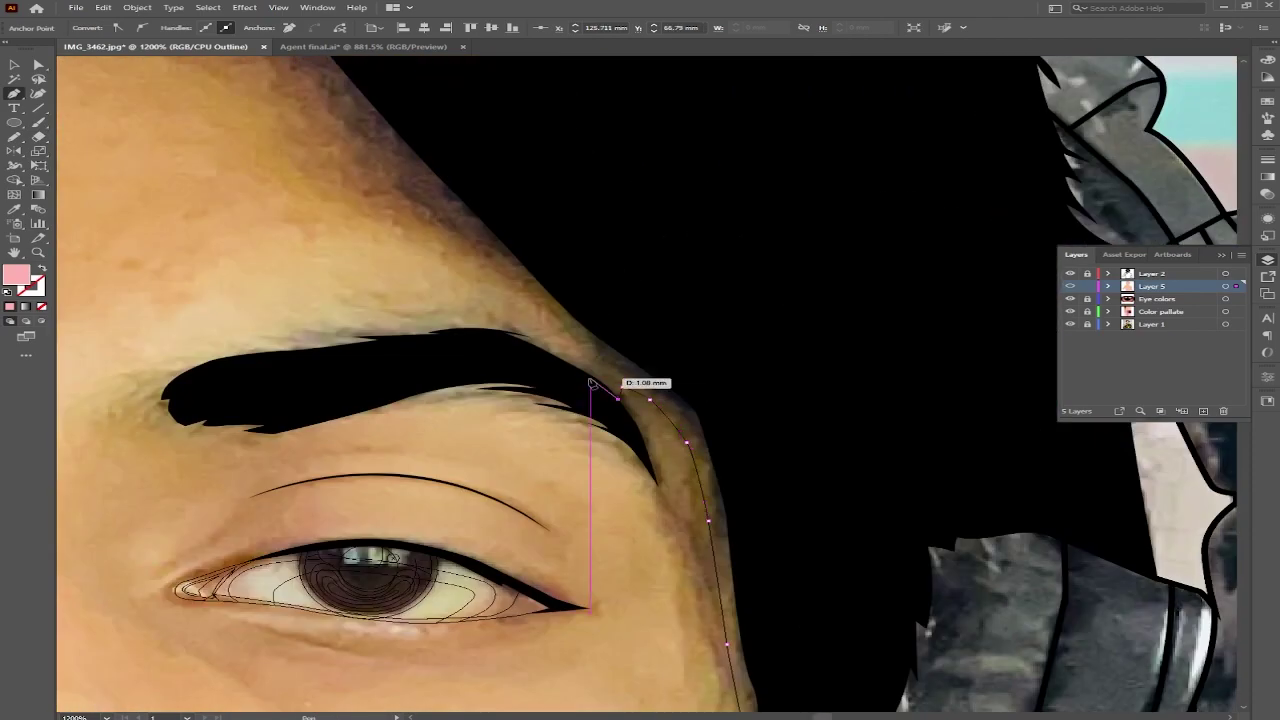
left_click(577, 343)
left_click(516, 263)
left_click(420, 236)
mouse_move(337, 82)
left_mouse_down()
mouse_move(437, 241)
mouse_move(857, 319)
left_mouse_up()
left_click(784, 250)
left_click(708, 186)
left_click(536, 180)
left_click(404, 217)
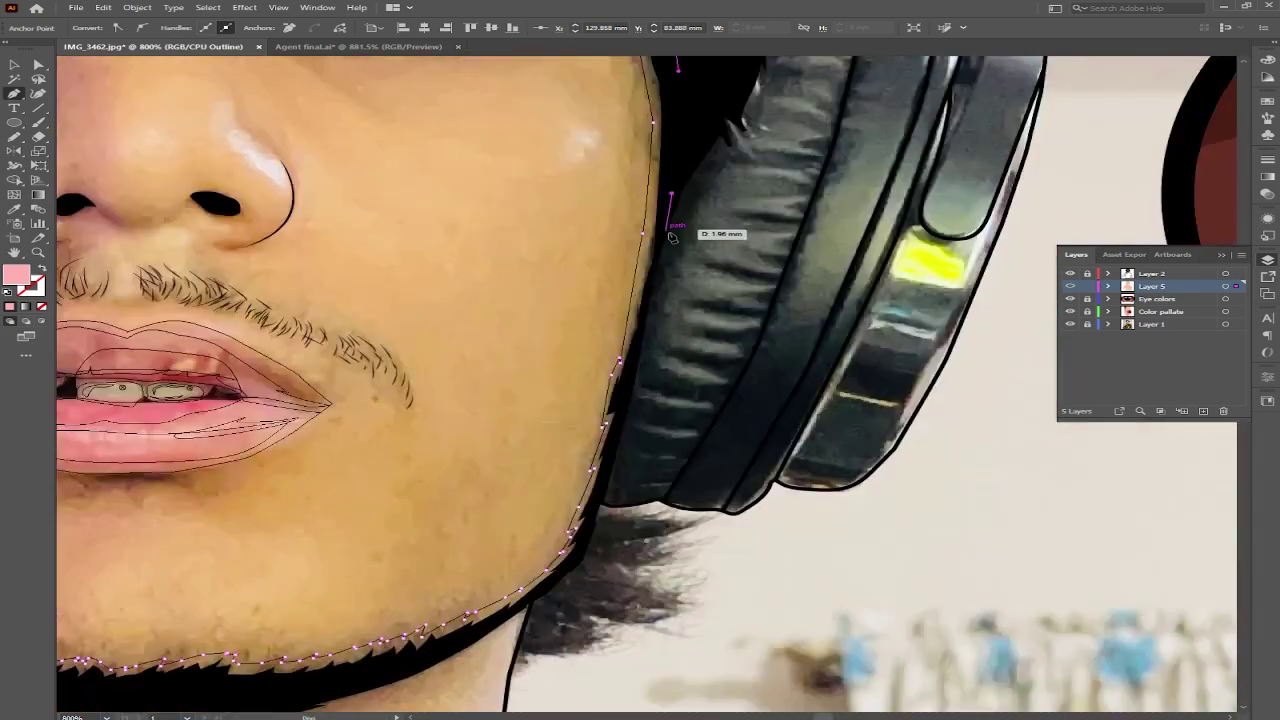
Step: Add zigzag and curved anchors along the cheek and jaw edge
scroll(672, 236, "up", 5)
scroll(491, 409, "up", 3)
left_click(471, 366)
left_click(423, 480)
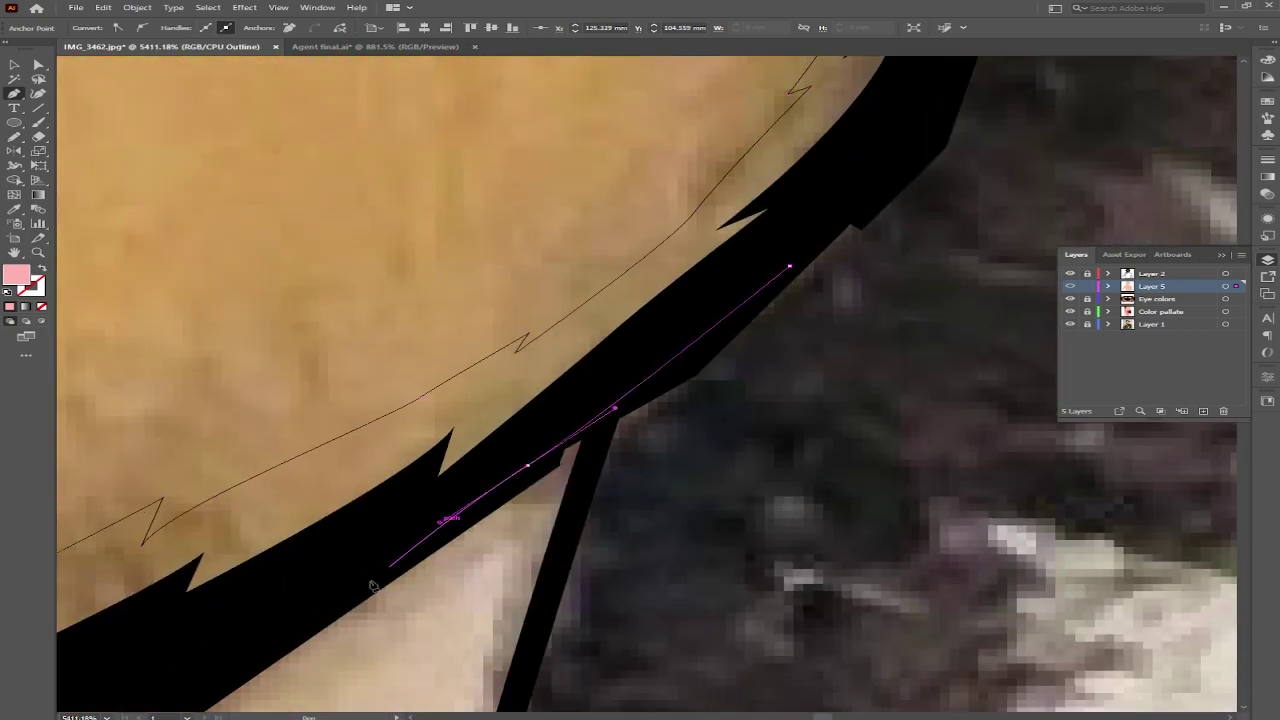
left_click_drag(377, 535, 287, 576)
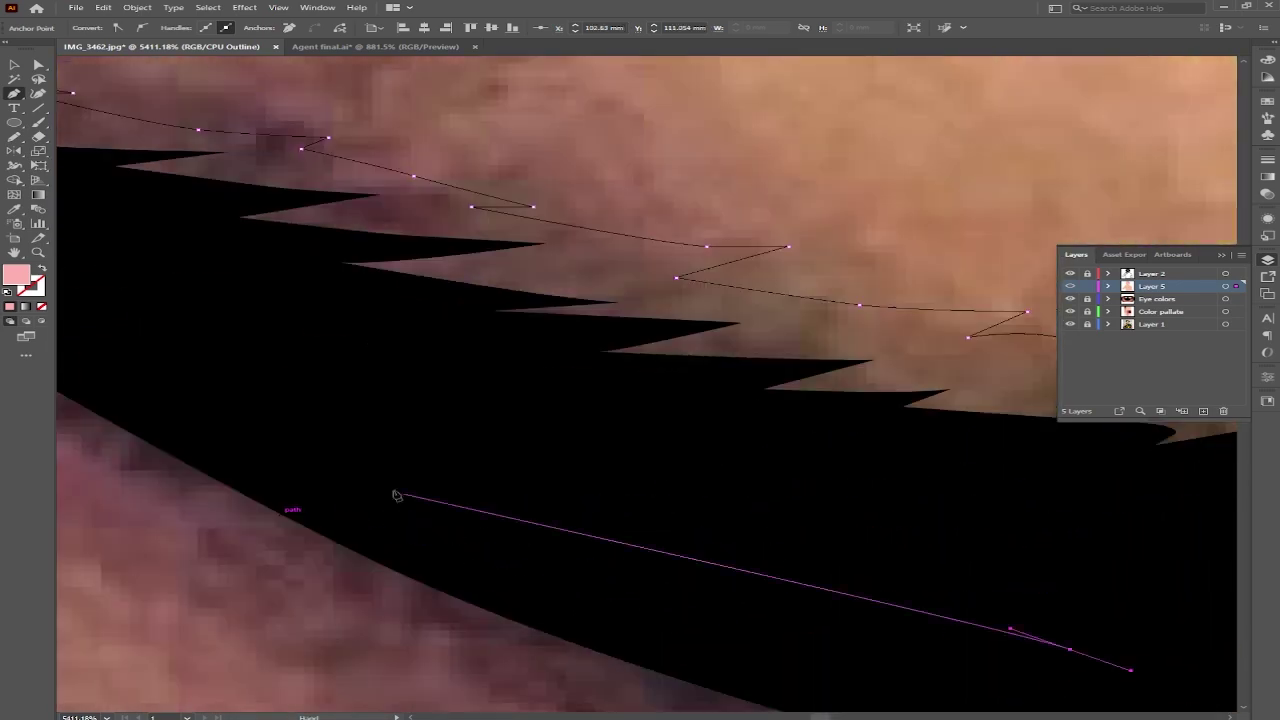
left_click_drag(306, 436, 291, 418)
mouse_move(220, 390)
left_mouse_down()
mouse_move(85, 352)
mouse_move(508, 200)
left_mouse_up()
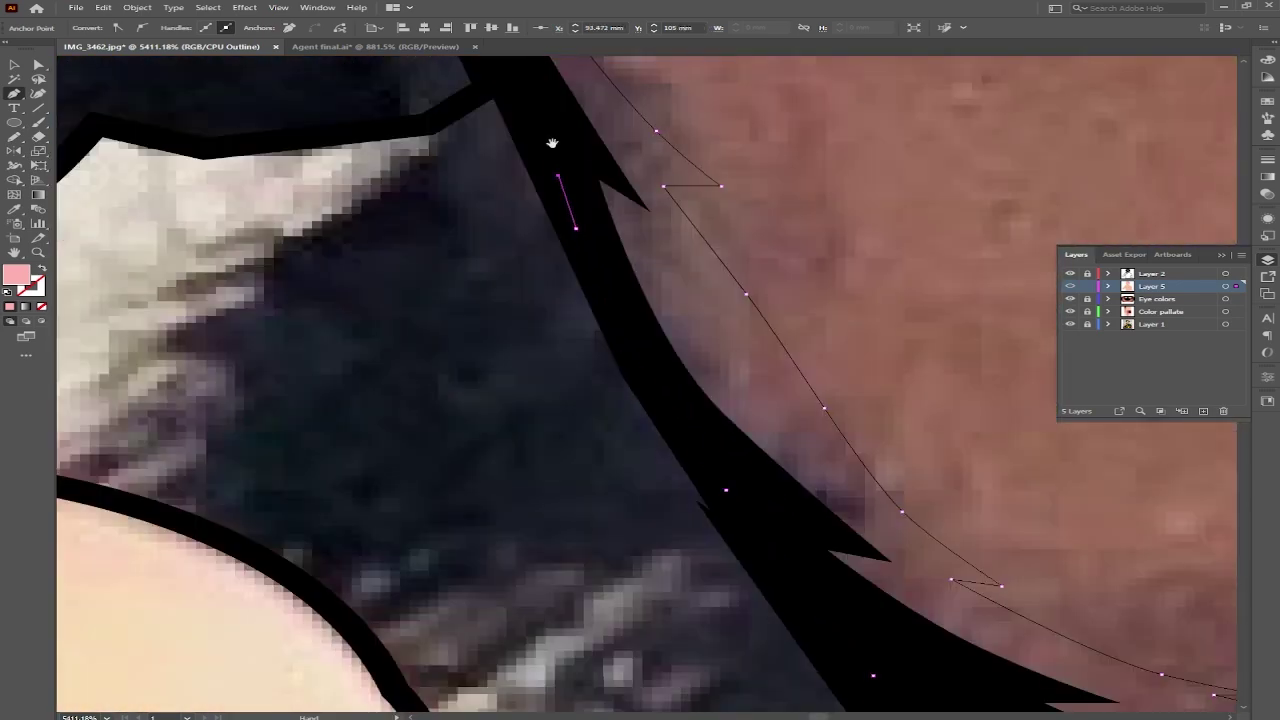
mouse_move(552, 137)
left_mouse_down()
mouse_move(571, 391)
mouse_move(523, 266)
left_mouse_up()
left_click_drag(551, 320, 571, 137)
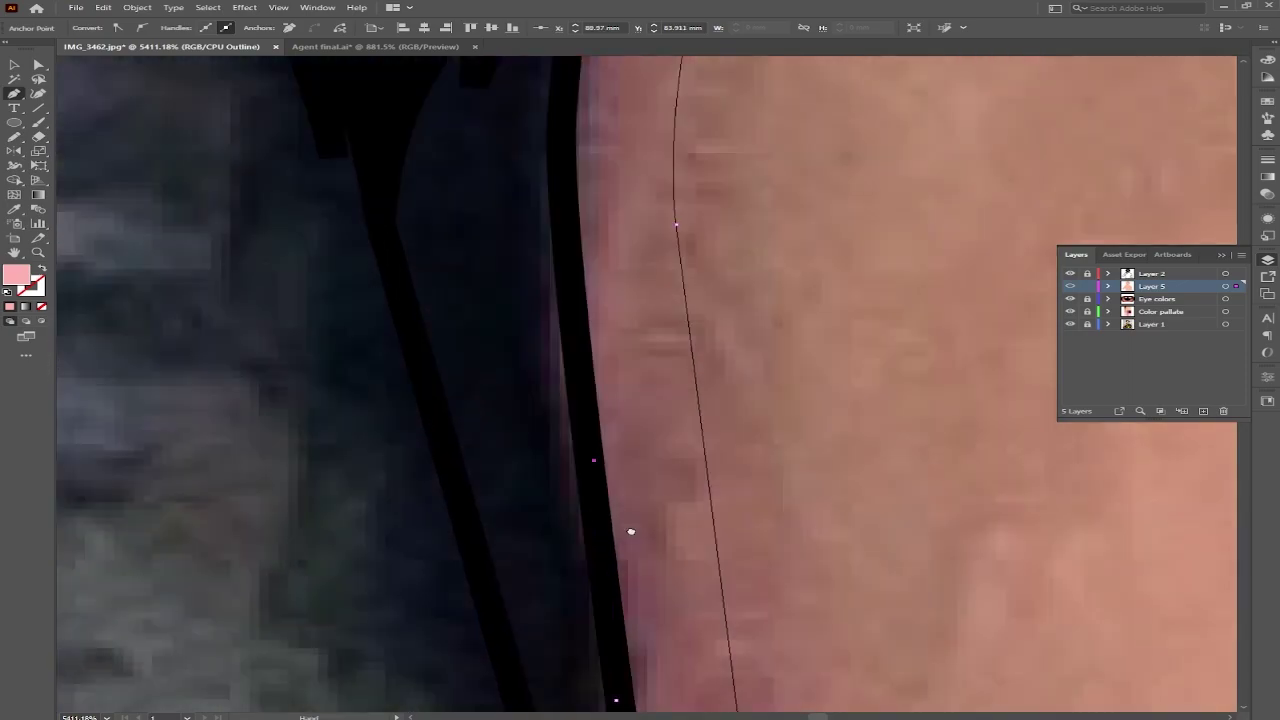
Step: Zoom out from the extreme close-up to view the whole face
left_click(629, 529, "ctrl+alt")
left_click(640, 470, "ctrl+alt")
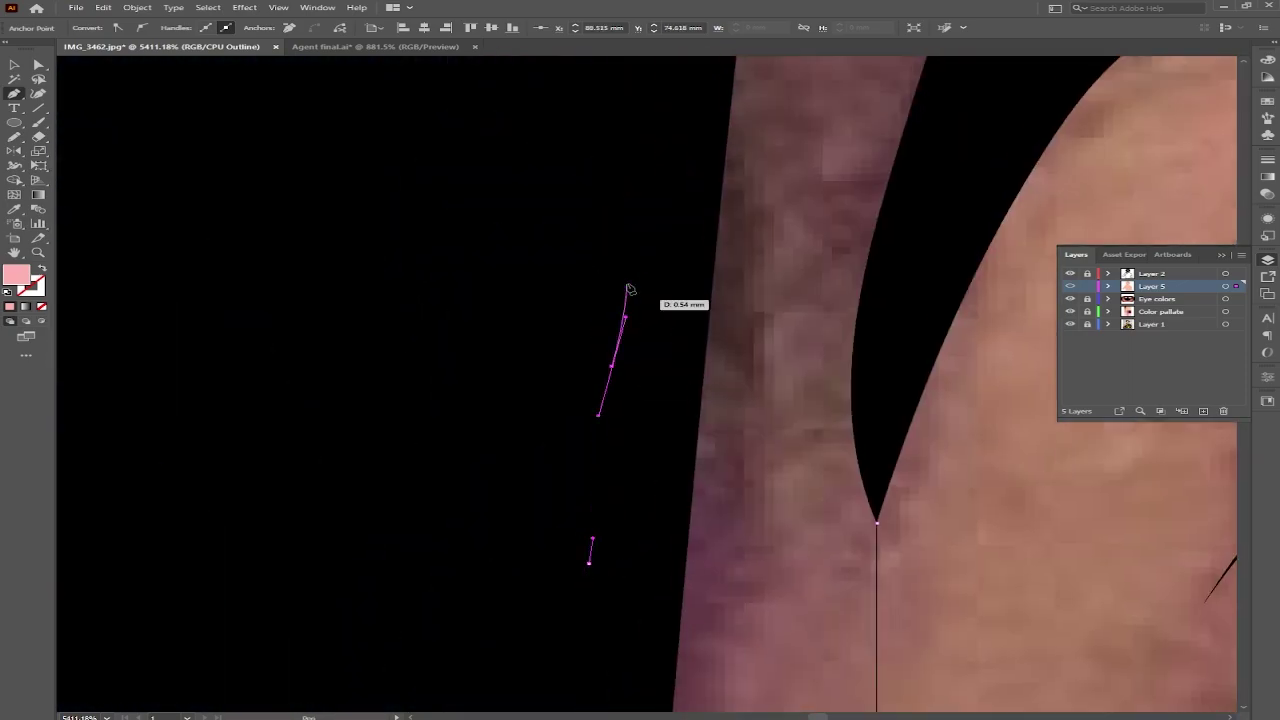
left_click(657, 427, "ctrl+alt")
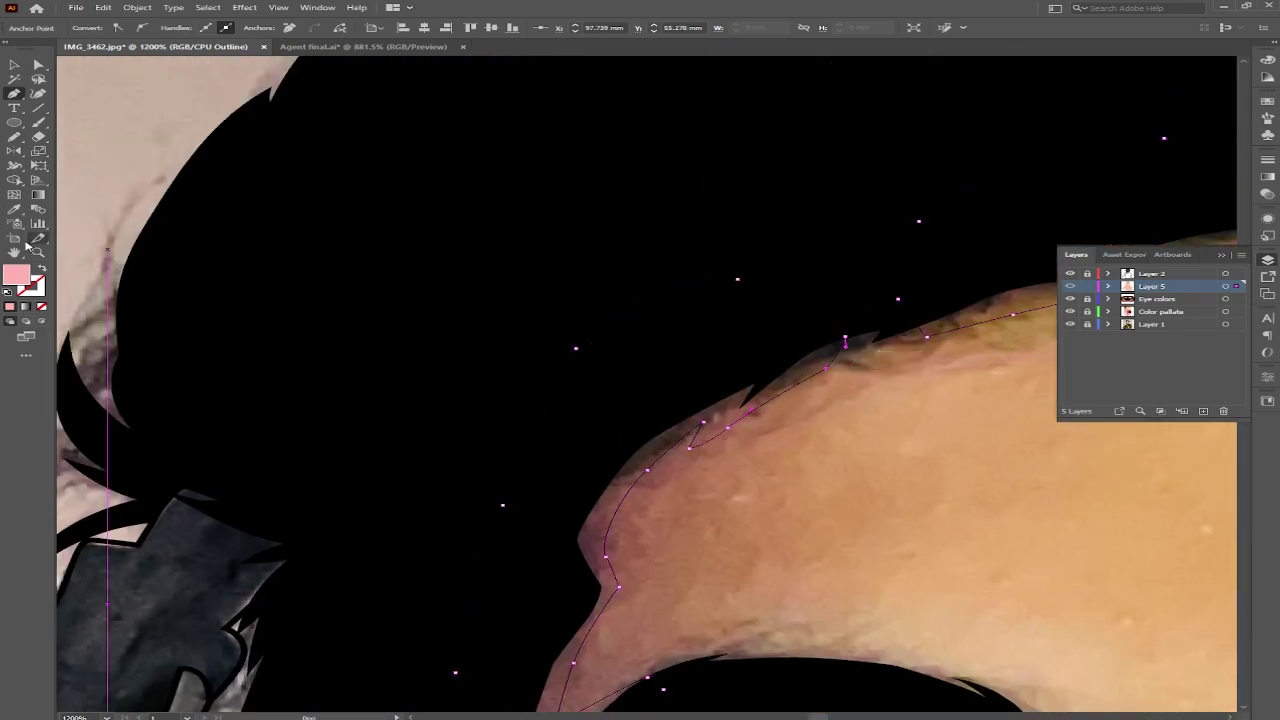
left_click(484, 443, "alt")
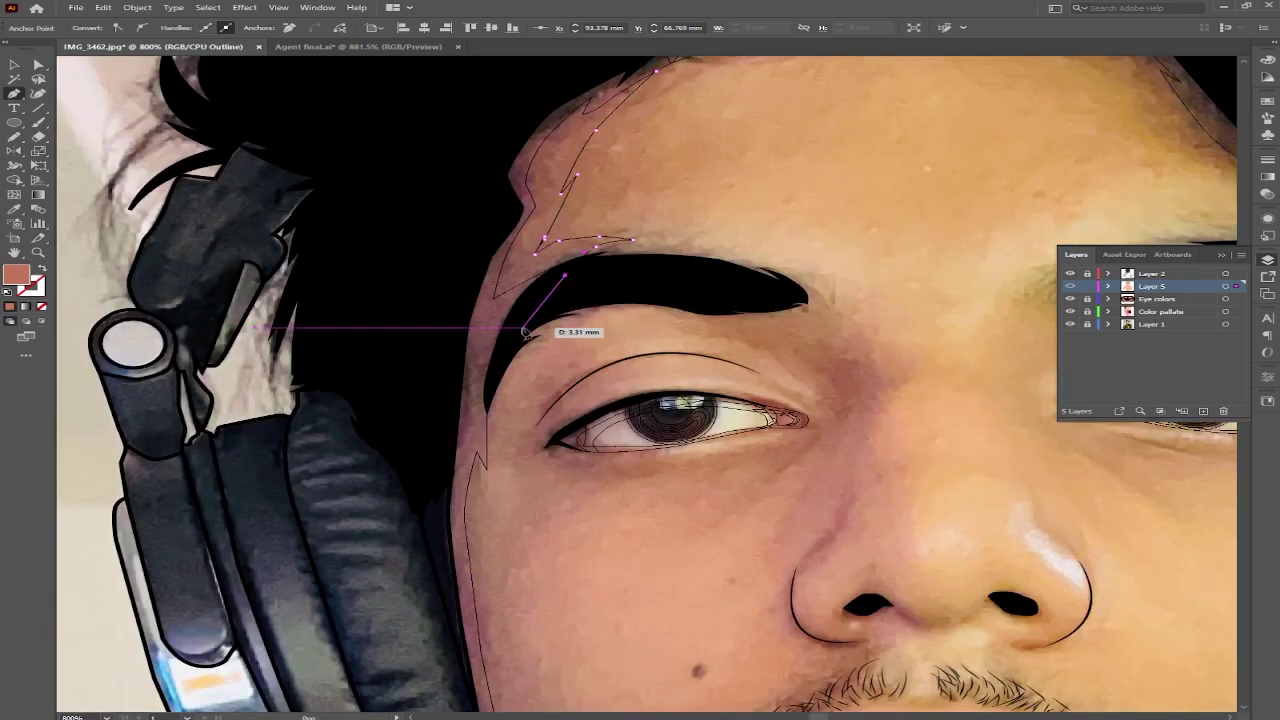
Step: Place forehead shadow anchors under the eyebrow and a curved anchor on the jawline
left_click(524, 330)
left_click(670, 300)
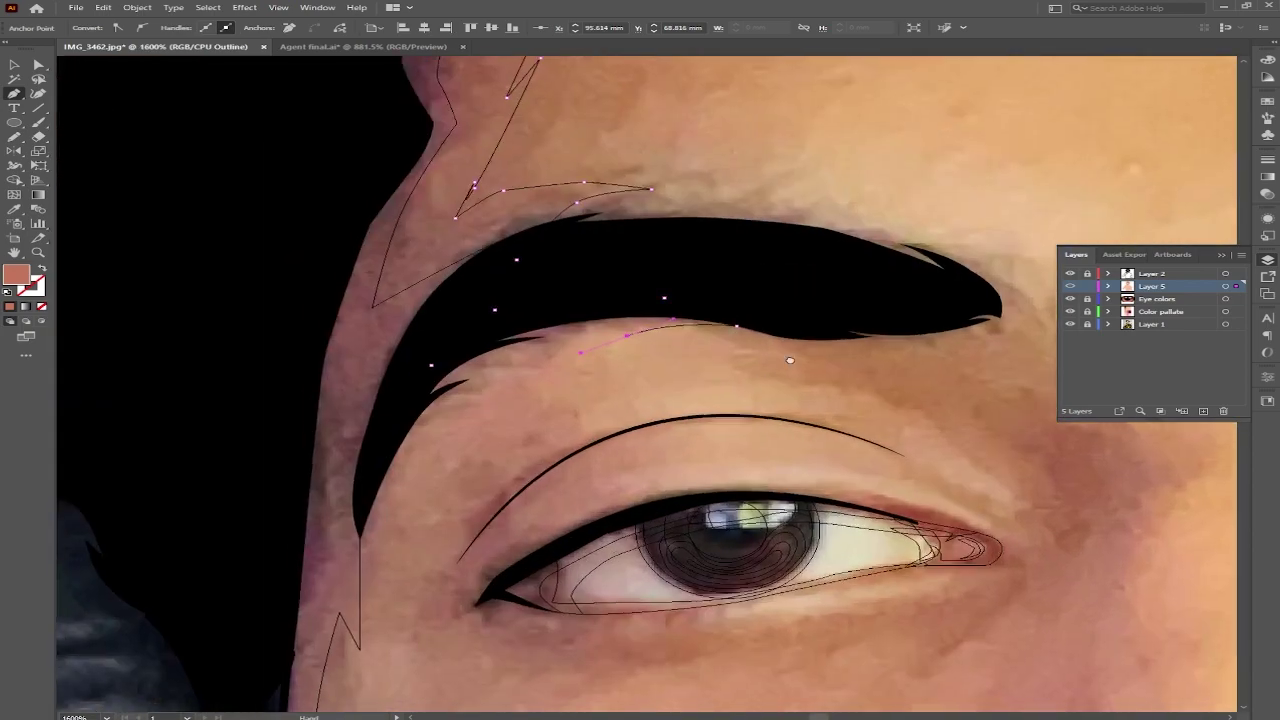
scroll(550, 320, "up", 2)
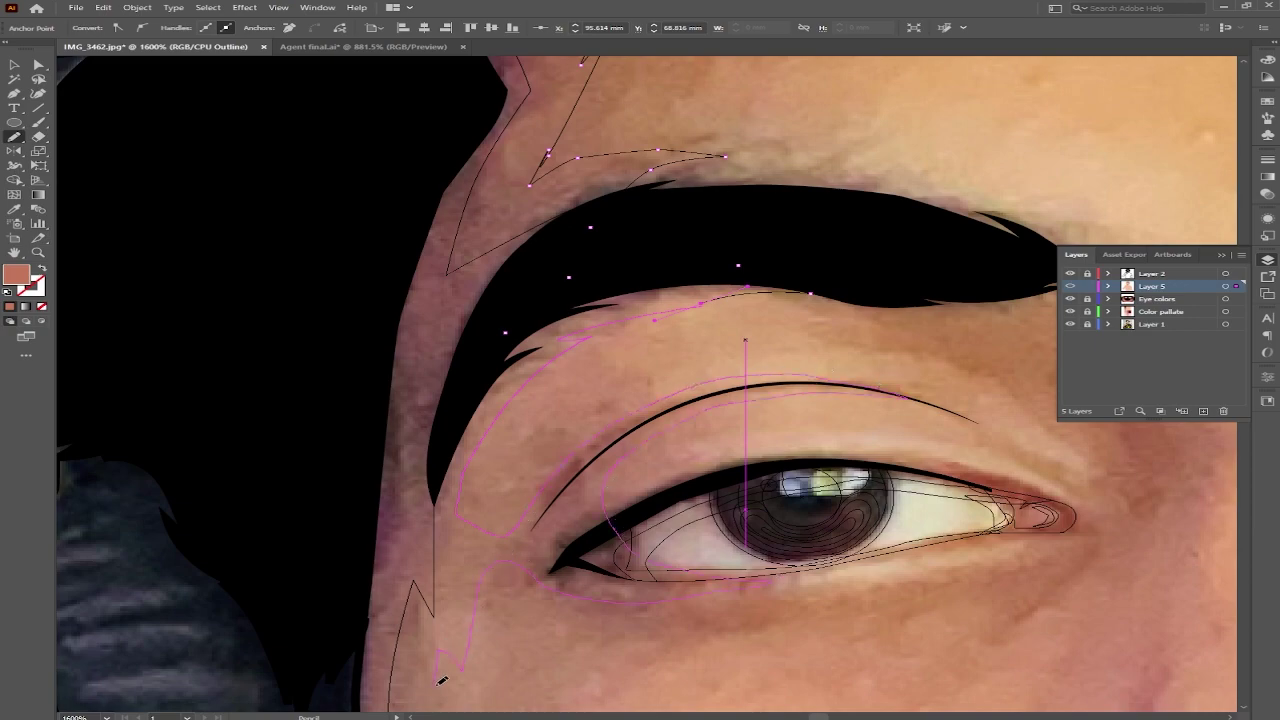
left_click_drag(440, 680, 420, 286)
scroll(390, 460, "down", 5)
scroll(383, 441, "down", 2)
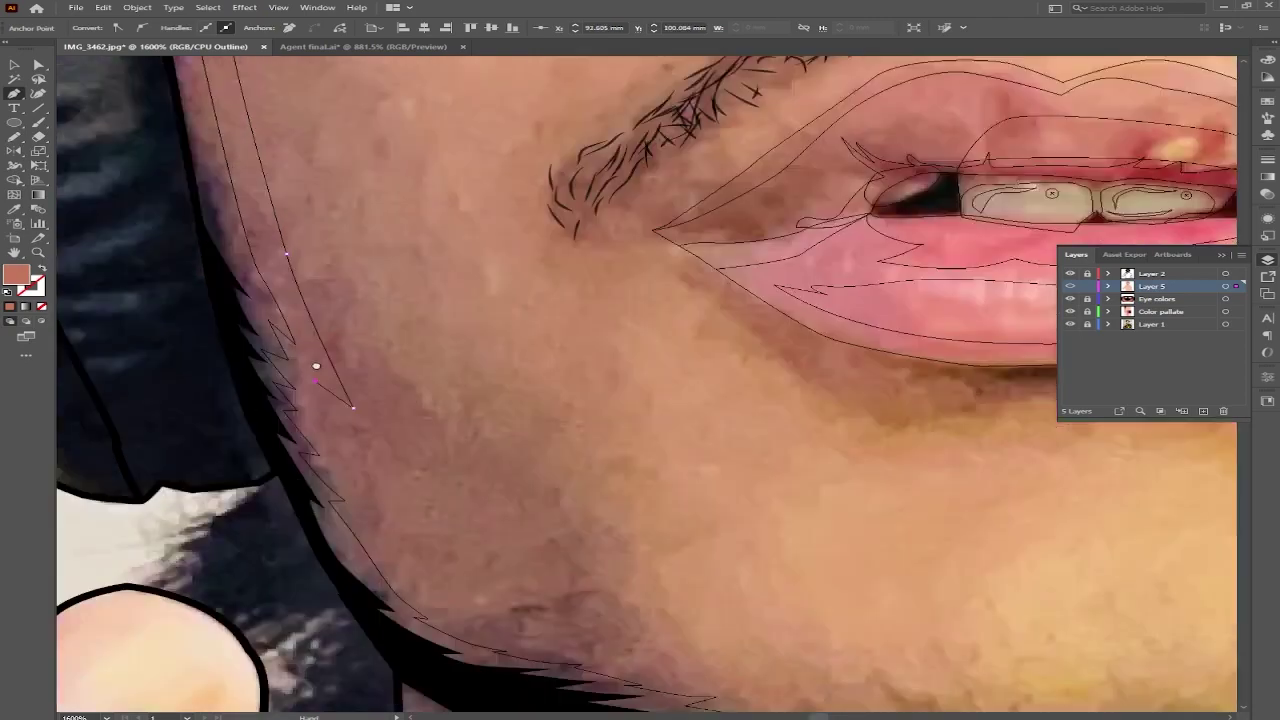
scroll(640, 380, "down", 3)
scroll(400, 480, "up", 1)
left_click_drag(392, 530, 395, 532)
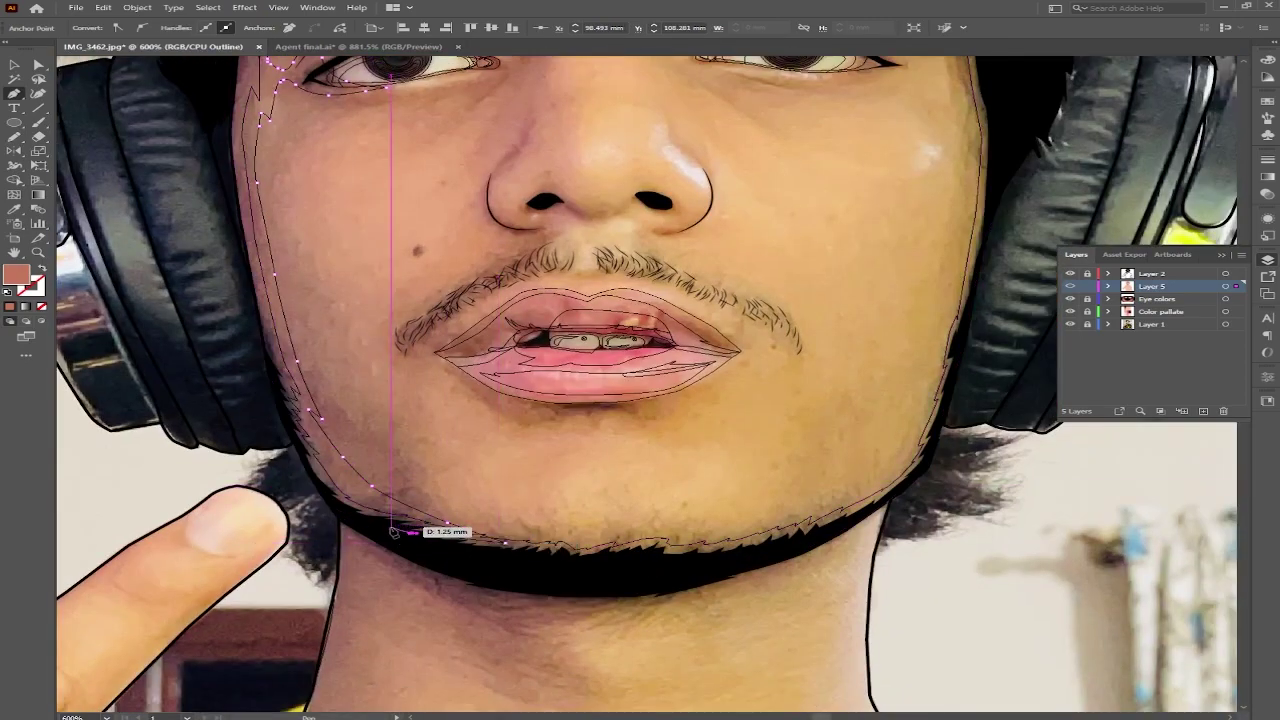
scroll(492, 428, "up", 3)
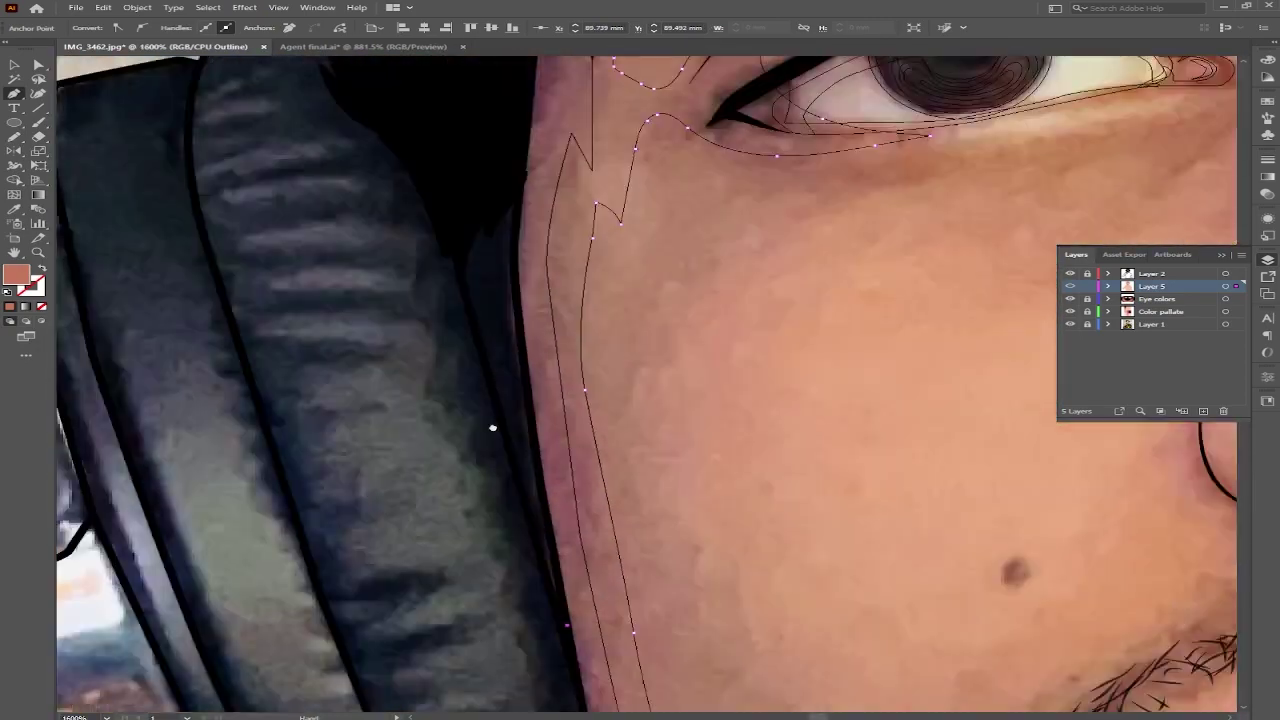
scroll(540, 380, "up", 5)
scroll(450, 435, "up", 8)
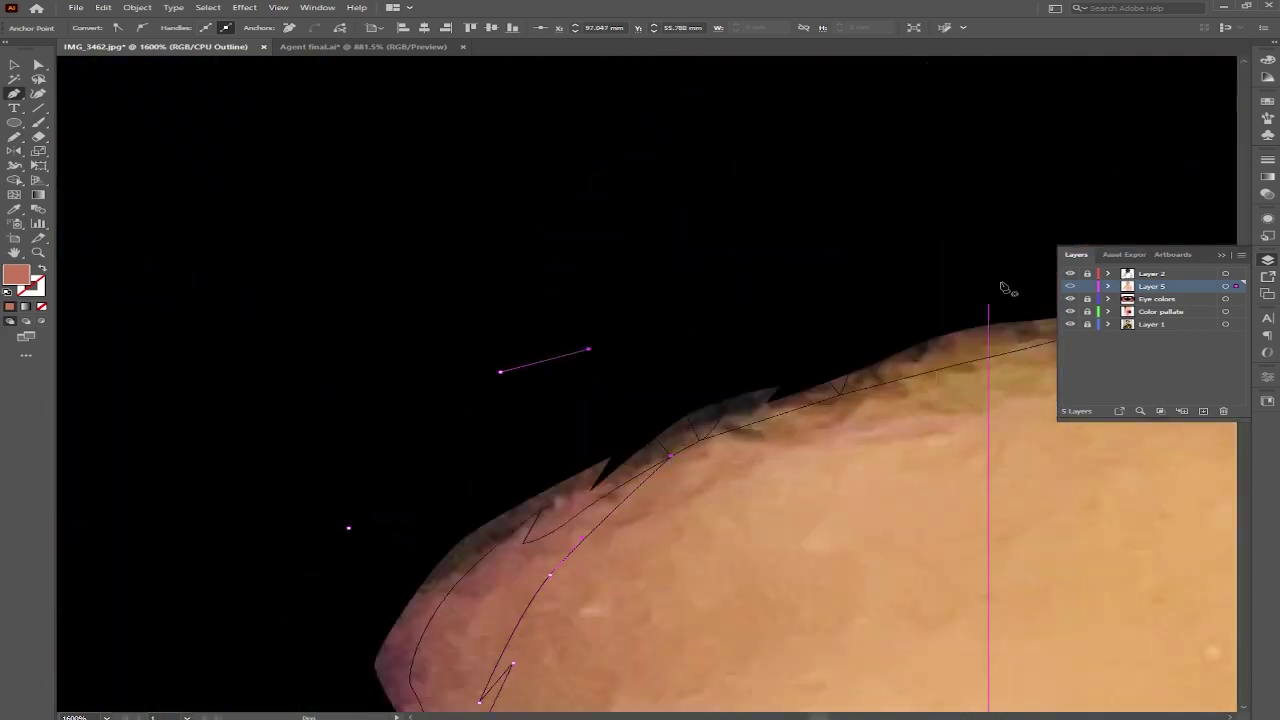
Step: Check the shadow shape in colour preview, then return to outline view with the Pen tool
key("ctrl+y")
scroll(371, 397, "down", 2)
scroll(371, 397, "down", 3)
scroll(686, 366, "up", 1)
scroll(760, 370, "up", 1)
key("a")
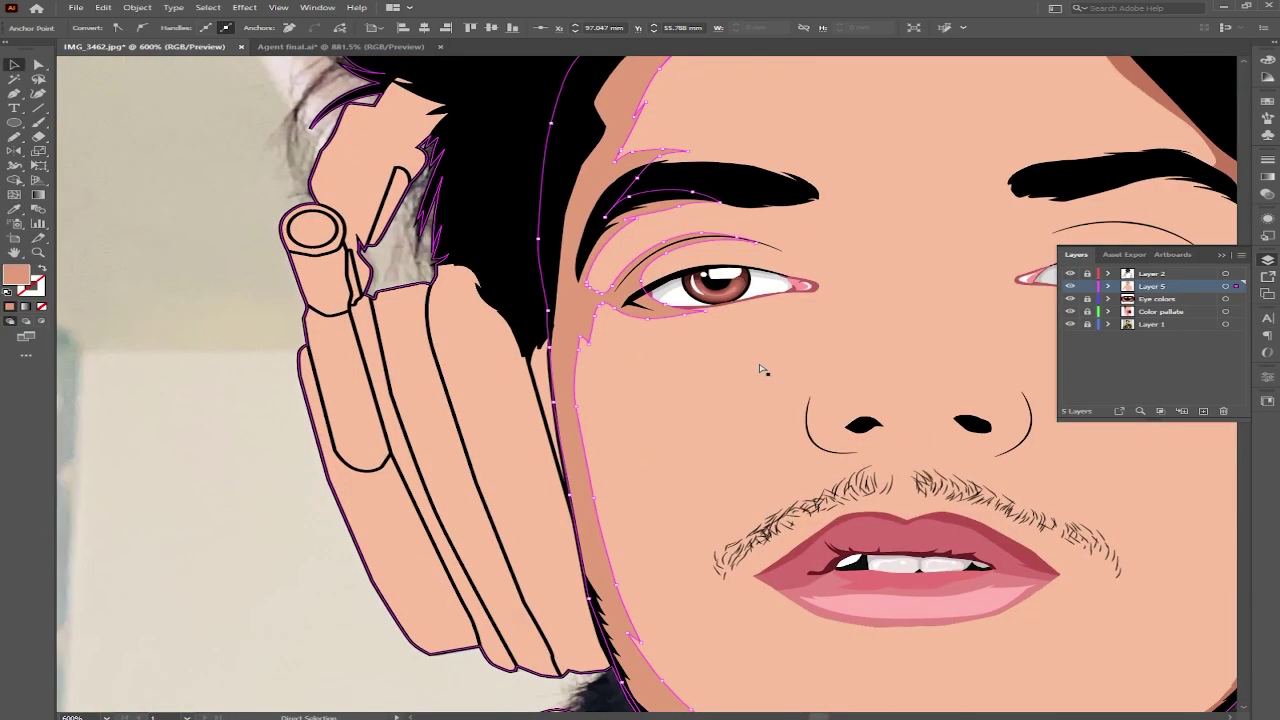
scroll(760, 370, "down", 1)
scroll(729, 371, "down", 2)
scroll(340, 253, "up", 3)
key("ctrl+y")
key("p")
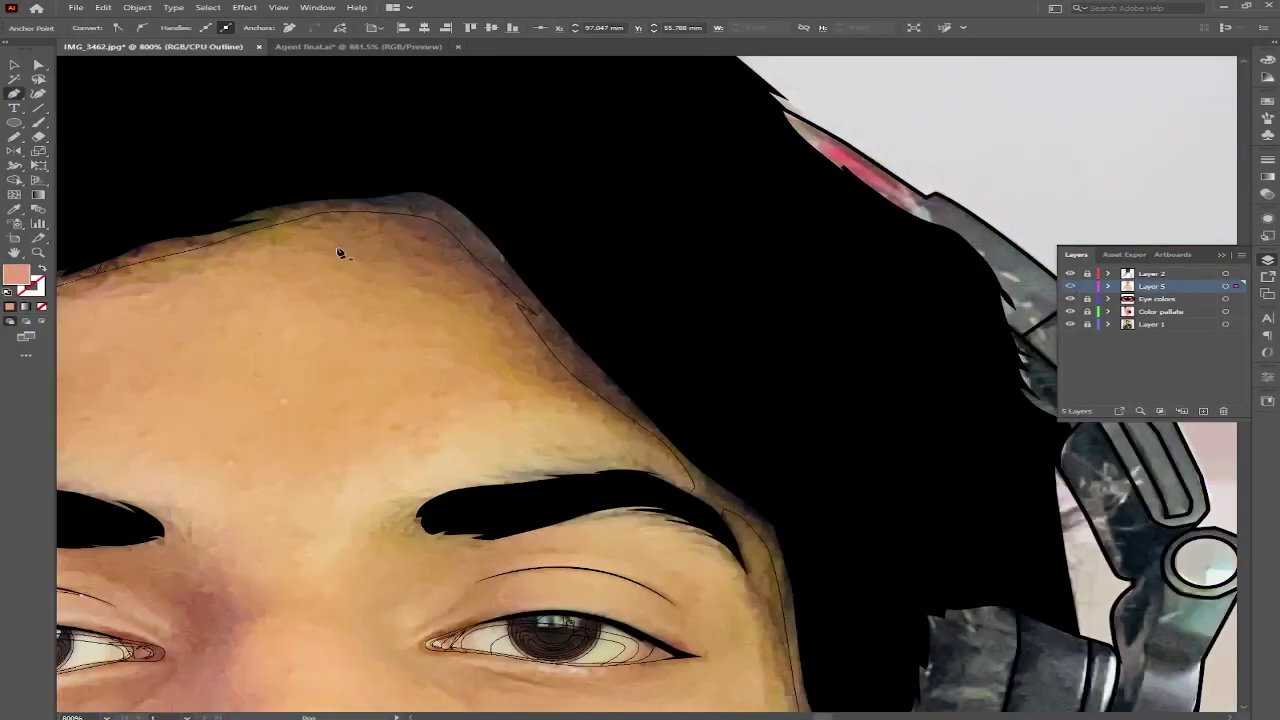
Step: Continue the shadow path with anchors along the jawline, around the chin and up the jaw
left_click(672, 505)
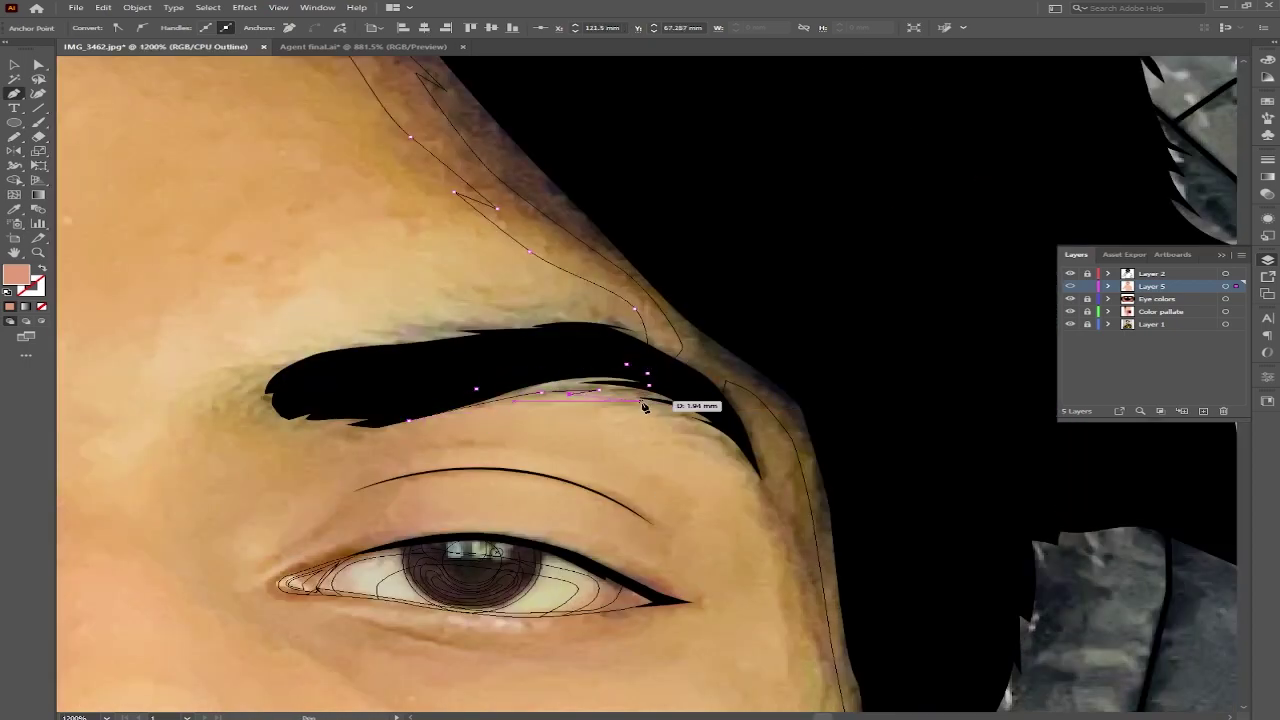
scroll(672, 470, "up", 1)
scroll(849, 505, "down", 1)
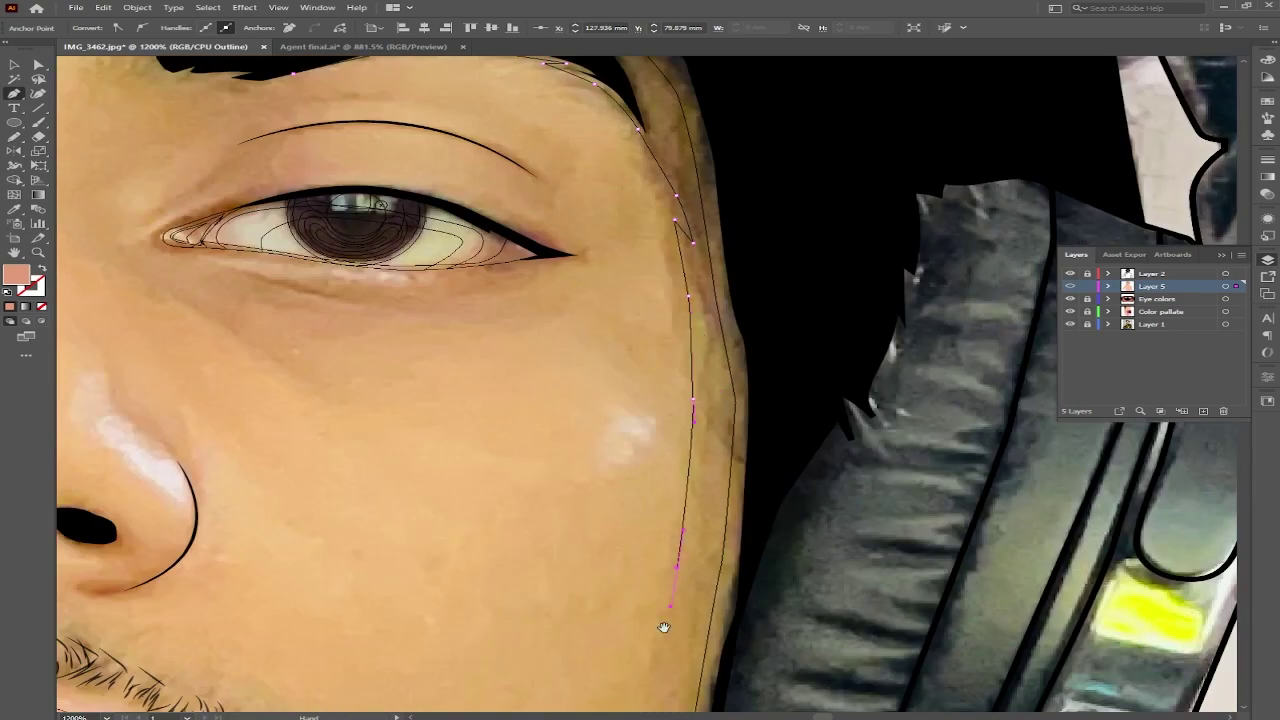
left_click_drag(663, 627, 643, 557)
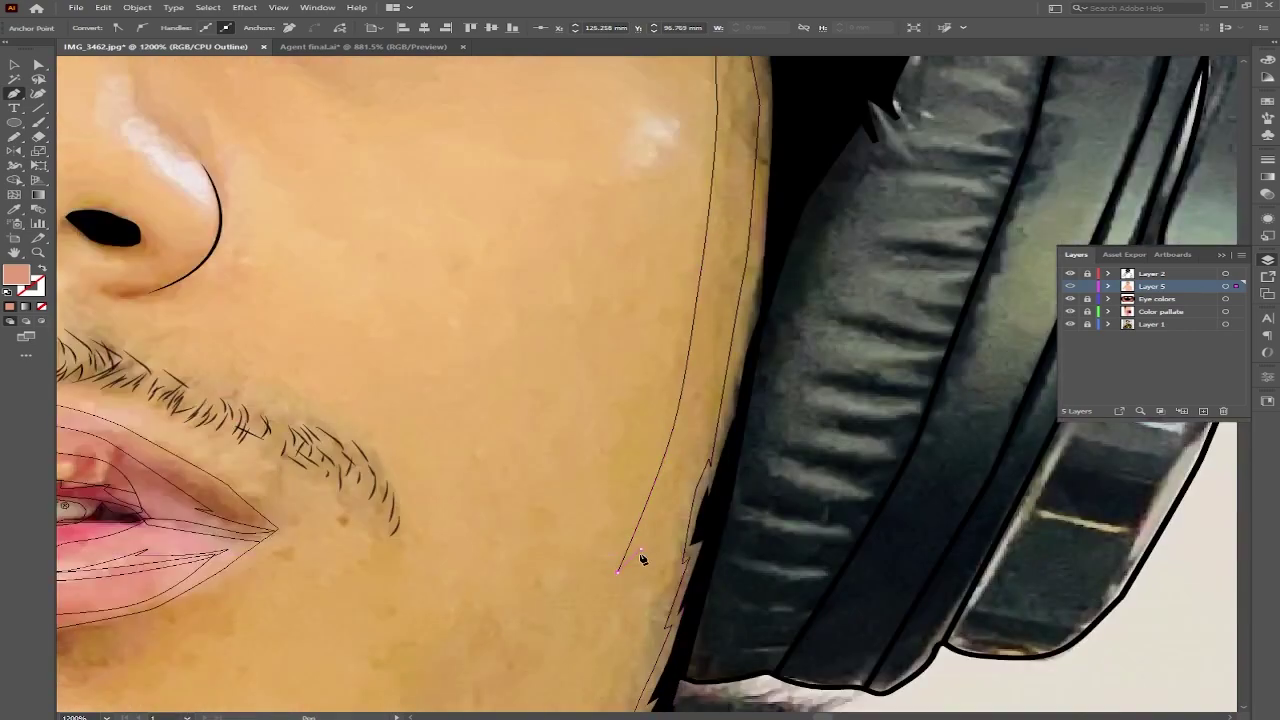
left_click(665, 405)
left_click(598, 490)
left_click(491, 575)
left_click(434, 597)
mouse_move(265, 650)
left_mouse_down()
mouse_move(700, 523)
mouse_move(634, 531)
left_mouse_up()
left_click(634, 540)
left_click(697, 482)
left_click(757, 365)
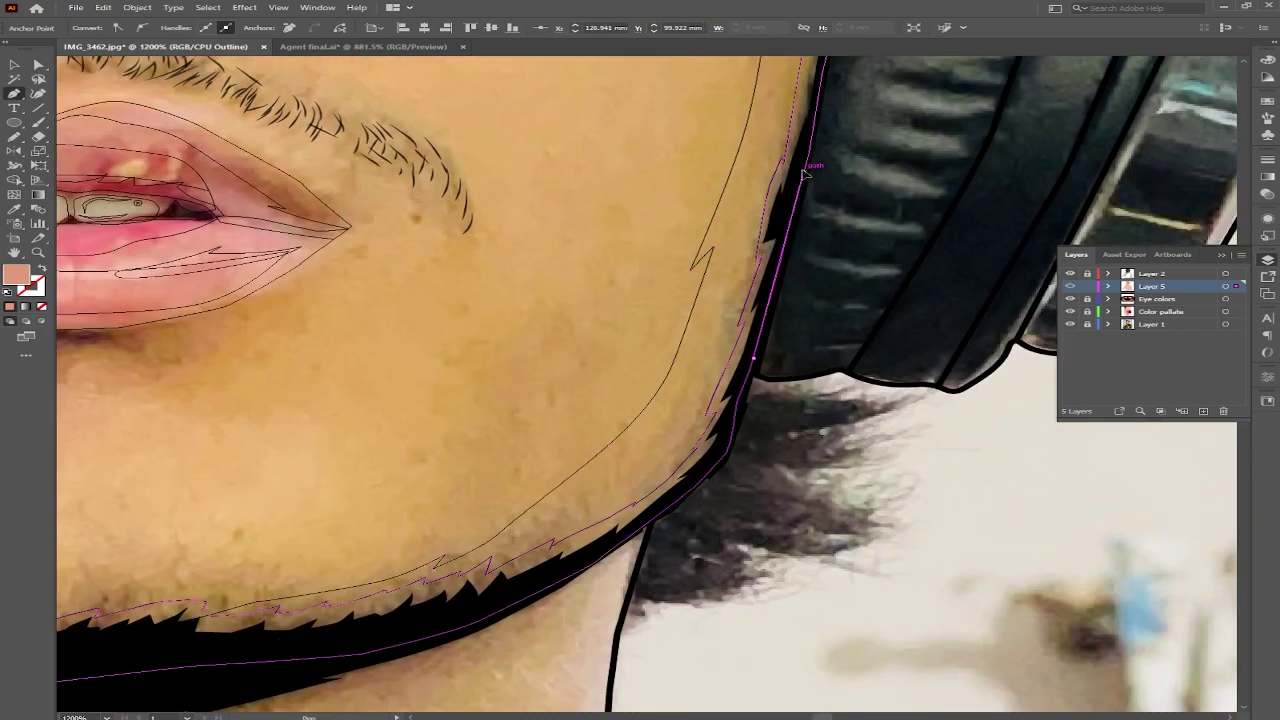
Step: Close the shadow path up the face and fill it with a darker skin tone using the Eyedropper
scroll(757, 365, "up", 5)
scroll(586, 285, "up", 5)
scroll(634, 191, "up", 5)
left_click(727, 217)
scroll(703, 187, "up", 5)
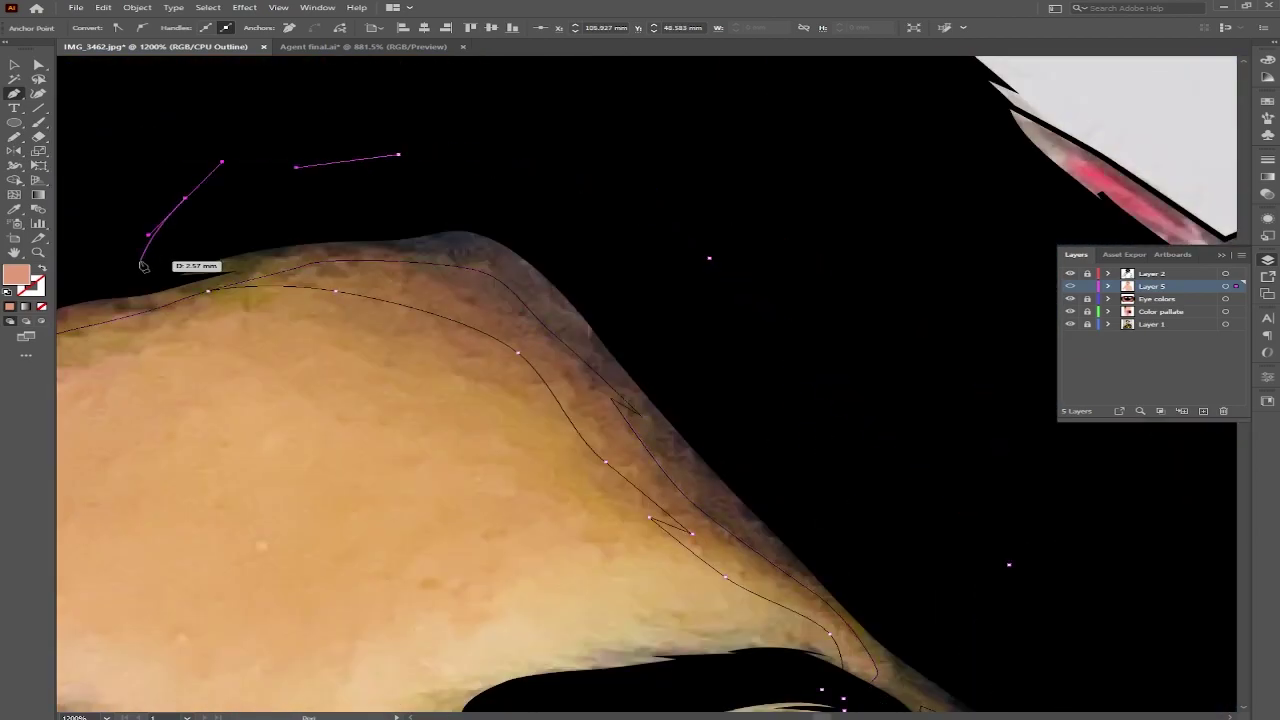
key("i")
key("ctrl+y")
scroll(401, 461, "left", 5)
scroll(401, 461, "right", 5)
key("v")
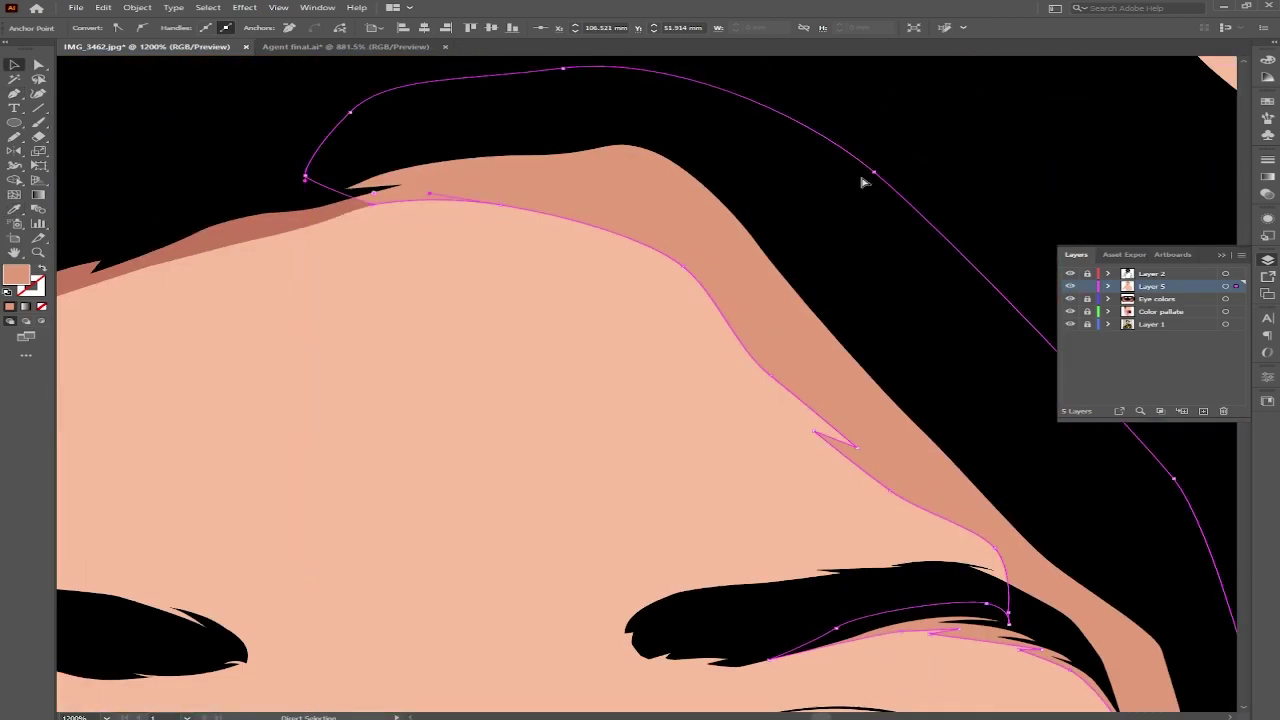
key("ctrl+minus")
key("ctrl+minus")
left_click(634, 366)
key("ctrl+shift+a")
Step: Return to outline view and begin a new shadow path above the left eyebrow
key("ctrl+minus")
key("ctrl+plus")
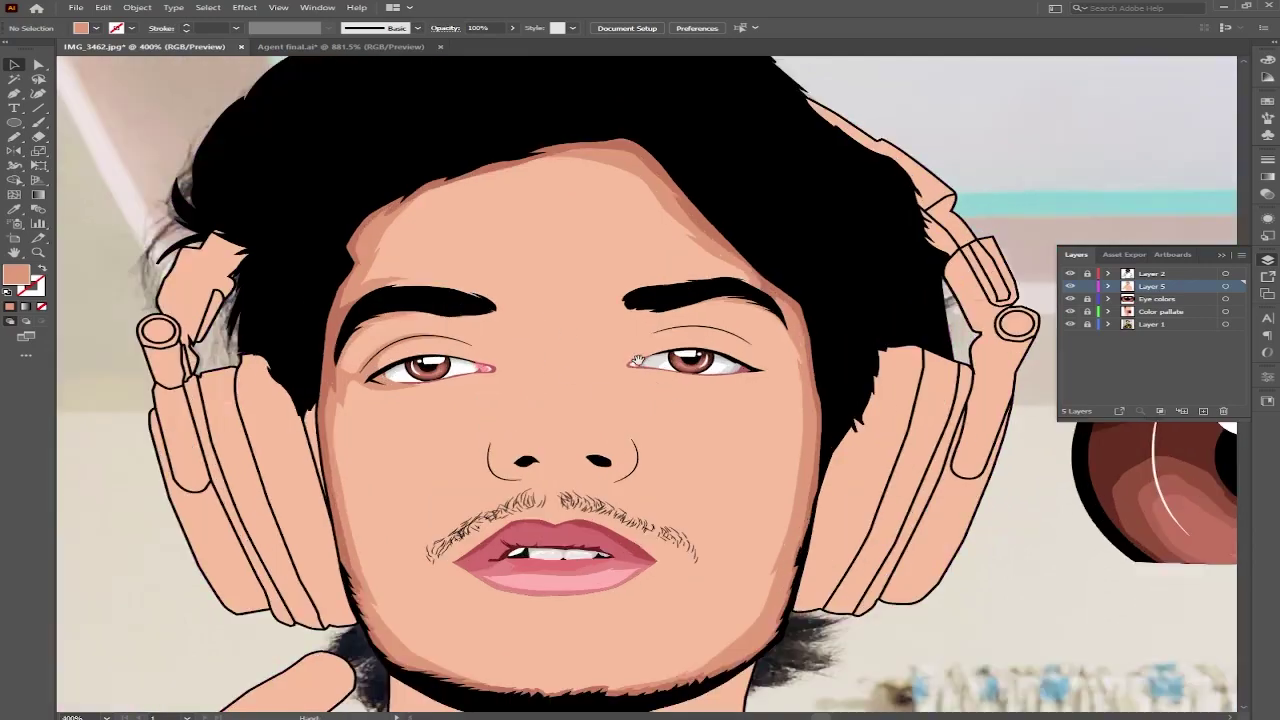
key("ctrl+y")
key("ctrl+plus")
key("ctrl+plus")
key("p")
left_click(597, 345)
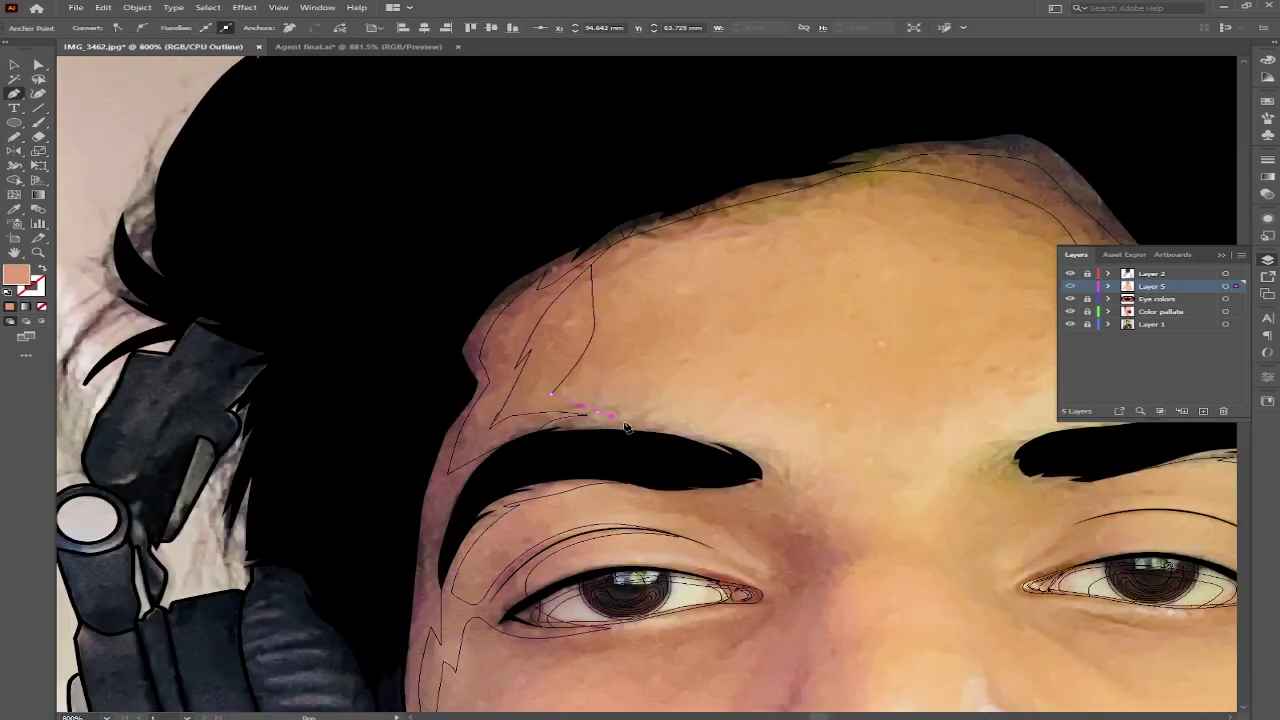
Step: Start the temple shadow path with curved anchors at the eye and the jaw
scroll(625, 427, "down", 3)
scroll(625, 427, "left", 2)
left_click_drag(703, 500, 707, 527)
scroll(590, 546, "down", 3)
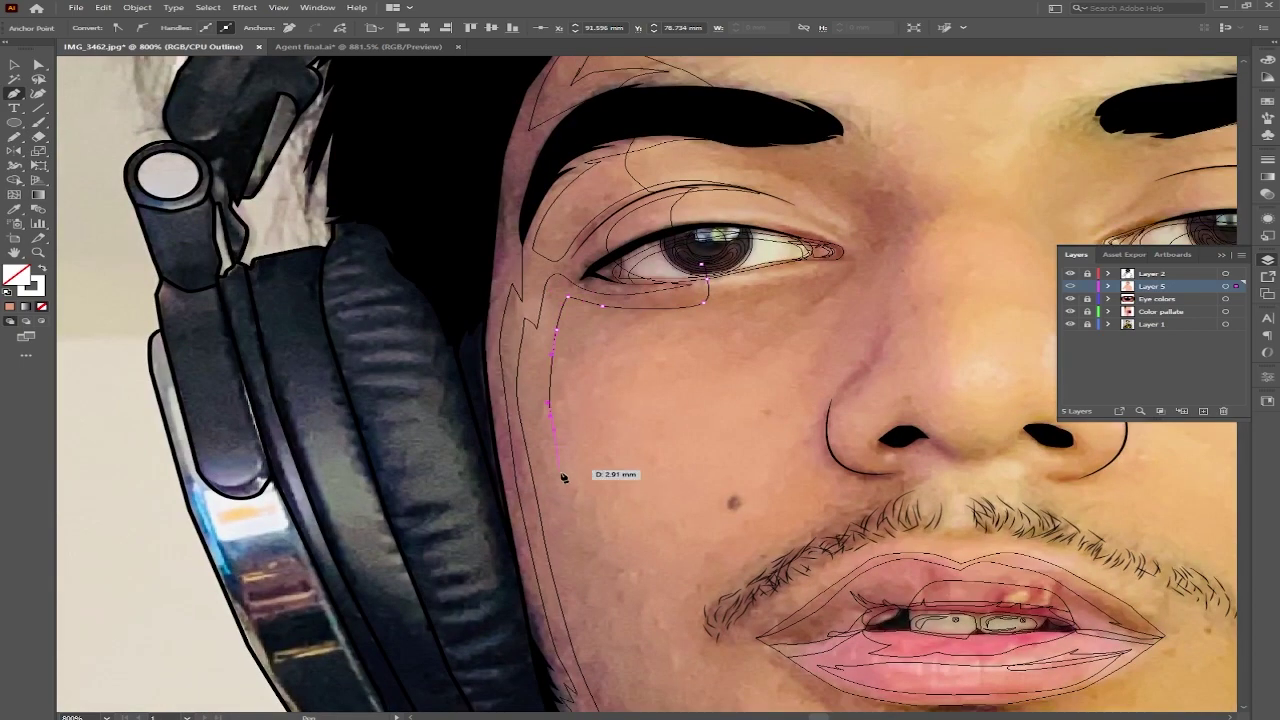
scroll(563, 463, "down", 3)
scroll(563, 463, "right", 2)
left_click_drag(491, 456, 535, 519)
left_click_drag(626, 643, 626, 643)
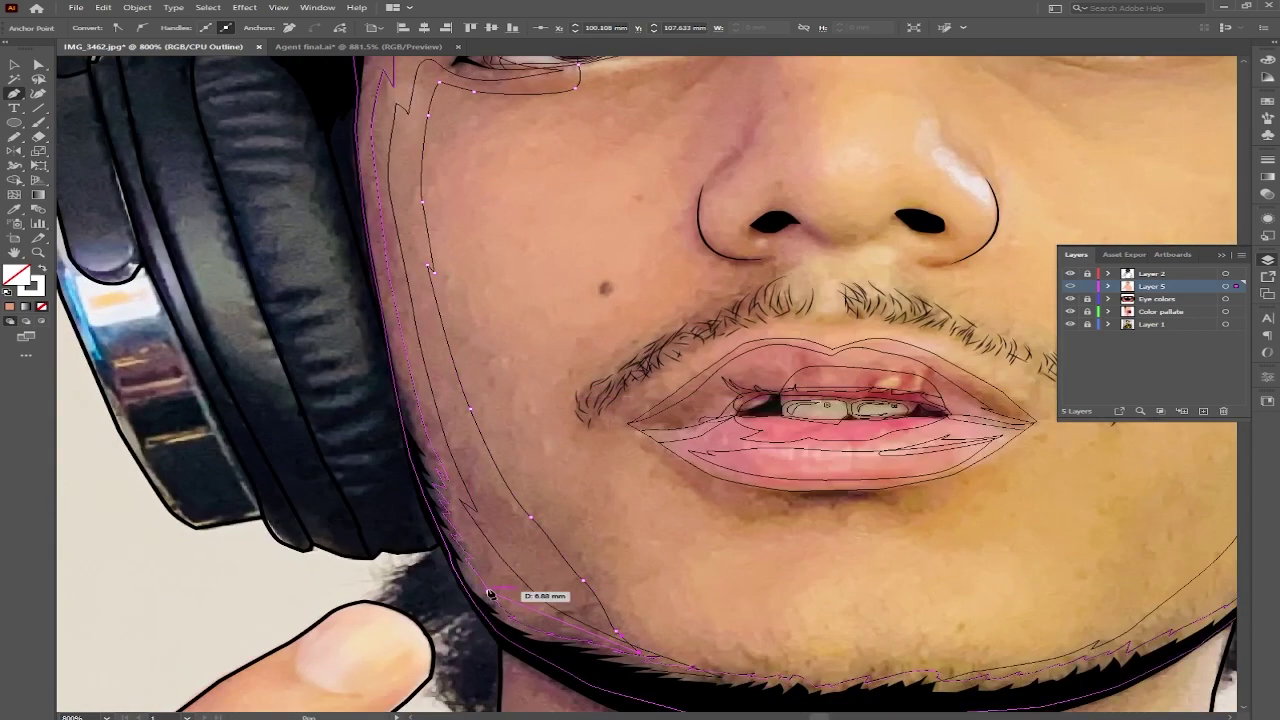
scroll(383, 315, "up", 5)
scroll(383, 315, "down", 2)
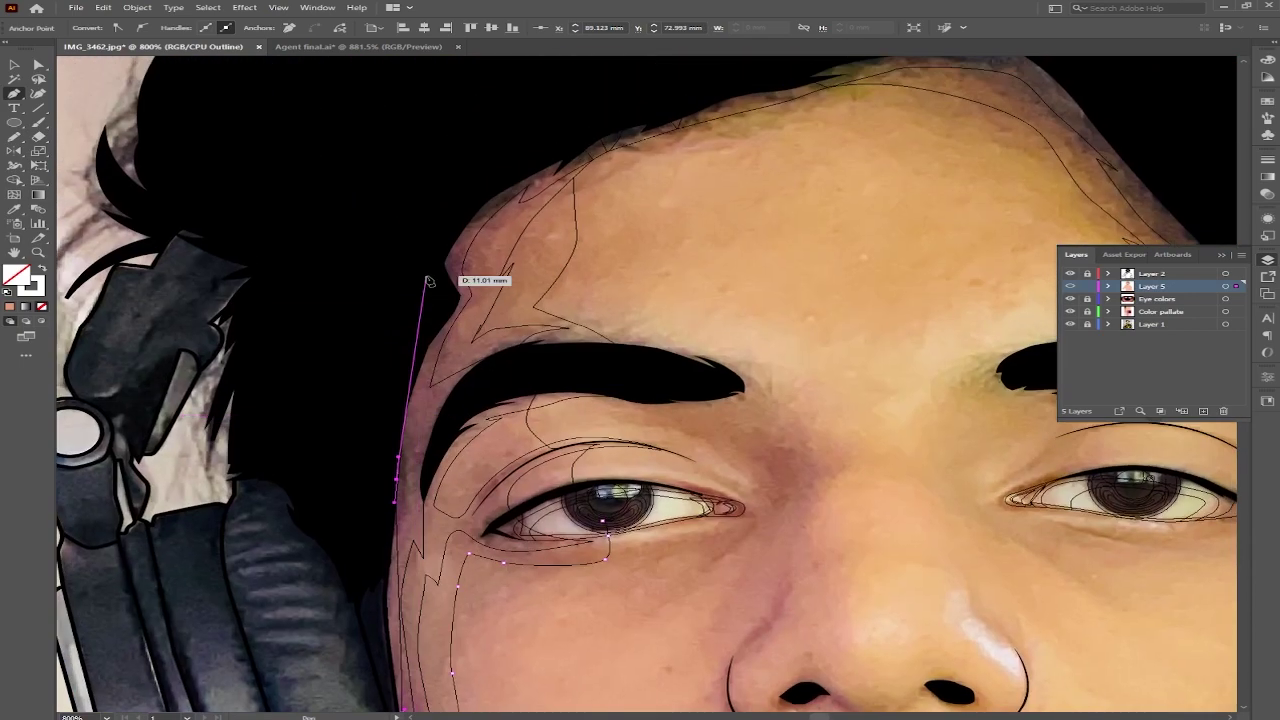
Step: Select the eye objects, then resume the brow path with two anchors below the eyebrow
key("v")
scroll(531, 443, "up", 3)
left_click(610, 560)
scroll(610, 560, "up", 2)
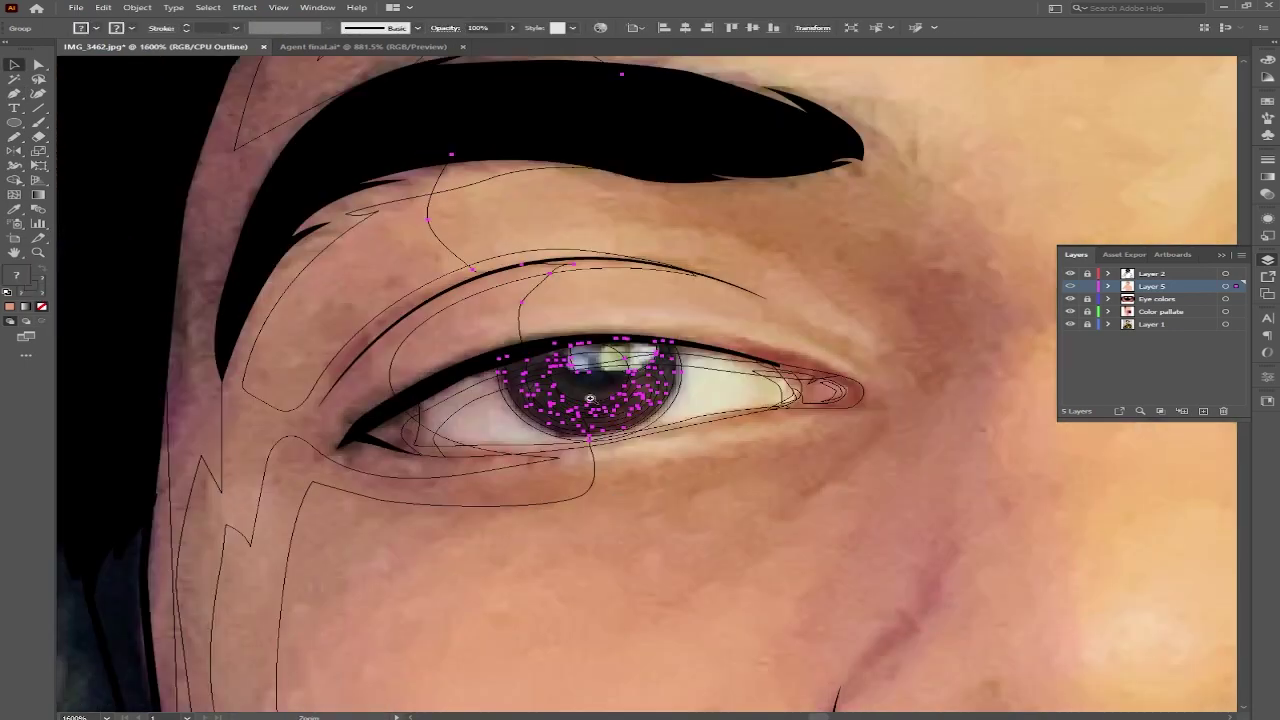
scroll(600, 560, "up", 2)
key("p")
left_click(465, 199)
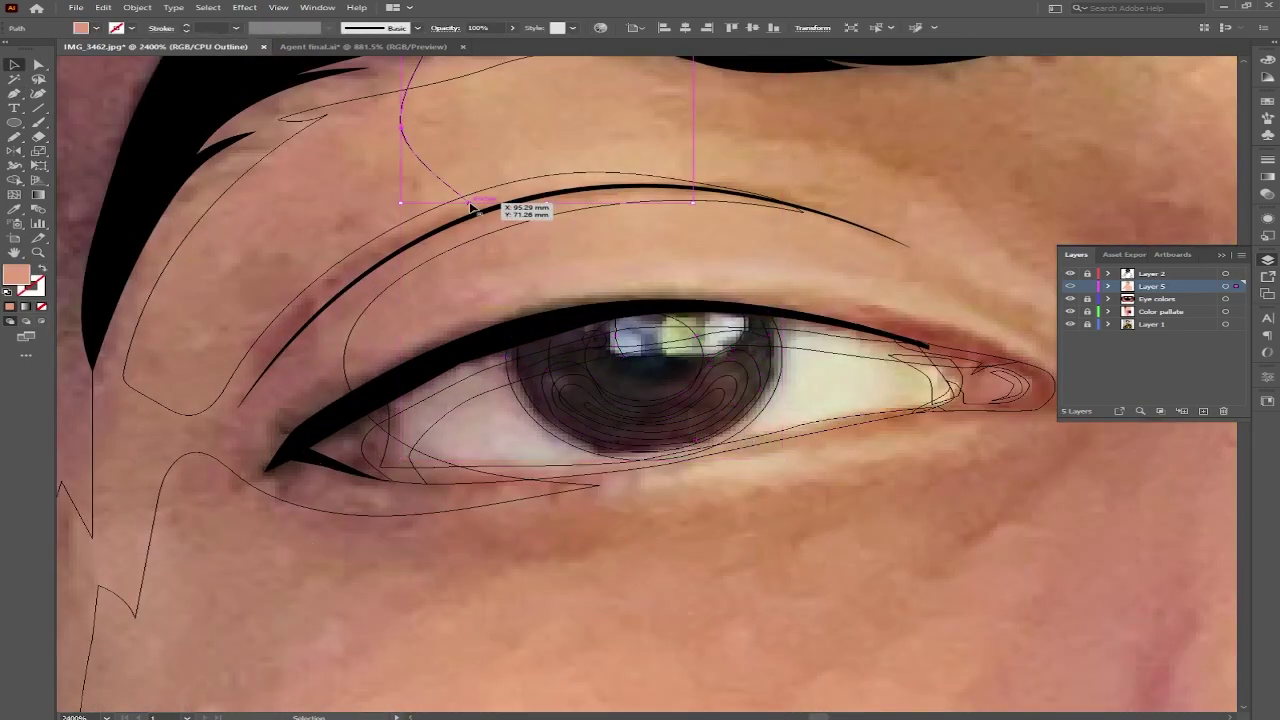
left_click(503, 262)
left_click(480, 298)
Step: Extend the shadow path along the lower eyelid and onto the cheek
left_click(641, 485)
left_click(691, 503)
left_click(551, 540)
scroll(551, 540, "down", 2)
left_click(529, 480)
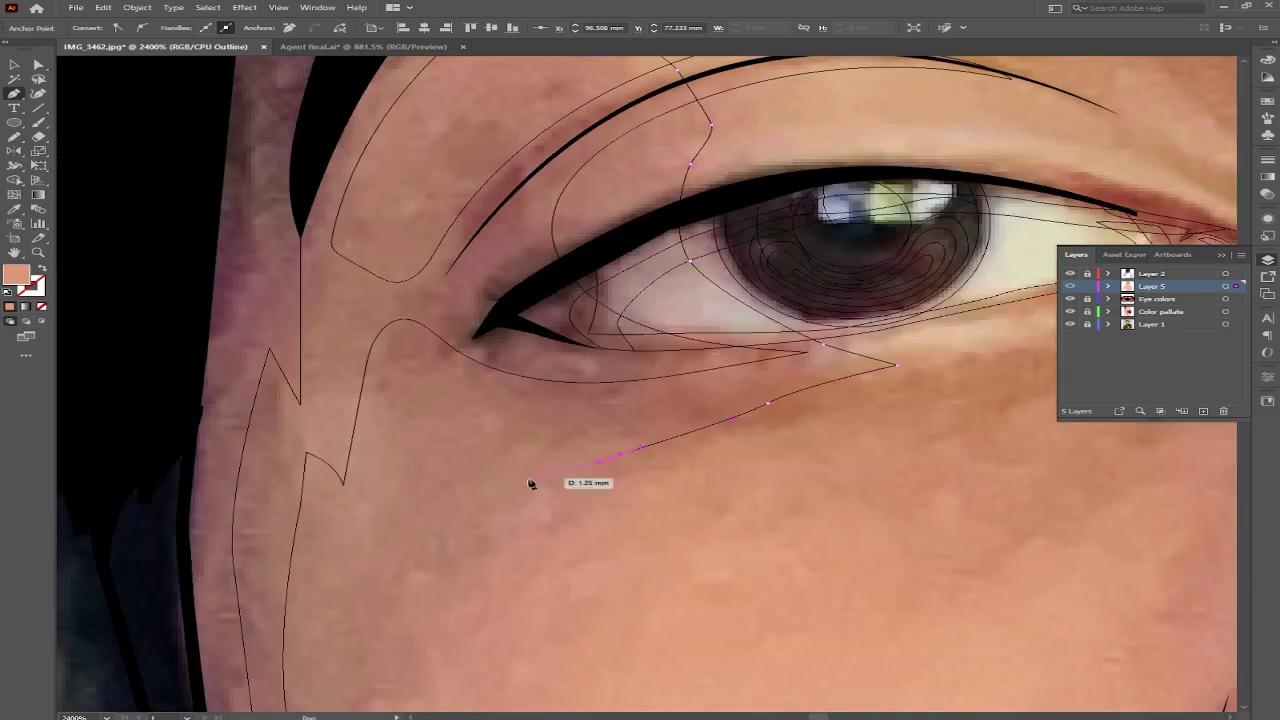
scroll(529, 480, "down", 1)
scroll(495, 427, "down", 2)
scroll(469, 329, "down", 3)
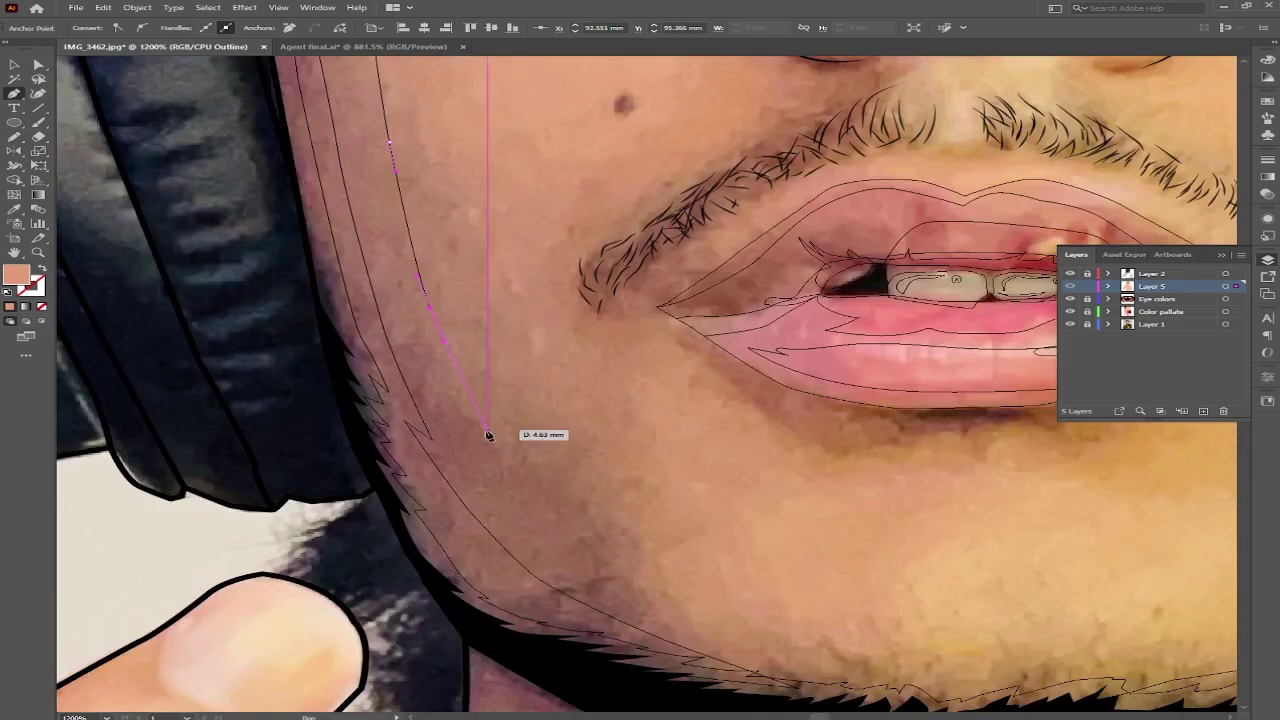
Step: Carry the path along the jawline, up the face edge and temple, and close it
left_click(495, 440)
left_click(580, 491)
left_click(575, 632)
left_click(406, 500)
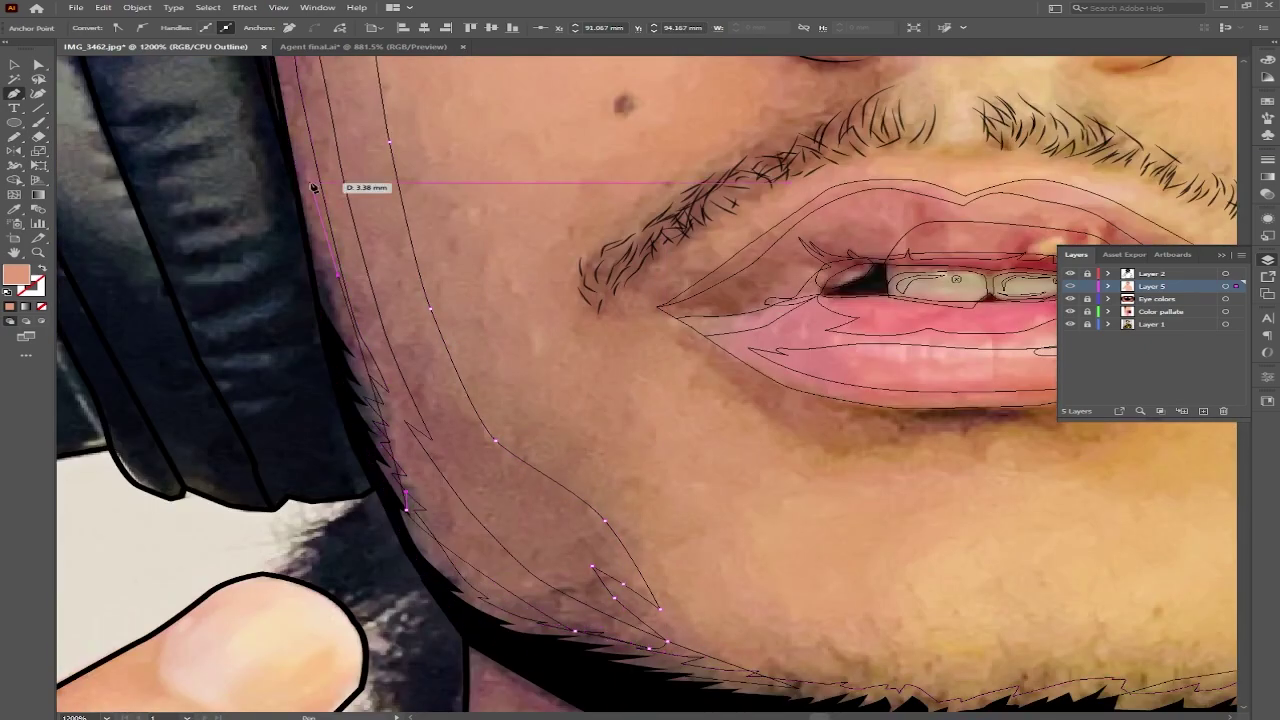
scroll(457, 171, "up", 3)
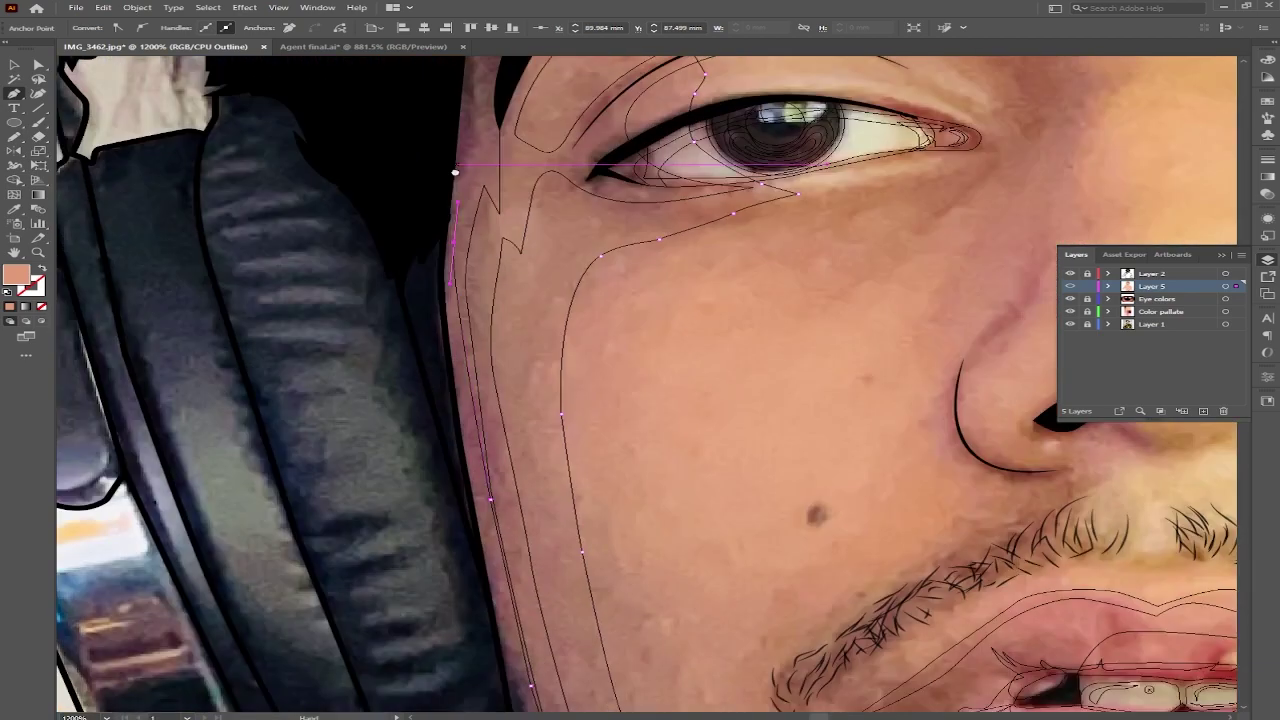
scroll(457, 171, "up", 3)
left_click(551, 131)
left_click(745, 278, "ctrl")
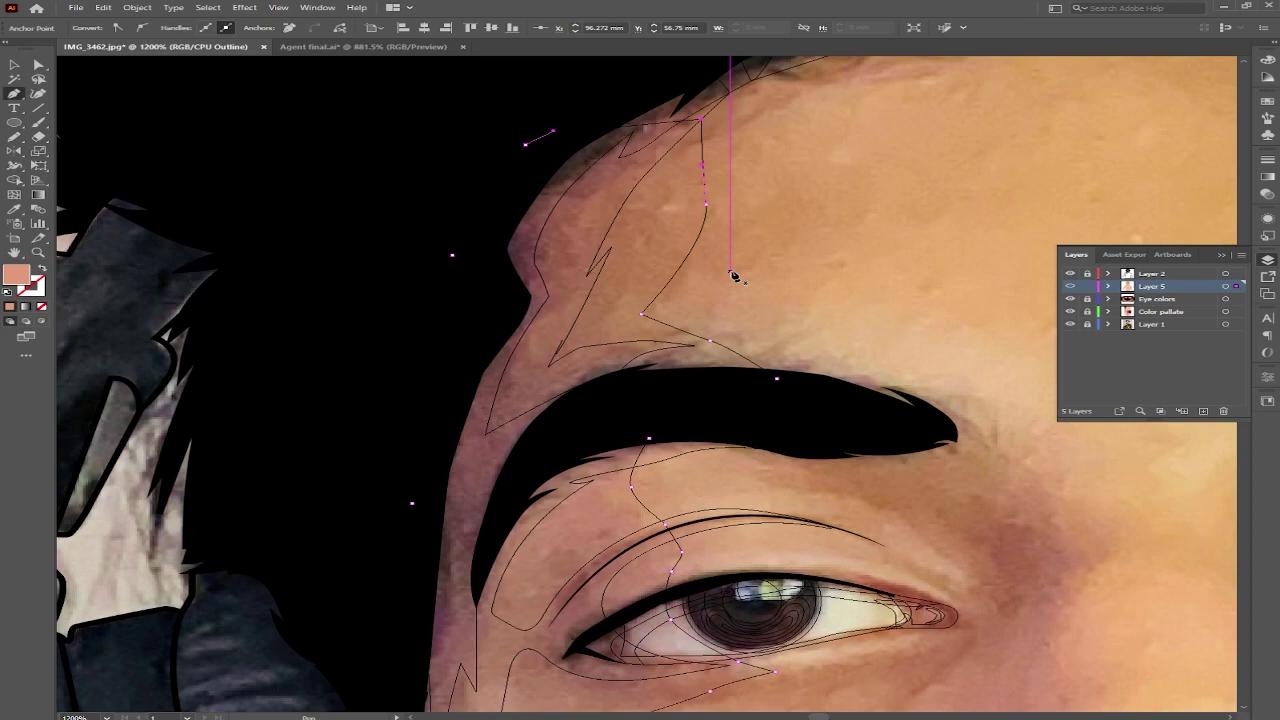
Step: Fill the closed temple shadow with the mid-brown palette swatch and deselect it
key("ctrl+y")
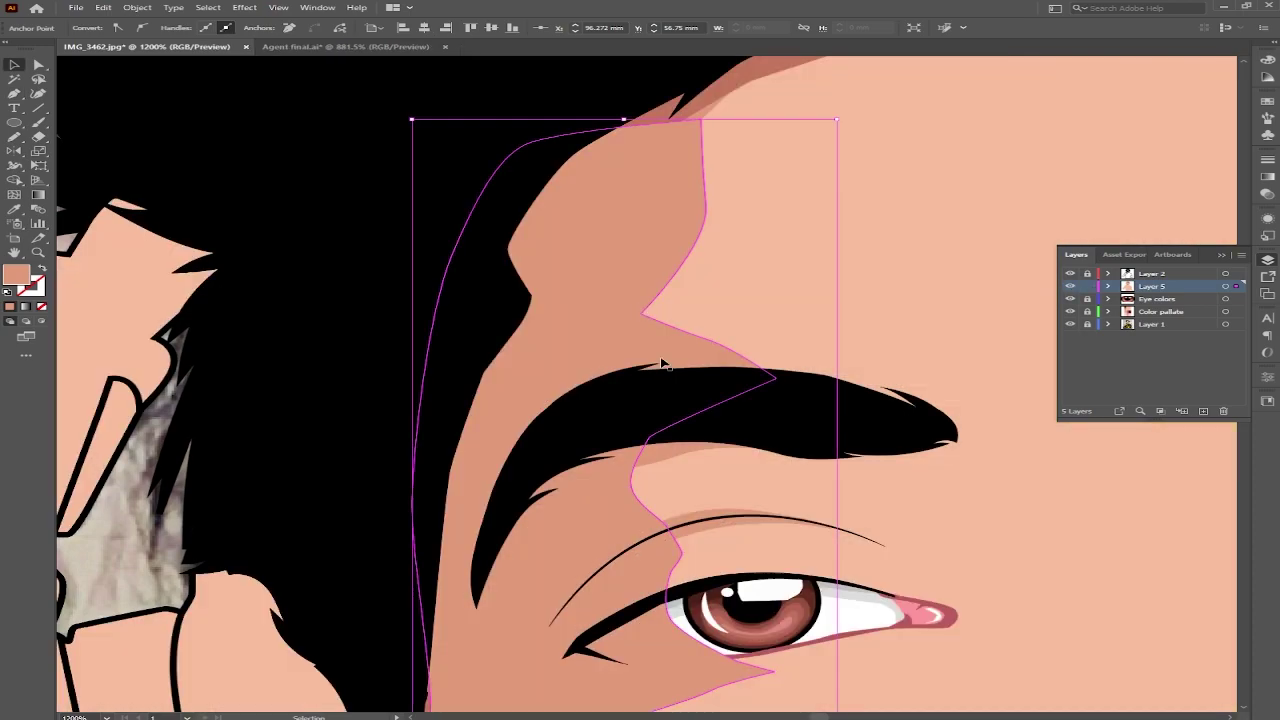
scroll(640, 380, "down", 5)
key("i")
scroll(374, 355, "up", 3)
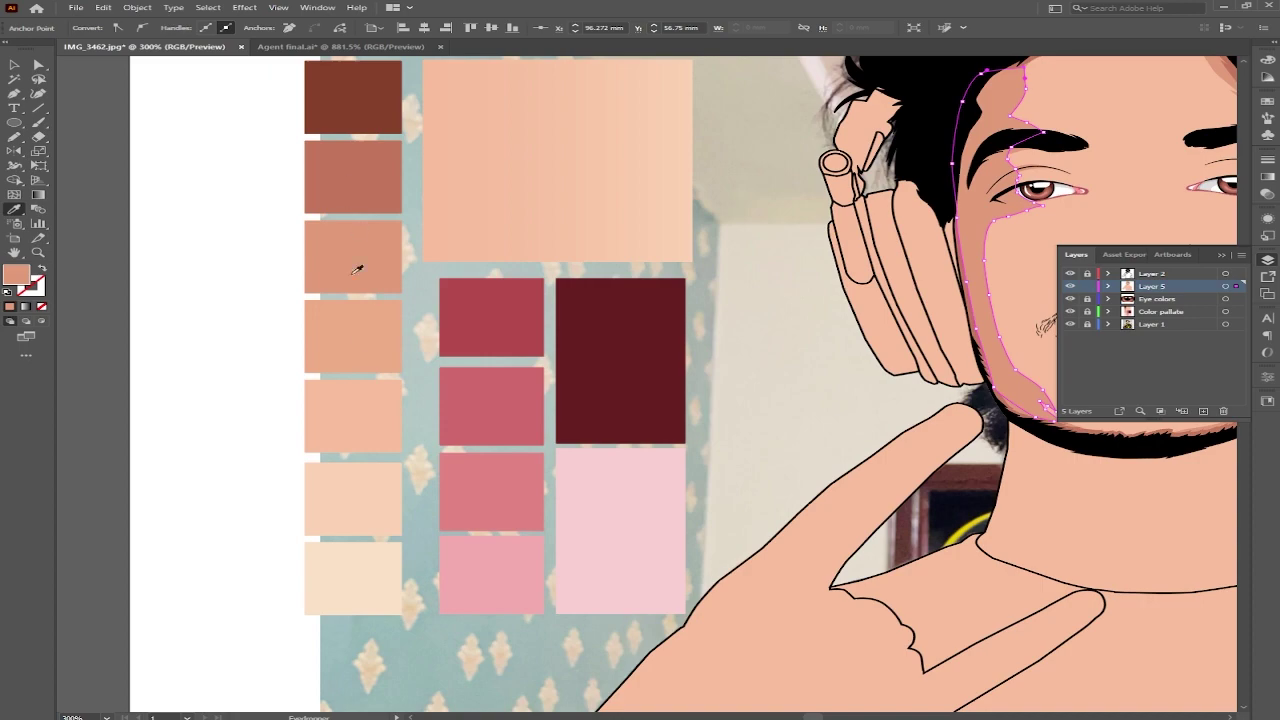
left_click(357, 269)
scroll(706, 266, "up", 3)
key("ctrl+shift+a")
Step: In Outline view, start a shadow path at the hairline curving down to the eyebrow end
key("v")
scroll(724, 385, "down", 2)
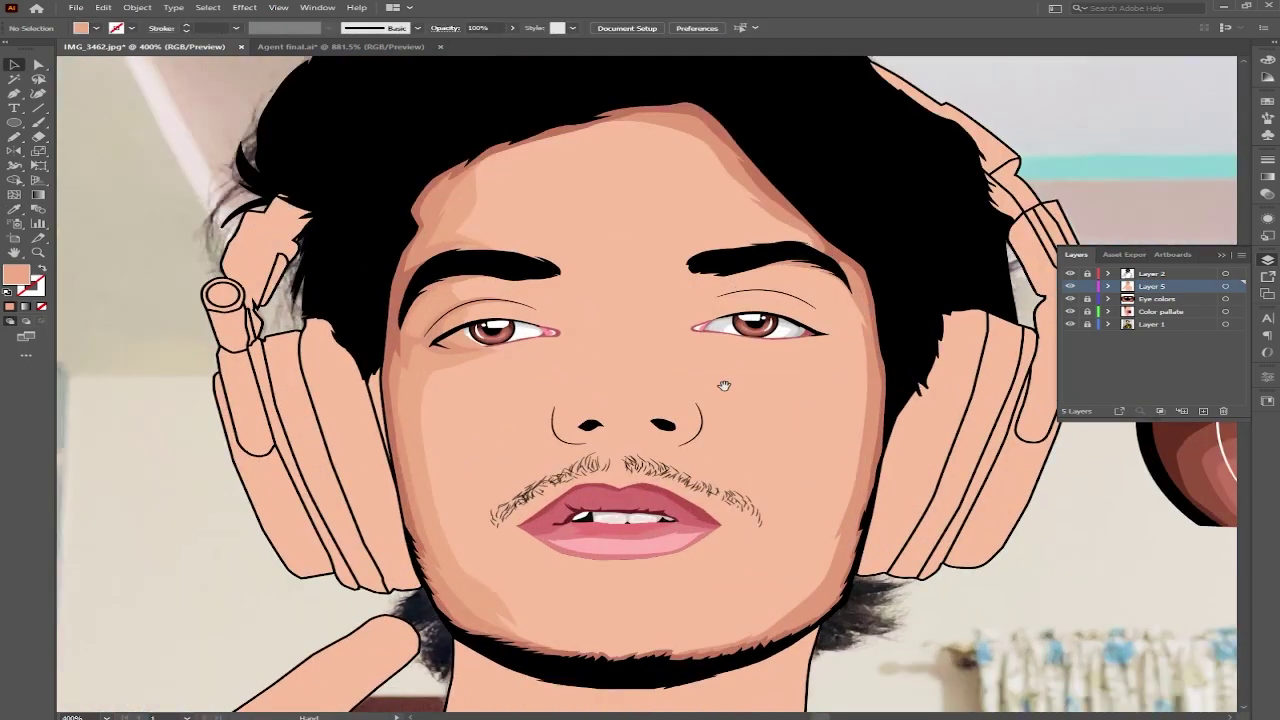
scroll(724, 385, "up", 2)
key("ctrl+y")
key("p")
left_click(620, 172)
left_click_drag(791, 286, 896, 366)
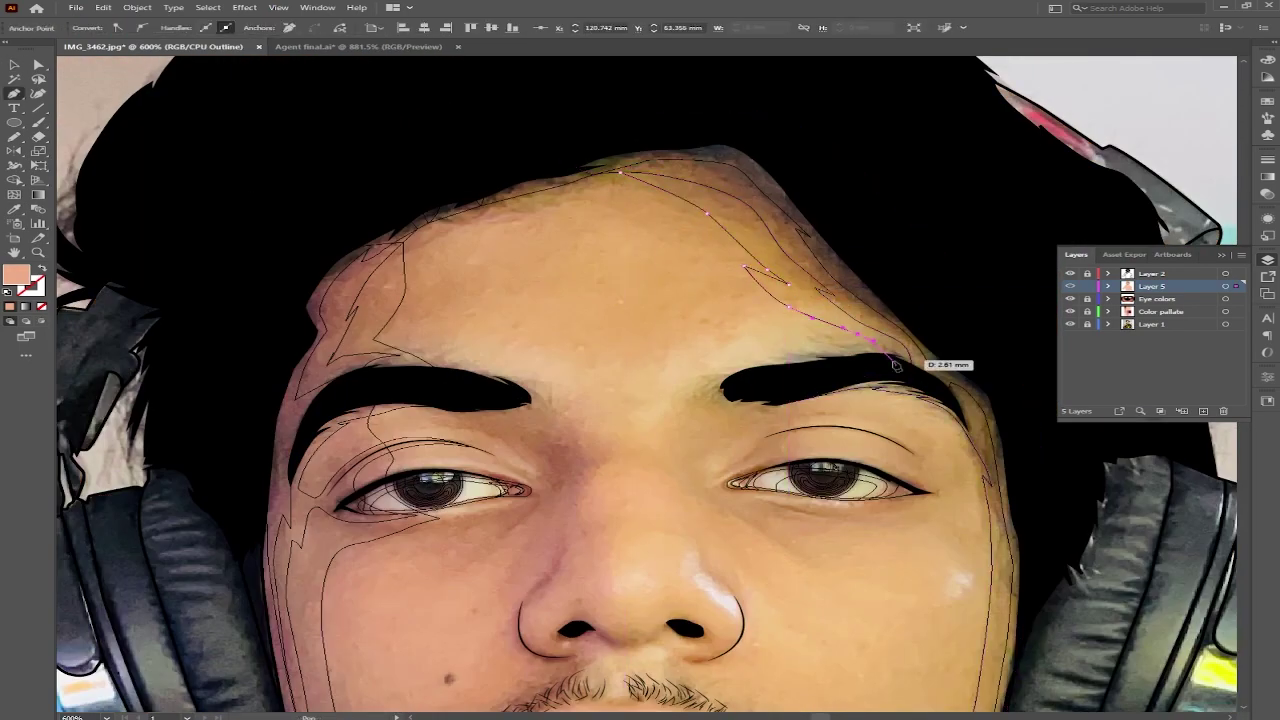
left_click(779, 408)
Step: Trace the path along the upper eyelid, over the eyebrow and down the face side
scroll(779, 408, "up", 2)
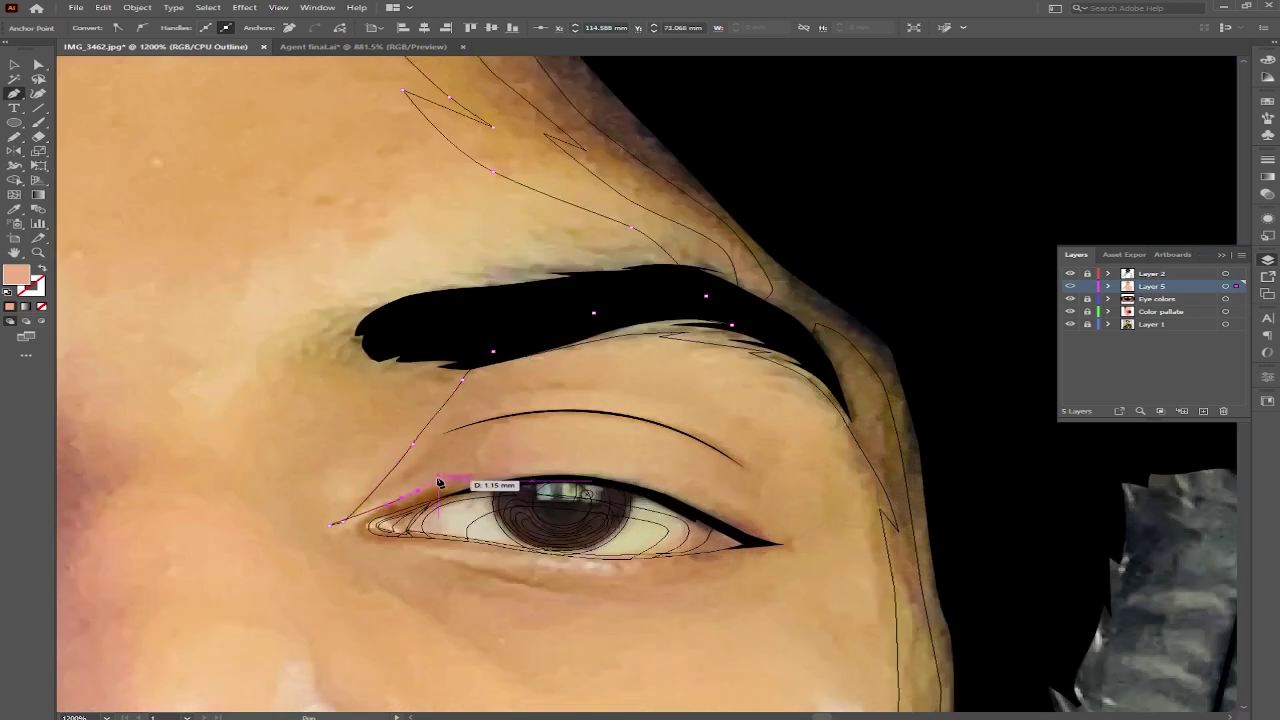
left_click_drag(477, 507, 531, 427)
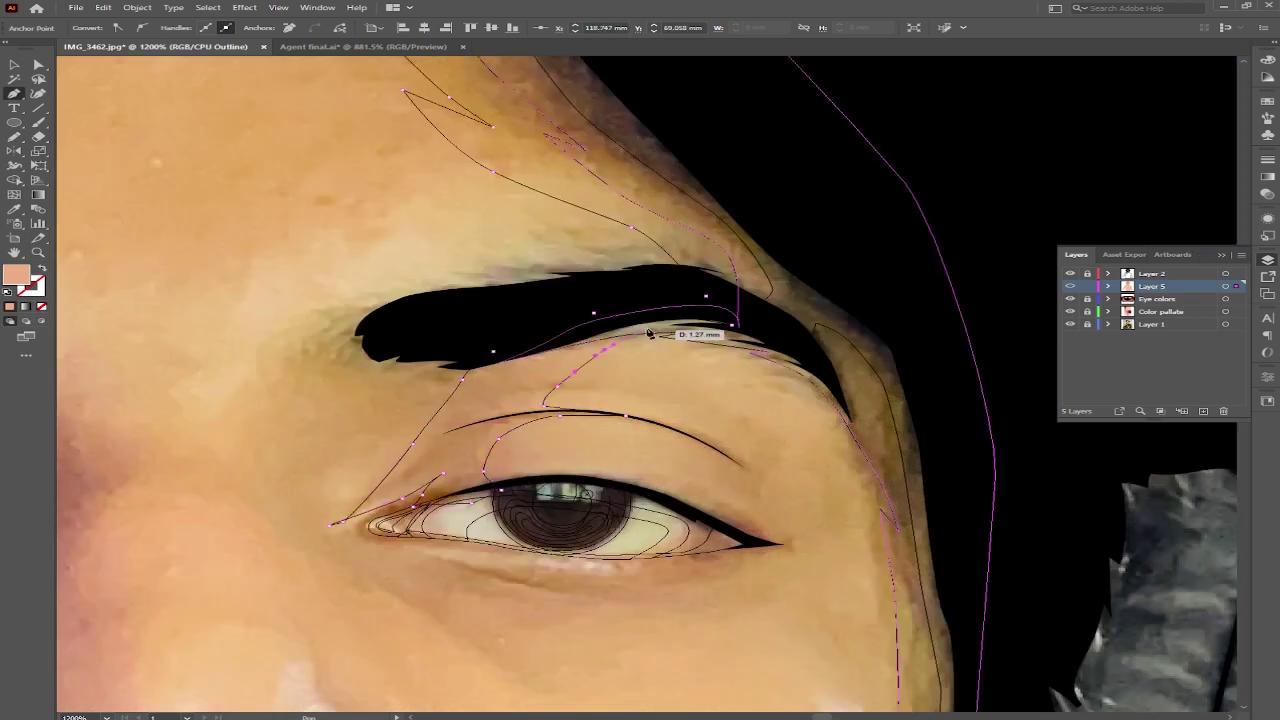
left_click(732, 325)
left_click(814, 372)
left_click(810, 425)
left_click(805, 490)
left_click_drag(747, 450, 705, 441)
Step: Extend the shadow down the cheek to the jaw, then return to colour Preview
scroll(705, 441, "down", 2)
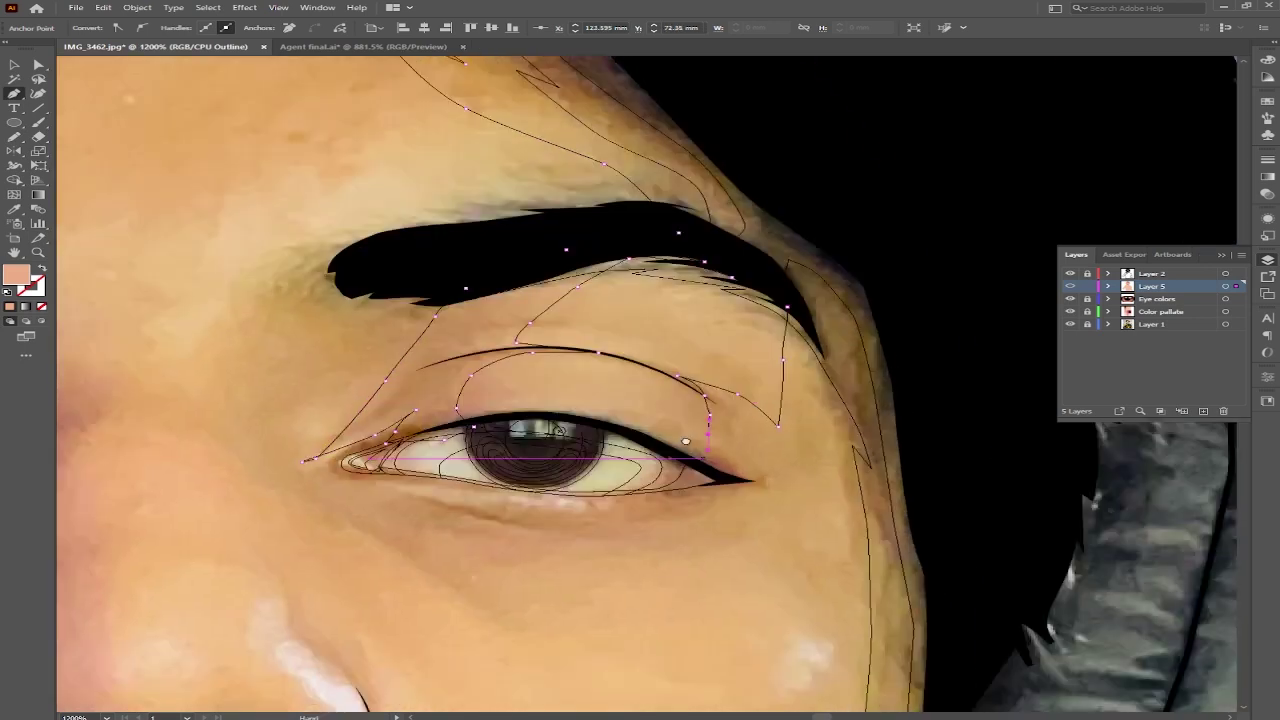
left_click(614, 449)
left_click(645, 486)
scroll(677, 430, "down", 3)
scroll(677, 430, "down", 5)
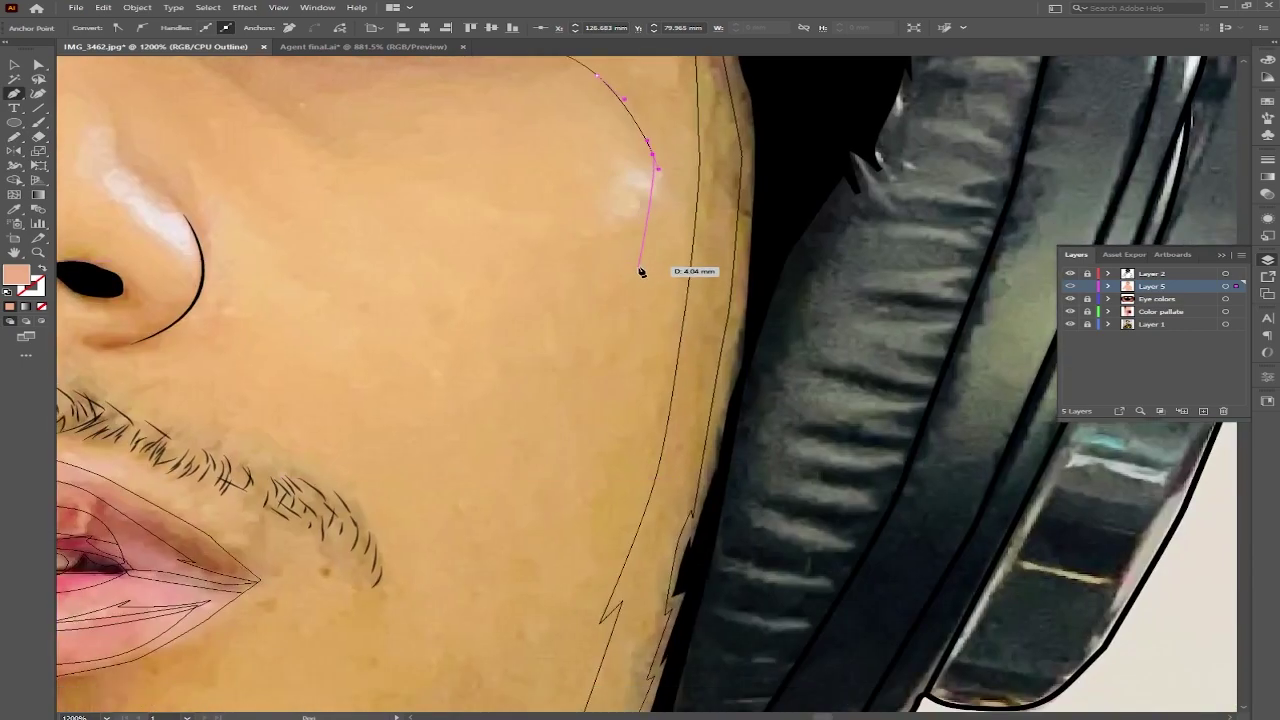
left_click(586, 423)
scroll(586, 423, "down", 4)
mouse_move(335, 512)
left_mouse_down()
mouse_move(323, 522)
mouse_move(800, 366)
left_mouse_up()
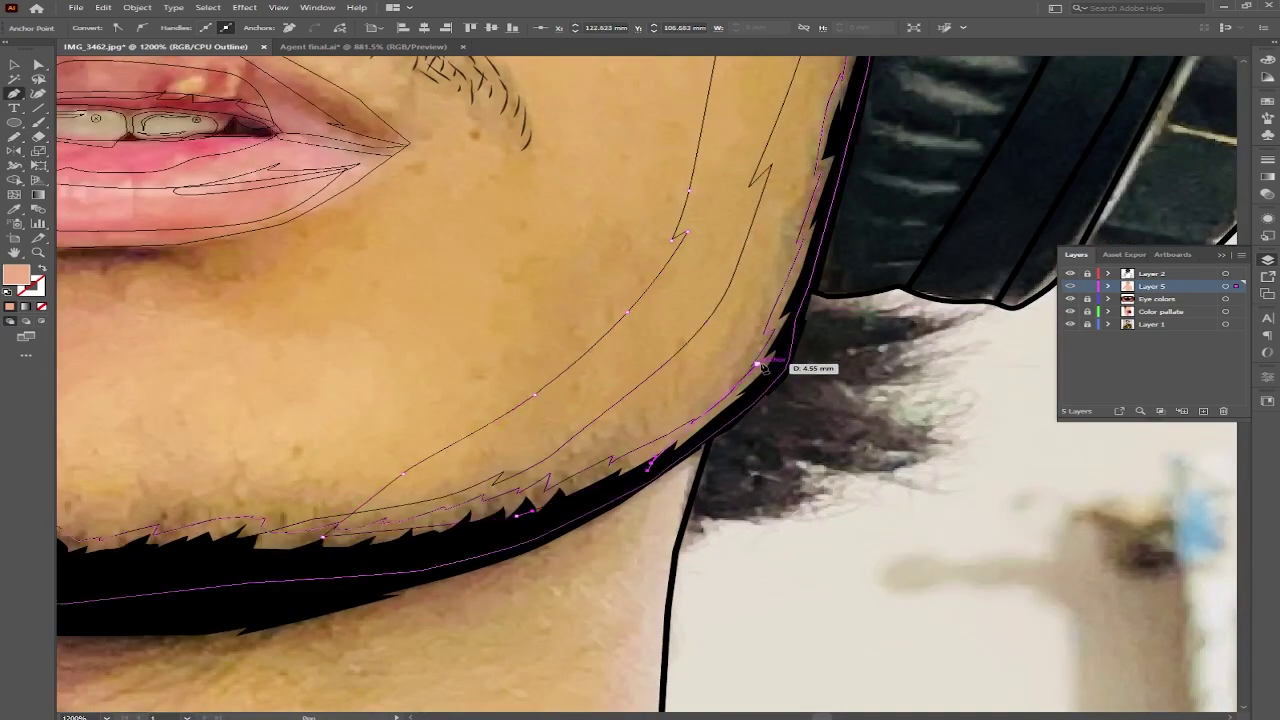
left_click_drag(790, 150, 794, 432)
scroll(794, 432, "up", 5)
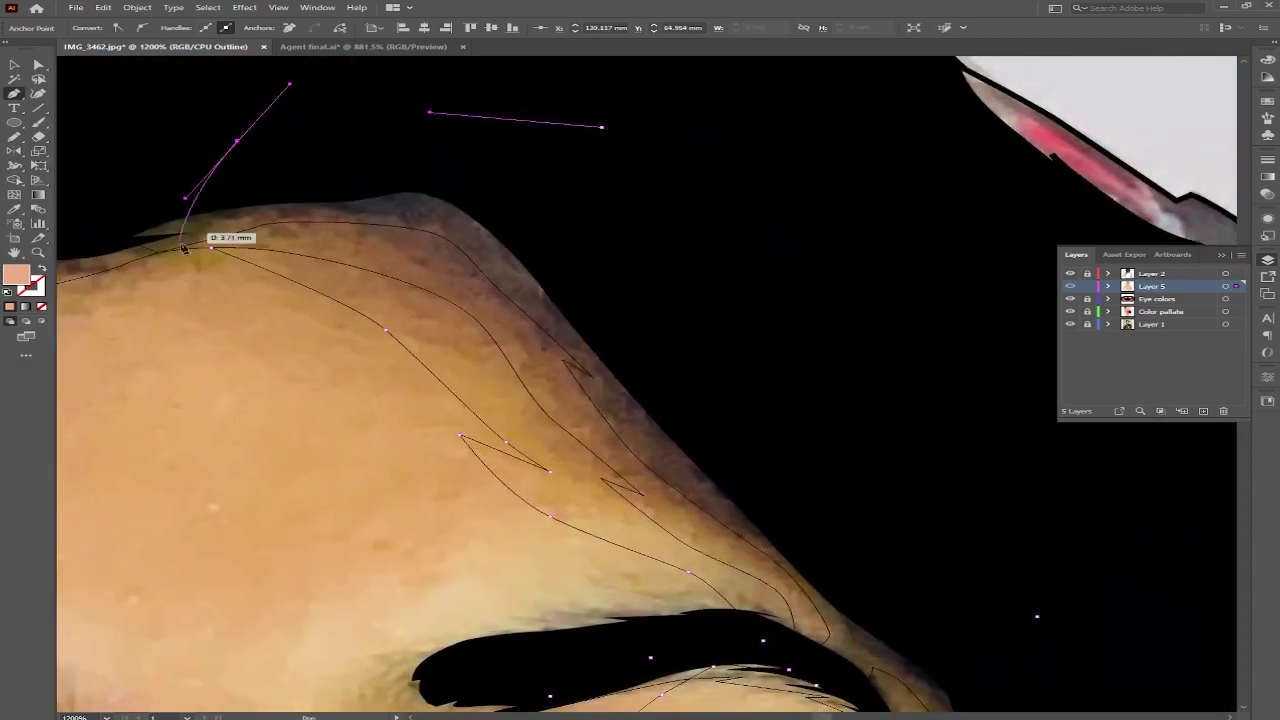
key("ctrl+y")
key("ctrl+minus")
key("ctrl+minus")
Step: Fit the artboard in view and select the new eye-socket shadow shape to check it
key("a")
key("v")
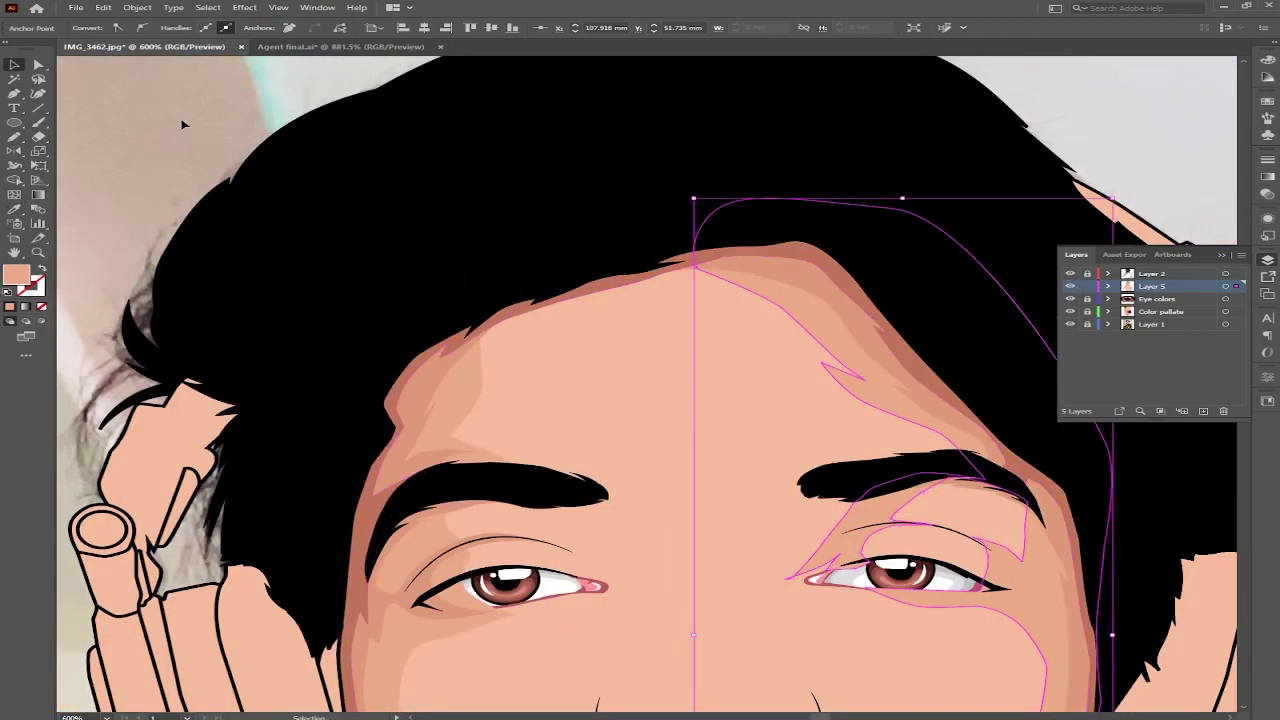
key("ctrl+shift+a")
key("ctrl+0")
scroll(549, 278, "up", 2)
scroll(549, 278, "up", 5)
left_click(903, 240)
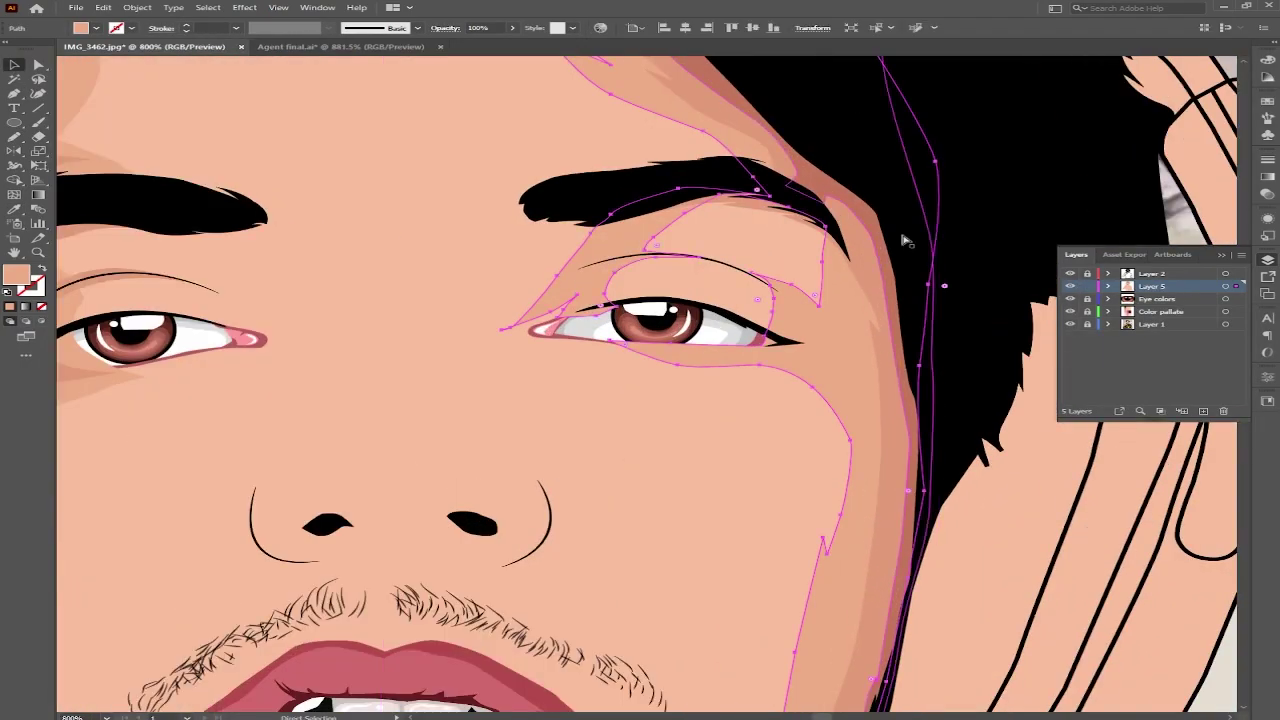
scroll(611, 114, "down", 2)
scroll(626, 376, "down", 2)
scroll(626, 376, "up", 4)
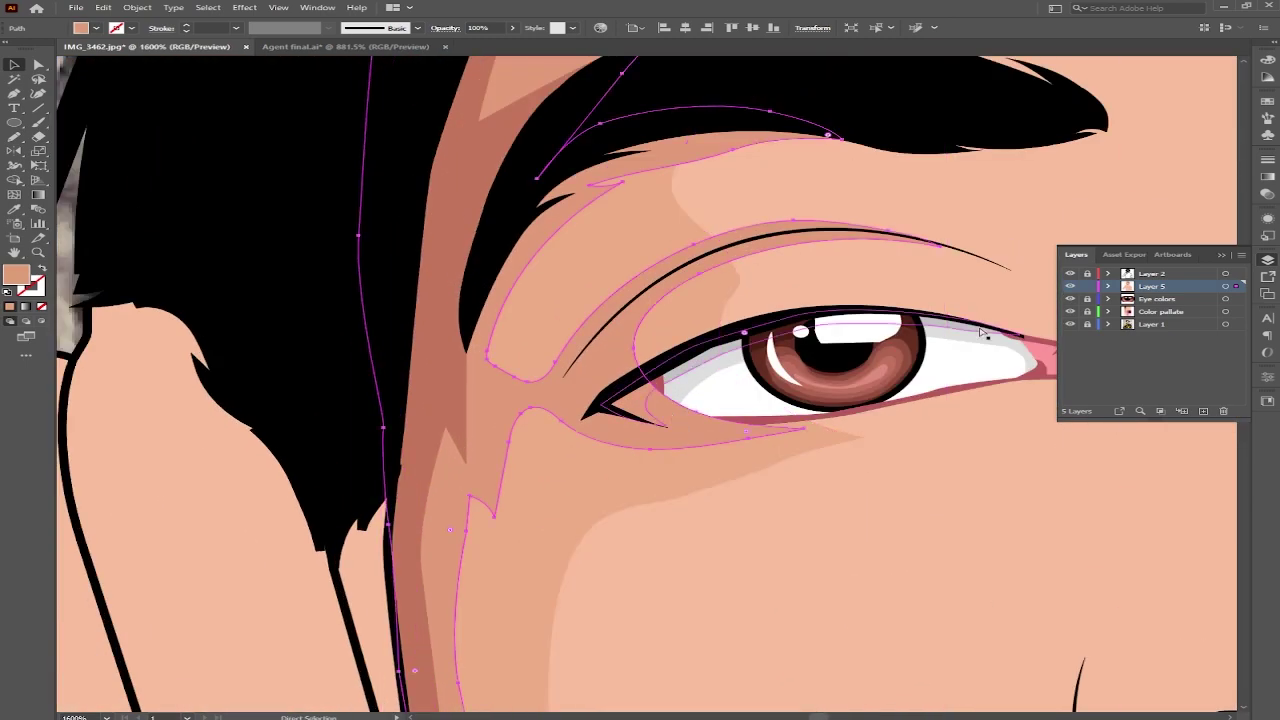
scroll(703, 368, "down", 1)
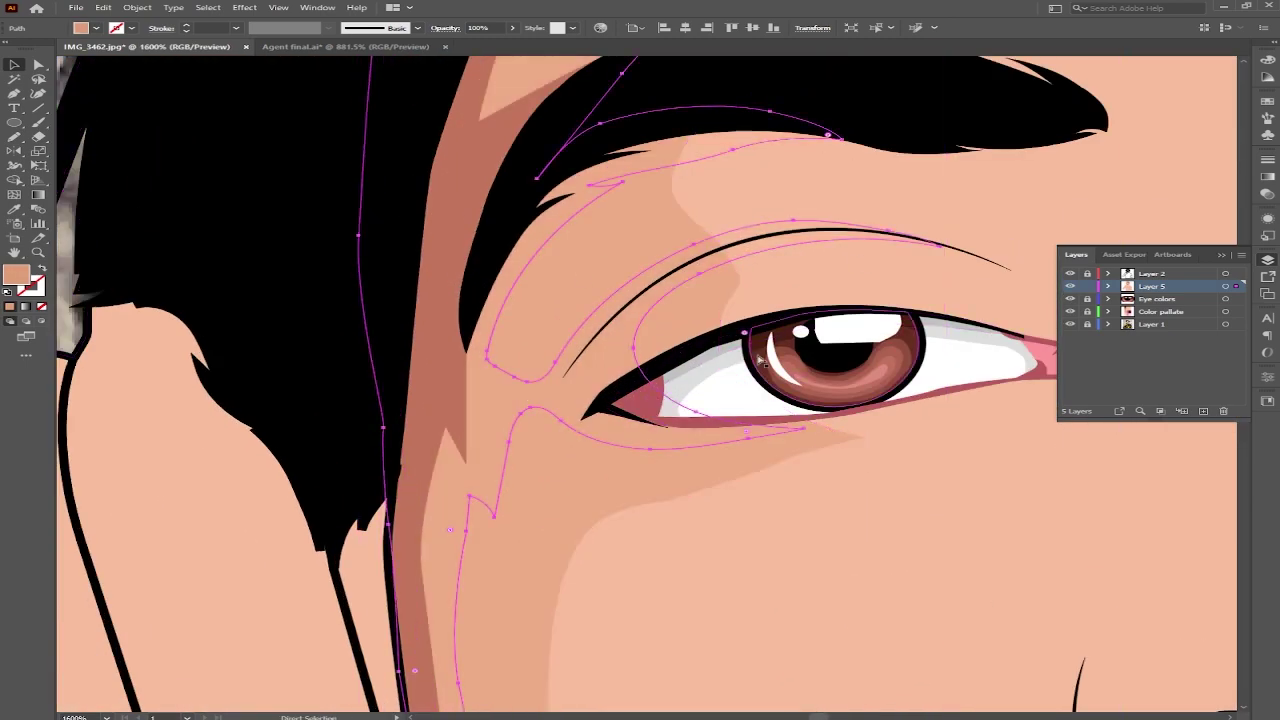
scroll(749, 334, "down", 3)
scroll(856, 428, "up", 3)
Step: Direct-select the darker face-edge shadow so its tone becomes the current fill
key("a")
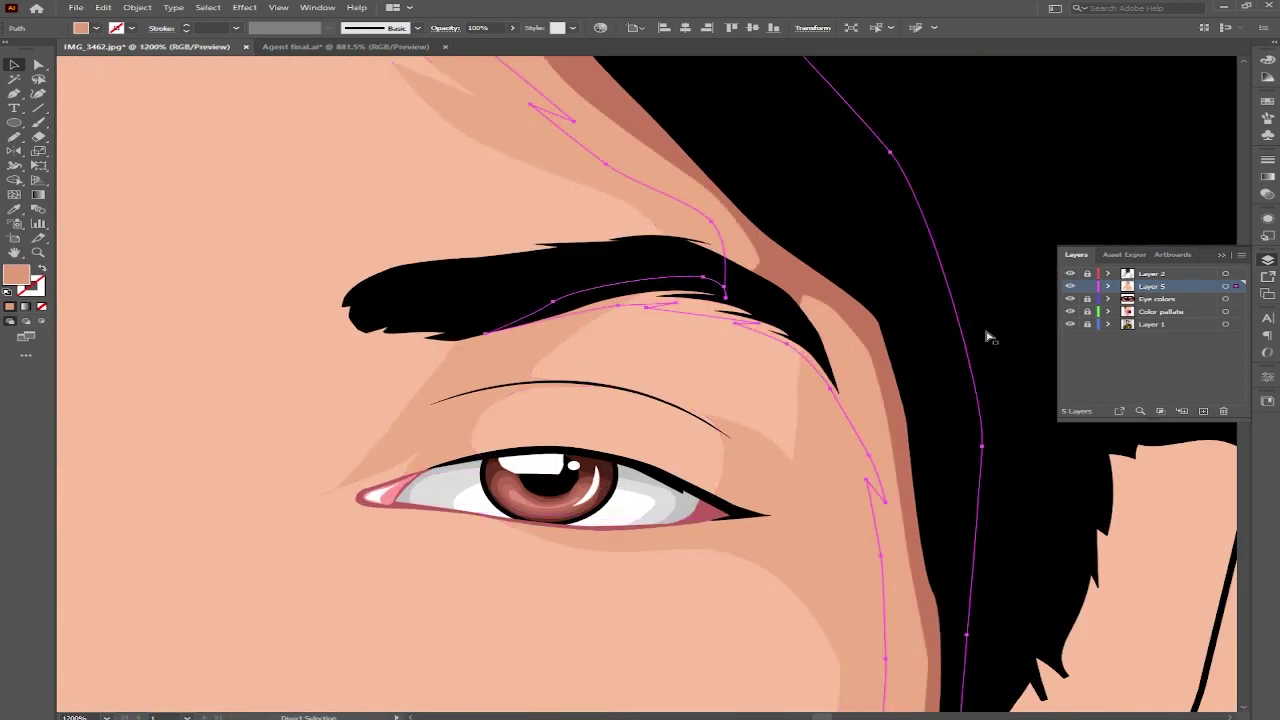
left_click(986, 334)
scroll(780, 420, "down", 3)
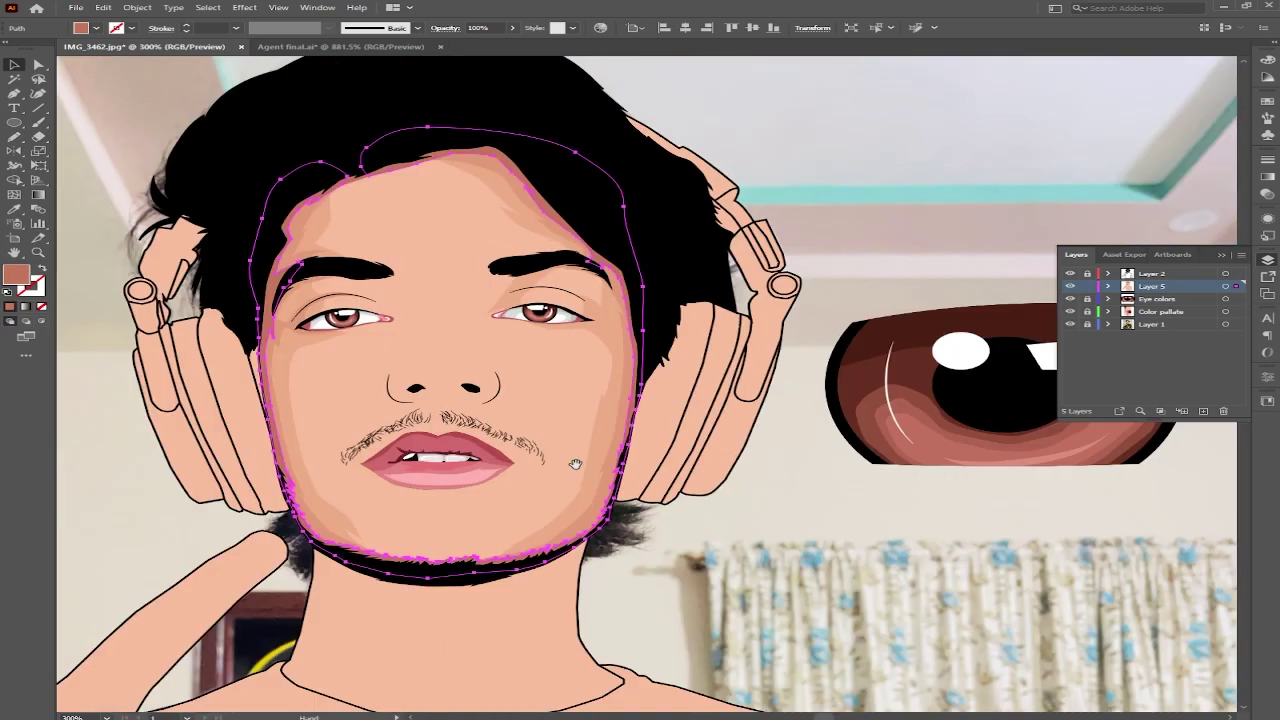
scroll(600, 420, "down", 2)
scroll(700, 420, "up", 2)
scroll(804, 402, "down", 1)
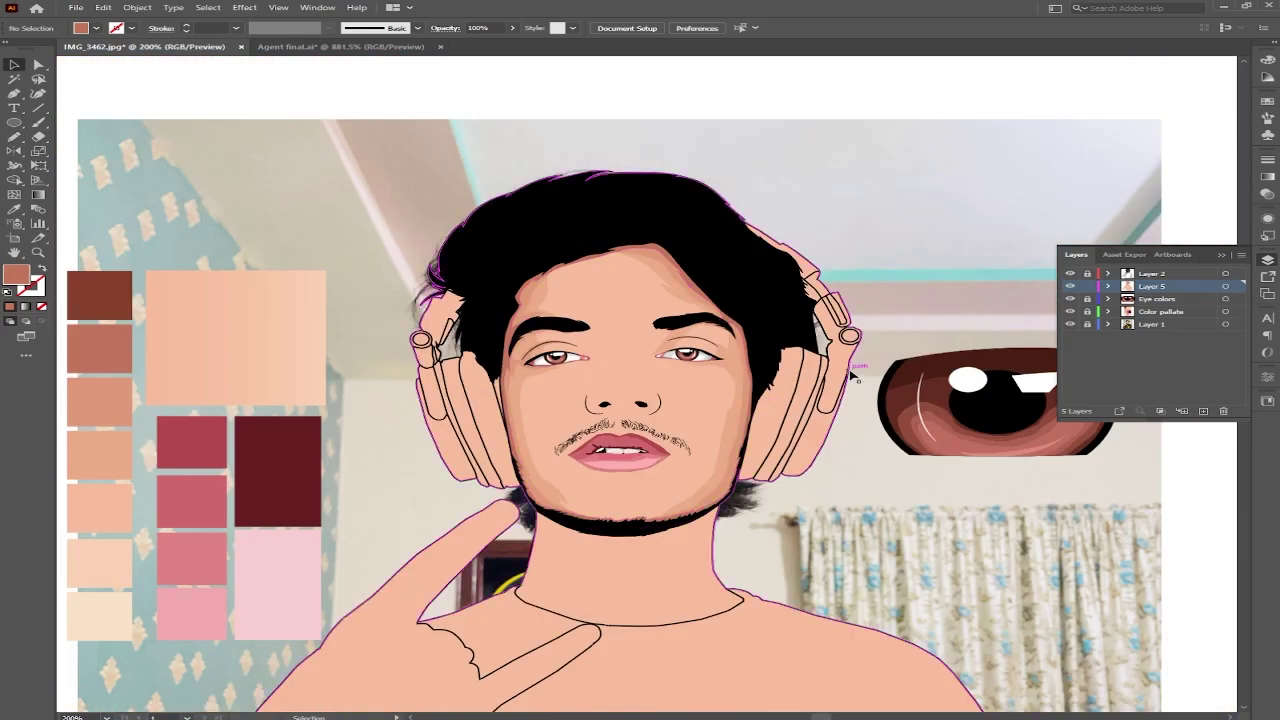
scroll(637, 375, "up", 1)
scroll(637, 375, "up", 3)
Step: In Outline view, trace a shadow from the eyebrow tip under the eye to the nose's left side
key("ctrl+y")
scroll(654, 441, "up", 1)
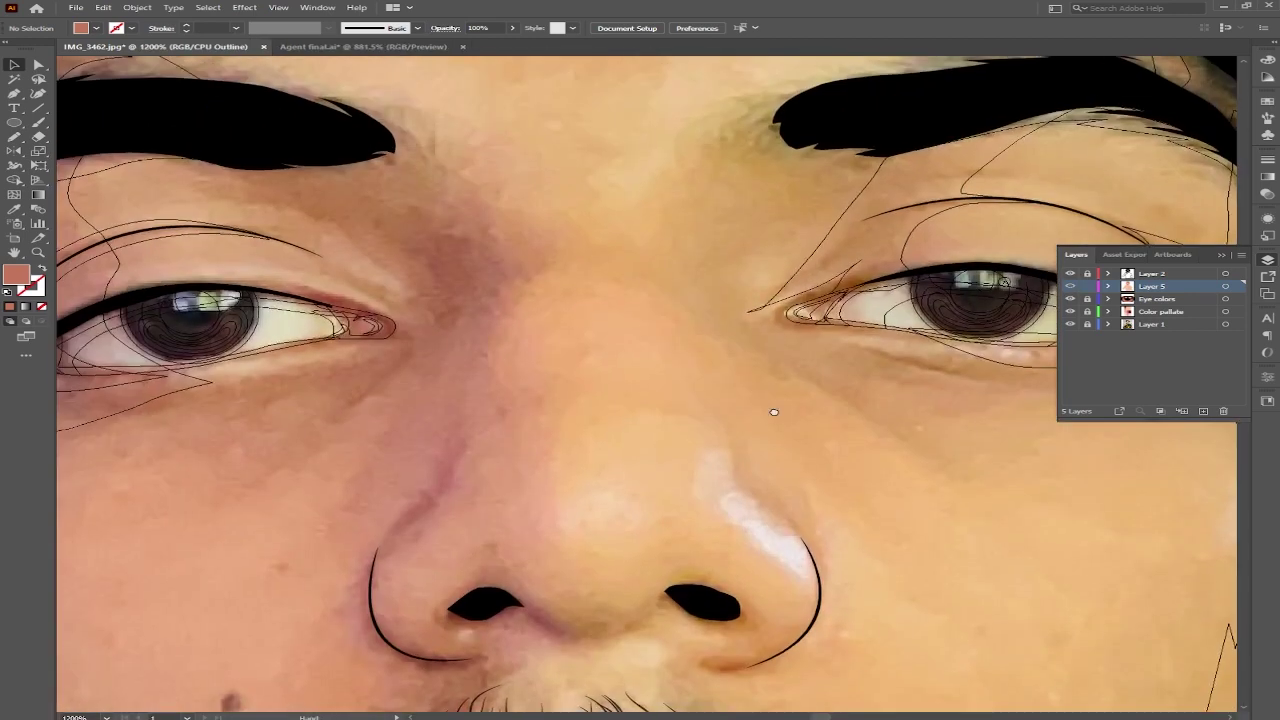
key("p")
left_click_drag(511, 263, 537, 263)
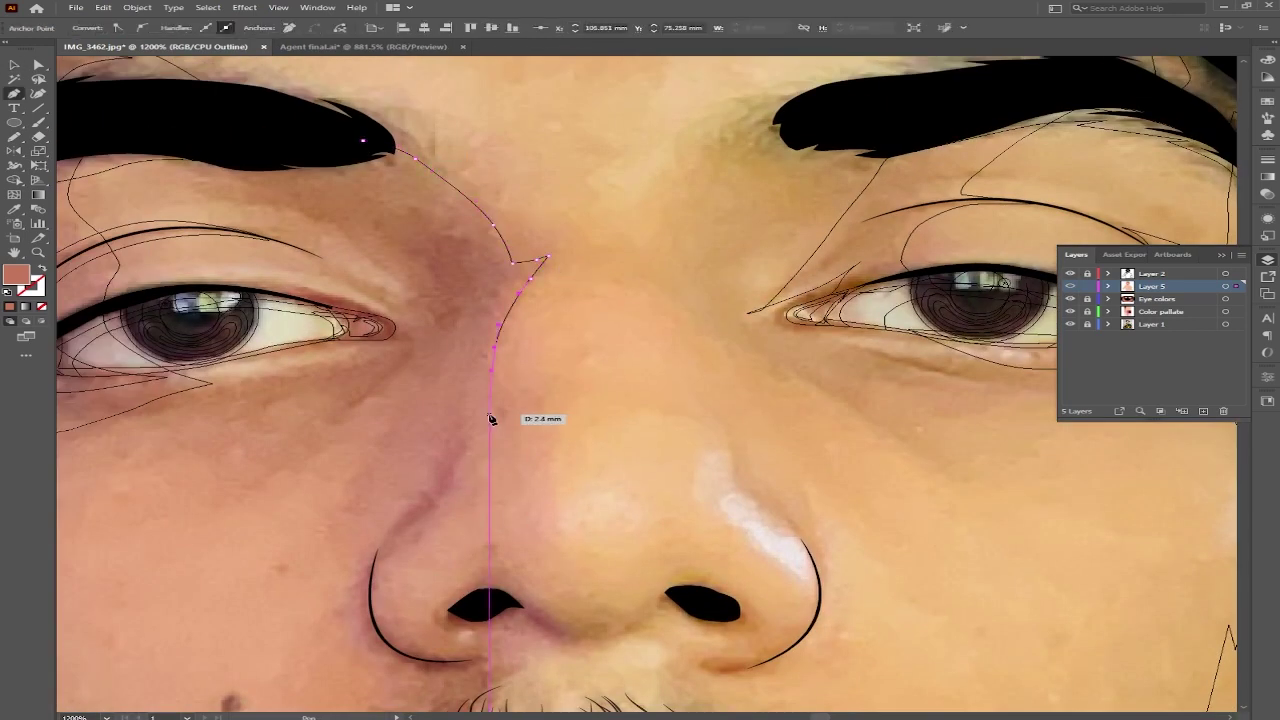
scroll(391, 566, "up", 1)
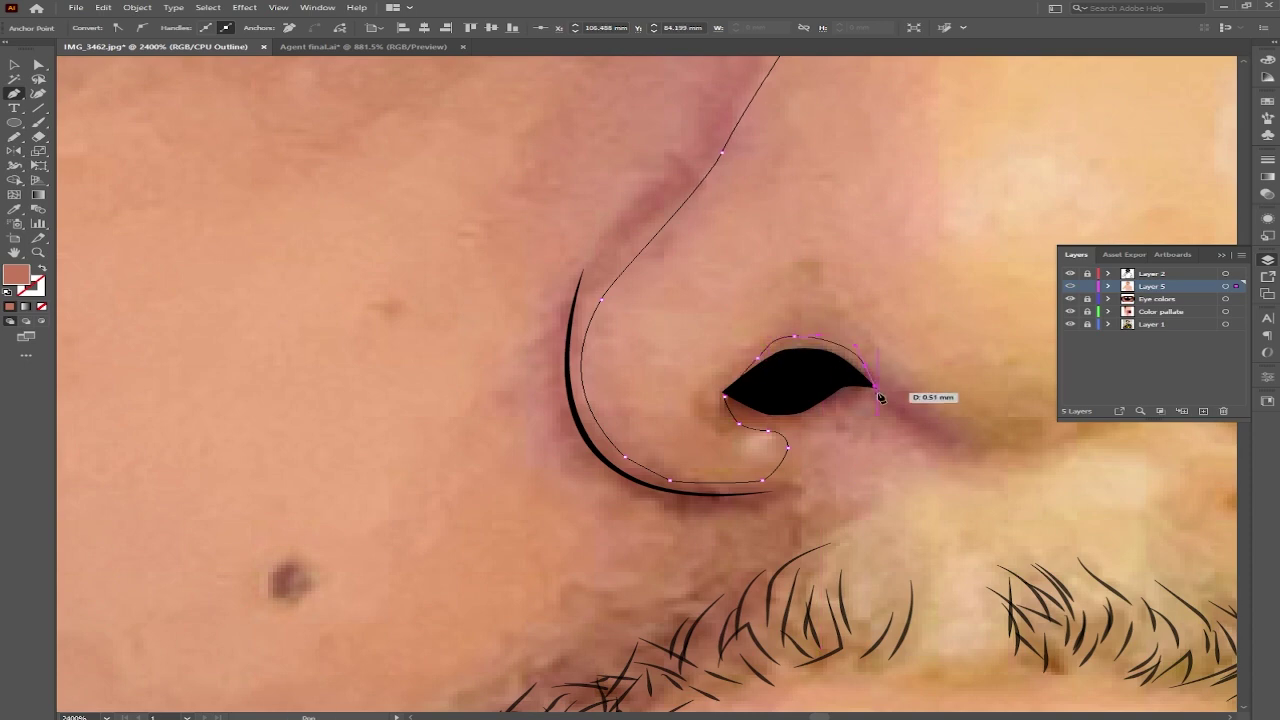
left_click_drag(957, 440, 590, 485)
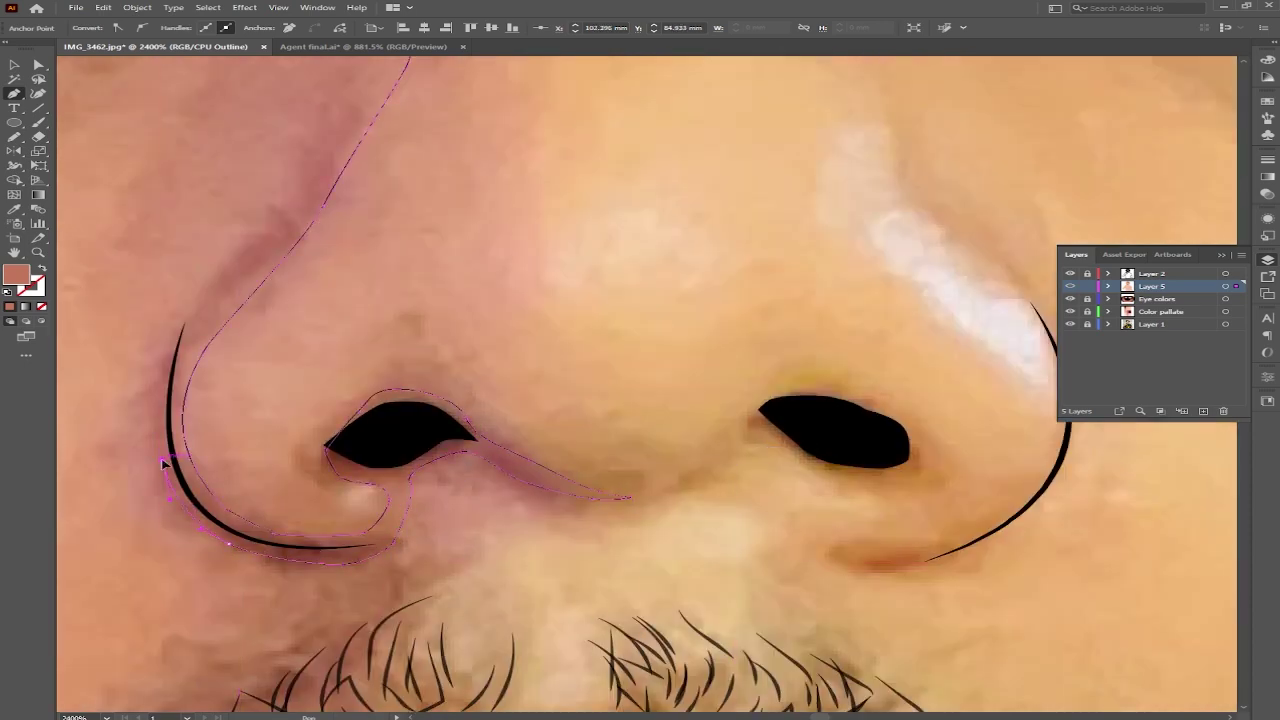
scroll(194, 297, "down", 1)
scroll(400, 457, "up", 3)
scroll(723, 534, "down", 2)
scroll(634, 418, "up", 2)
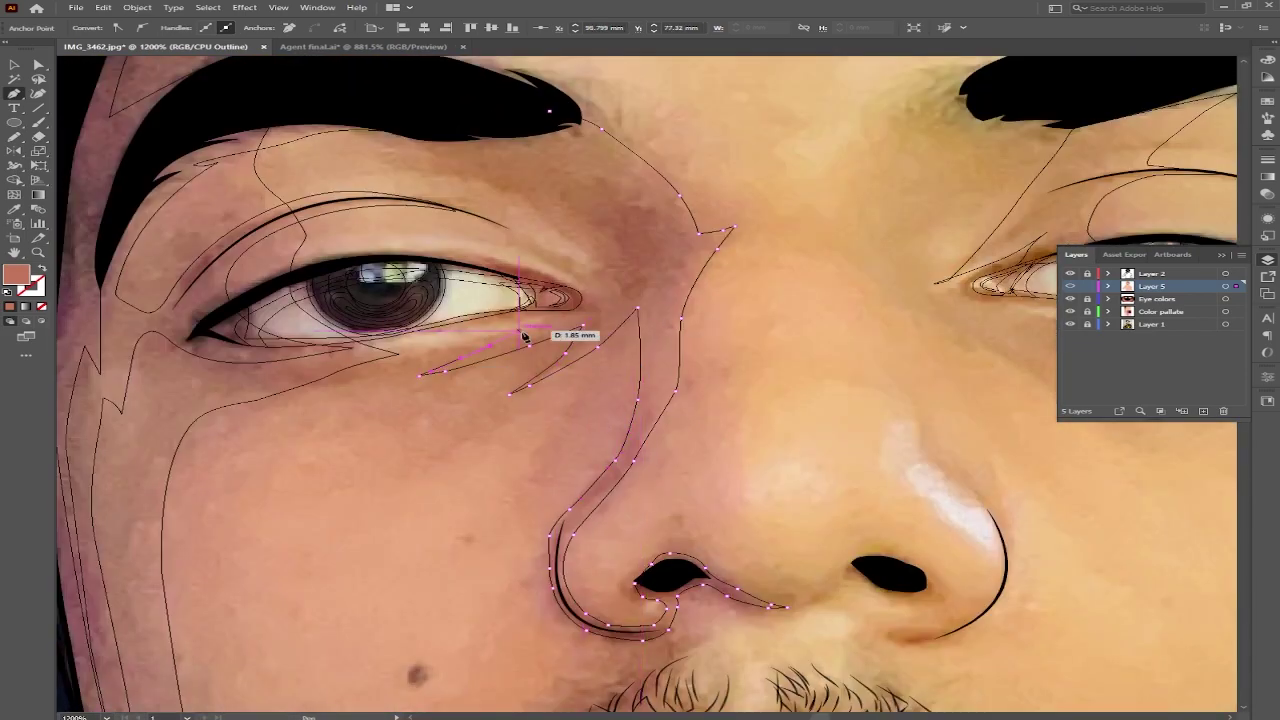
left_click_drag(420, 265, 584, 291)
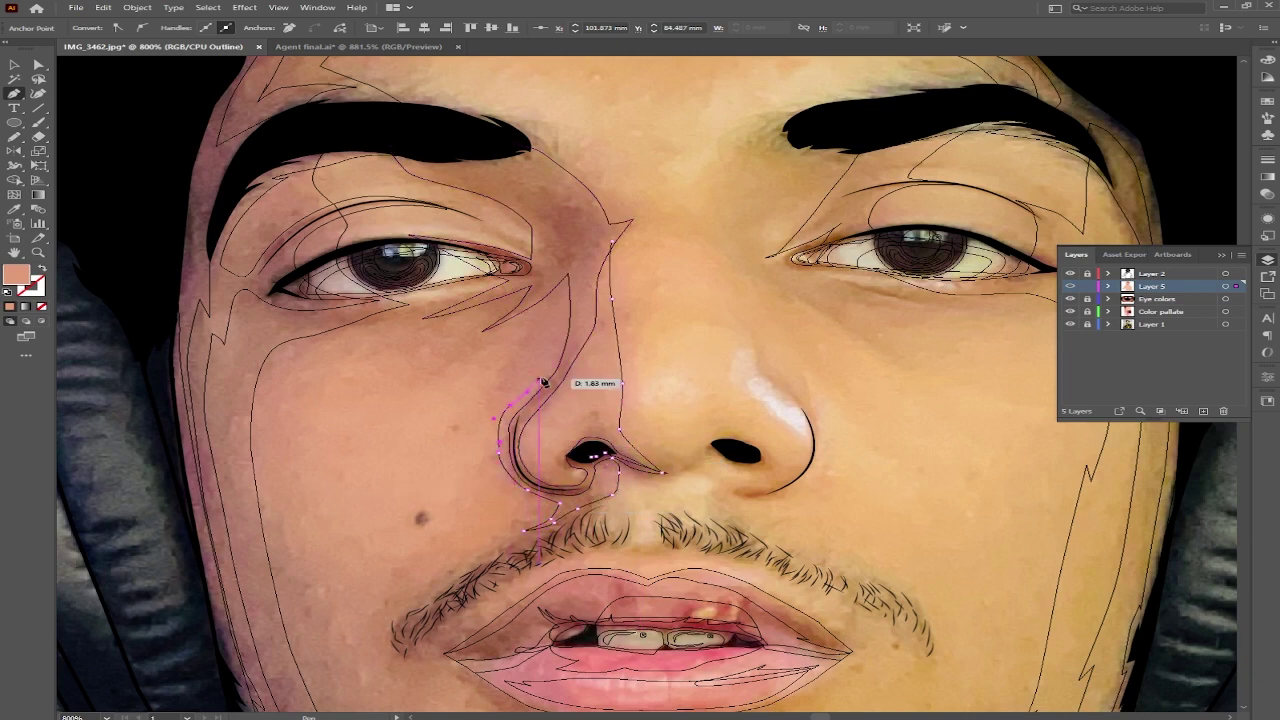
left_click(484, 328)
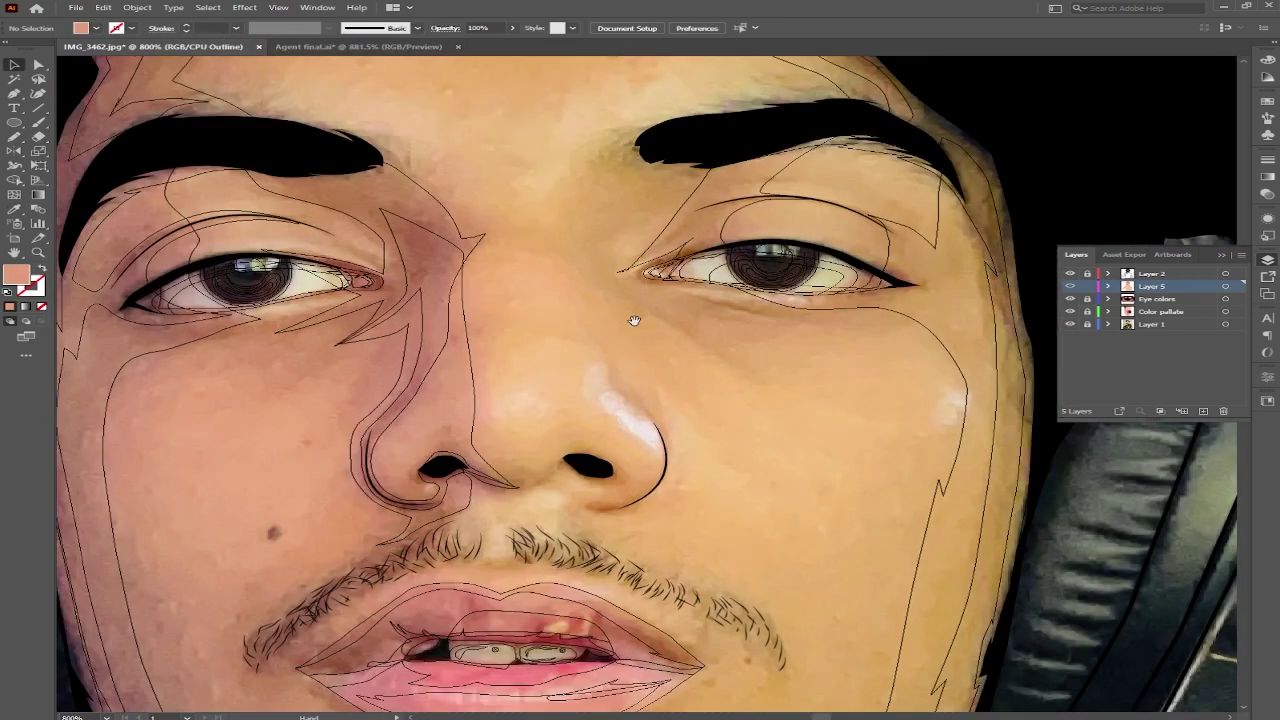
Step: Trace a shadow down the right side of the nose and under the right nostril
left_click(617, 186)
left_click(590, 334)
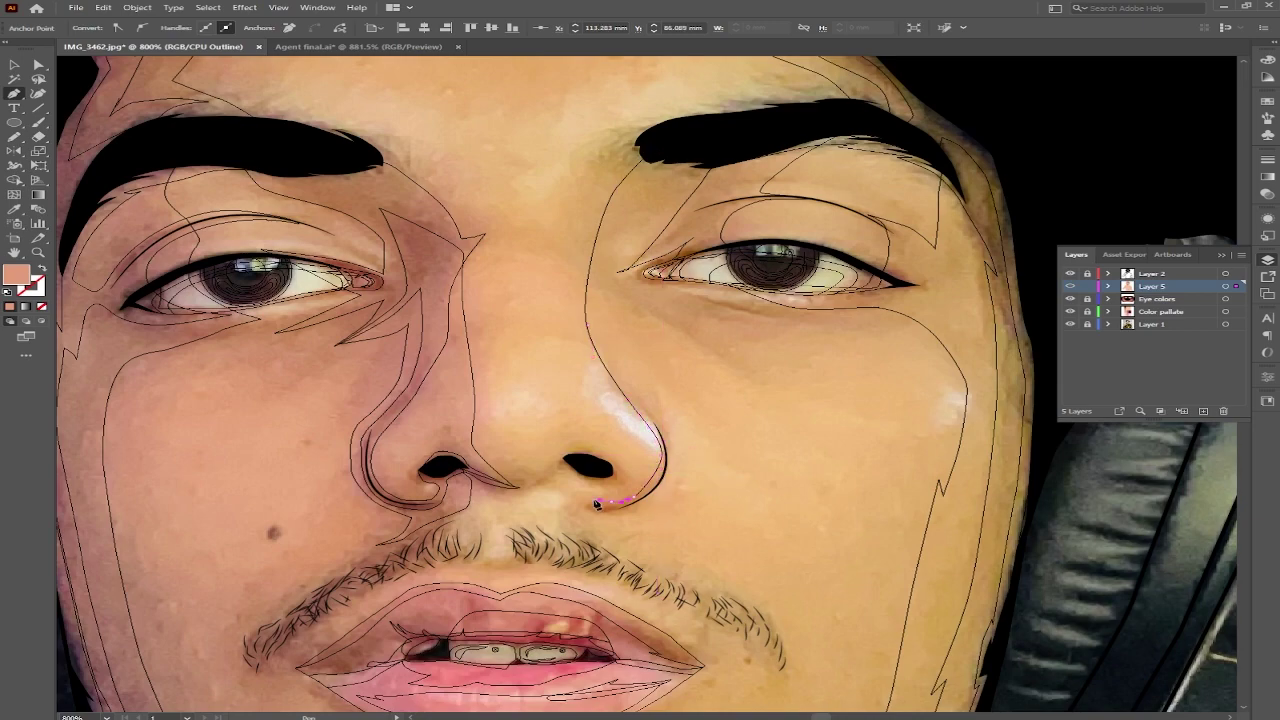
scroll(634, 513, "up", 3)
scroll(553, 206, "up", 5)
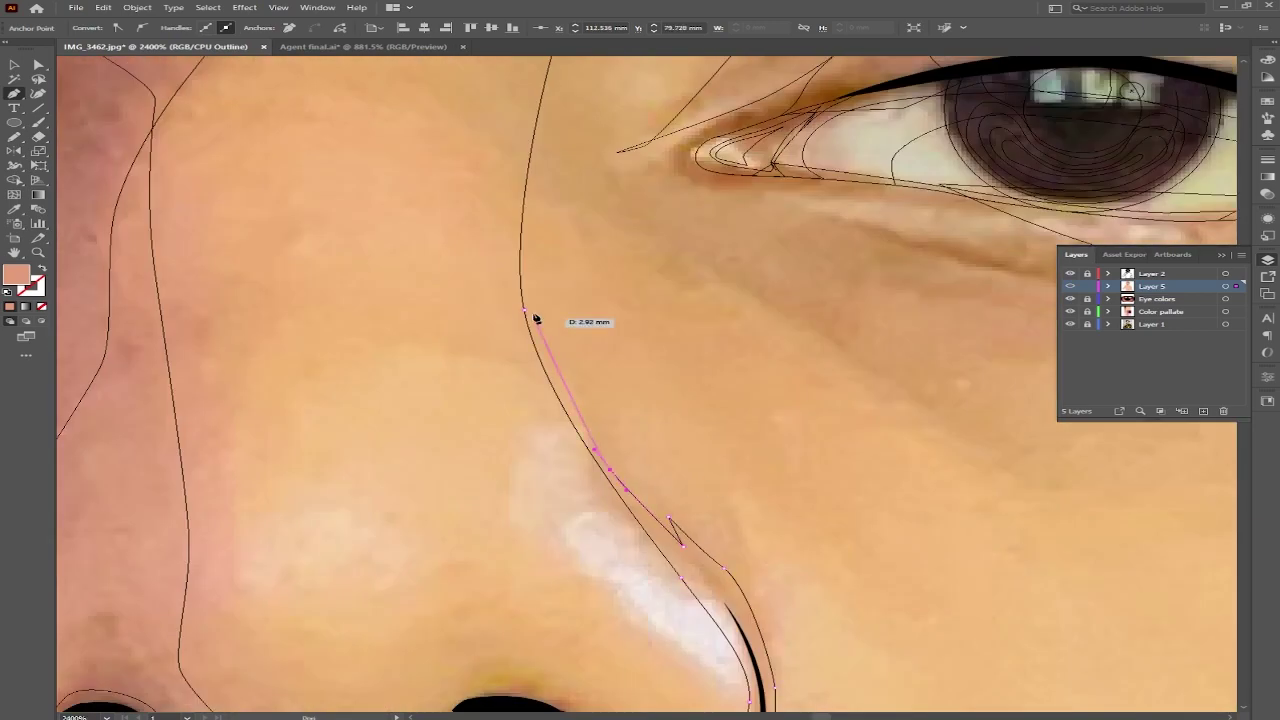
scroll(537, 317, "up", 5)
left_click(668, 330)
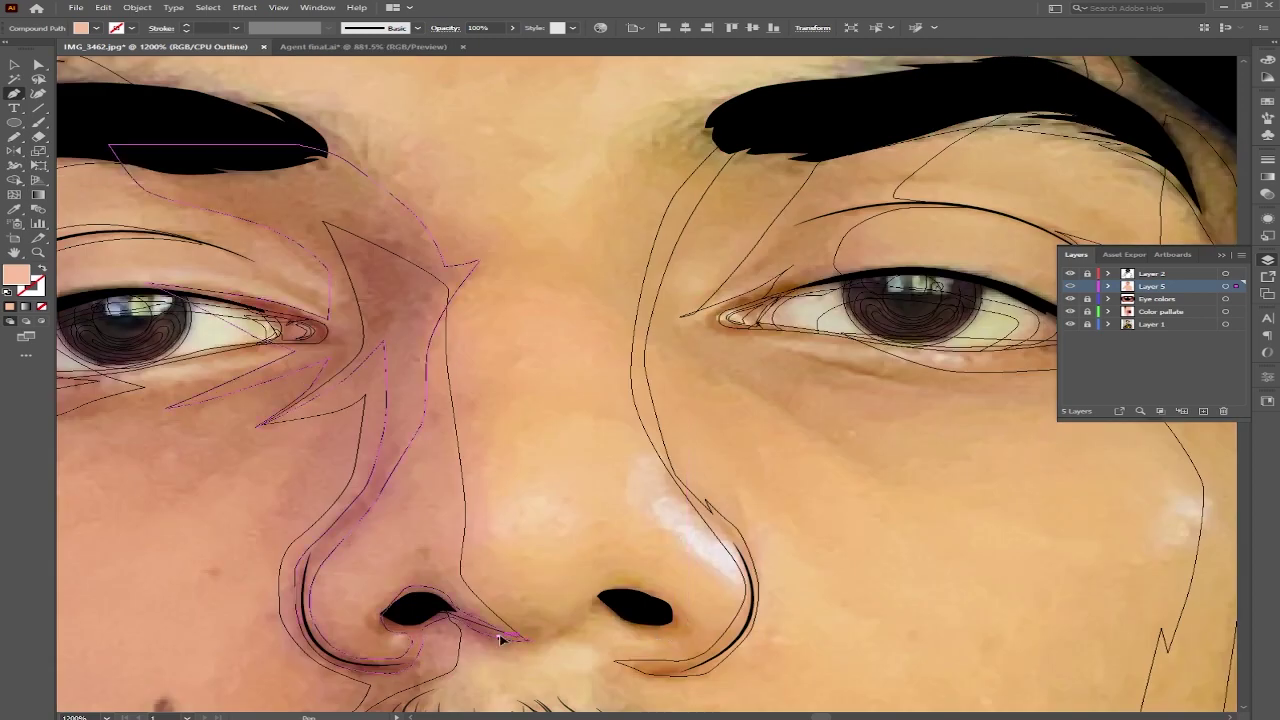
left_click(590, 603)
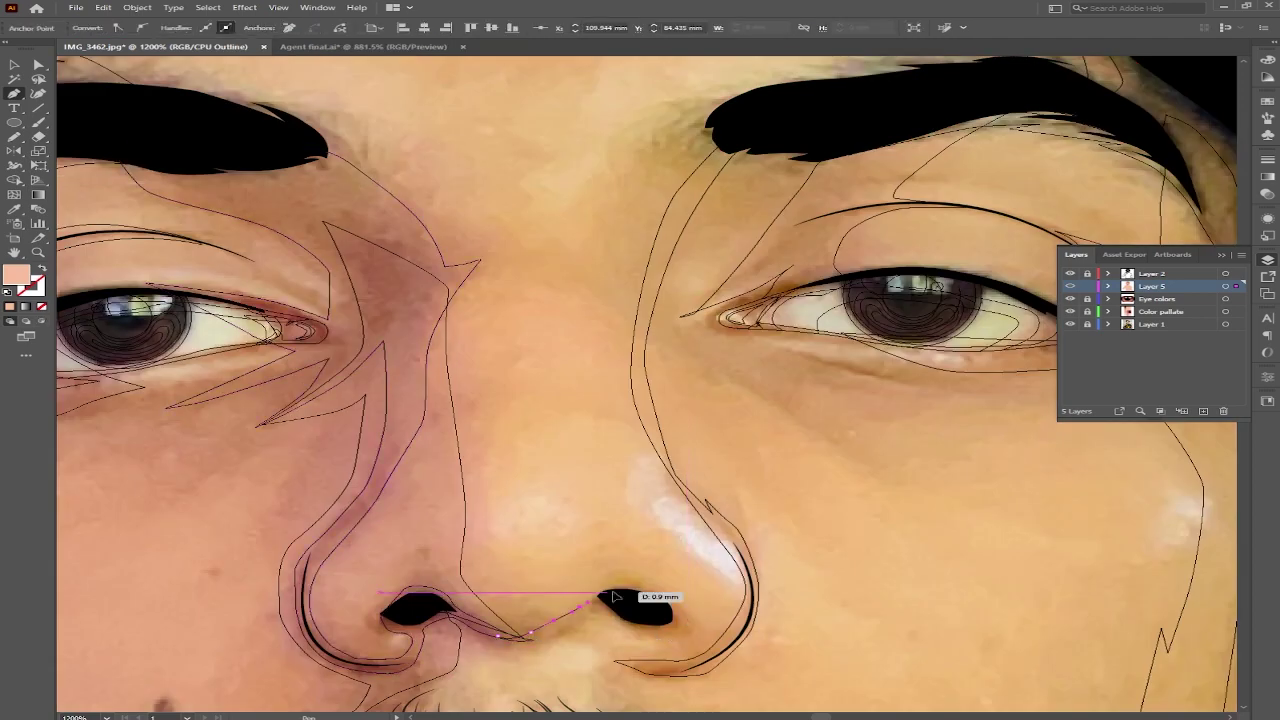
scroll(613, 388, "up", 1)
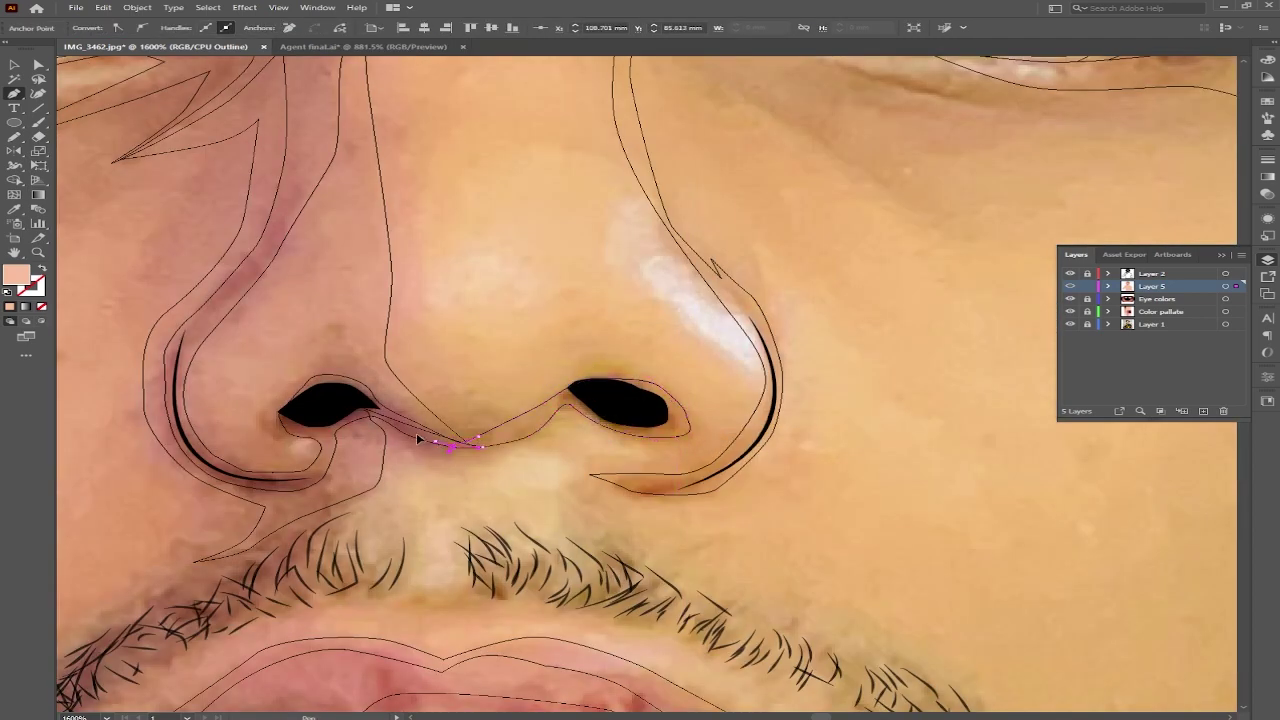
Step: Toggle between Preview and Outline to check the nose and nostril shadows
key("ctrl+y")
scroll(614, 349, "down", 2)
scroll(488, 314, "down", 2)
scroll(823, 380, "up", 5)
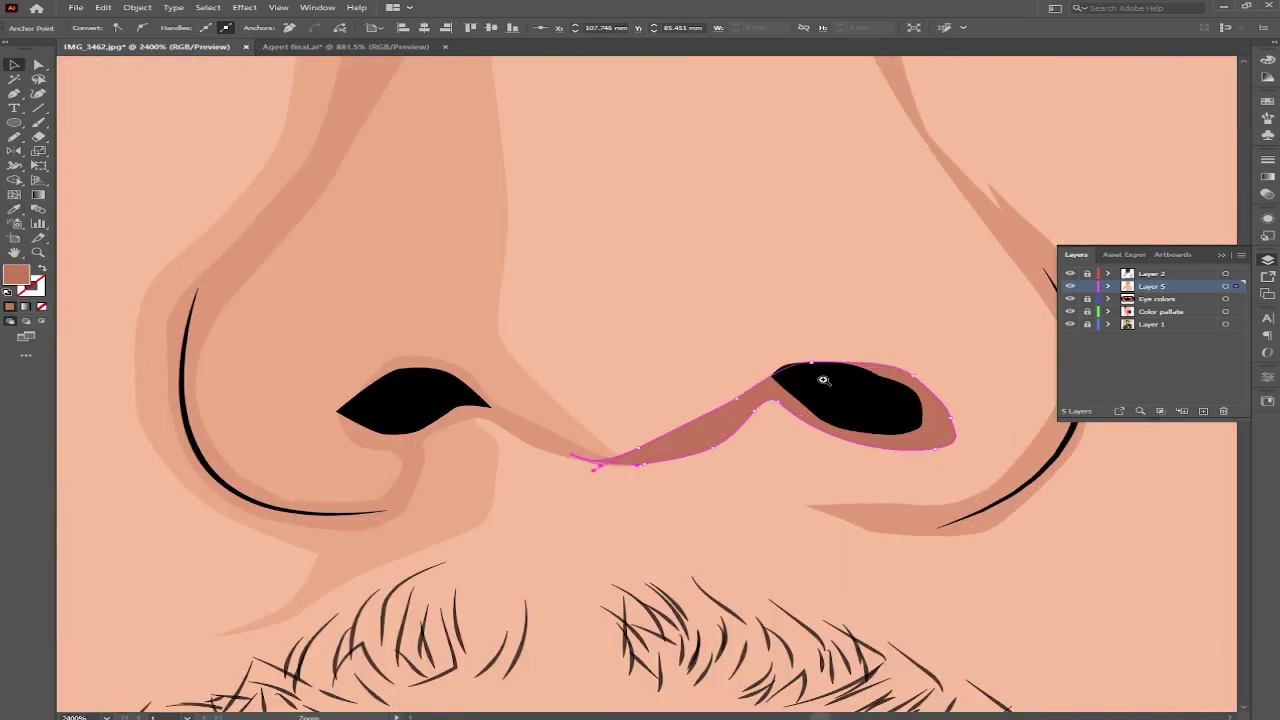
key("ctrl+y")
scroll(823, 380, "down", 2)
key("ctrl+y")
scroll(627, 391, "down", 4)
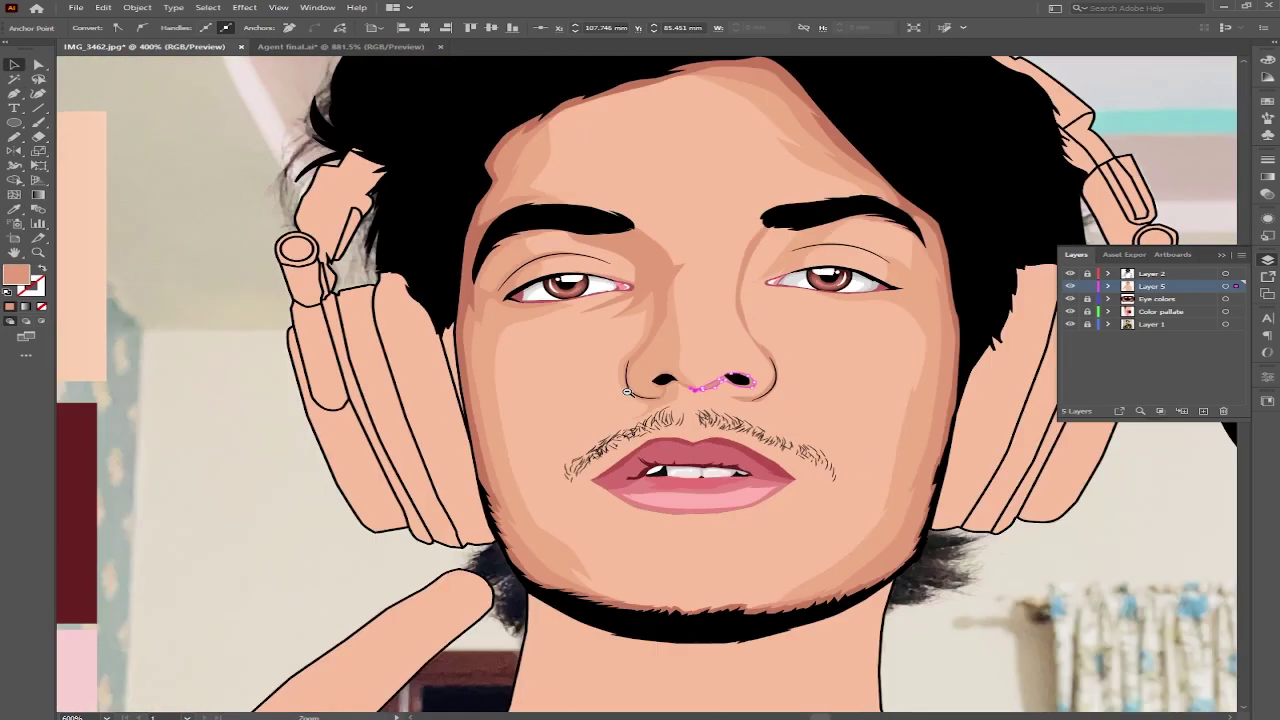
scroll(627, 391, "down", 5)
scroll(697, 366, "up", 4)
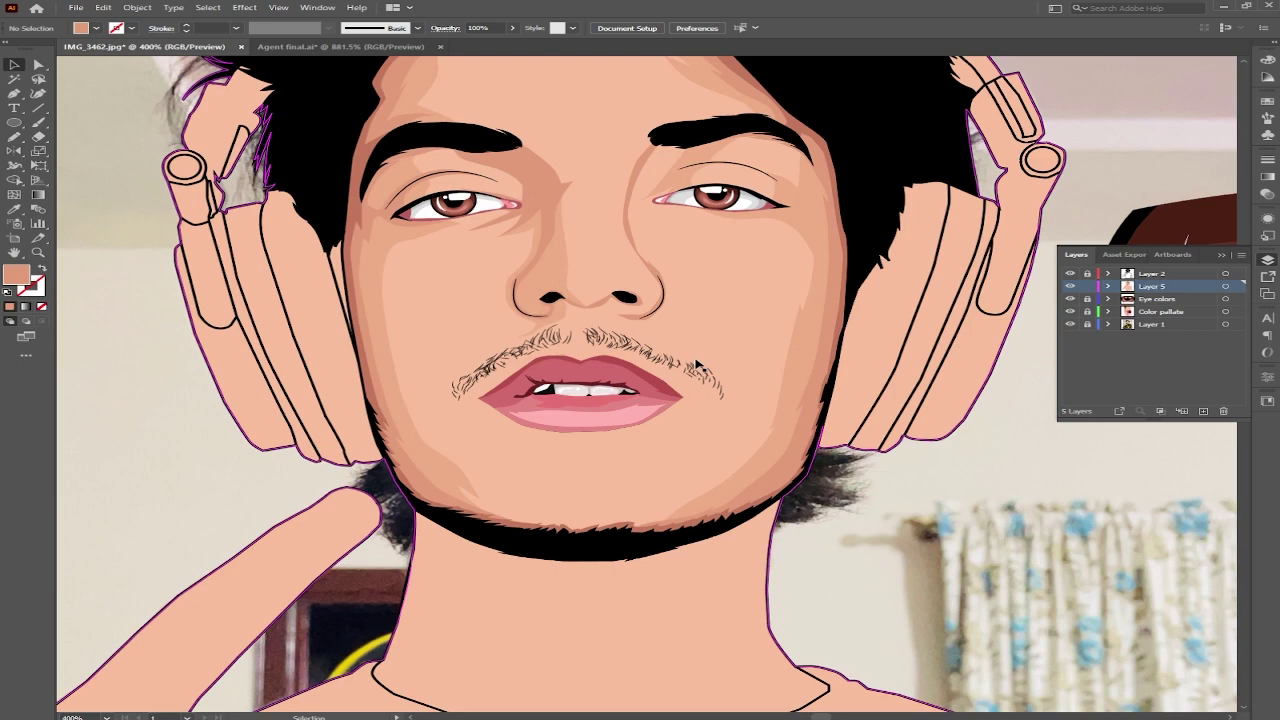
Step: Trace a shadow path beside the moustache in Outline mode, then select the shadow shape
key("ctrl+y")
scroll(697, 366, "up", 2)
key("p")
left_click(400, 487)
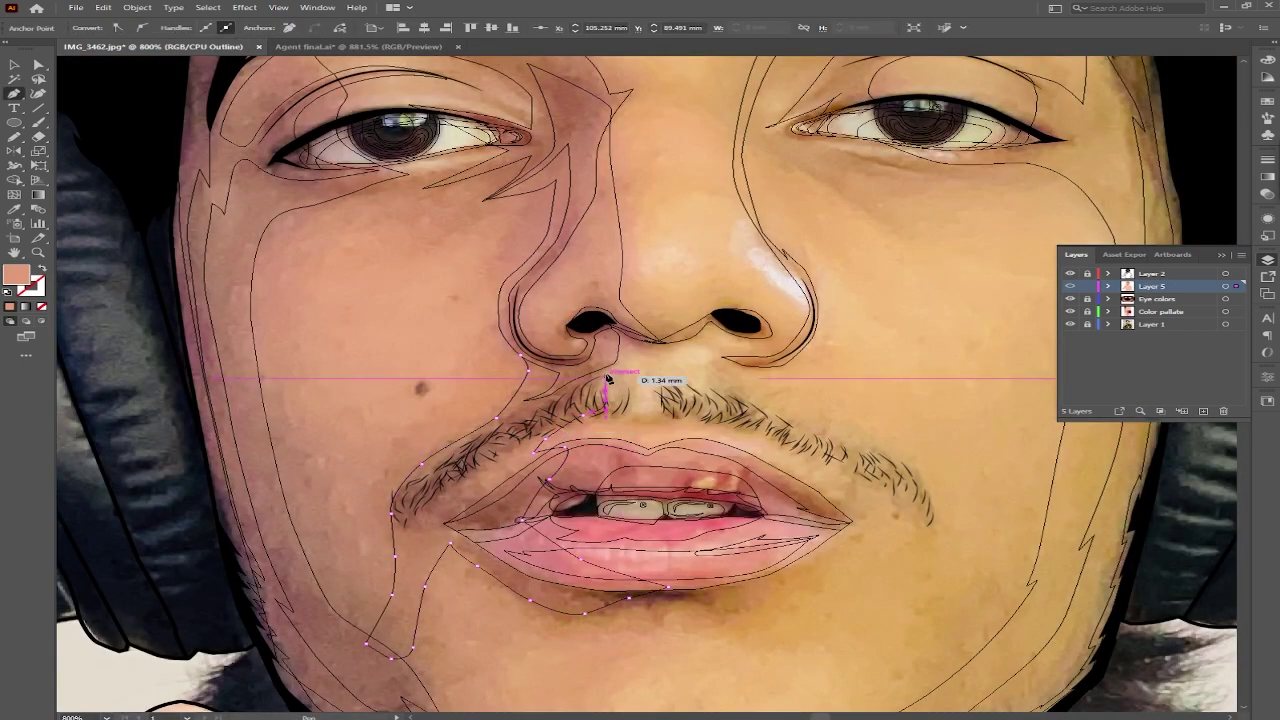
key("ctrl+y")
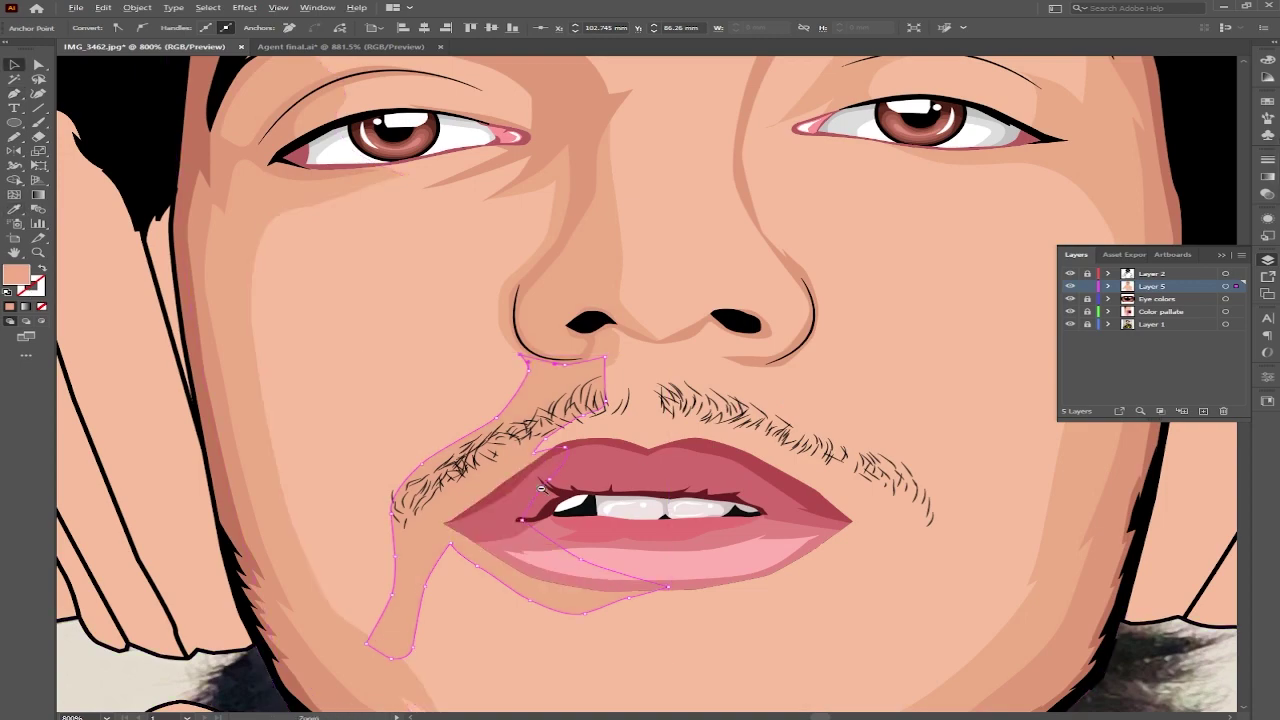
key("v")
key("ctrl+1")
scroll(796, 380, "up", 5)
left_click(500, 470)
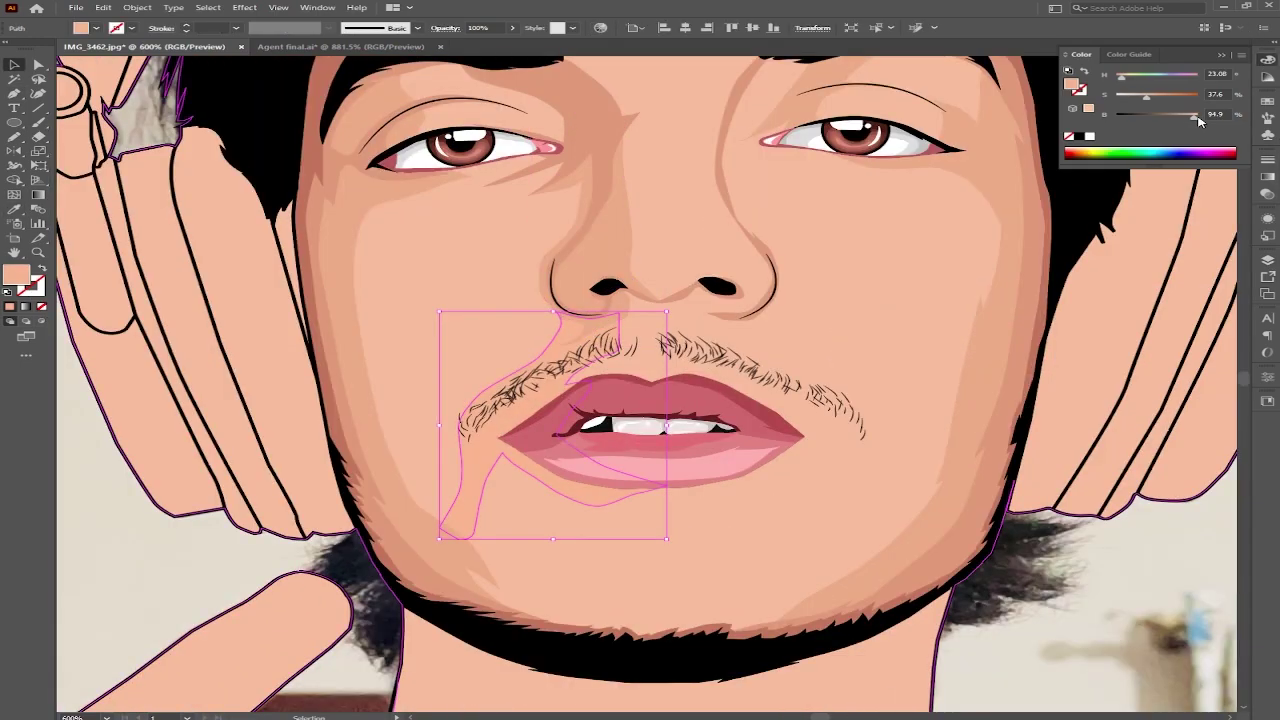
Step: Sample the skin colour with the Eyedropper and darken it in the Color panel for the shadows
key("i")
key("ctrl+minus")
key("ctrl+minus")
key("v")
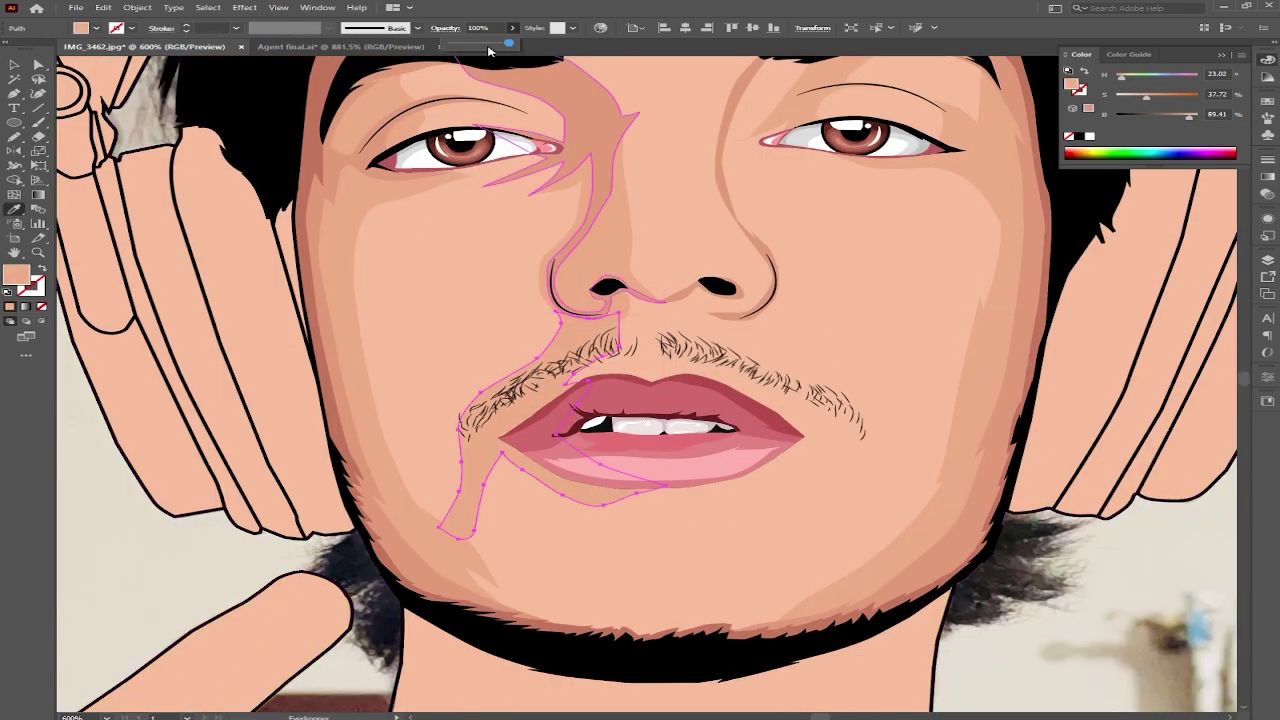
key("5")
key("1")
key("ctrl+shift+a")
scroll(625, 349, "up", 4)
key("F7")
key("ctrl+y")
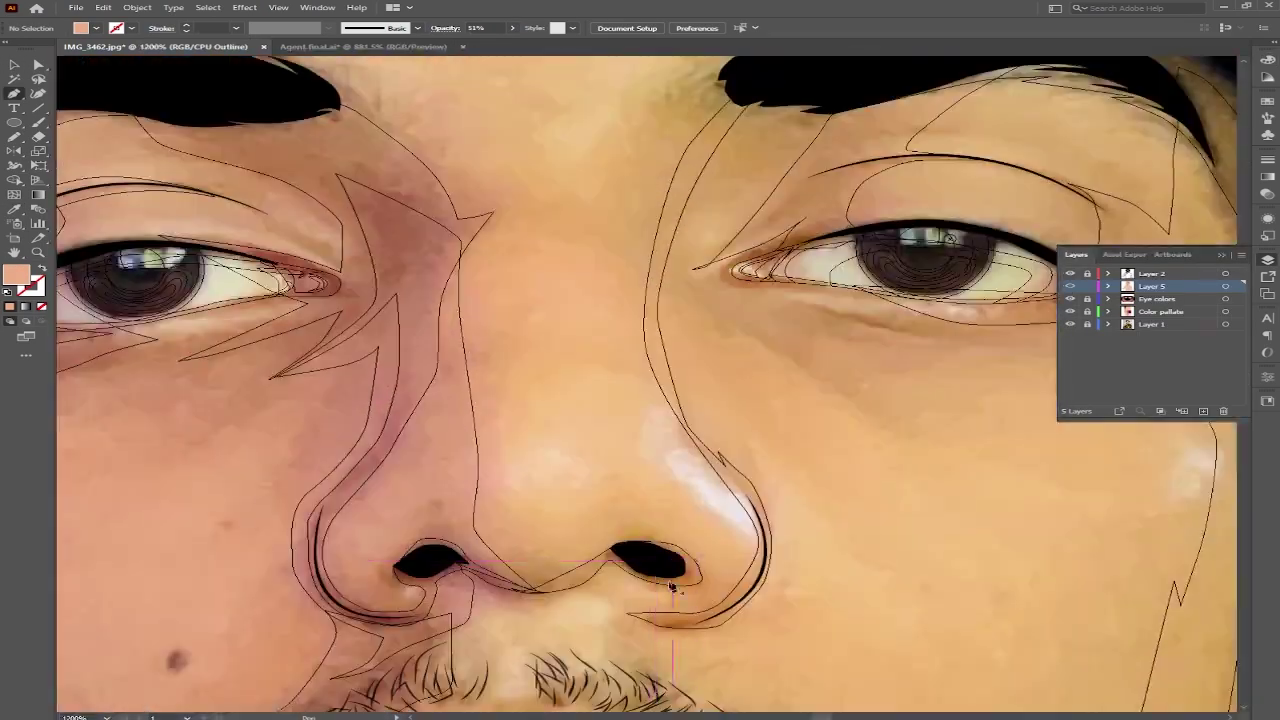
Step: Trace a closed shadow path from the nostril up the nose's right side to the inner eye corner
left_click_drag(590, 578, 620, 614)
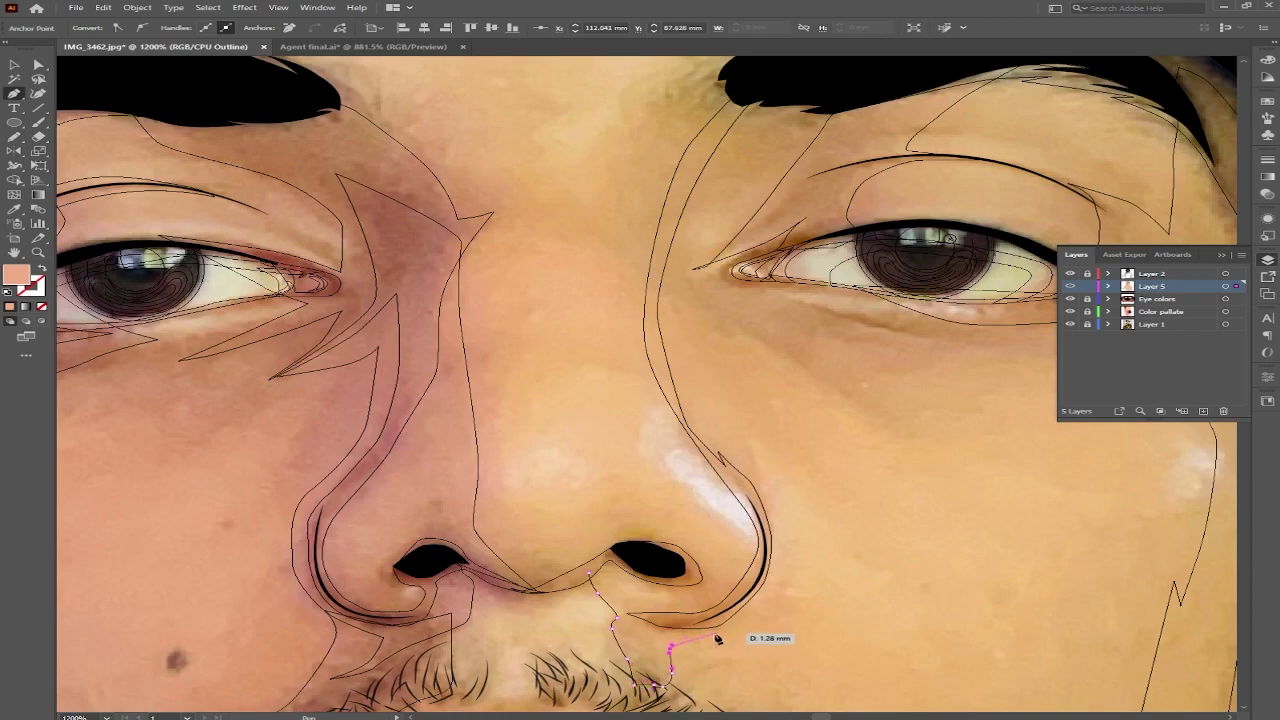
key("ctrl+y")
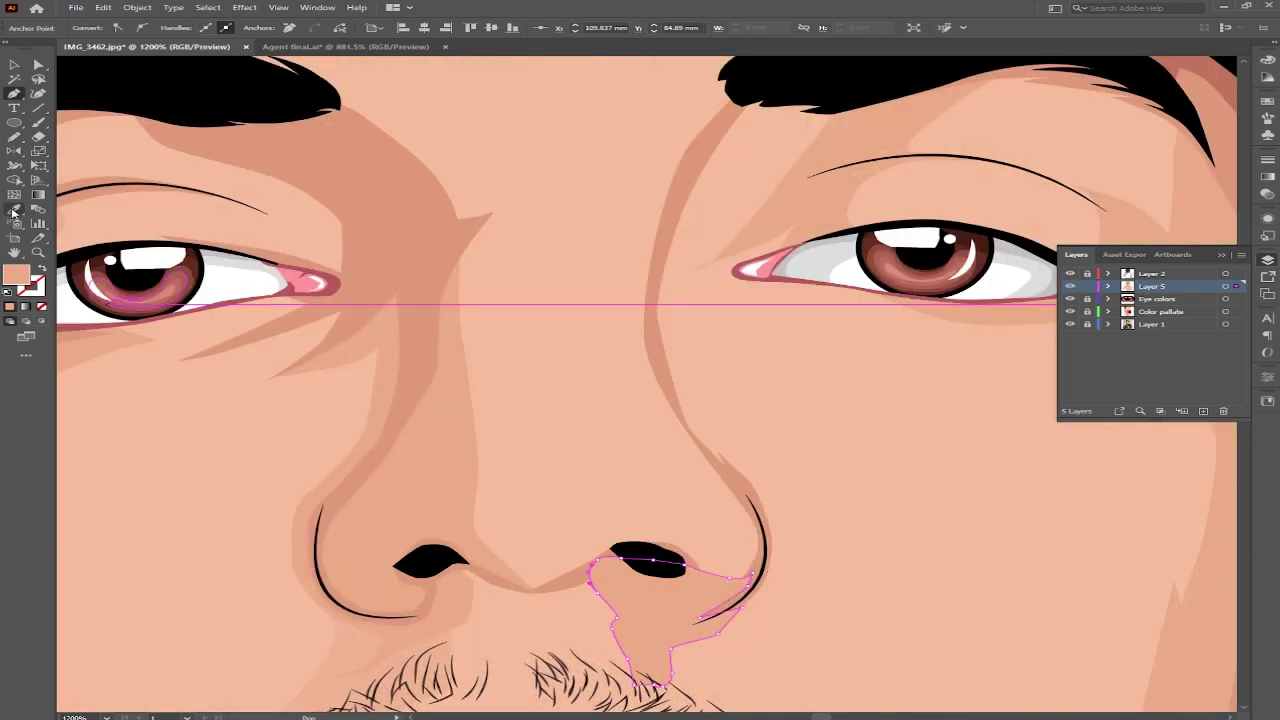
key("ctrl+minus")
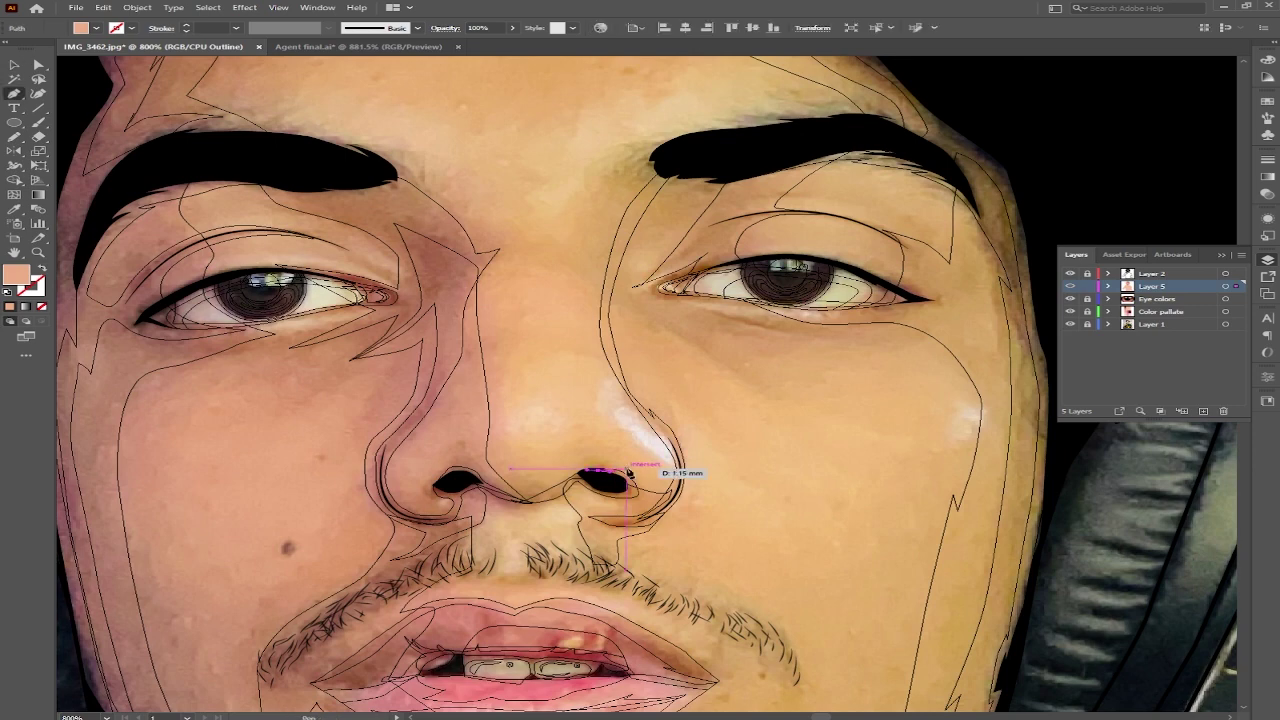
left_click_drag(629, 472, 659, 462)
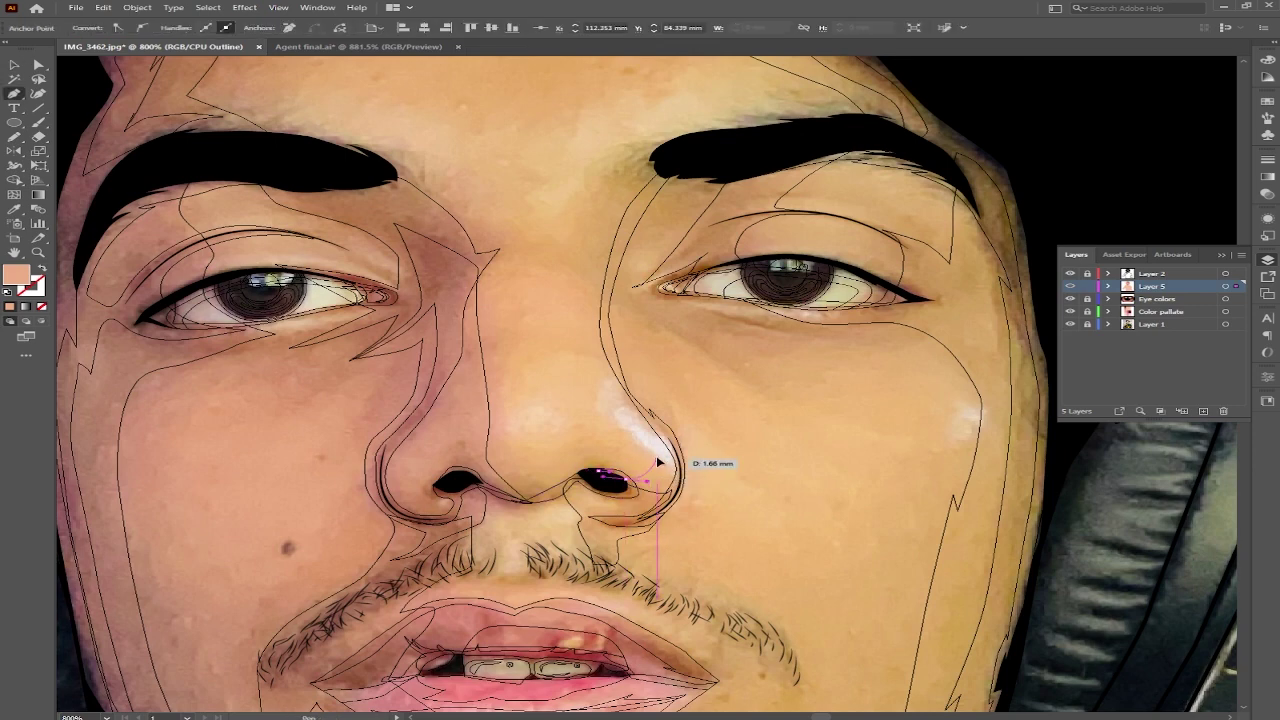
left_click_drag(712, 238, 678, 276)
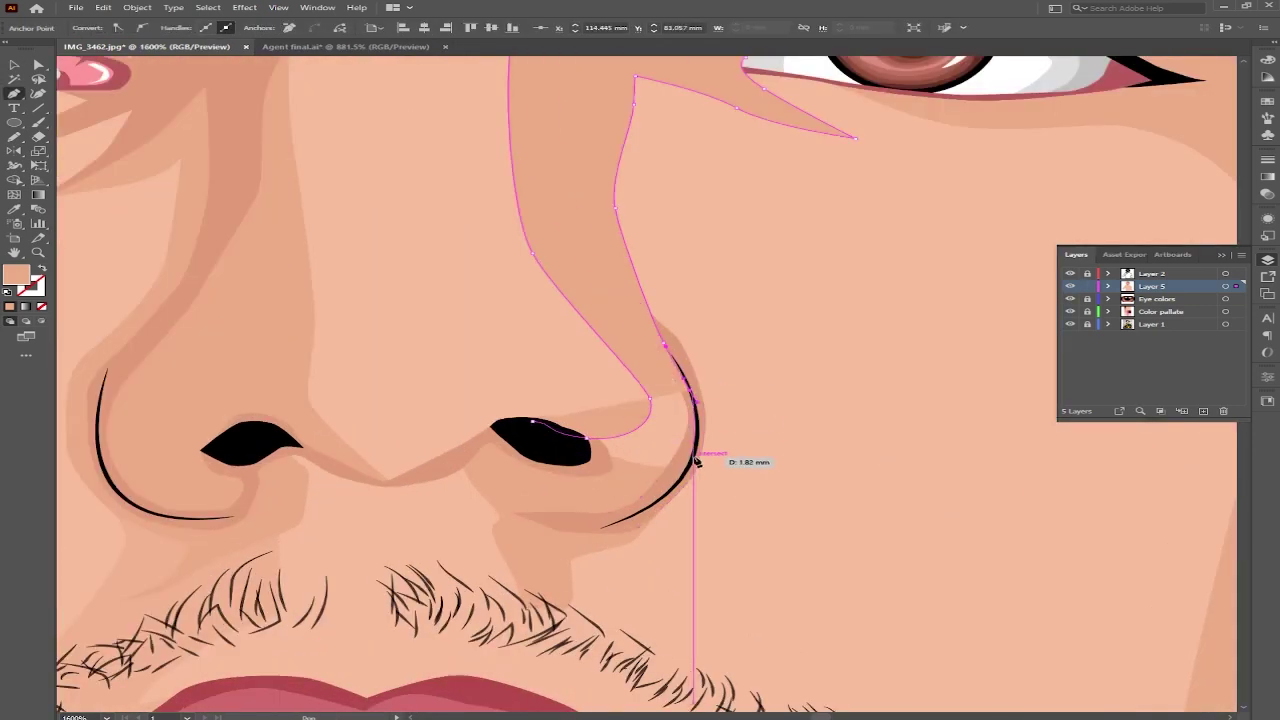
scroll(631, 373, "down", 6)
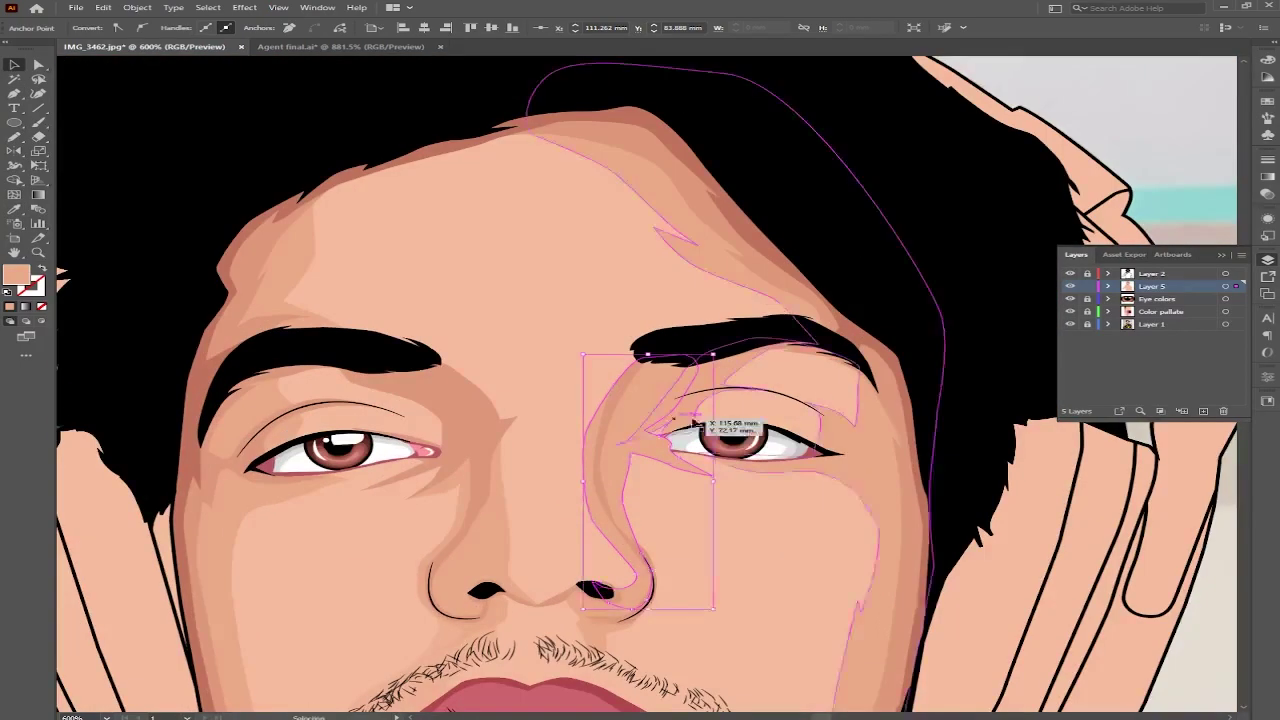
scroll(631, 373, "up", 5)
scroll(634, 386, "up", 5)
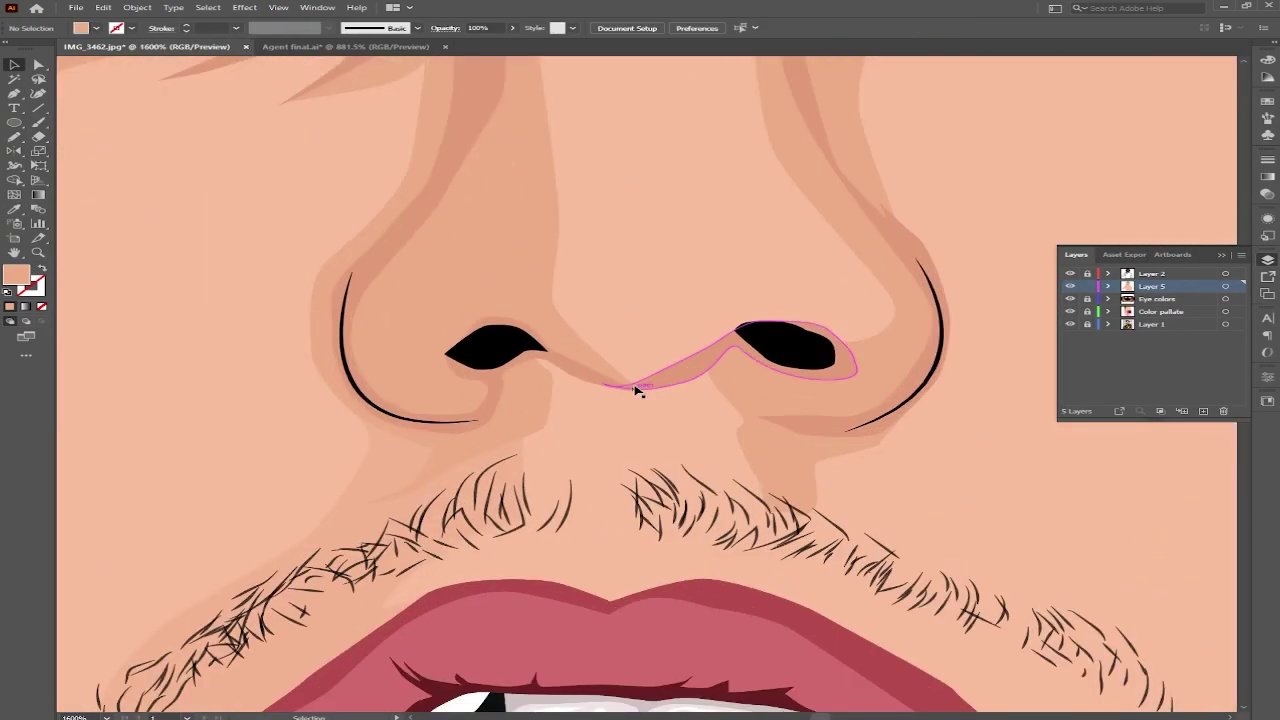
scroll(452, 248, "down", 2)
scroll(508, 251, "down", 2)
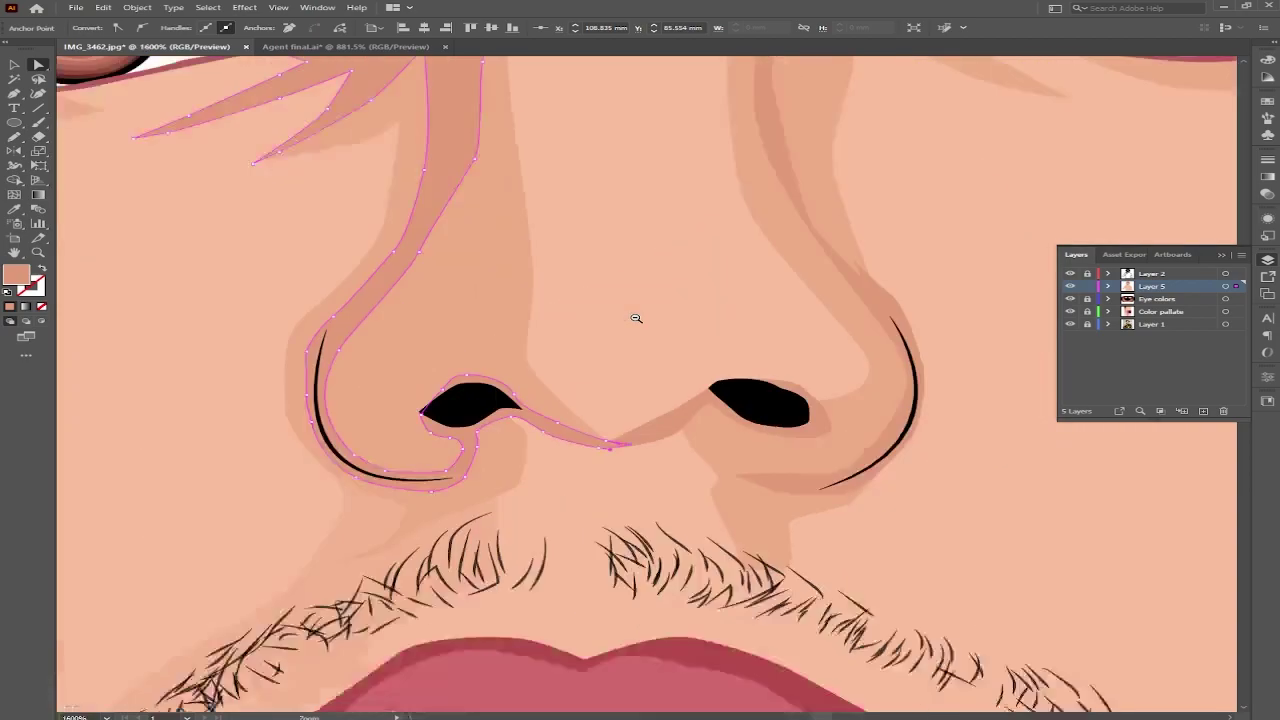
scroll(634, 323, "down", 3)
scroll(646, 437, "up", 4)
key("ctrl+y")
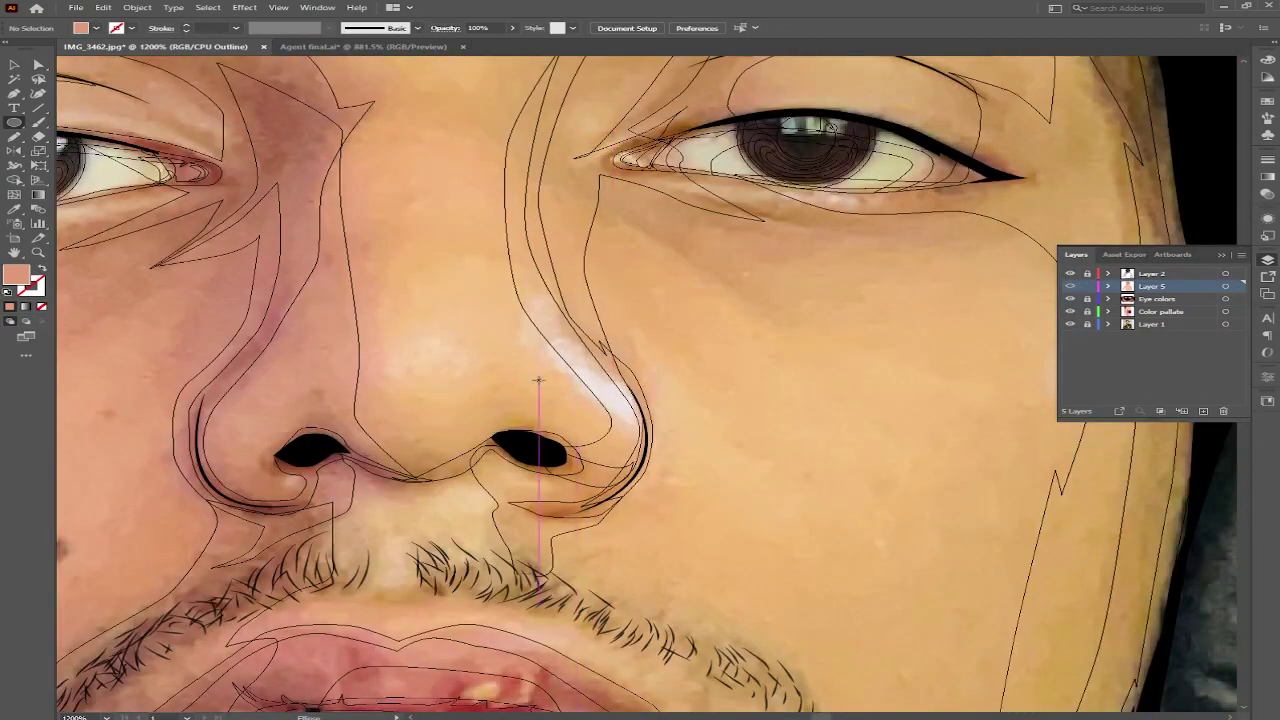
Step: Add a small light ellipse on the nose tip and a top-to-bottom gradient highlight between the brows
left_click_drag(548, 426, 531, 425)
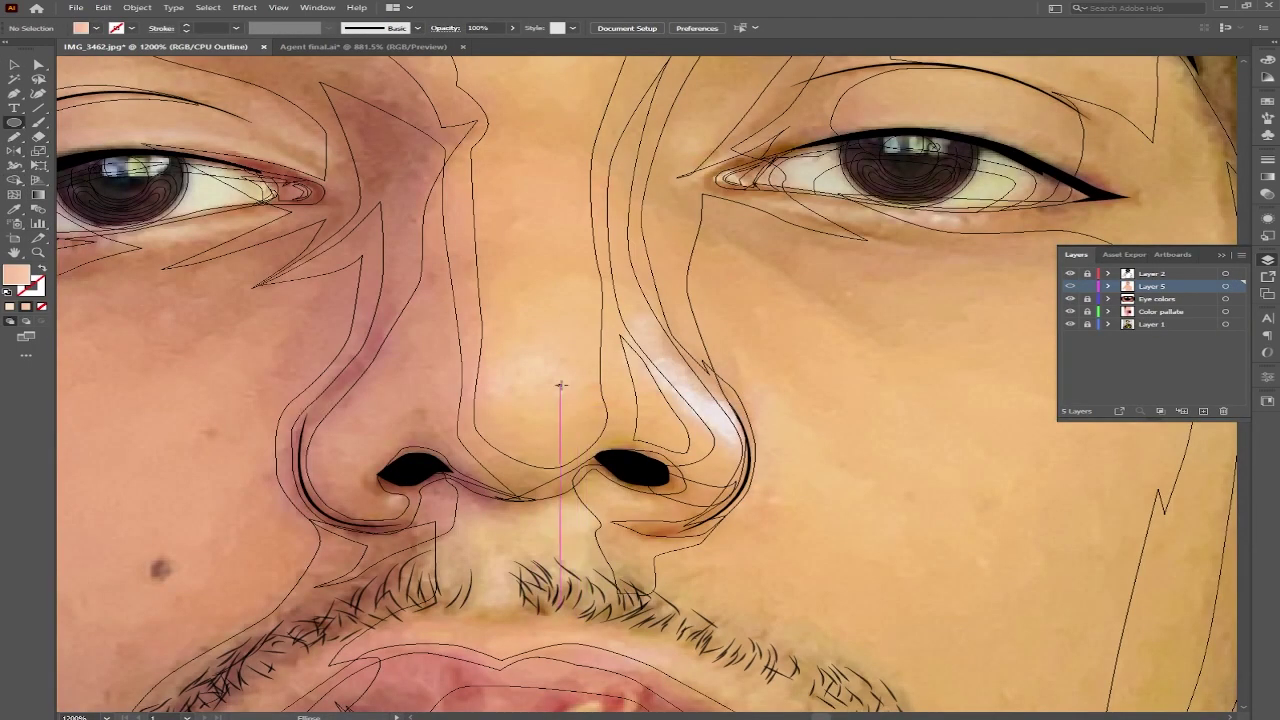
left_click_drag(558, 388, 604, 416)
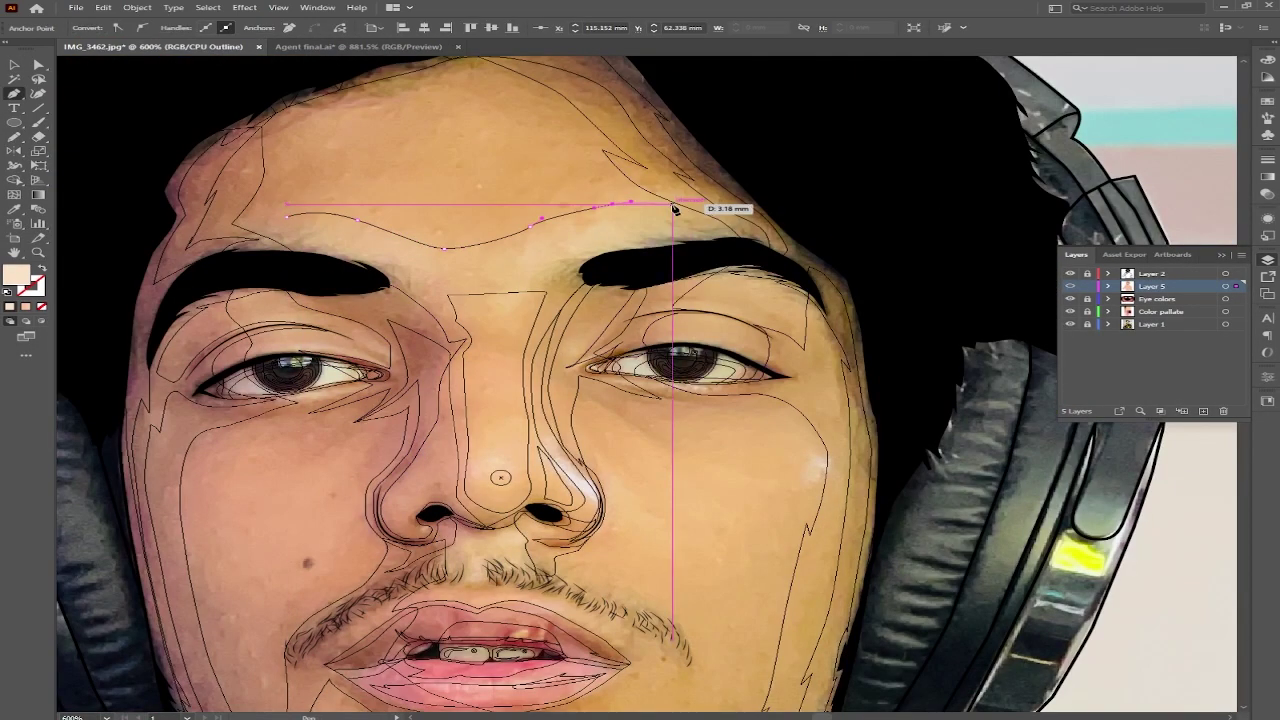
left_click_drag(553, 293, 366, 274)
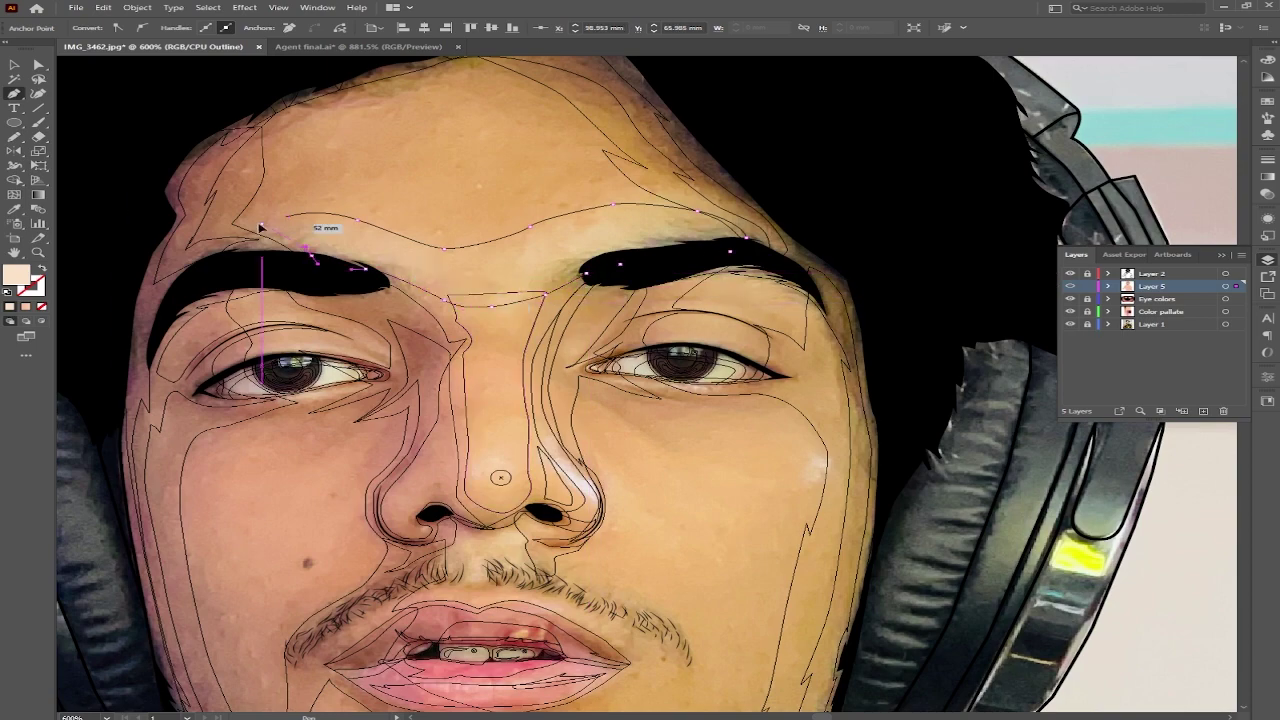
key("ctrl+y")
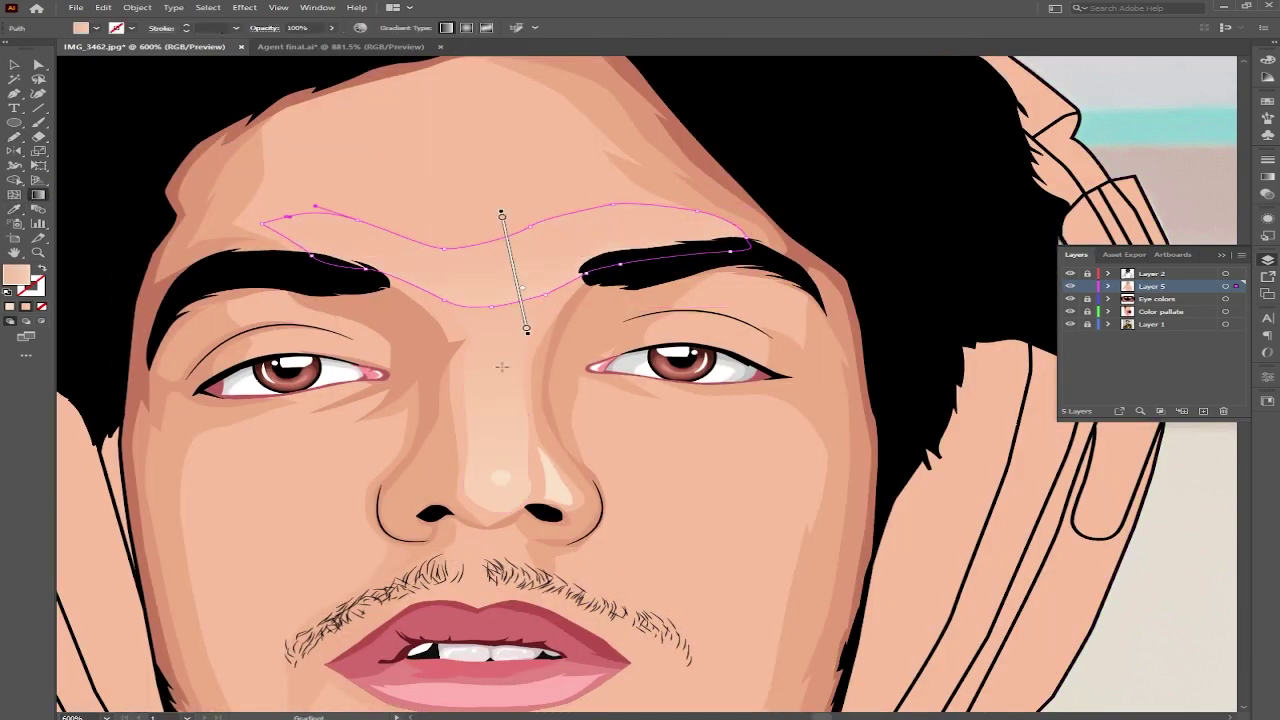
left_click_drag(507, 266, 510, 357)
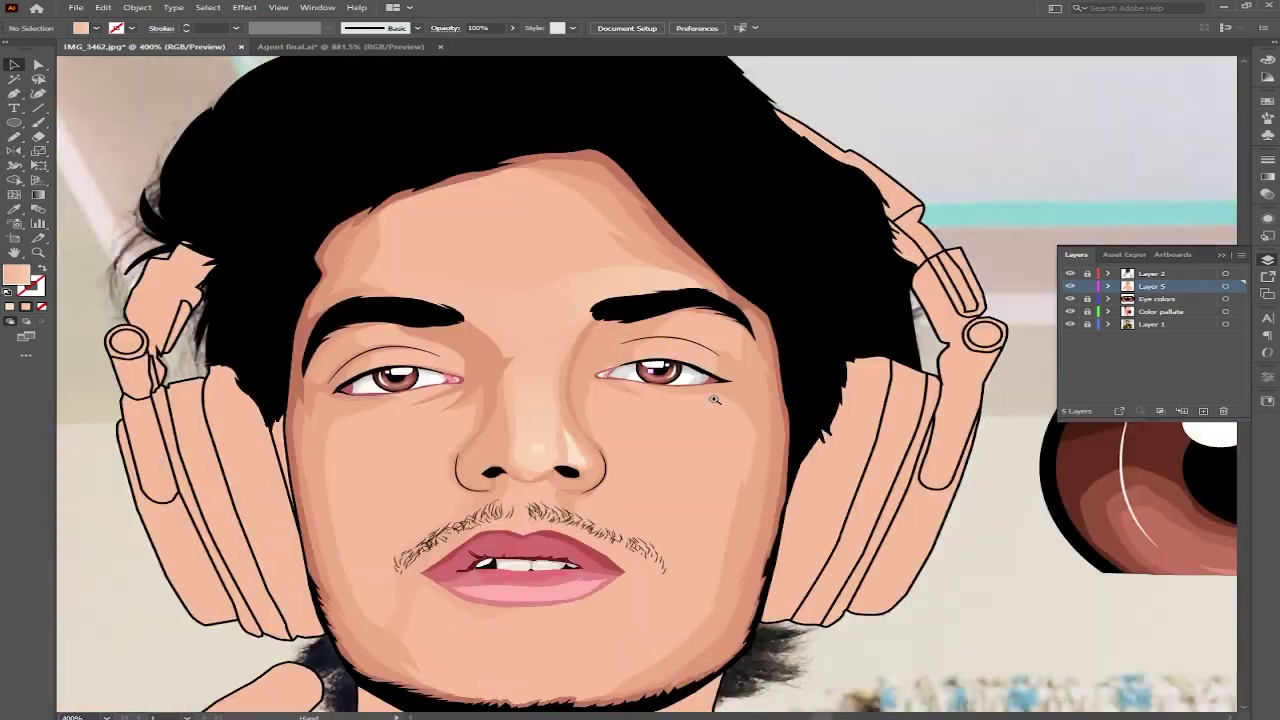
Step: Start a Pen path under the right eye, curving it toward the cheek
left_click_drag(714, 399, 680, 512)
key("ctrl+minus")
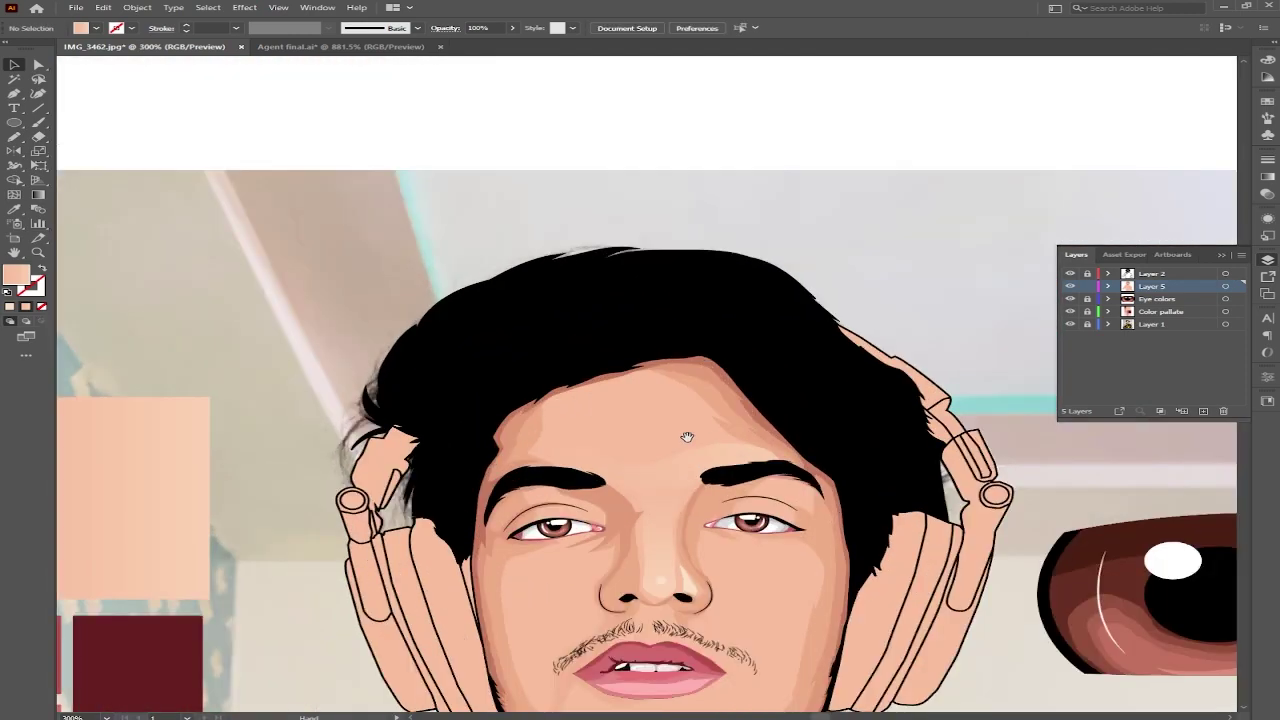
left_click_drag(704, 451, 683, 360)
key("ctrl+plus")
key("ctrl+plus")
key("ctrl+plus")
key("p")
left_click(497, 222)
left_click_drag(550, 240, 562, 238)
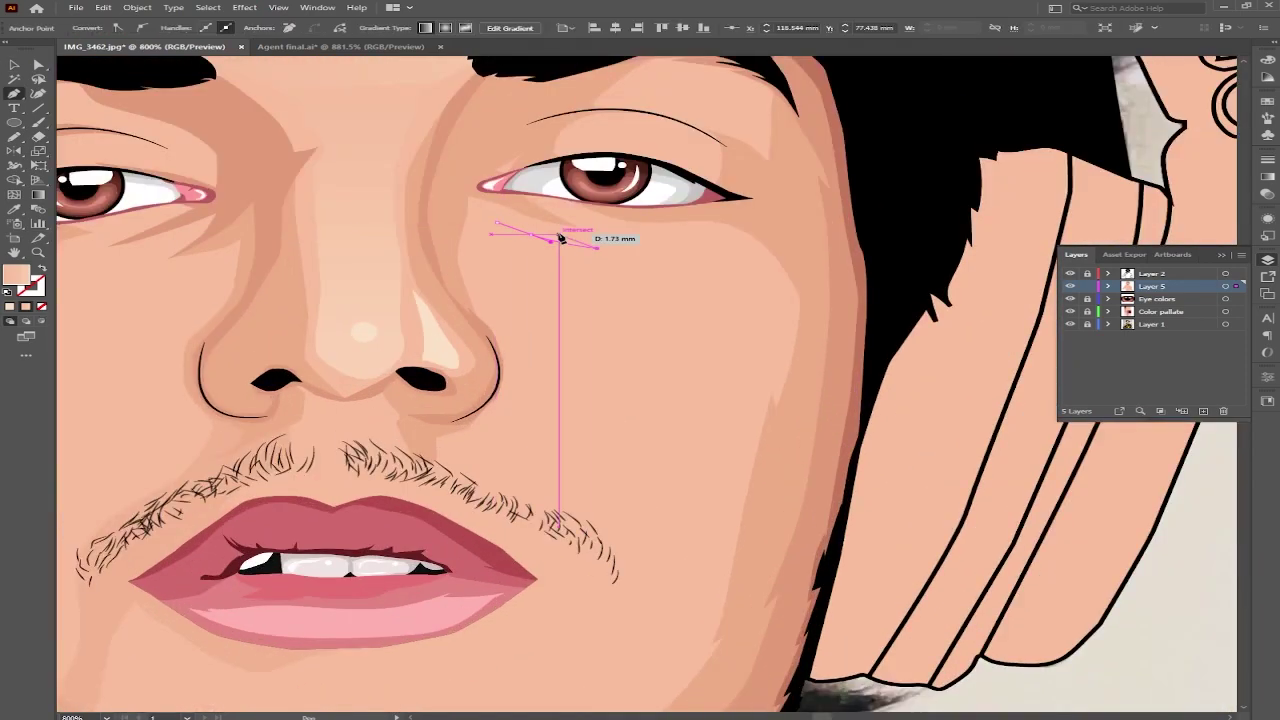
left_click_drag(776, 341, 773, 358)
Step: Finish the cheek shape lower down and give it a lighter gradient fill
scroll(767, 314, "down", 3)
left_click_drag(760, 301, 758, 319)
left_click_drag(741, 382, 737, 400)
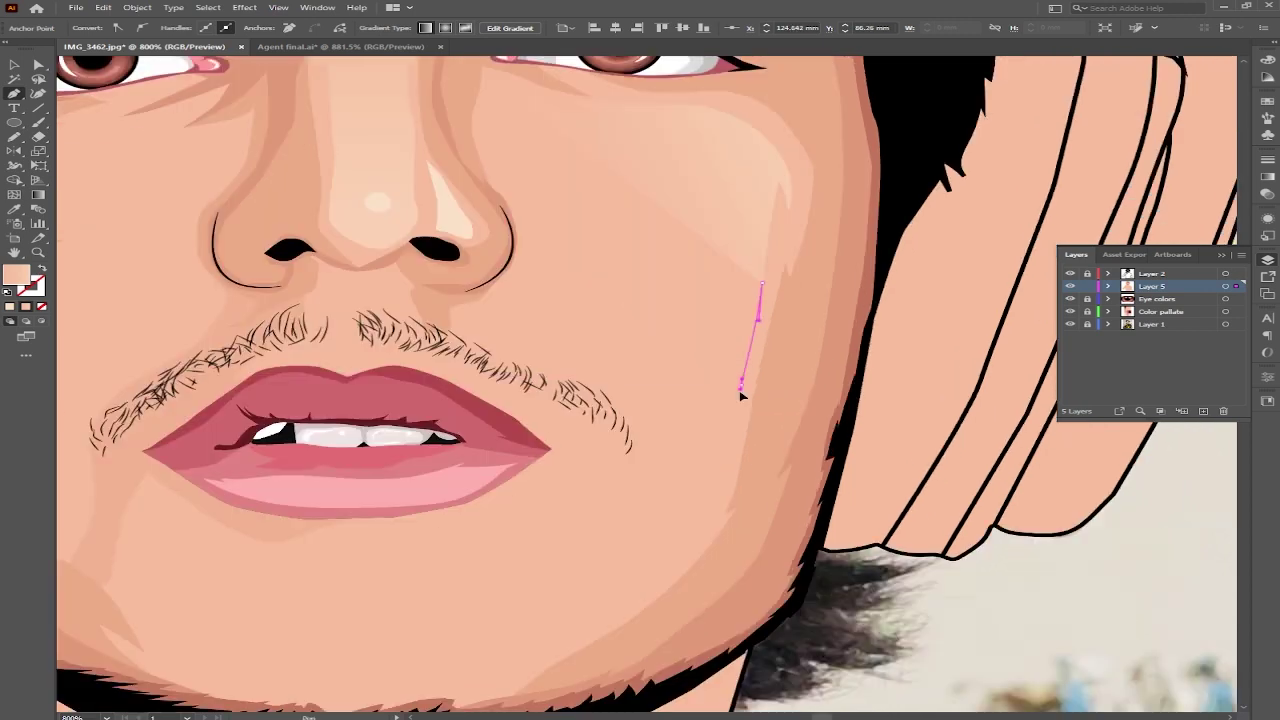
key("ctrl+y")
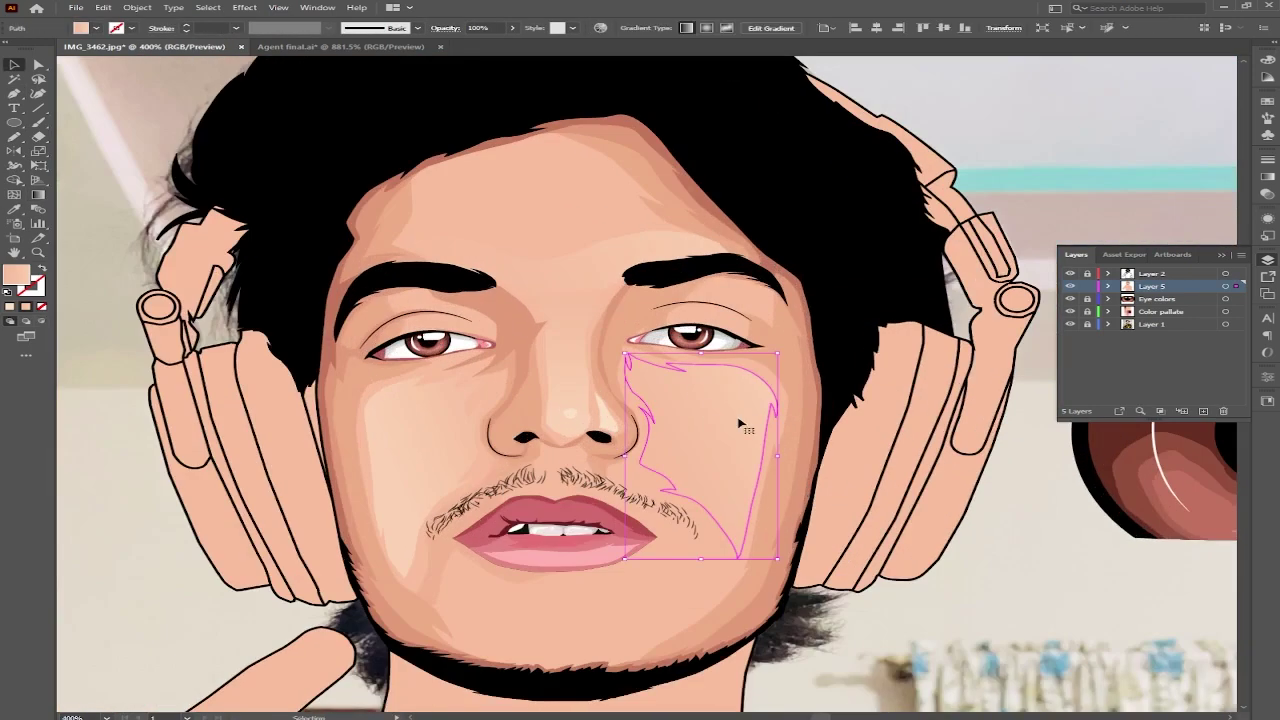
key("g")
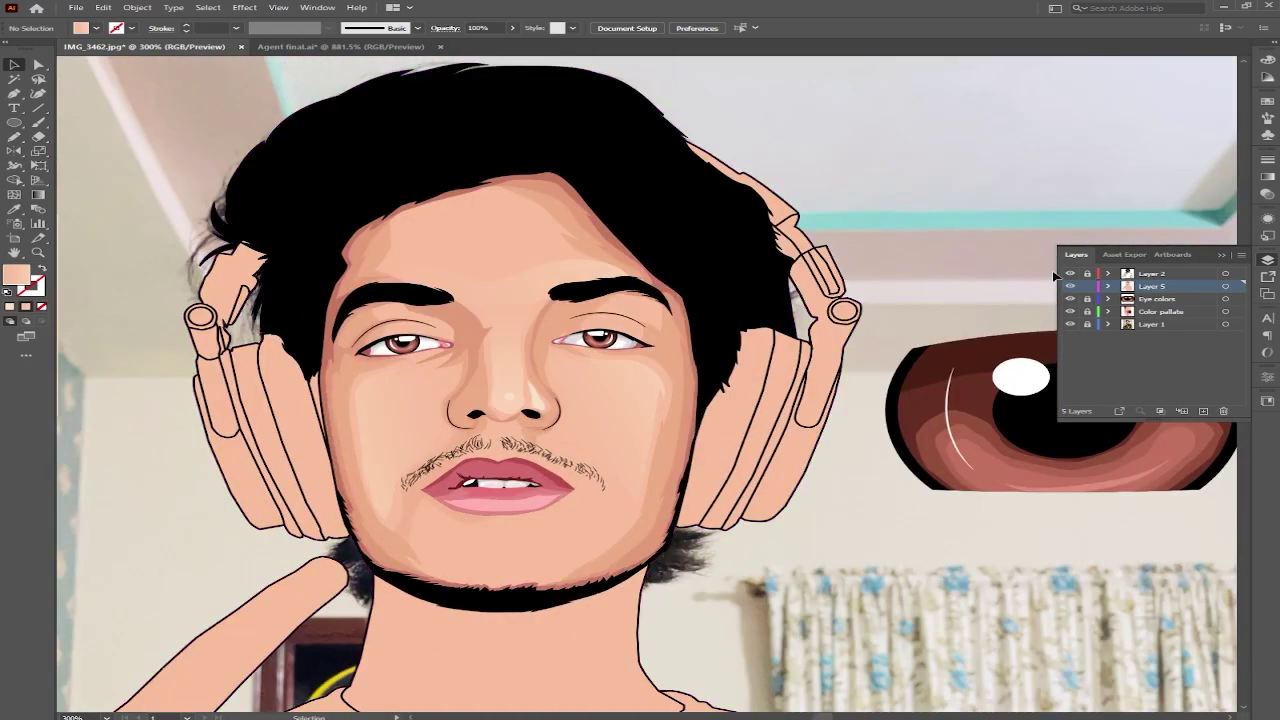
key("ctrl+y")
Step: Trace a Pen path along the hand's curled knuckle edge and down the raised finger below the chin
scroll(644, 446, "down", 5)
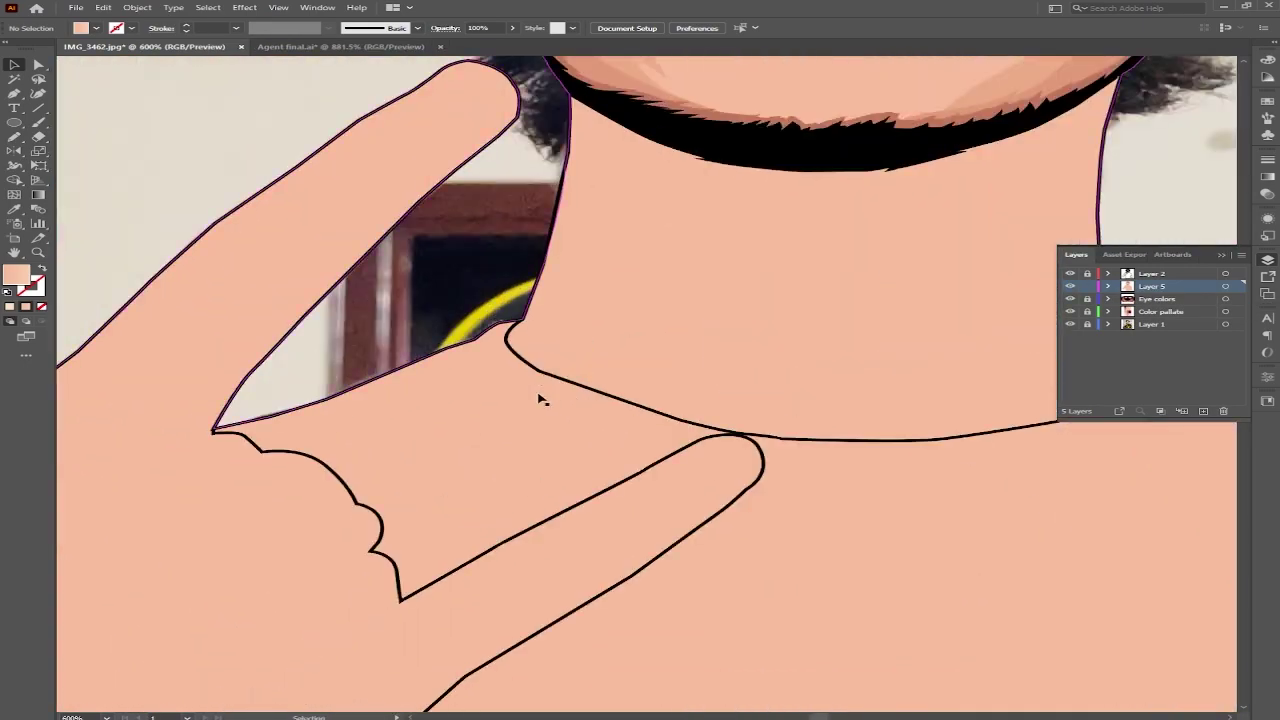
scroll(538, 400, "up", 6)
left_click(187, 355)
left_click_drag(278, 375, 282, 380)
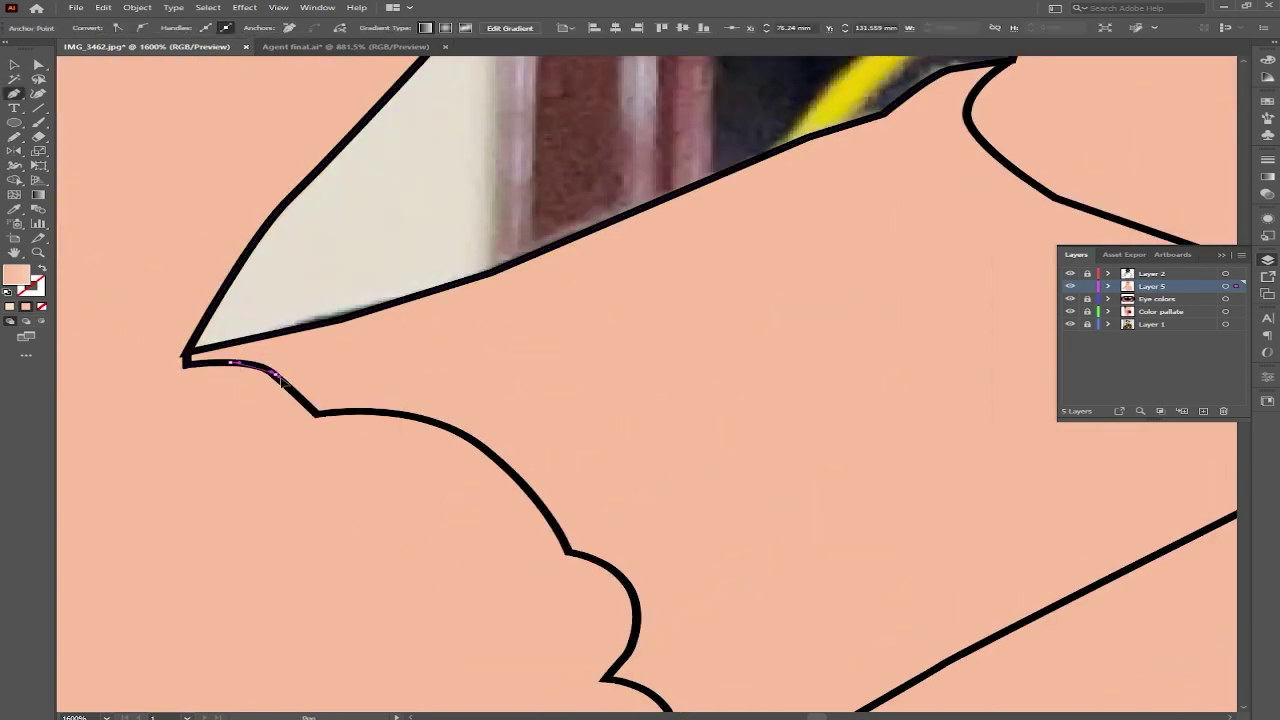
scroll(637, 628, "down", 5)
left_click_drag(556, 418, 565, 422)
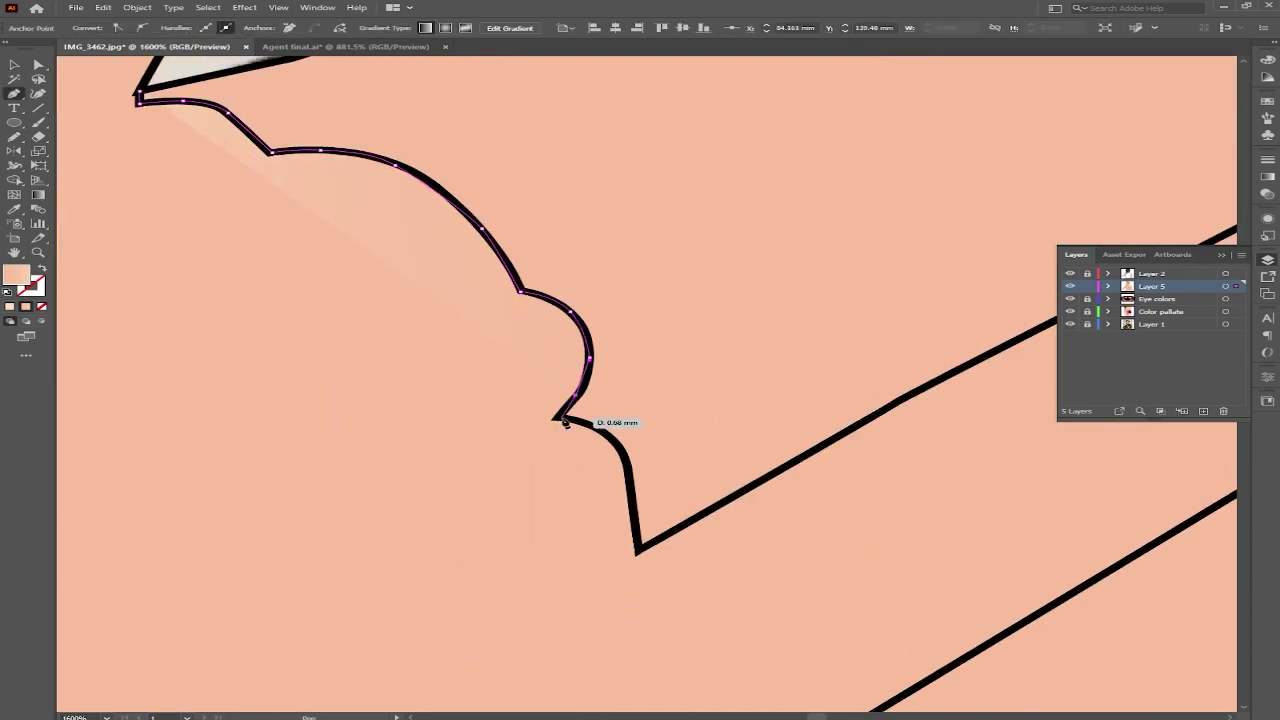
scroll(430, 517, "right", 10)
scroll(430, 517, "up", 3)
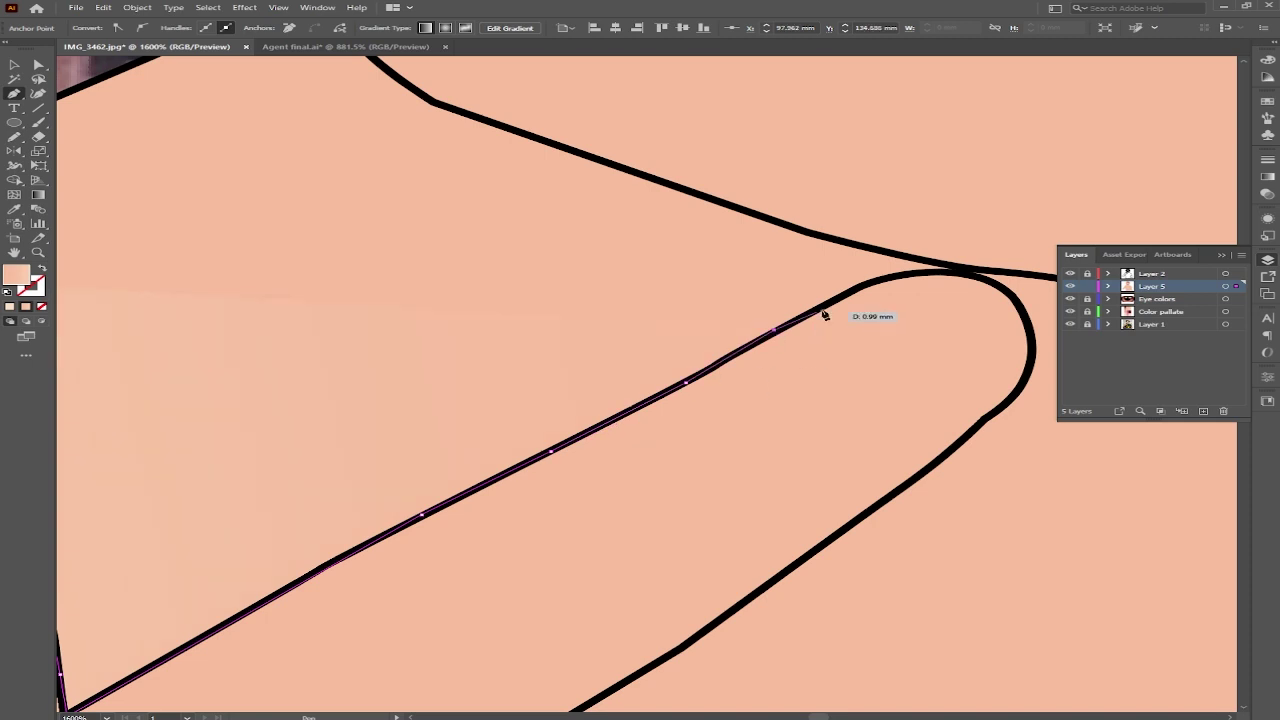
left_click_drag(945, 462, 849, 204)
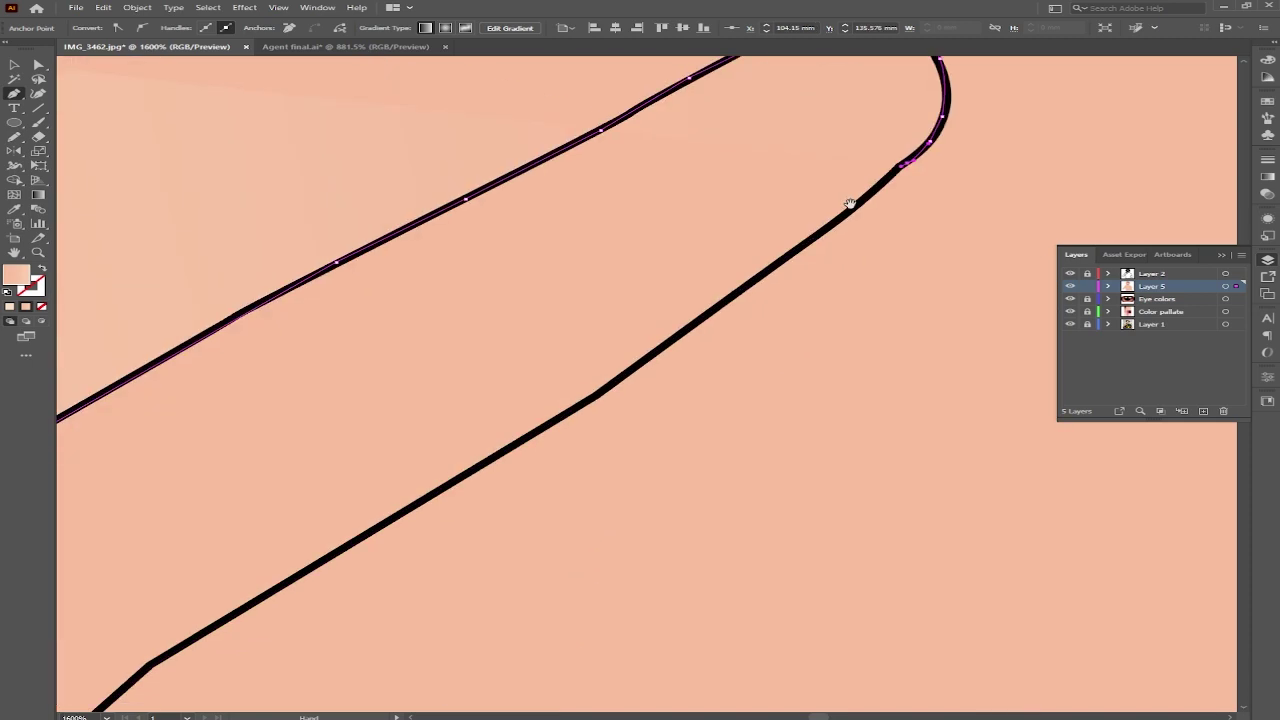
scroll(559, 425, "down", 5)
left_click(588, 292)
left_click(459, 375)
scroll(480, 334, "down", 3)
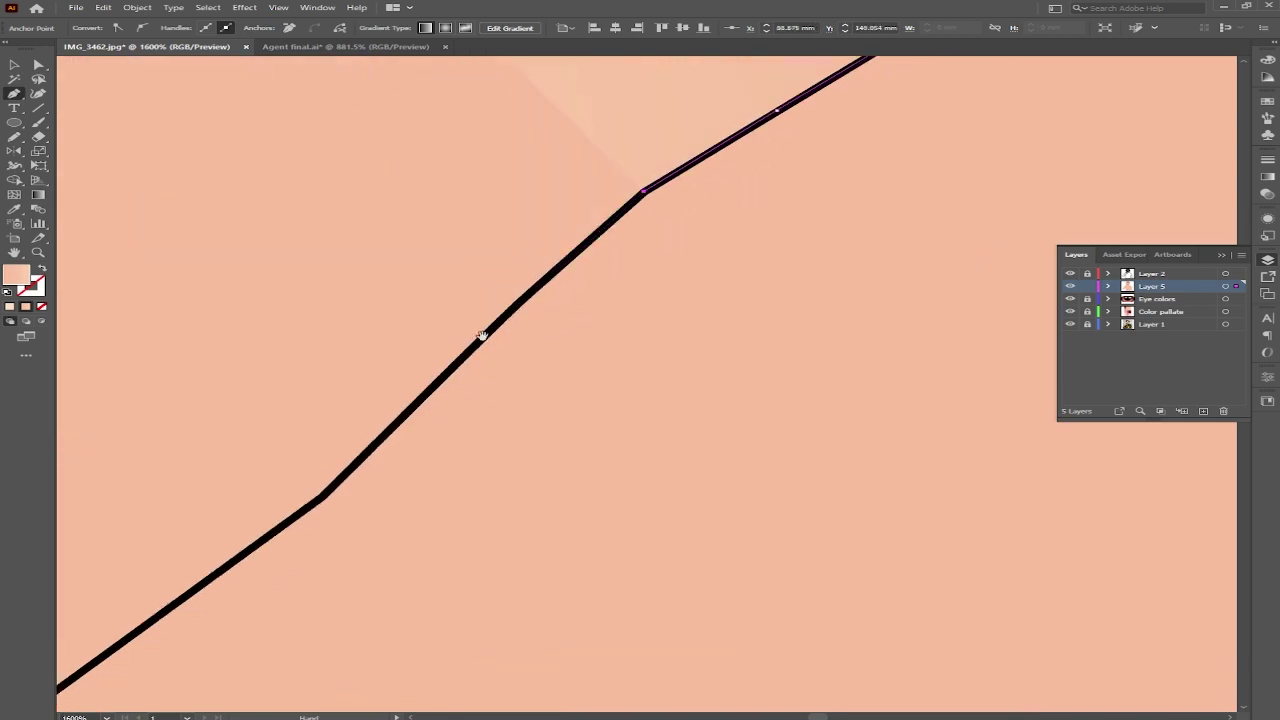
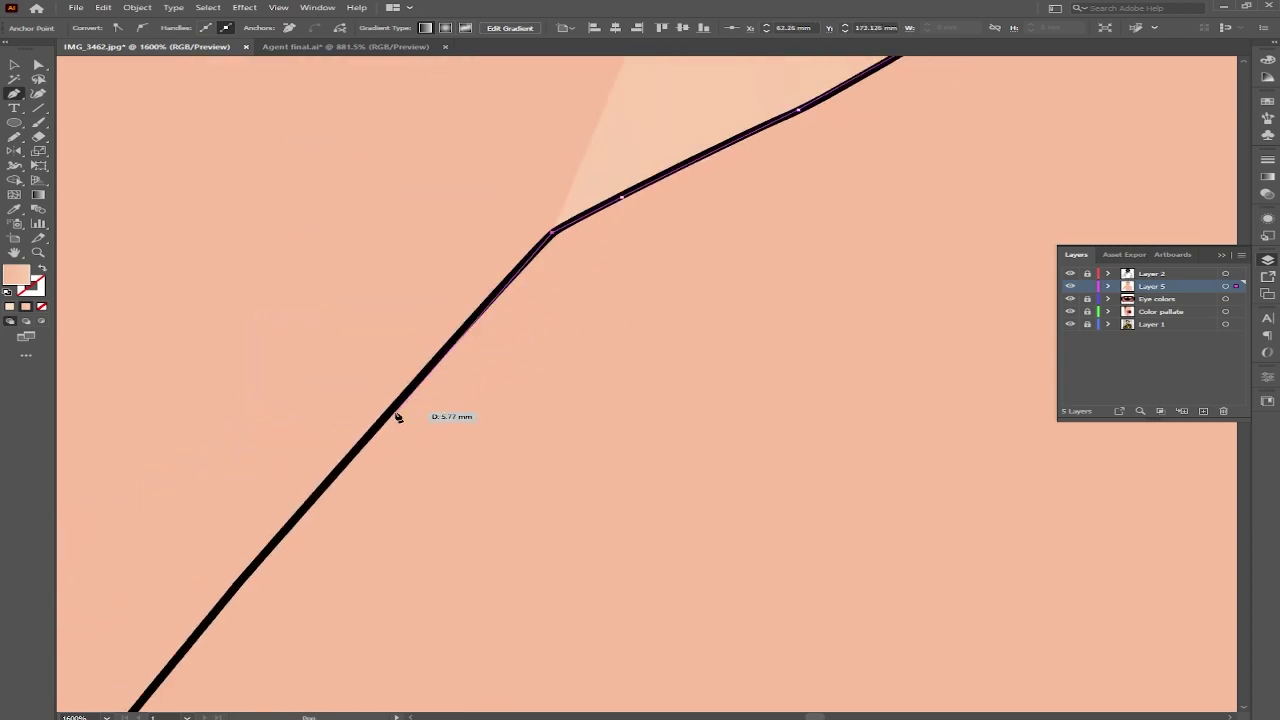
Step: Finish tracing the shirt outline and close the path at its start point
scroll(620, 423, "down", 2)
scroll(647, 398, "down", 1)
scroll(647, 398, "up", 2)
scroll(606, 409, "up", 2)
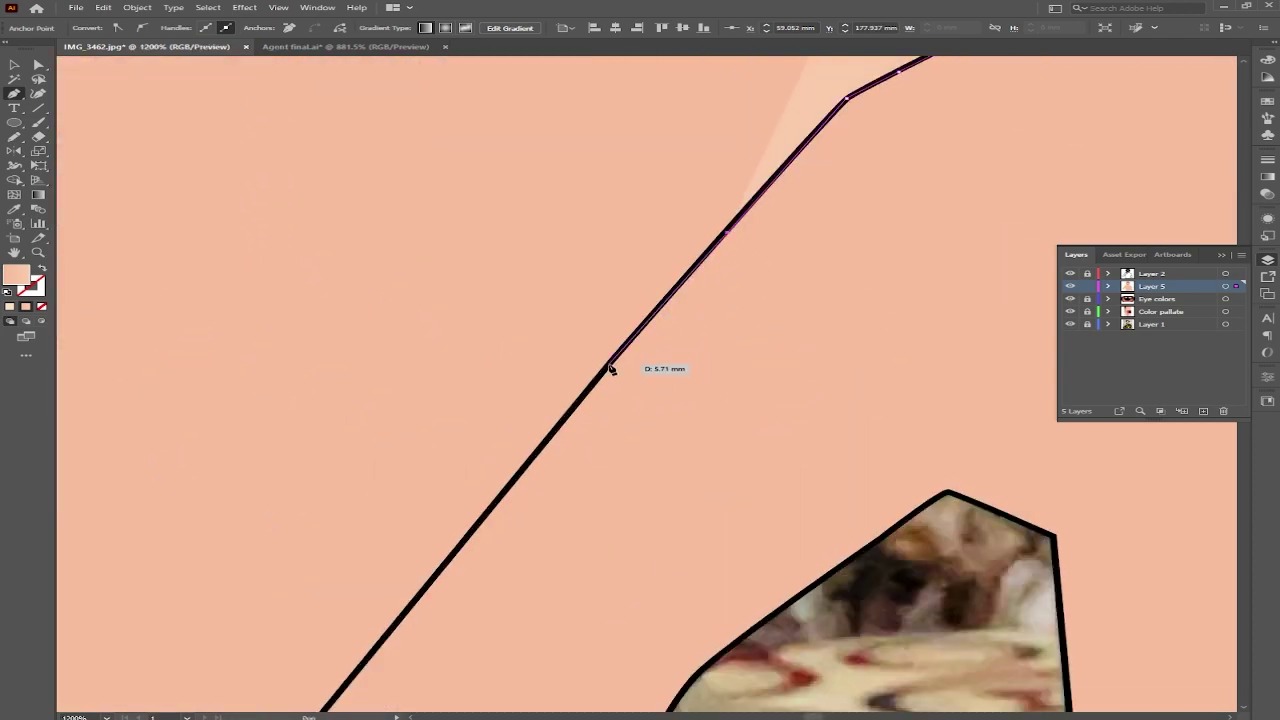
scroll(481, 469, "down", 3)
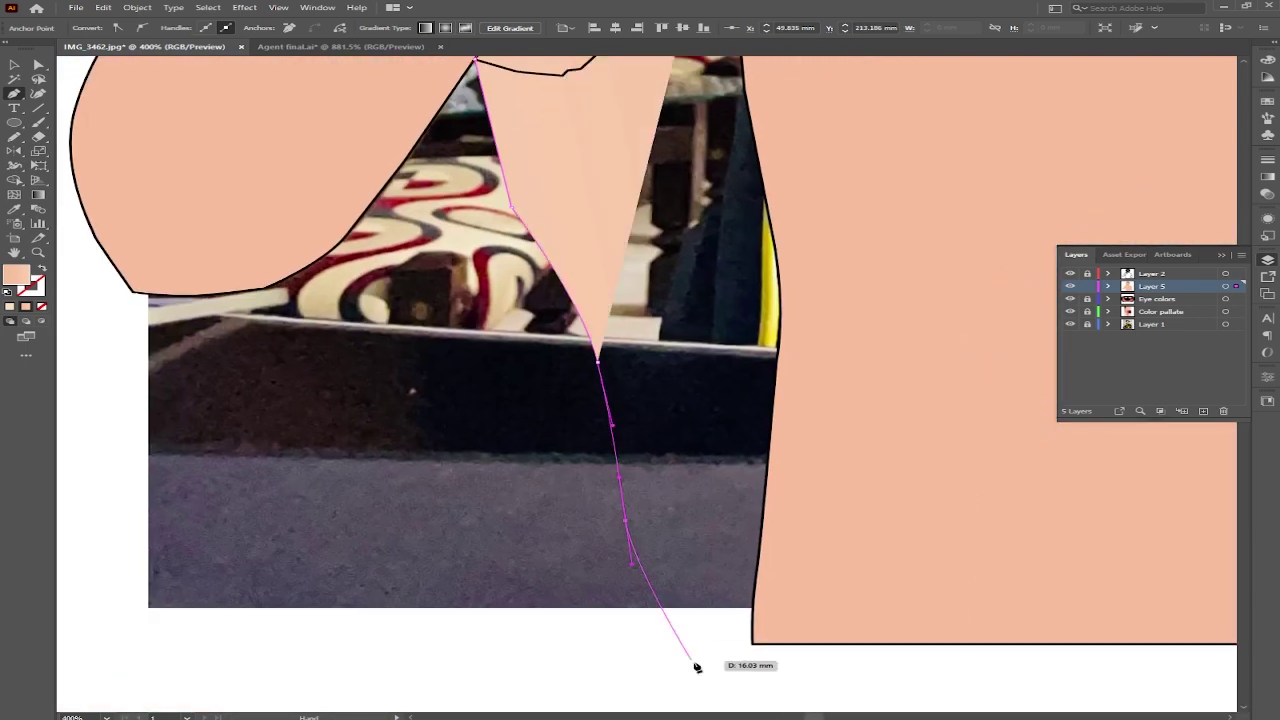
left_click_drag(706, 608, 786, 583)
scroll(485, 148, "up", 3)
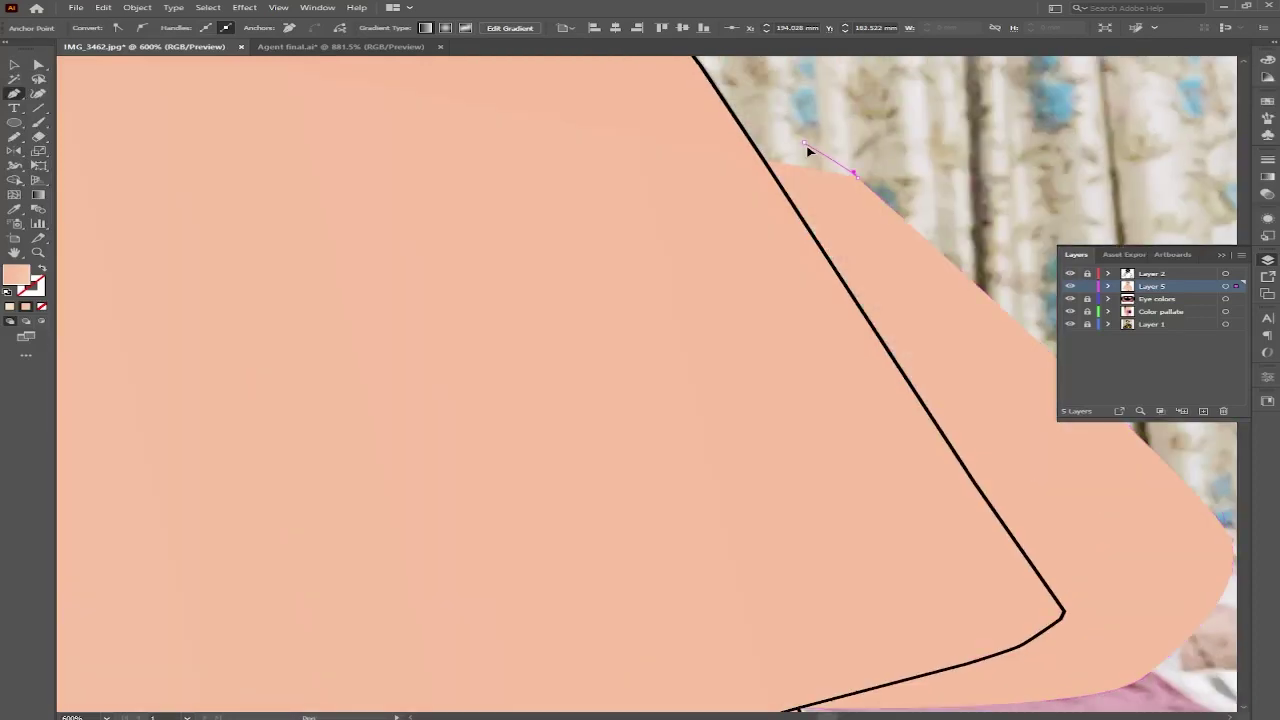
scroll(366, 249, "up", 4)
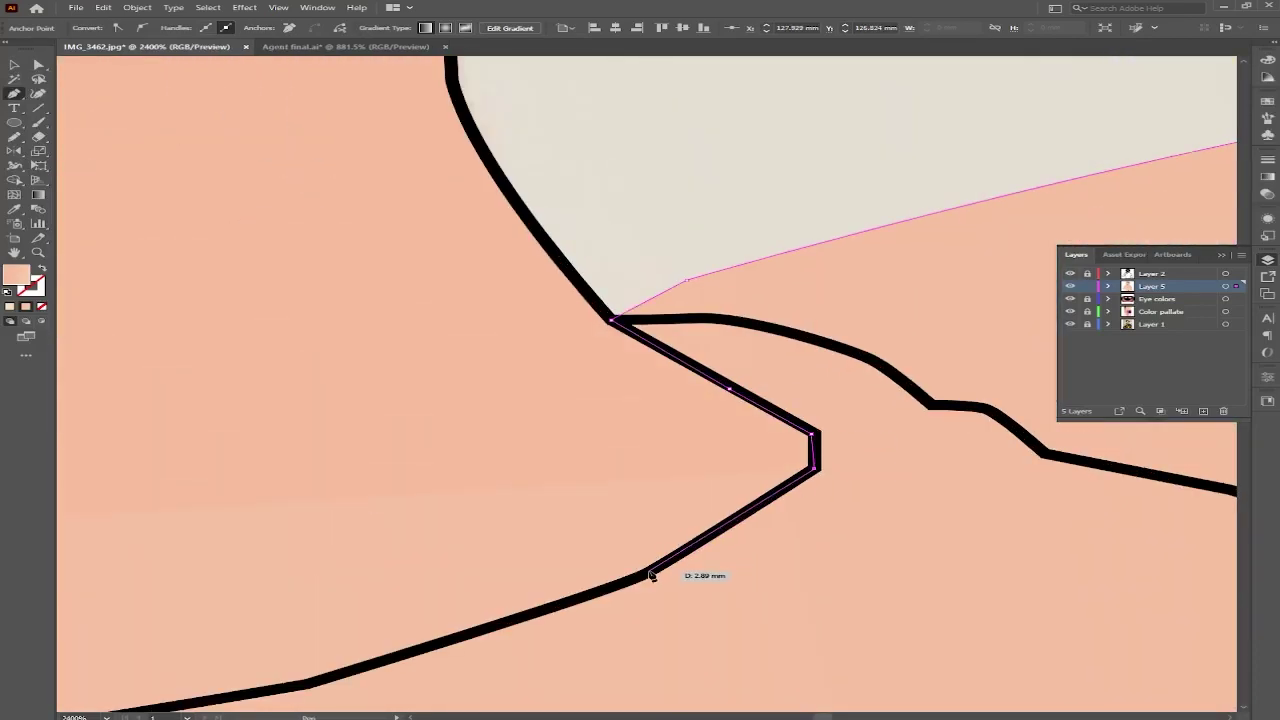
mouse_move(655, 578)
left_mouse_down()
mouse_move(694, 429)
mouse_move(714, 420)
left_mouse_up()
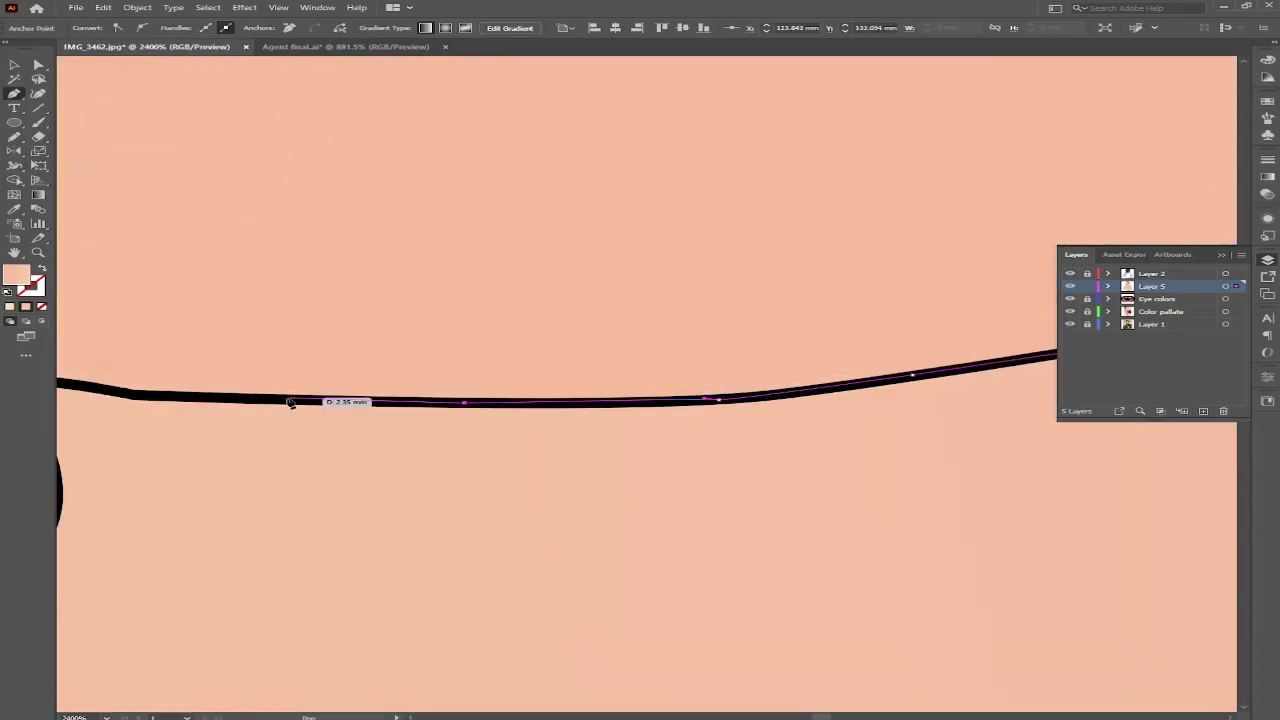
left_click_drag(240, 351, 722, 411)
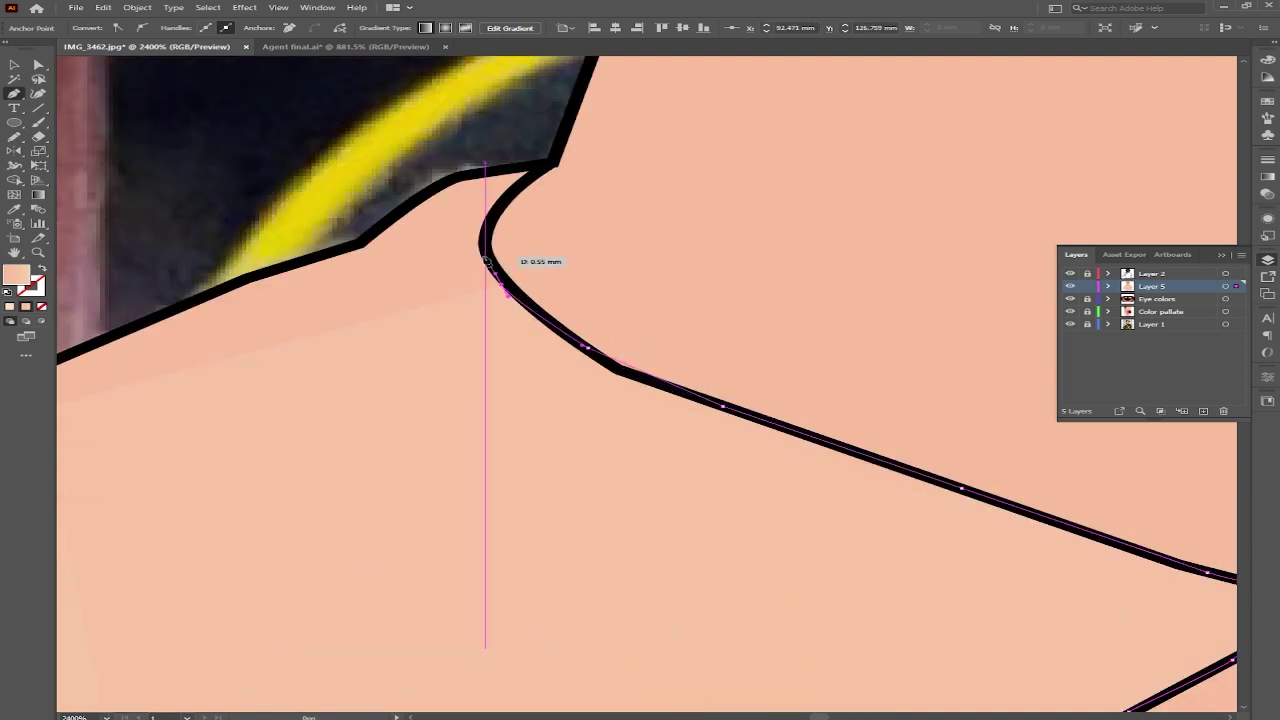
left_click(532, 178)
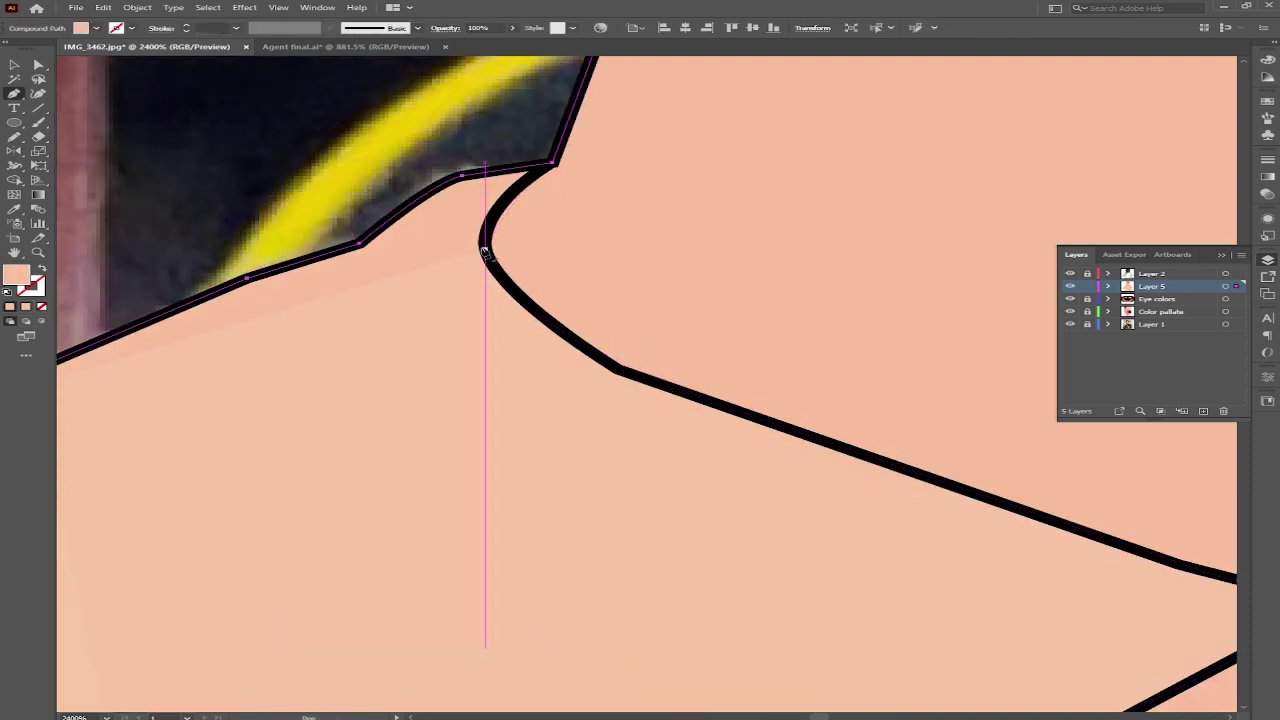
Step: Fill the traced shirt shape with near-black #1C1C1C
key("ctrl+minus")
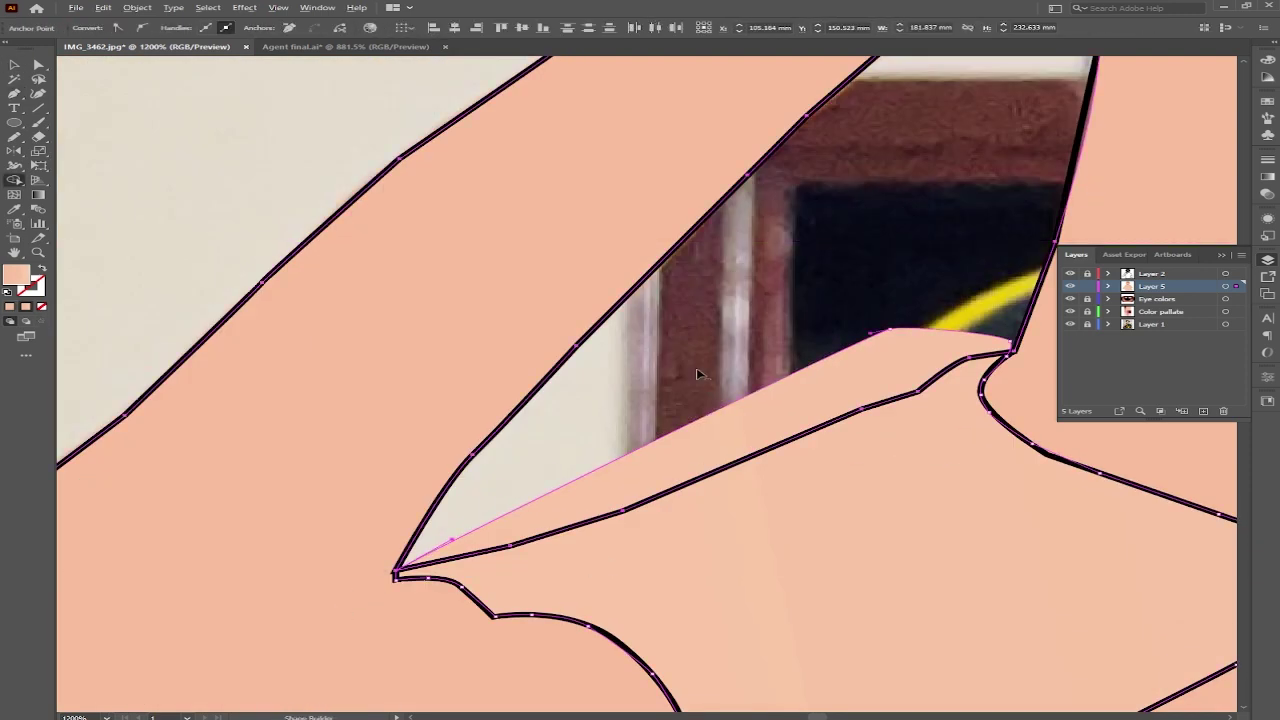
left_click(894, 506)
double_click(16, 275)
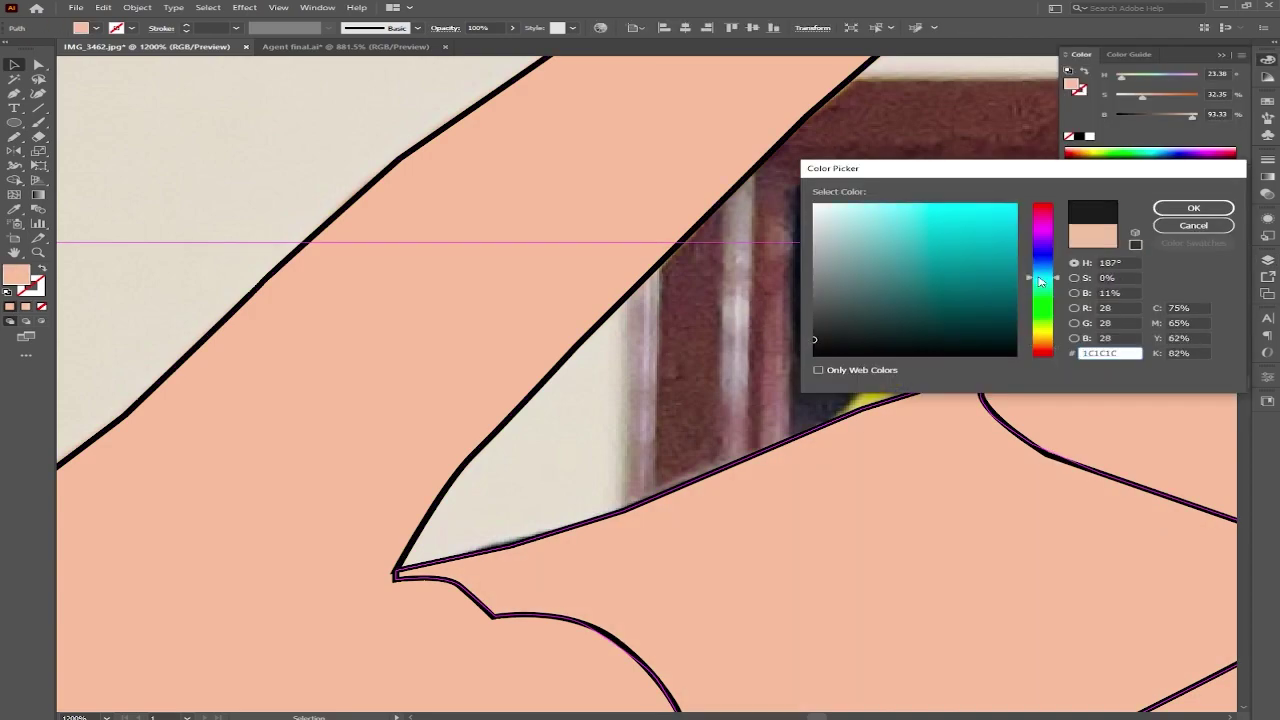
left_click(1193, 207)
Step: Merge the shirt regions into one solid black shape with Shape Builder
key("ctrl+minus")
key("ctrl+minus")
key("ctrl+minus")
key("ctrl+minus")
key("ctrl+minus")
left_click(640, 400)
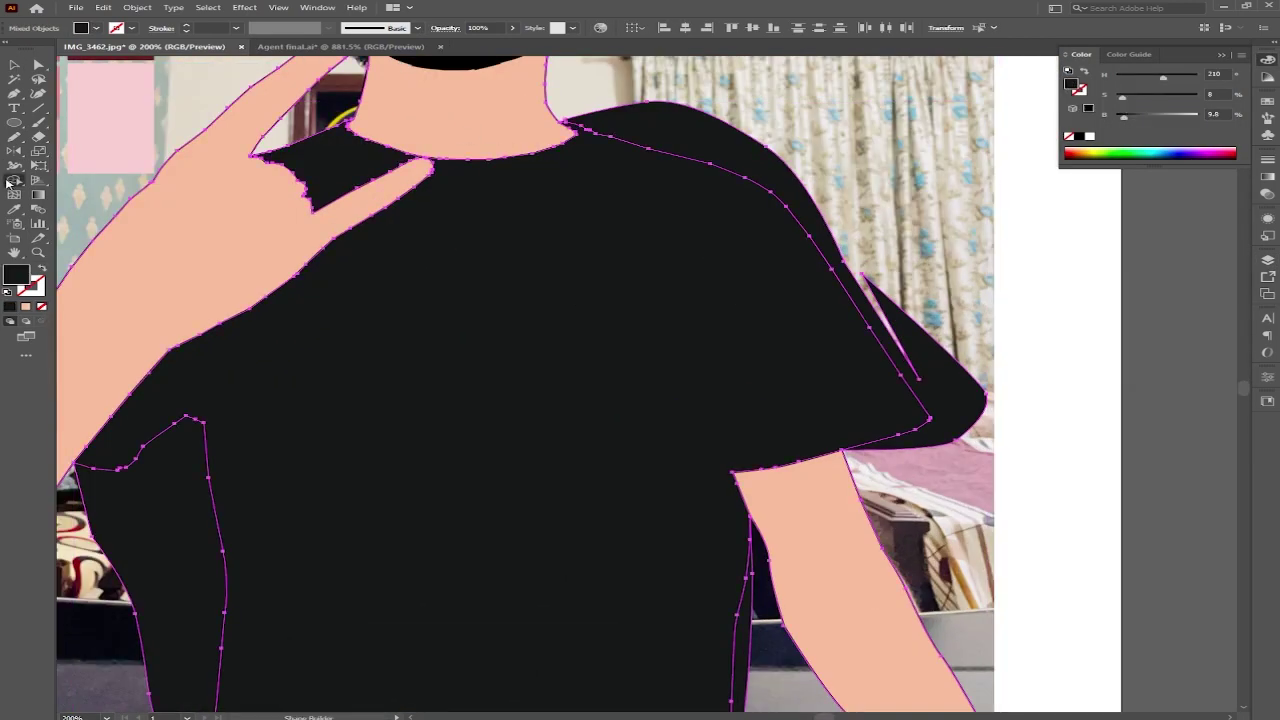
key("ctrl+minus")
key("shift+m")
left_click(432, 370)
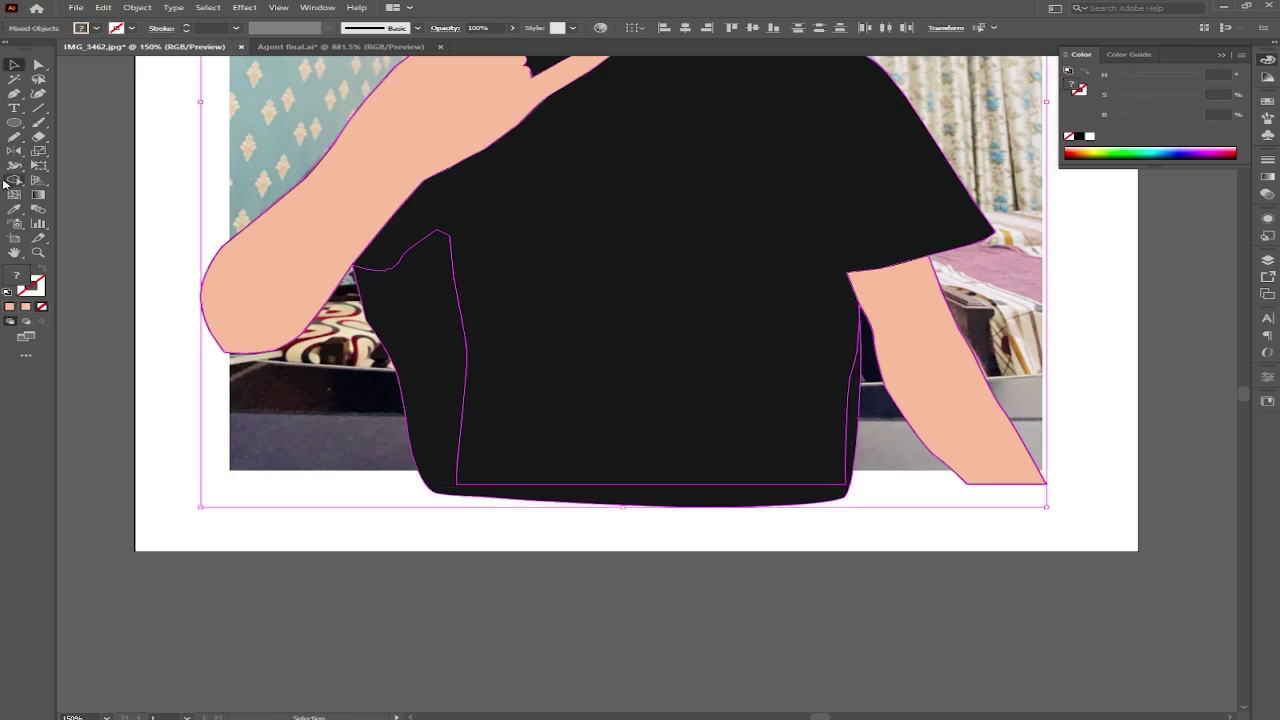
left_click(420, 495, "alt")
key("v")
key("ctrl+shift+a")
Step: Hide the Eye colors layer and zoom in toward the face
key("ctrl+1")
left_click(1267, 260)
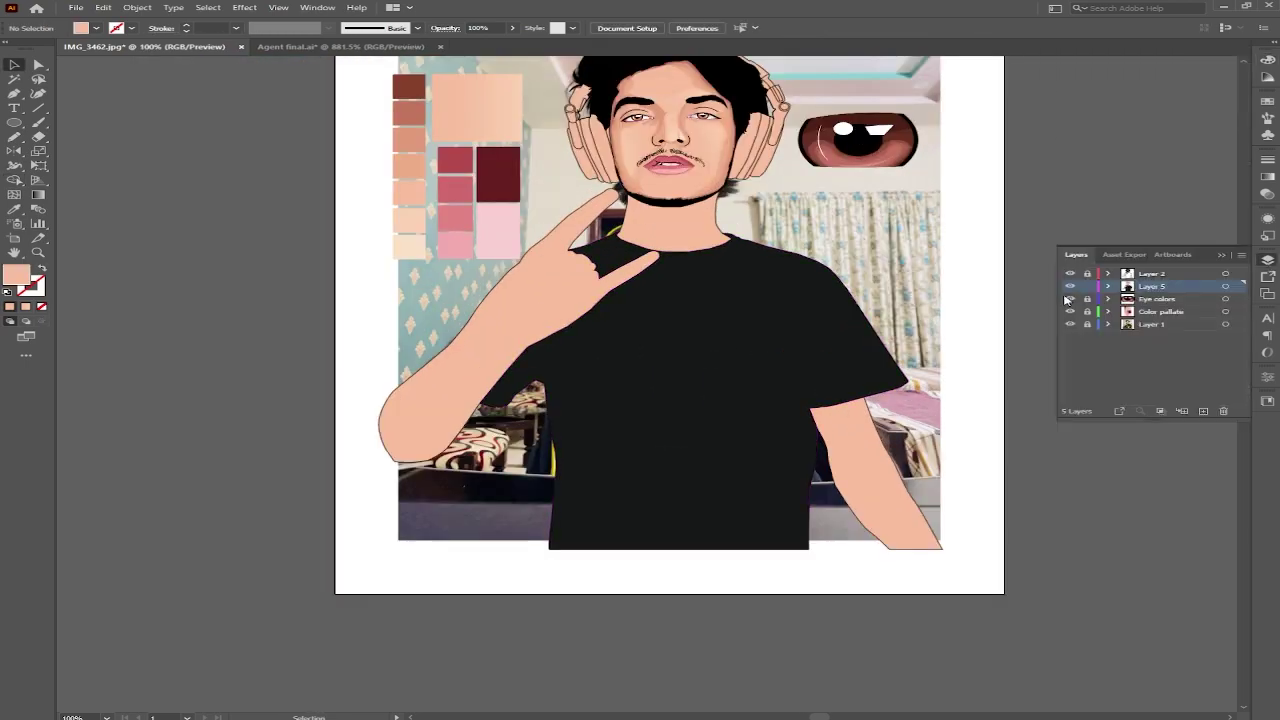
left_click(1070, 299)
key("ctrl+plus")
key("ctrl+plus")
key("ctrl+plus")
Step: In outline view, trace a closed neck shape from under the chin down to the collar
key("ctrl+y")
scroll(590, 385, "up", 2)
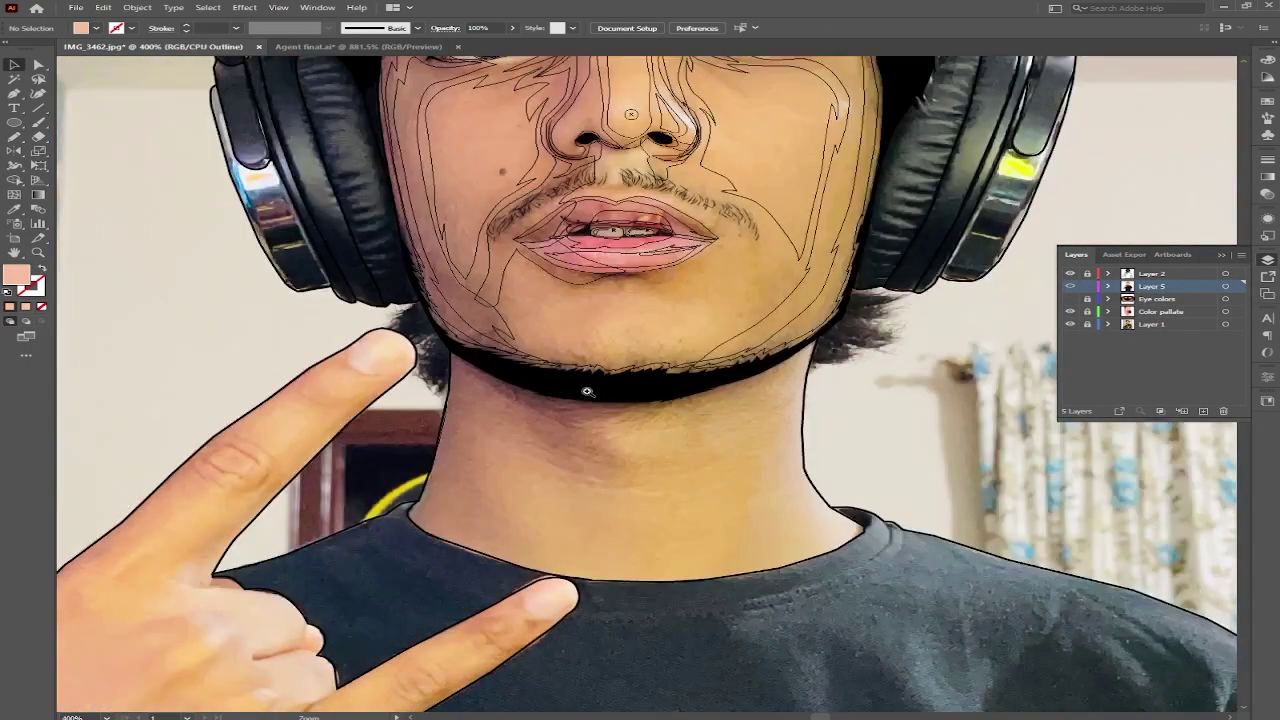
scroll(590, 385, "up", 1)
key("p")
left_click_drag(625, 389, 593, 387)
scroll(513, 359, "down", 5)
left_click(520, 190)
left_click(503, 266)
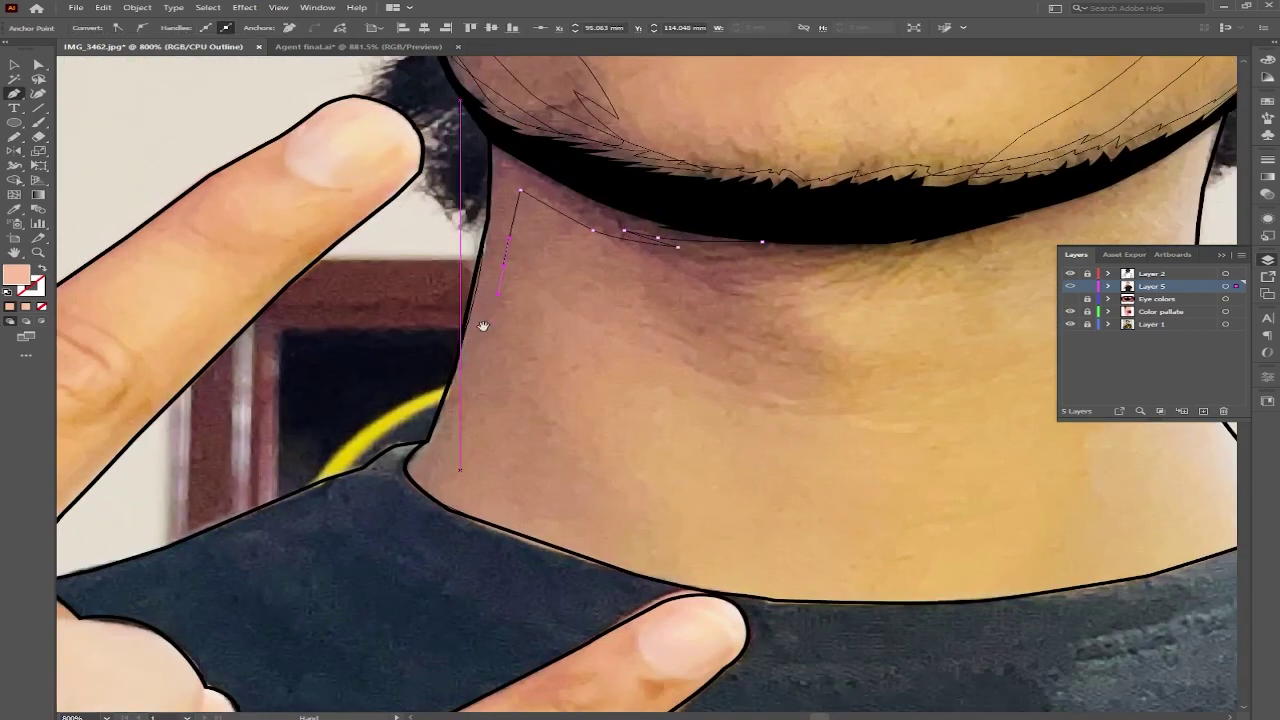
left_click(469, 381)
left_click(433, 458)
left_click_drag(528, 528, 507, 538)
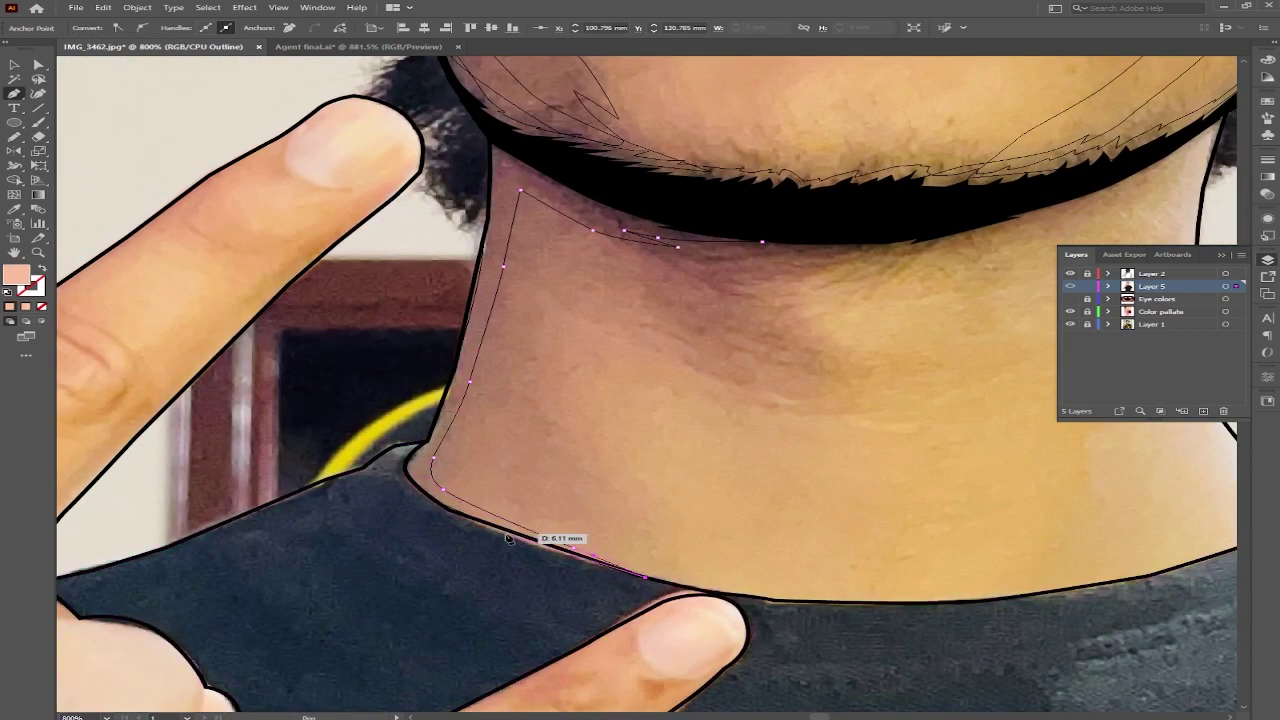
left_click(766, 240)
Step: Give the new neck shape a darker skin-tone fill
key("v")
key("ctrl+y")
left_click(640, 329)
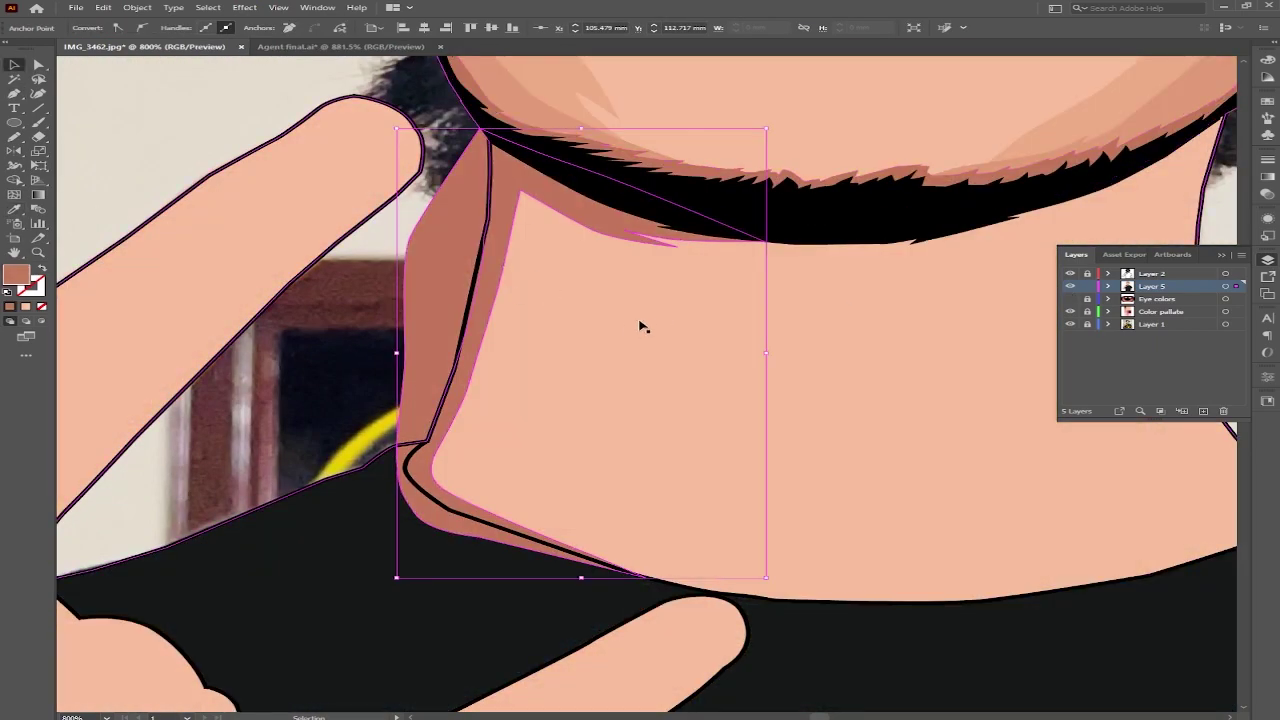
left_click(648, 360)
Step: Start a curved shadow path below the jaw running down the neck
scroll(648, 360, "down", 5)
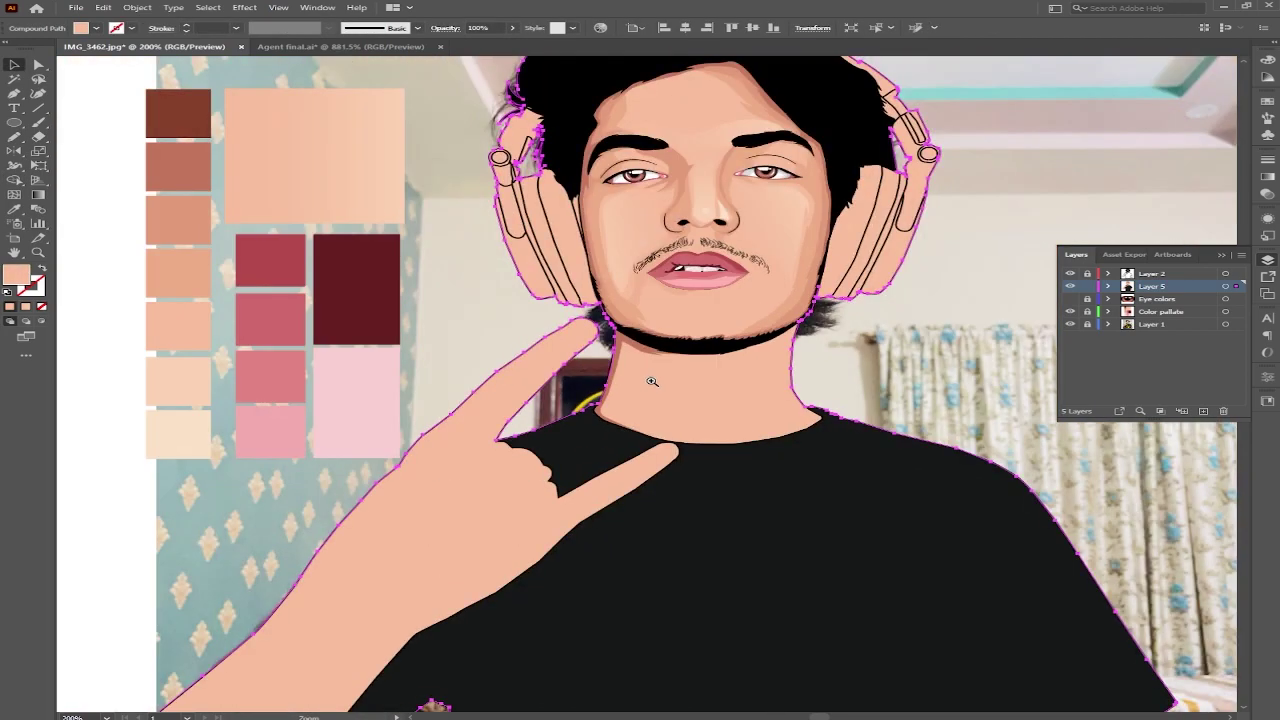
key("ctrl+y")
scroll(489, 274, "up", 10)
key("p")
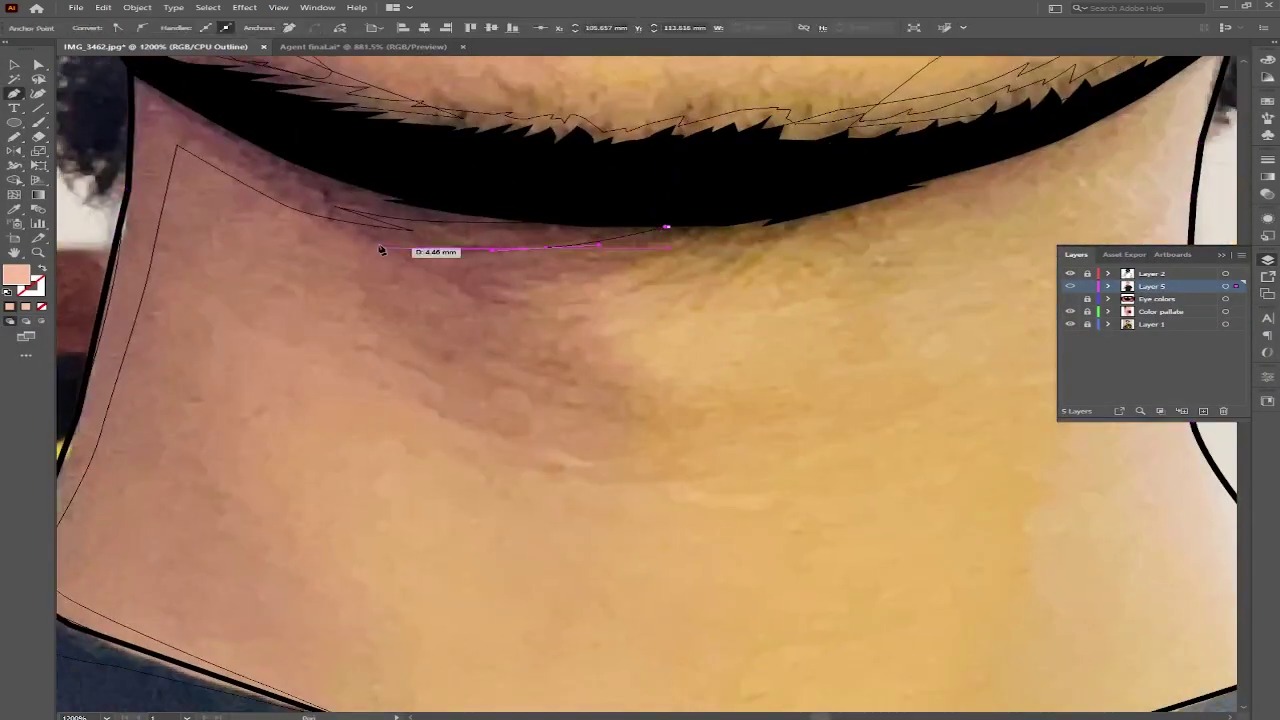
left_click_drag(380, 249, 425, 162)
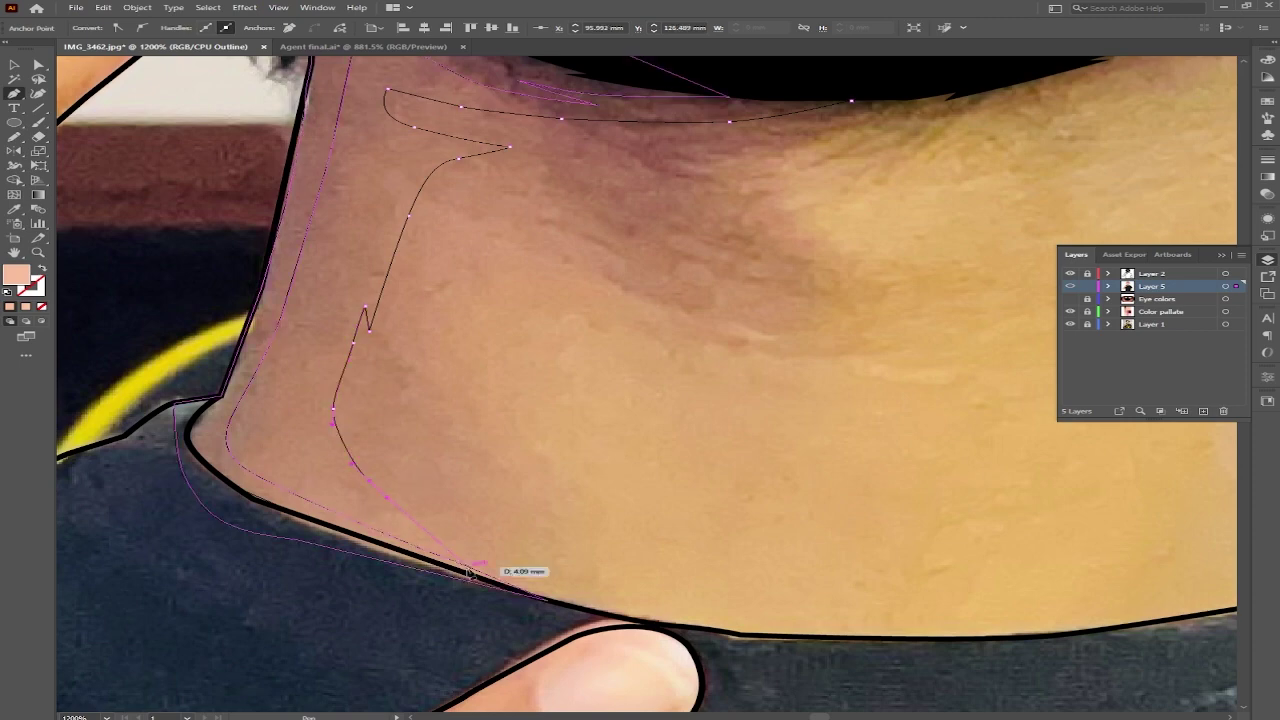
left_click_drag(357, 262, 395, 268)
key("ctrl+y")
key("v")
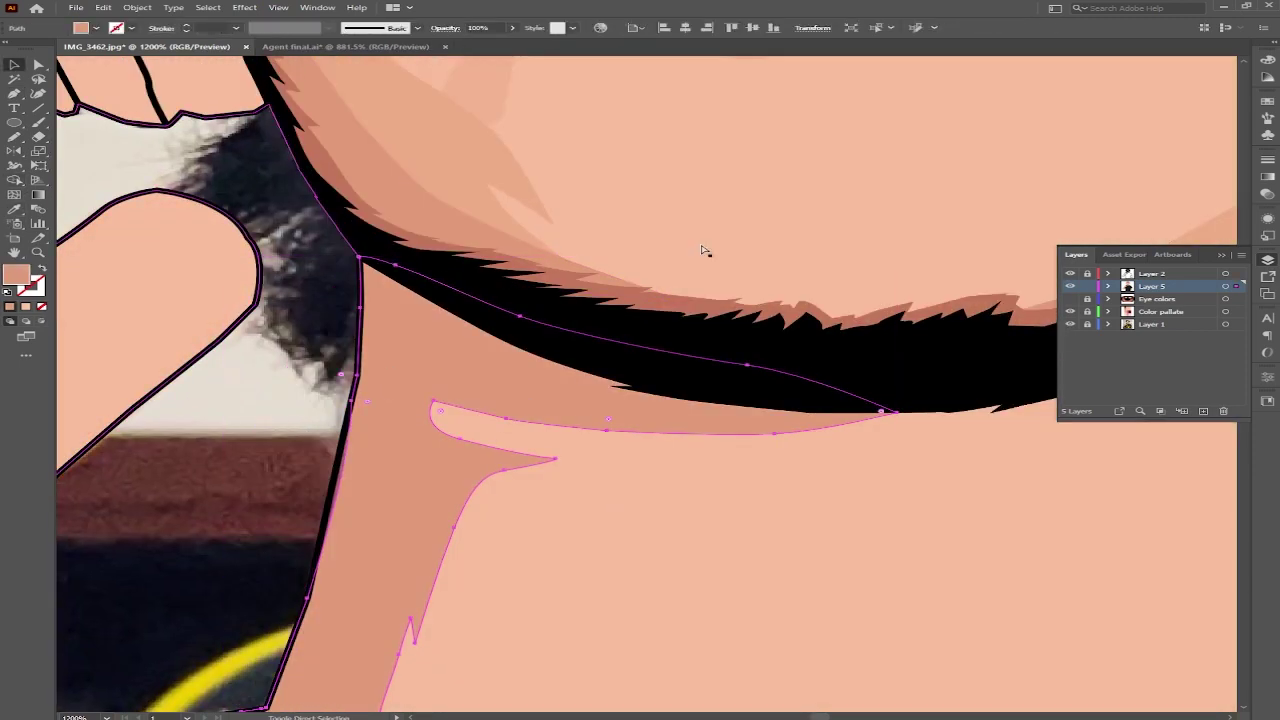
Step: Close the neck shadow shape and deselect it
scroll(702, 250, "down", 3)
left_click_drag(600, 420, 530, 198)
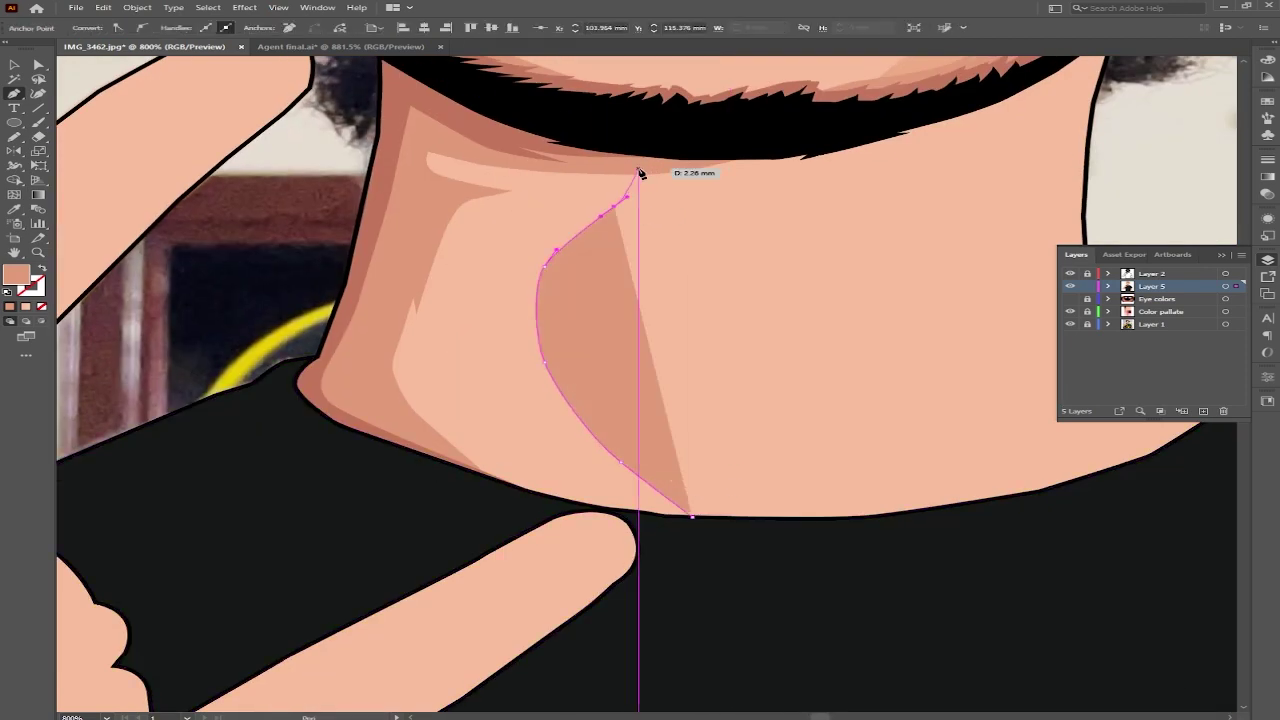
left_click(700, 518)
left_click_drag(480, 114, 560, 299)
key("v")
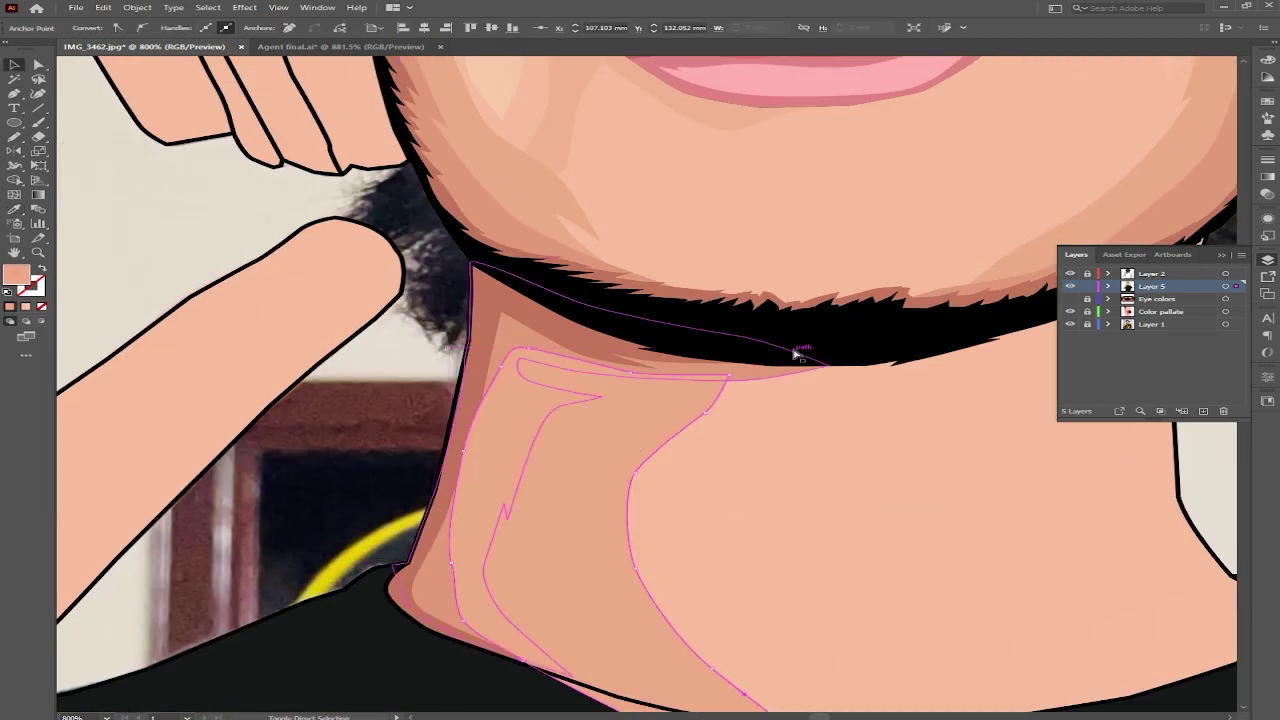
scroll(800, 349, "down", 2)
scroll(707, 382, "up", 1)
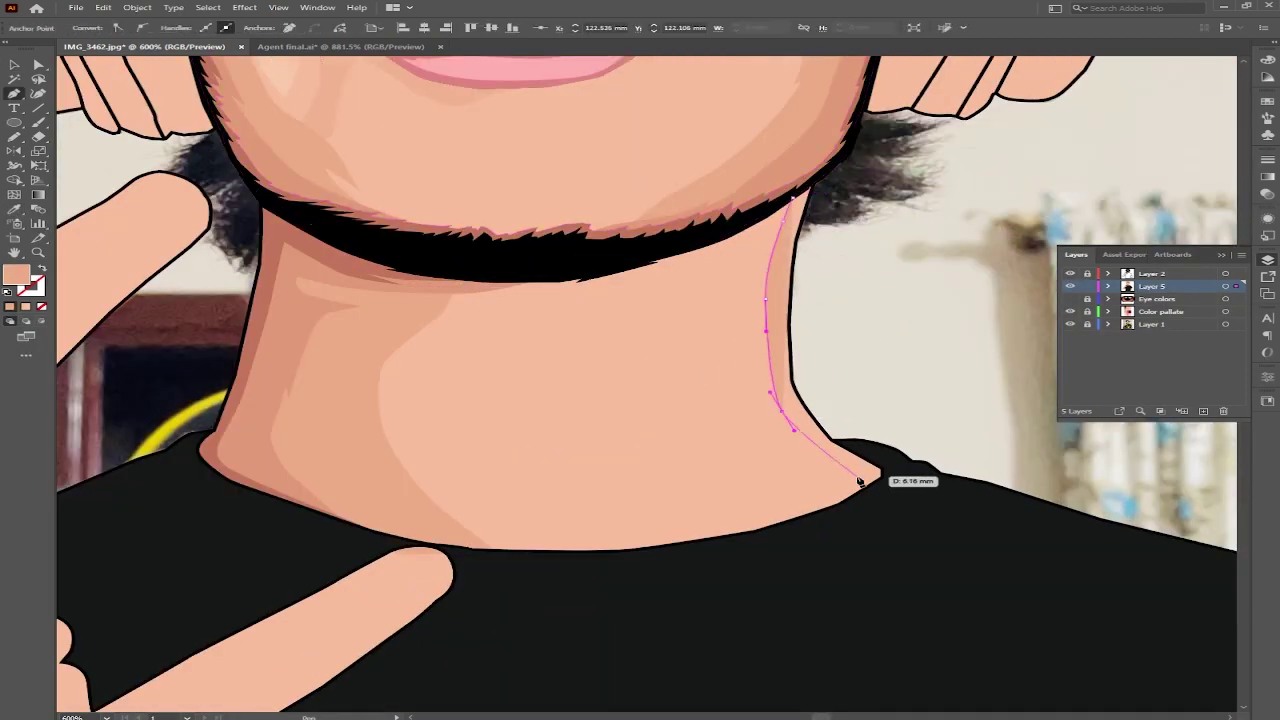
Step: Trace a highlight strip along the right side of the neck
left_click(916, 503)
left_click(970, 445)
left_click(928, 322)
left_click(902, 302)
scroll(661, 295, "down", 2)
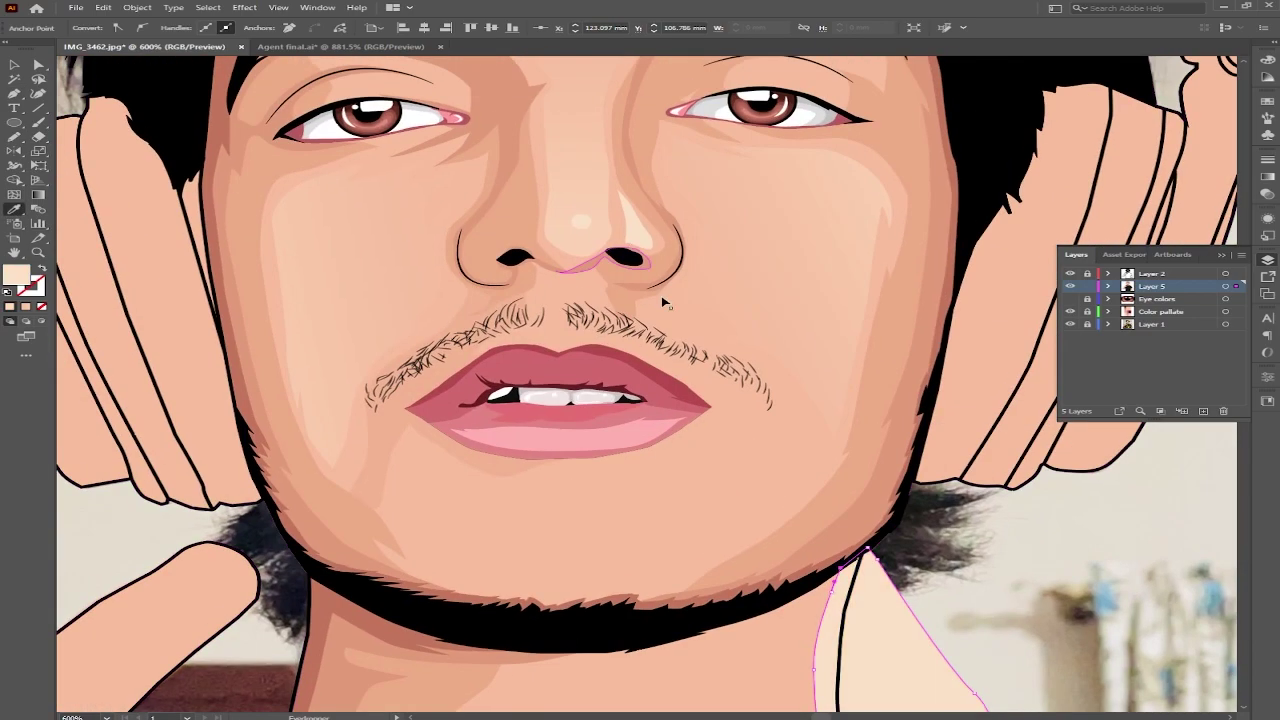
scroll(661, 295, "up", 2)
key("v")
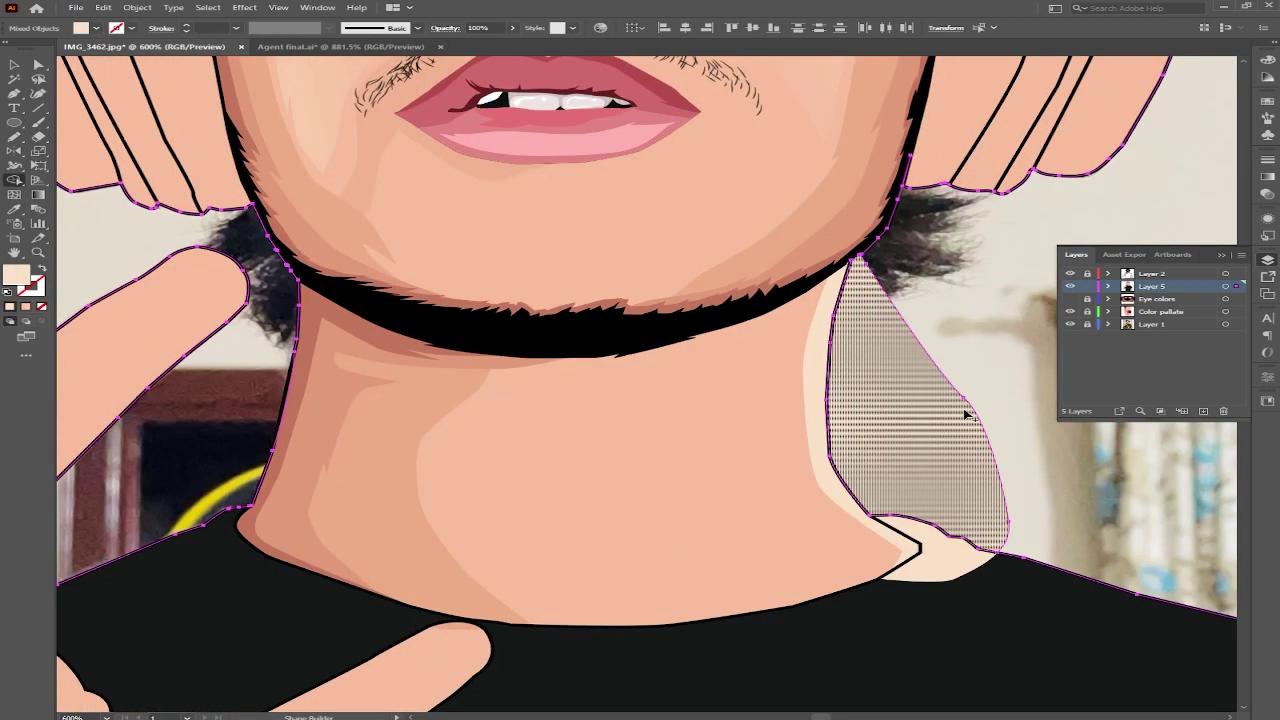
Step: Trace a neck highlight from the shirt line up the right side, filled with sampled skin colour
scroll(966, 518, "down", 5)
scroll(618, 525, "up", 4)
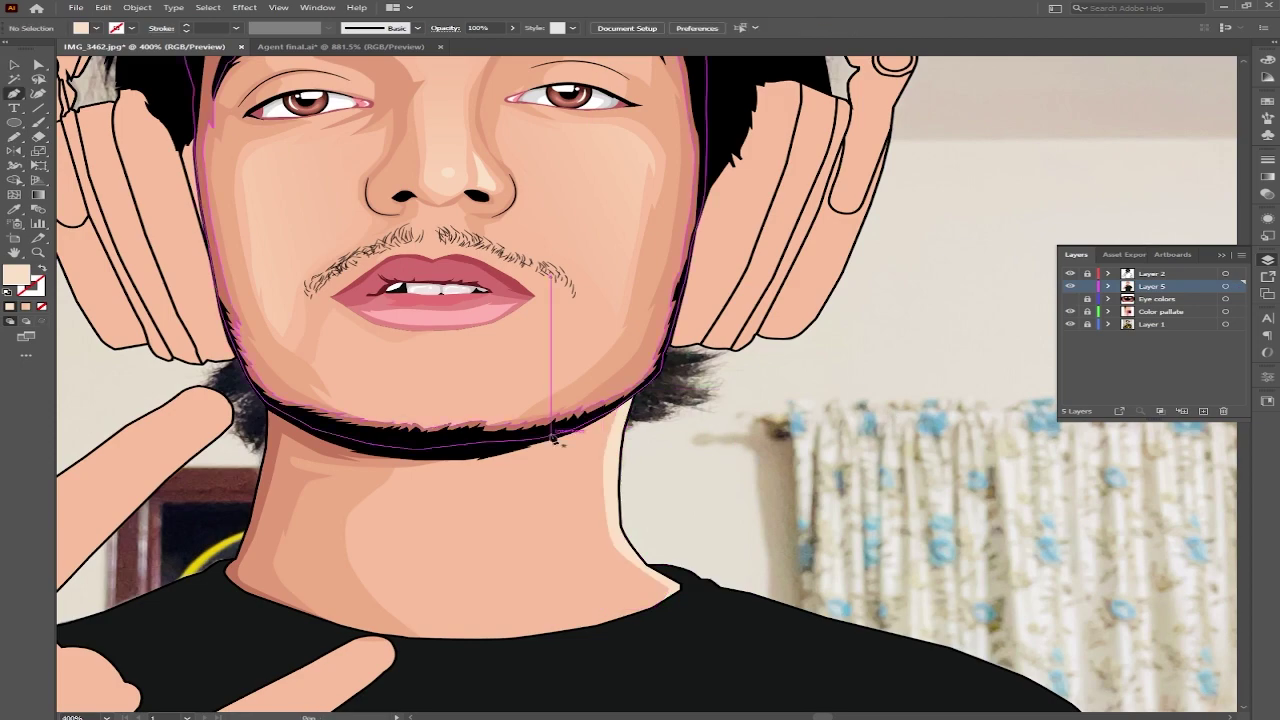
scroll(518, 489, "down", 2)
scroll(548, 300, "up", 3)
left_click(641, 457)
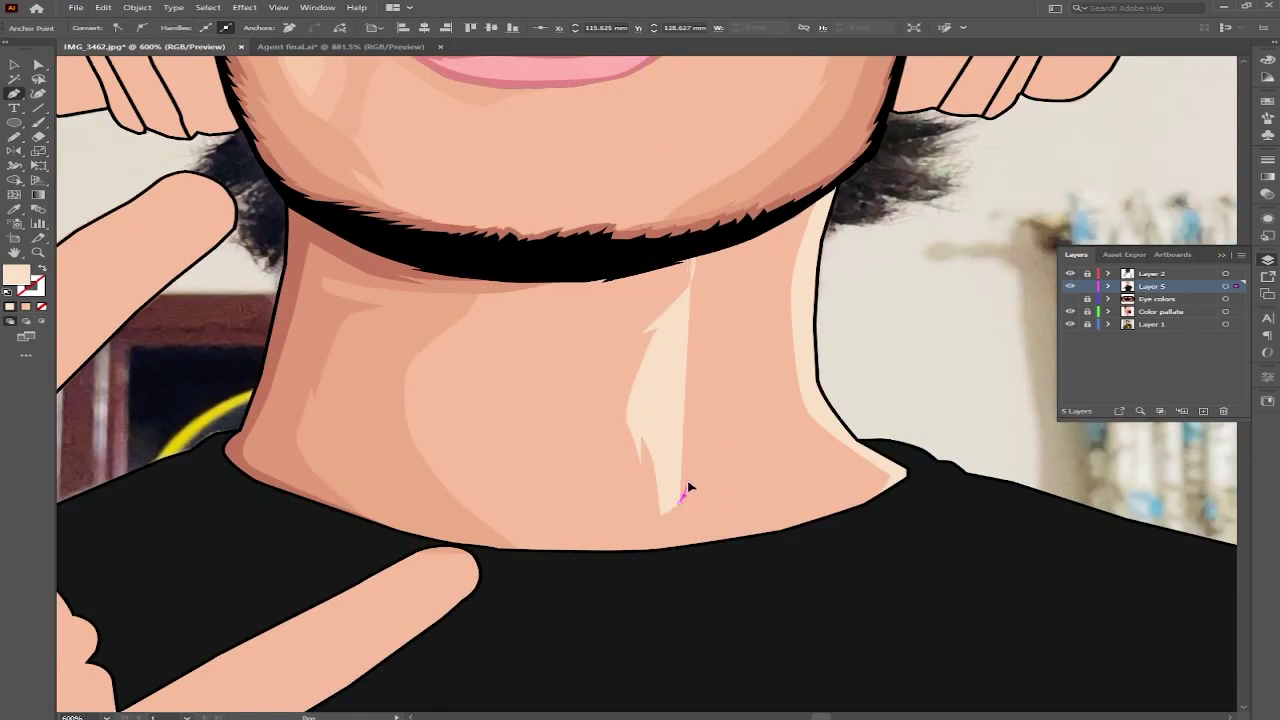
left_click(803, 547)
left_click(908, 493)
left_click(904, 363)
left_click(833, 210)
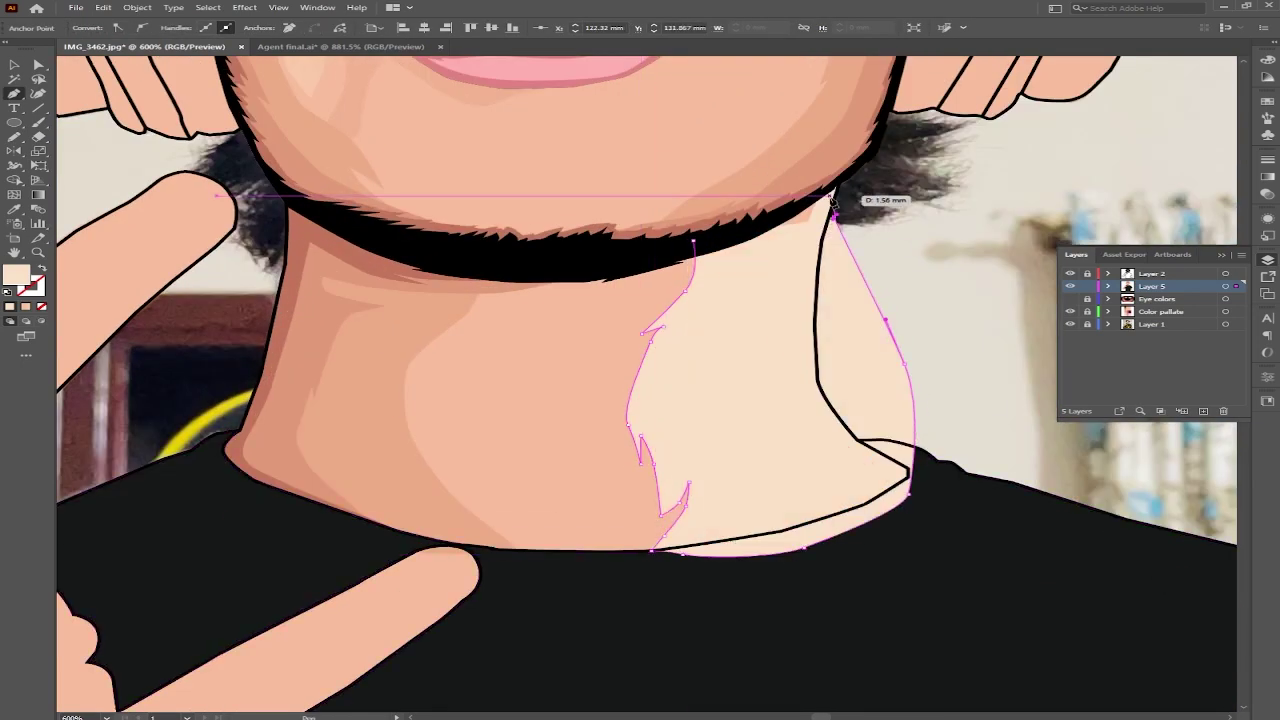
left_click(740, 128)
key("v")
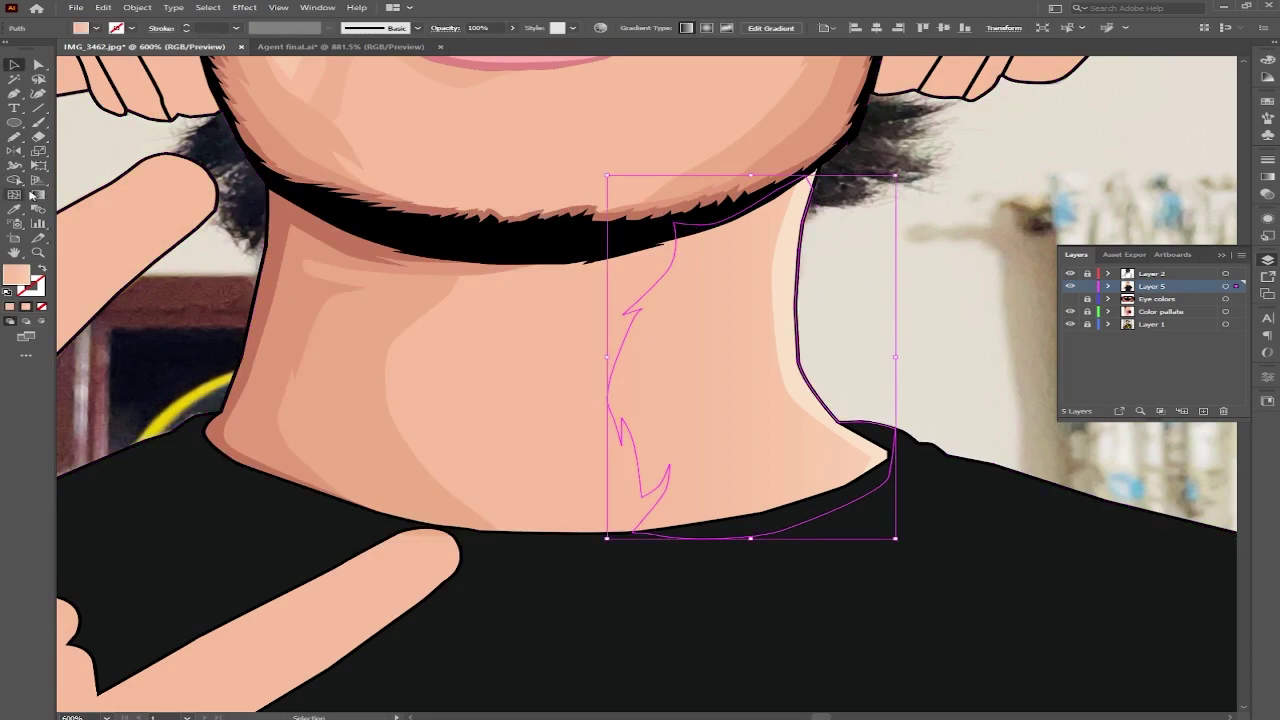
Step: Trace a short path along the cheek and jaw edge beside the headphone
left_click(806, 314)
scroll(806, 314, "down", 5)
scroll(785, 436, "up", 5)
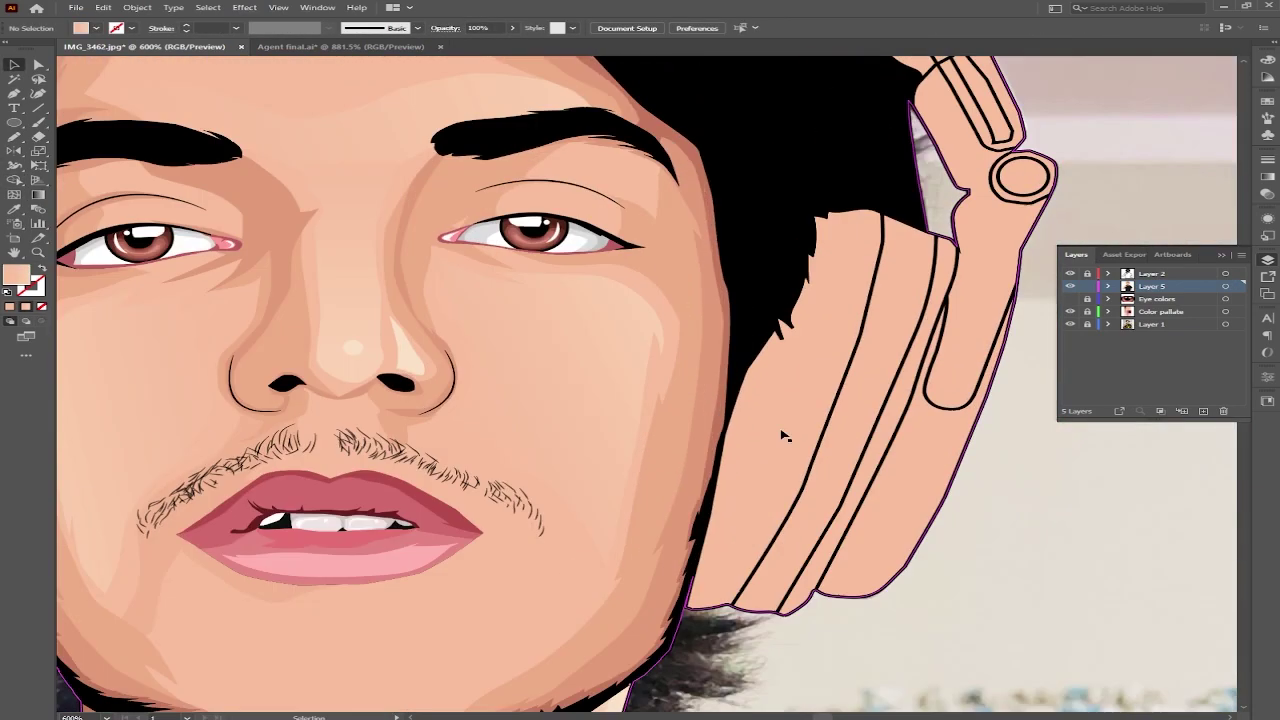
left_click(694, 530)
scroll(805, 445, "up", 2)
left_click(713, 492)
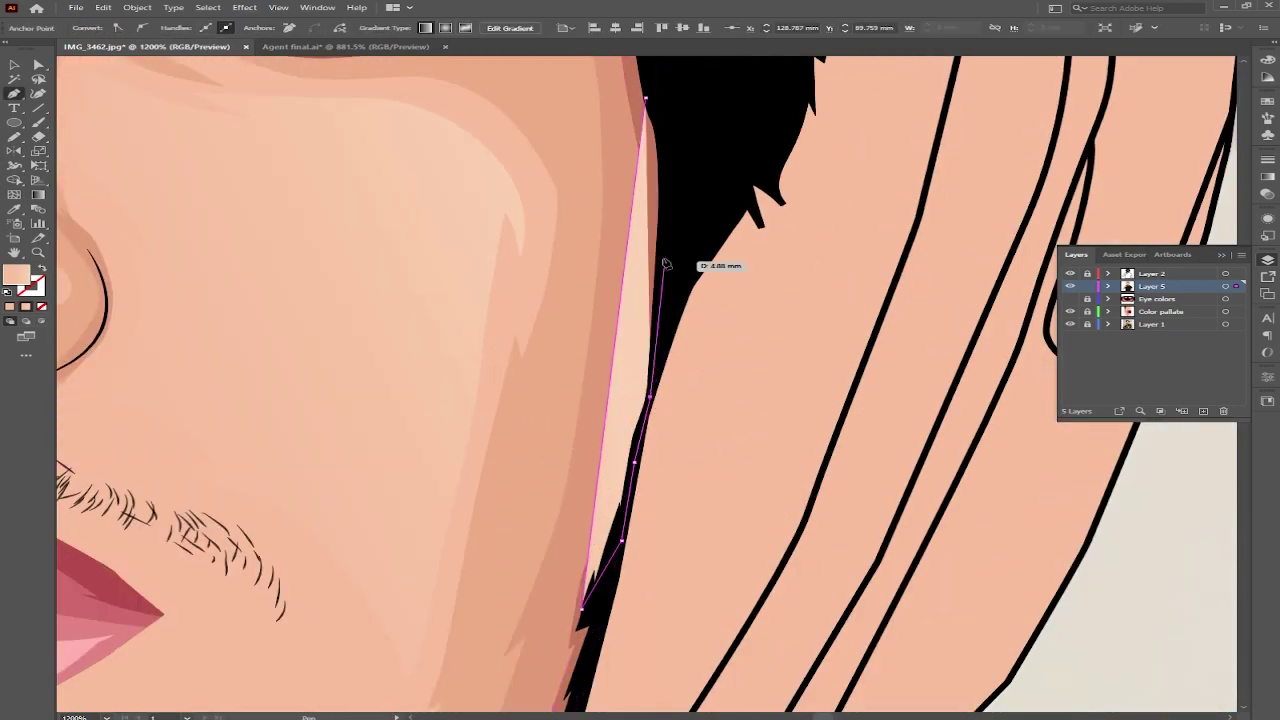
left_click(660, 122)
Step: Start a new path at the left jaw edge and extend it along the cheek line
scroll(1049, 517, "down", 5)
scroll(588, 347, "up", 3)
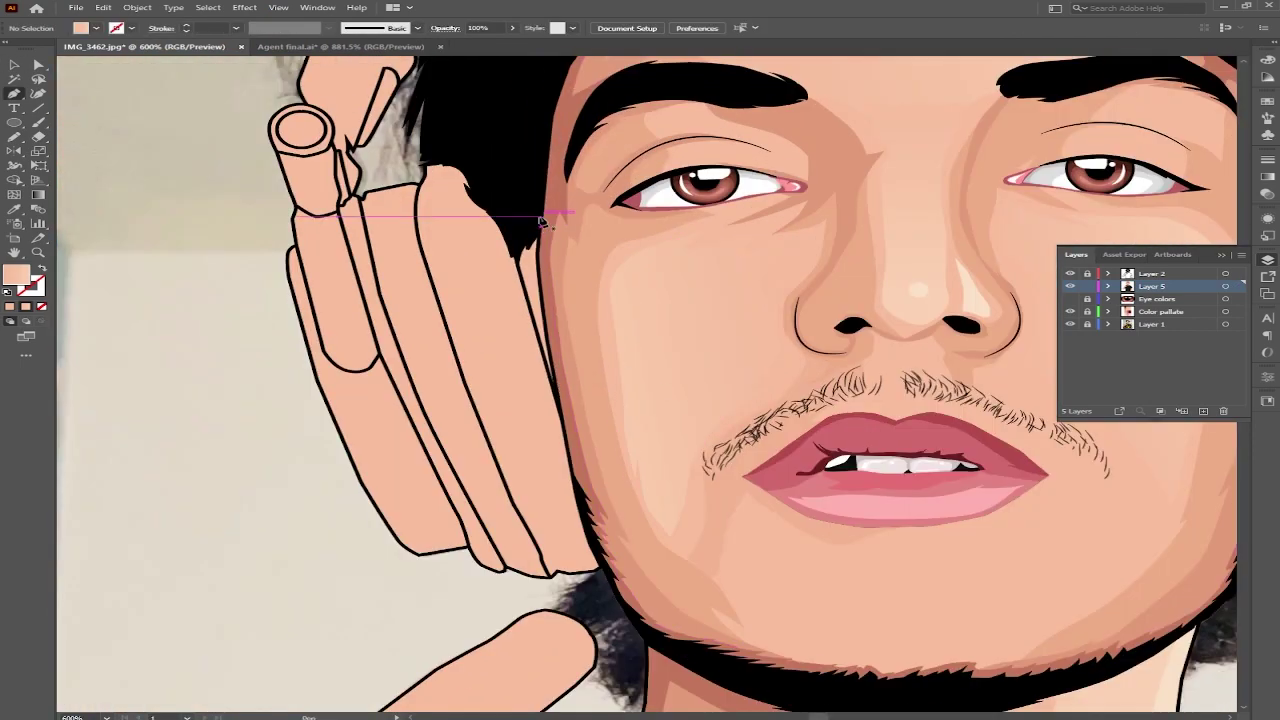
left_click(591, 483)
scroll(580, 420, "up", 2)
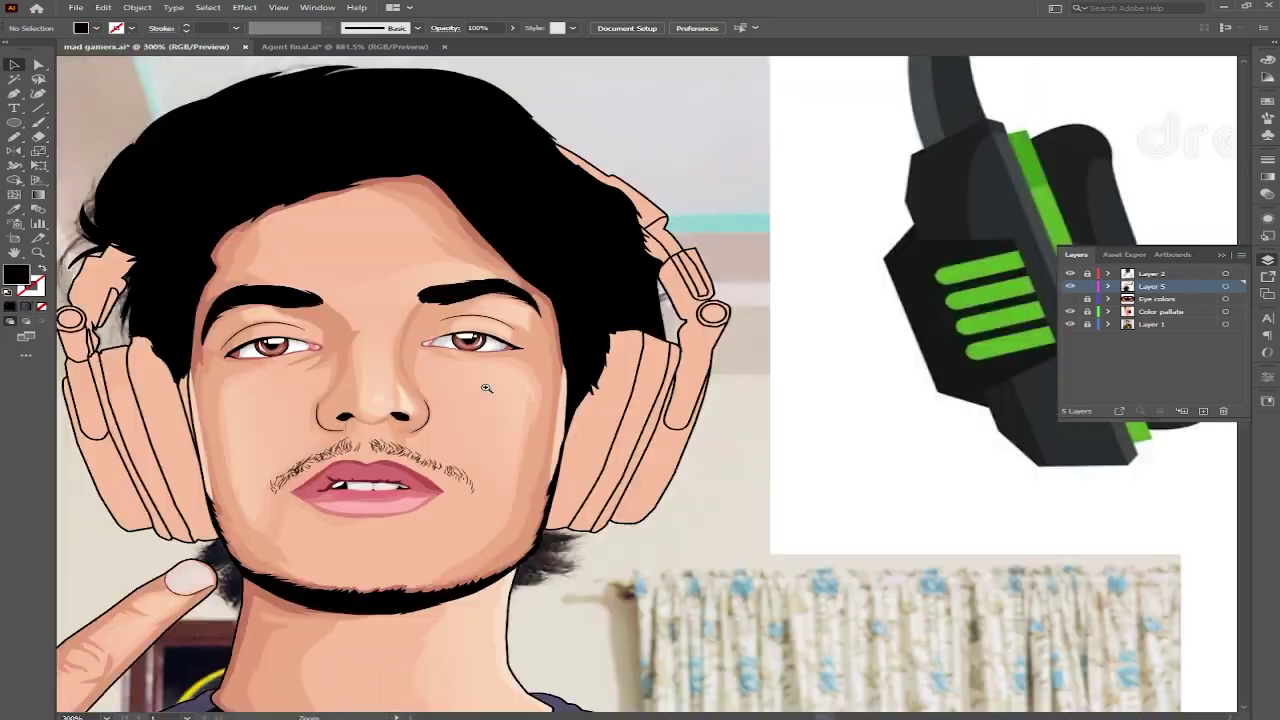
scroll(486, 388, "up", 4)
left_click(810, 511)
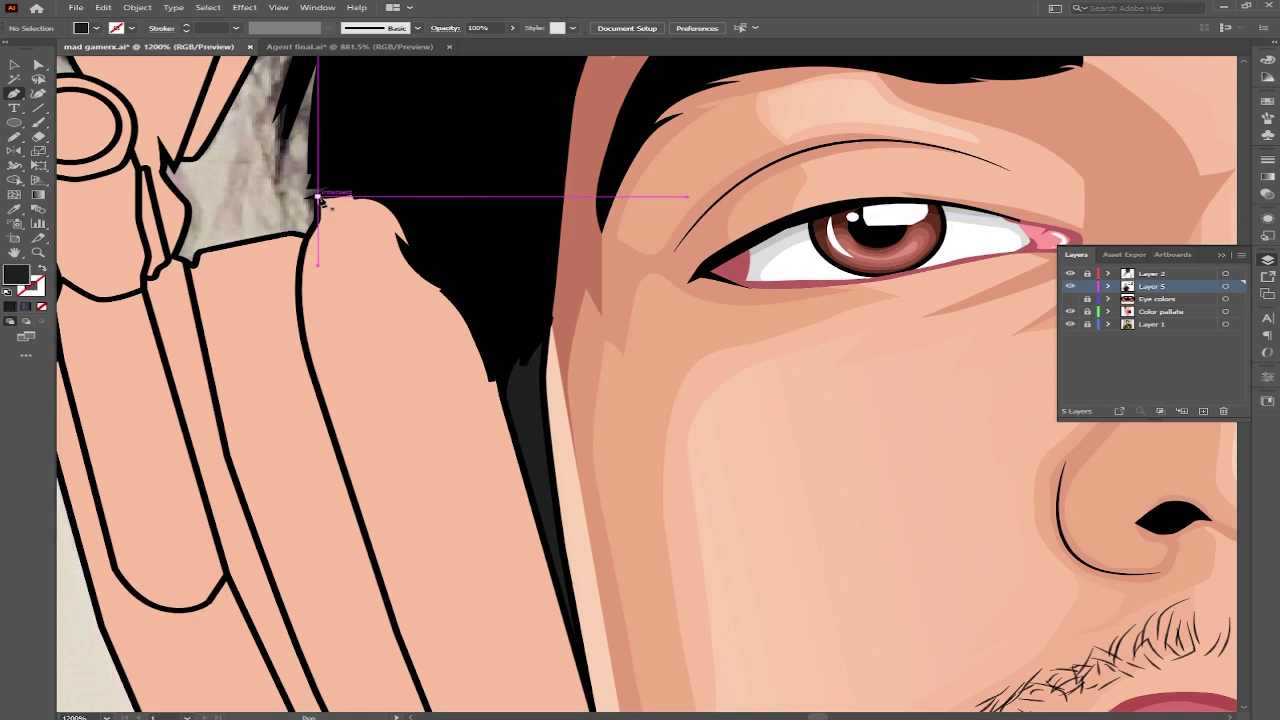
Step: Continue the pen path down the left ear-cup band edge with curved anchors
left_click(318, 198)
left_click_drag(305, 258, 305, 260)
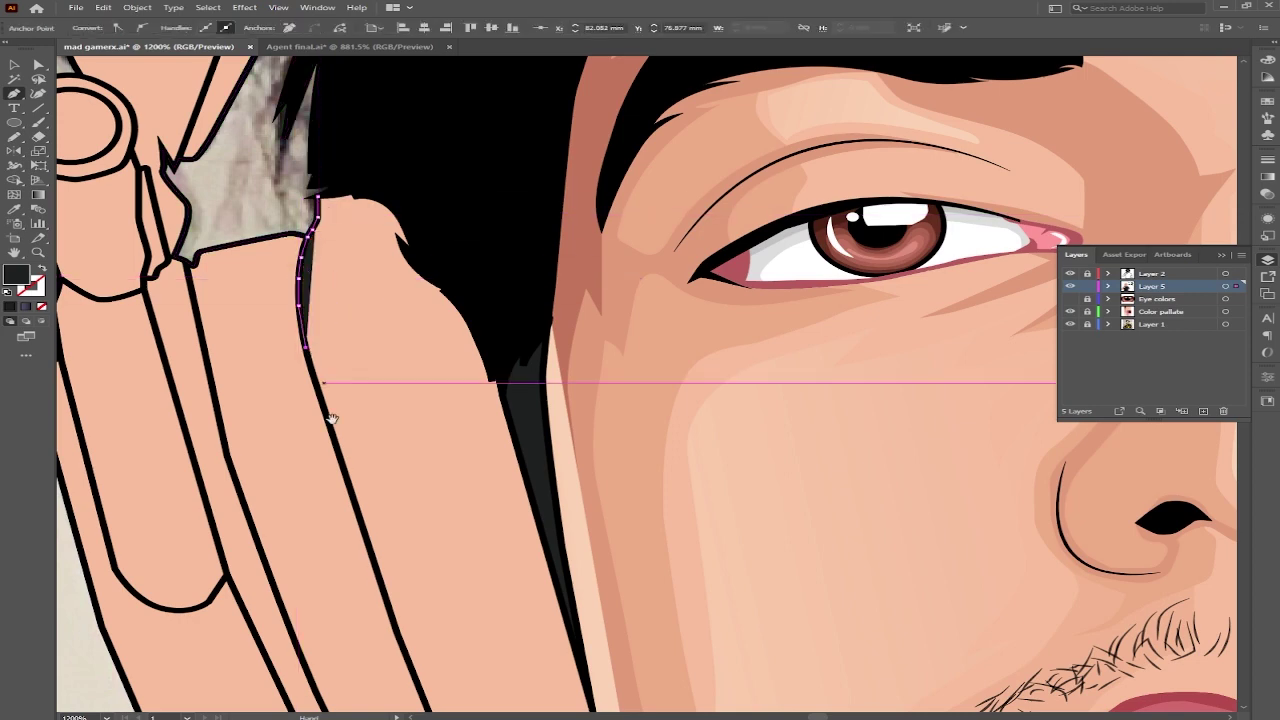
scroll(331, 418, "down", 5)
left_click(314, 366)
scroll(314, 366, "down", 3)
left_click(314, 331)
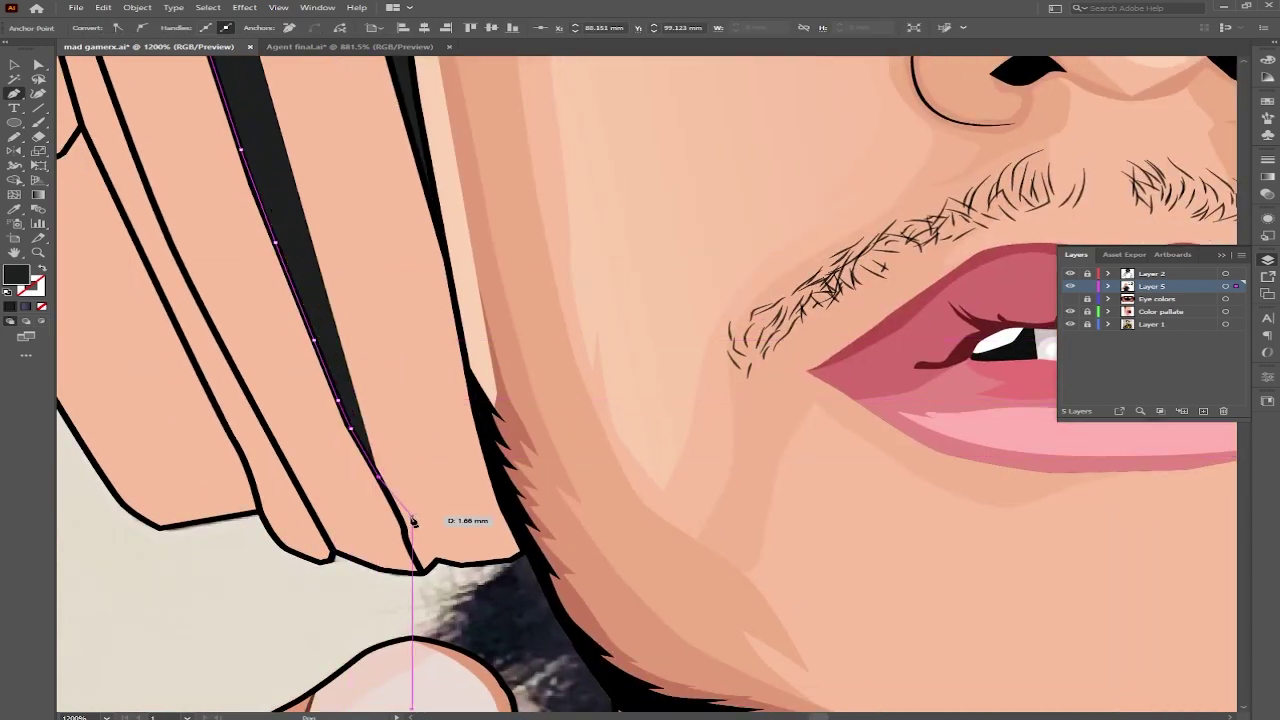
scroll(425, 577, "up", 3)
scroll(1043, 509, "up", 3)
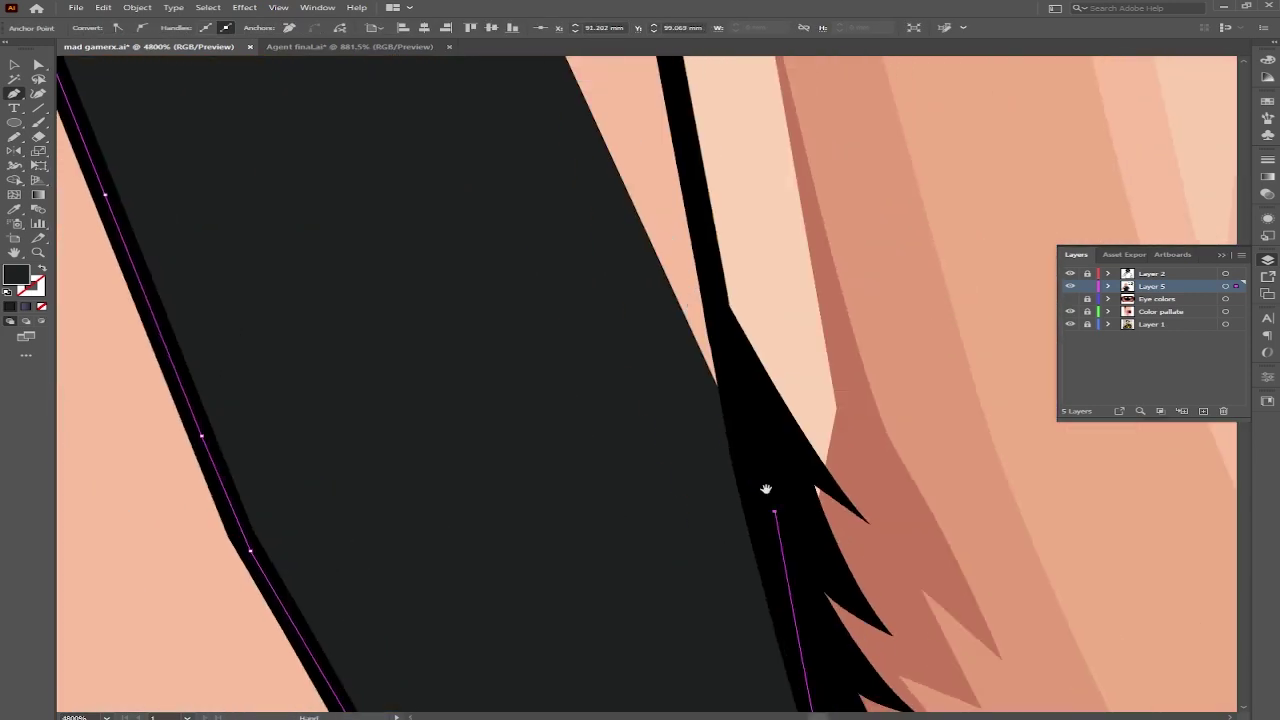
scroll(766, 486, "down", 3)
scroll(668, 318, "down", 3)
scroll(640, 400, "down", 3)
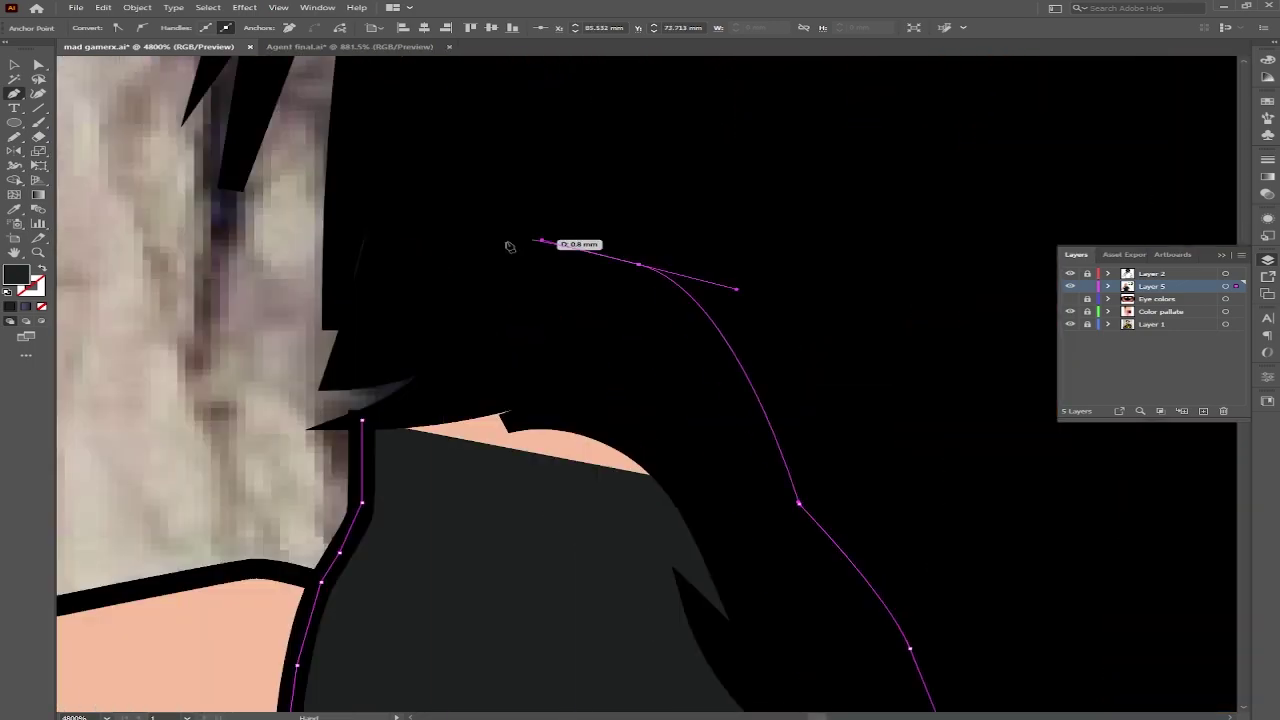
scroll(633, 427, "down", 2)
scroll(633, 427, "down", 5)
scroll(633, 427, "down", 2)
scroll(643, 270, "up", 4)
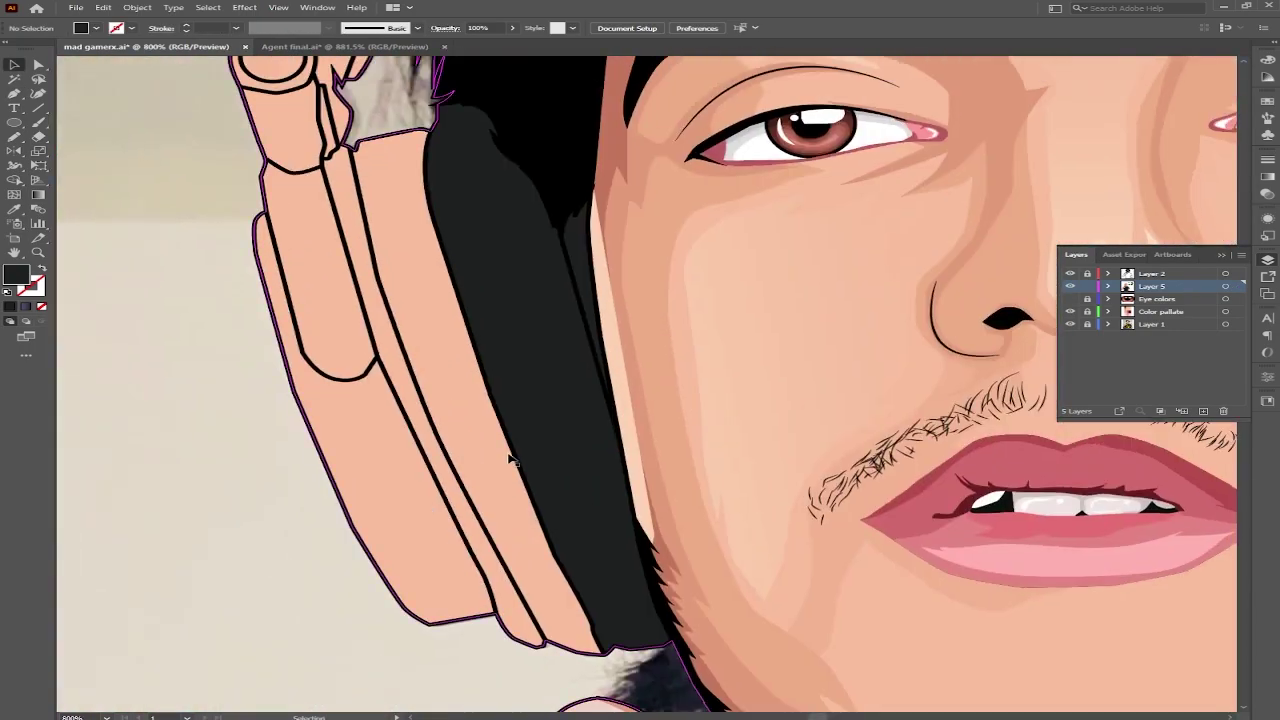
scroll(643, 270, "up", 3)
Step: Trace the next headphone band's outline along its bottom curve
left_click(643, 270)
scroll(414, 306, "down", 3)
scroll(380, 220, "down", 2)
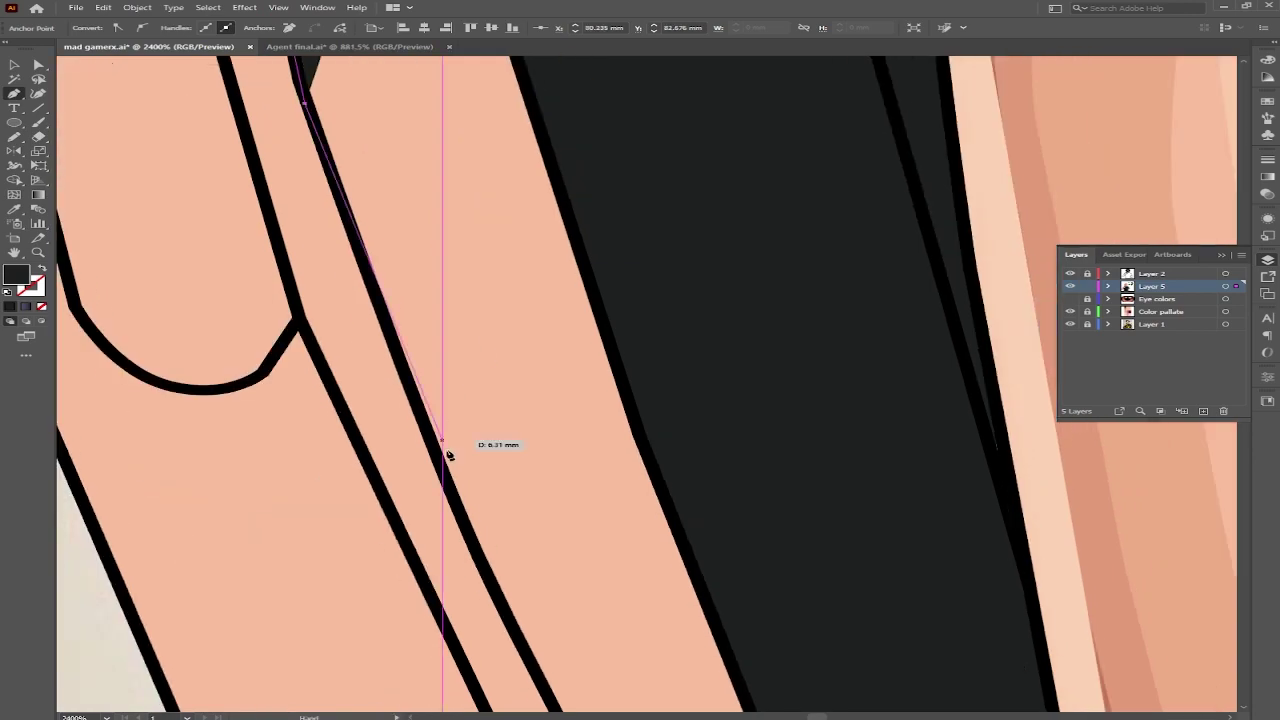
scroll(443, 449, "down", 2)
left_click(457, 463)
left_click(483, 516)
left_click(548, 541)
left_click(584, 552)
left_click(628, 558)
left_click(656, 560)
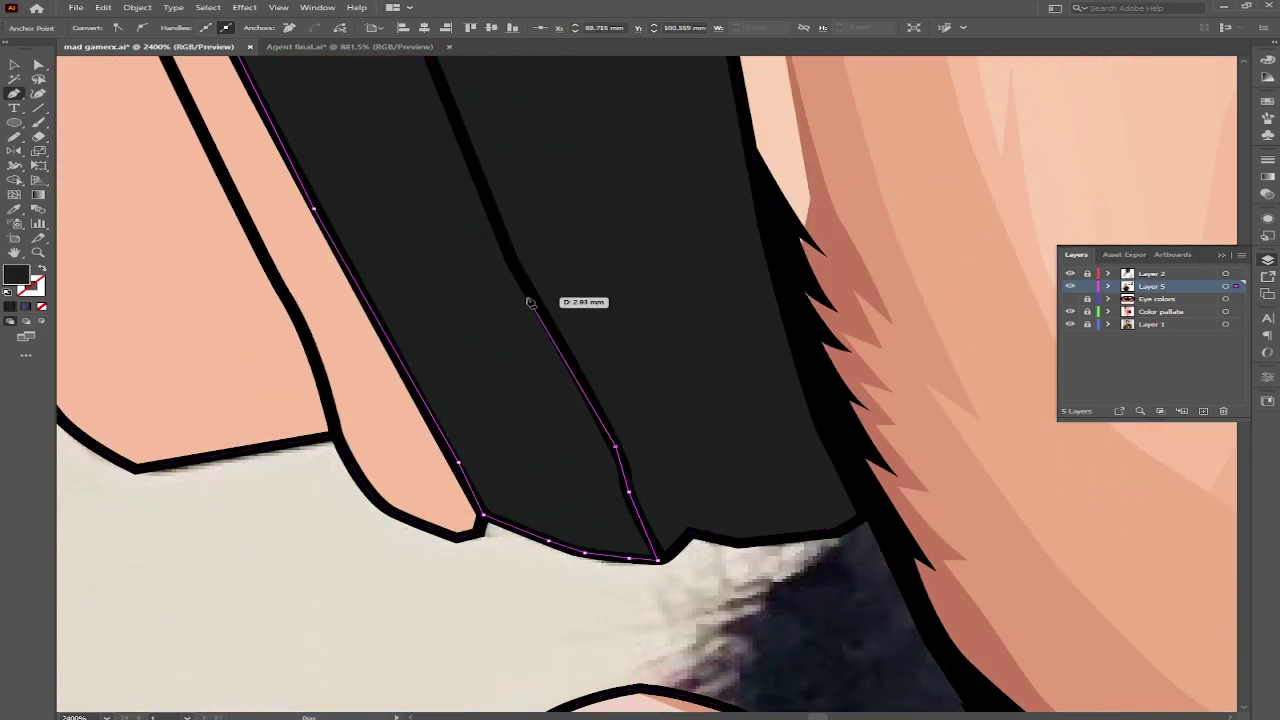
scroll(477, 371, "up", 3)
scroll(434, 371, "up", 3)
scroll(426, 313, "up", 2)
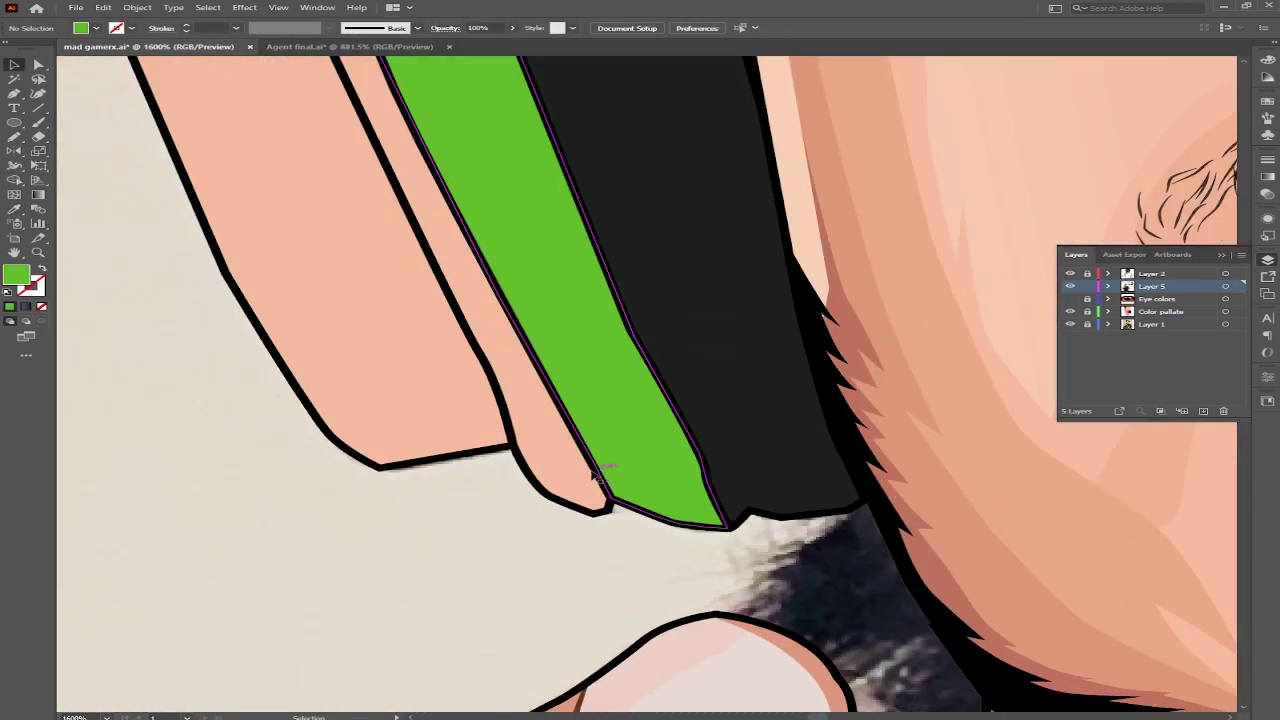
Step: Anchor the band path at its corner, then zoom out to view the whole artwork
left_click(490, 381)
scroll(370, 295, "up", 3)
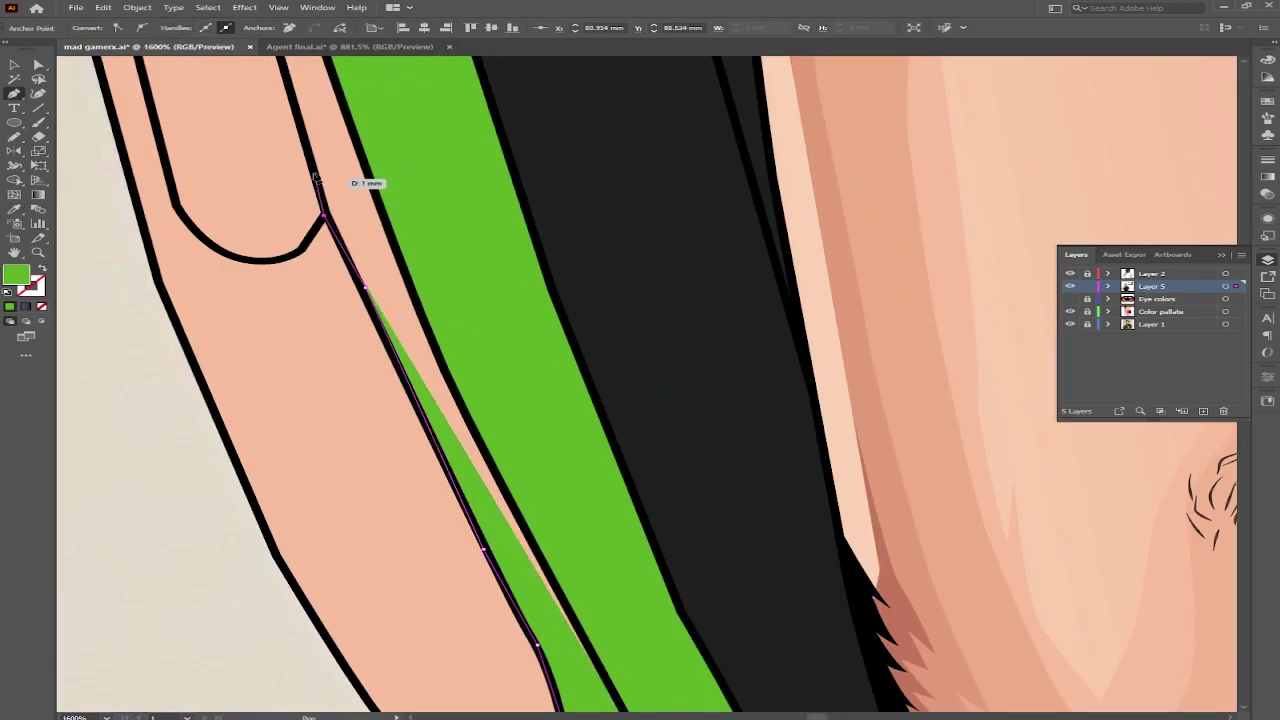
scroll(315, 178, "up", 3)
scroll(428, 366, "down", 5)
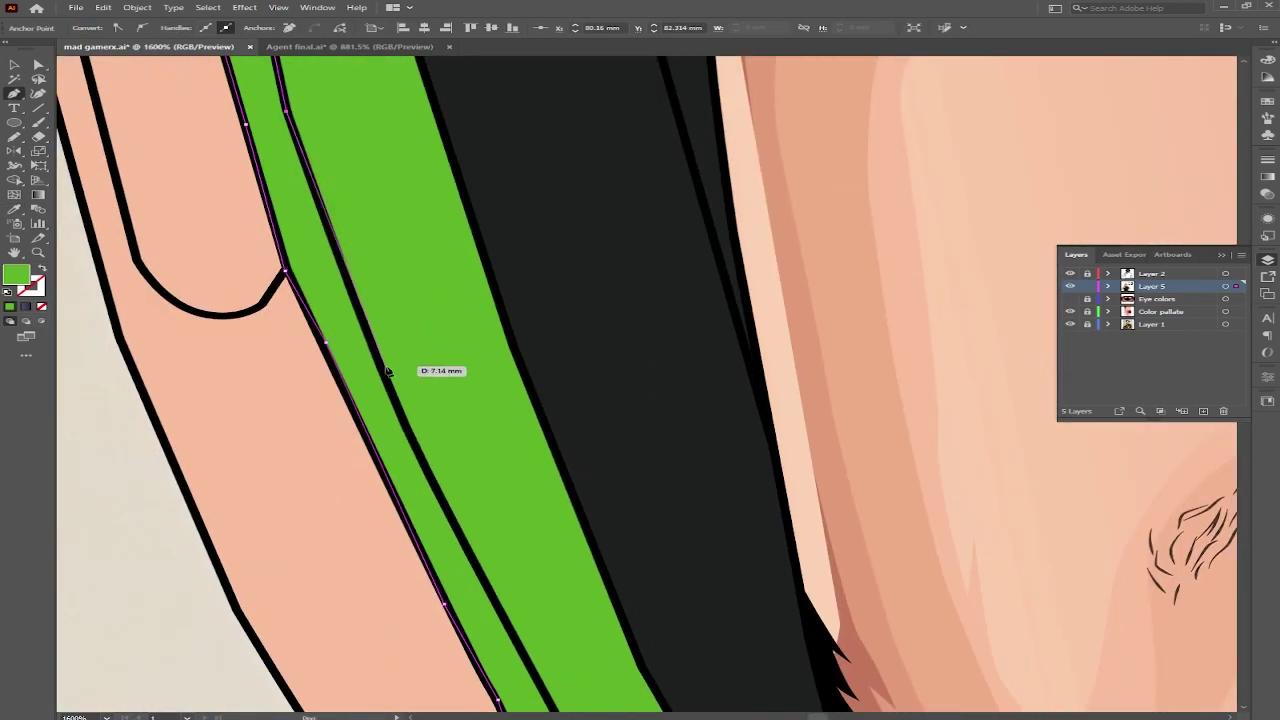
scroll(500, 534, "down", 5)
scroll(500, 534, "down", 5)
scroll(500, 534, "down", 3)
scroll(260, 420, "up", 3)
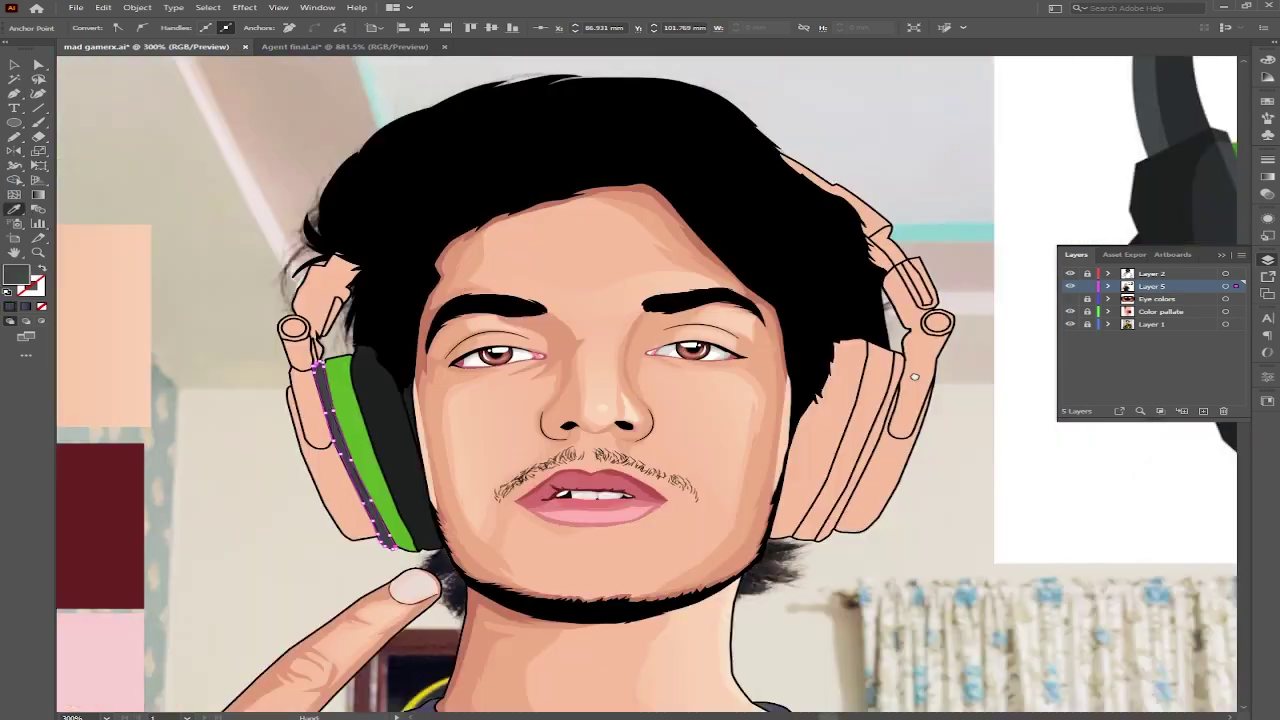
scroll(380, 369, "up", 3)
scroll(380, 369, "up", 3)
scroll(533, 393, "up", 1)
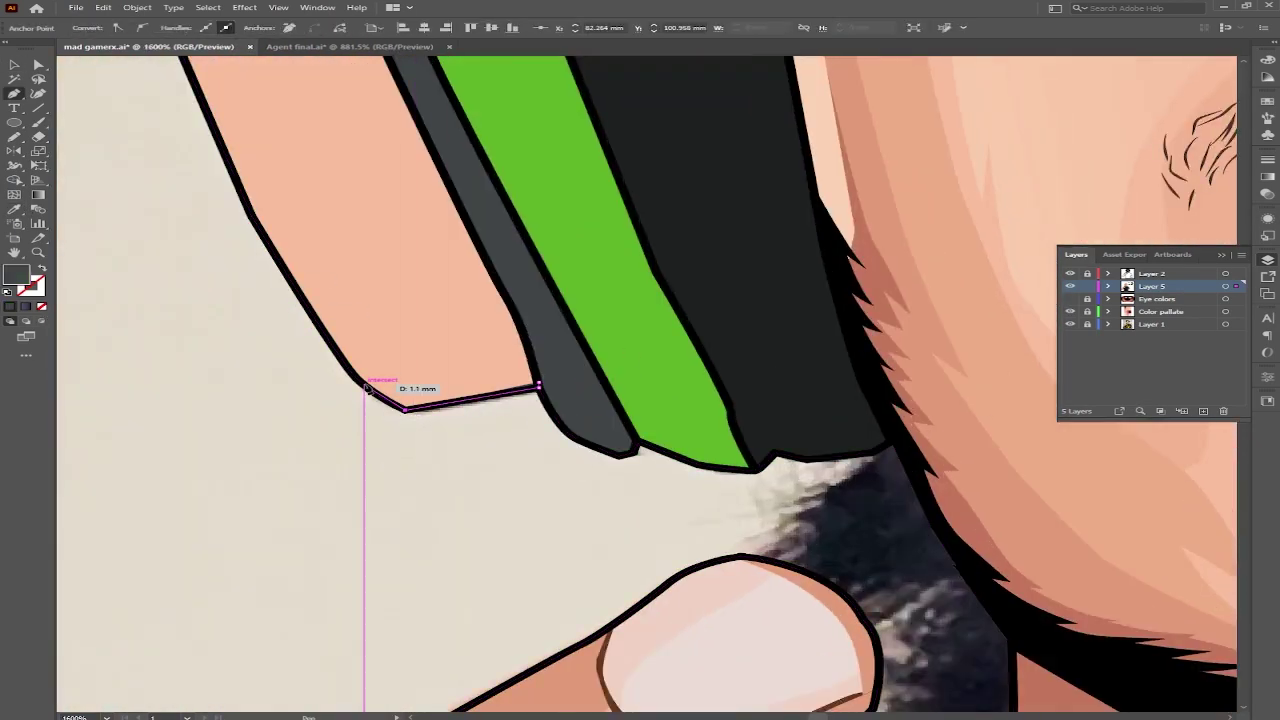
scroll(238, 188, "up", 5)
scroll(414, 80, "down", 3)
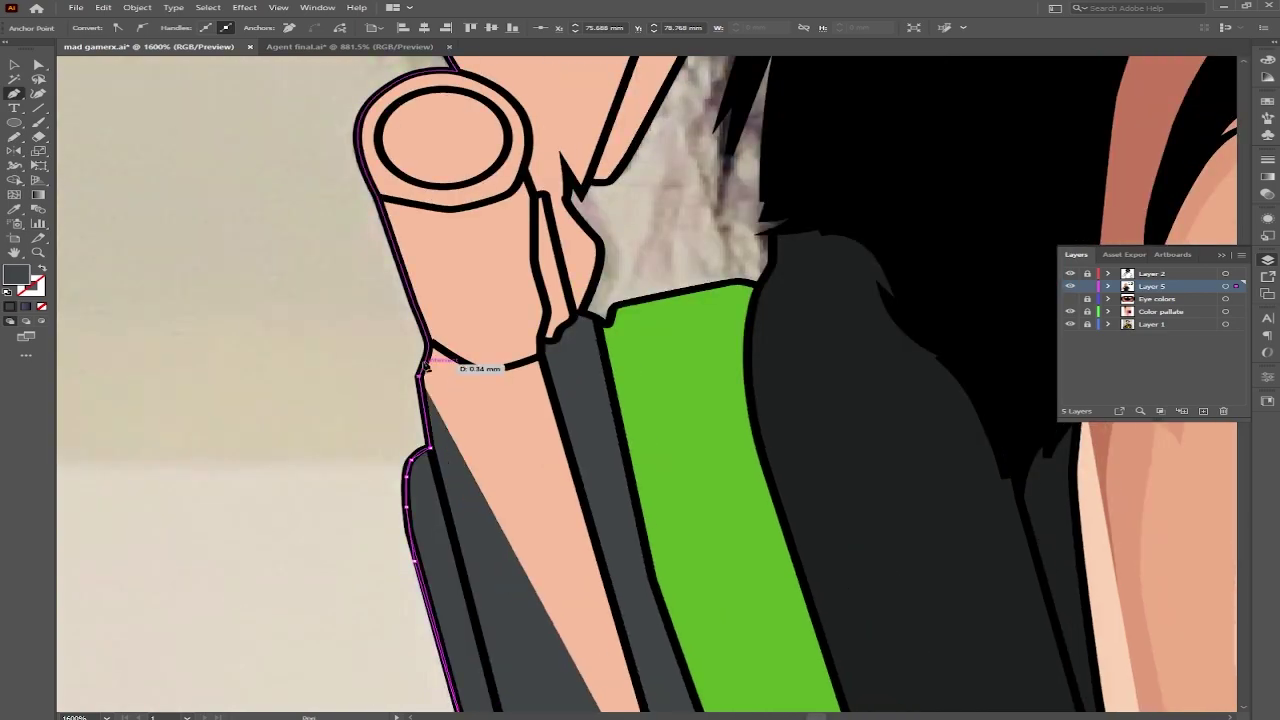
scroll(477, 363, "down", 3)
scroll(493, 305, "right", 5)
scroll(437, 486, "up", 4)
scroll(408, 292, "down", 2)
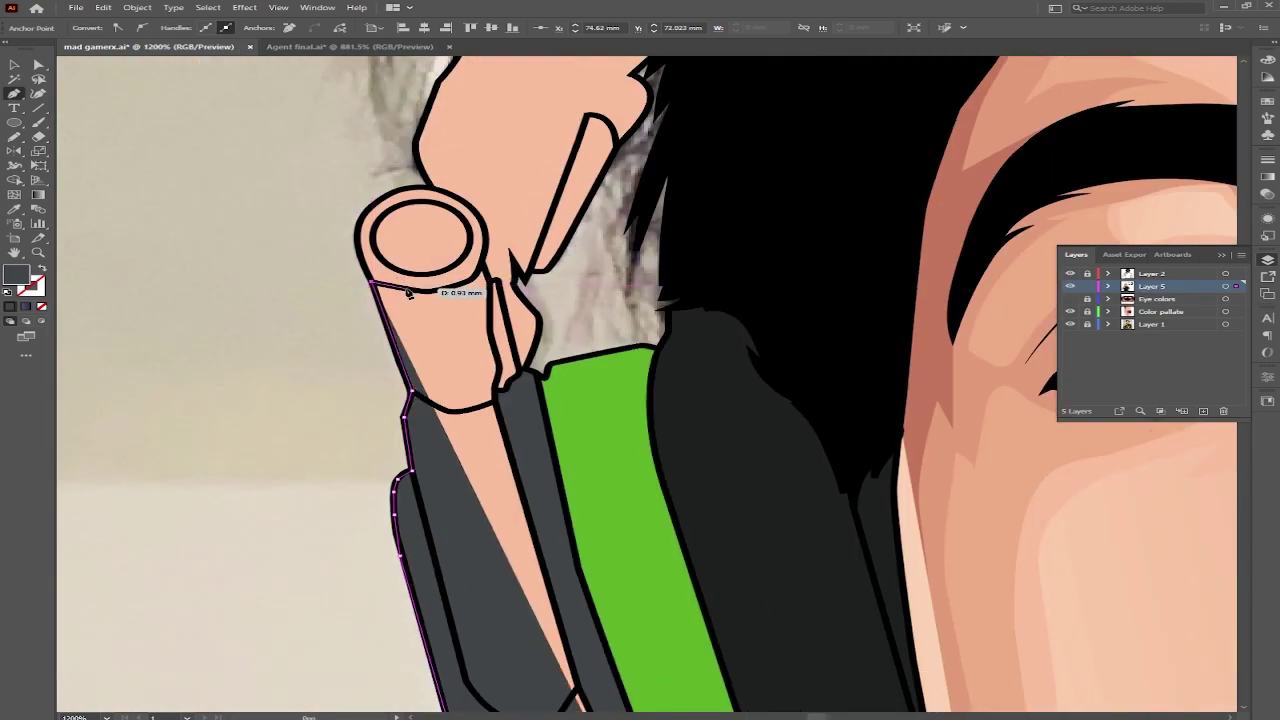
scroll(484, 310, "up", 1)
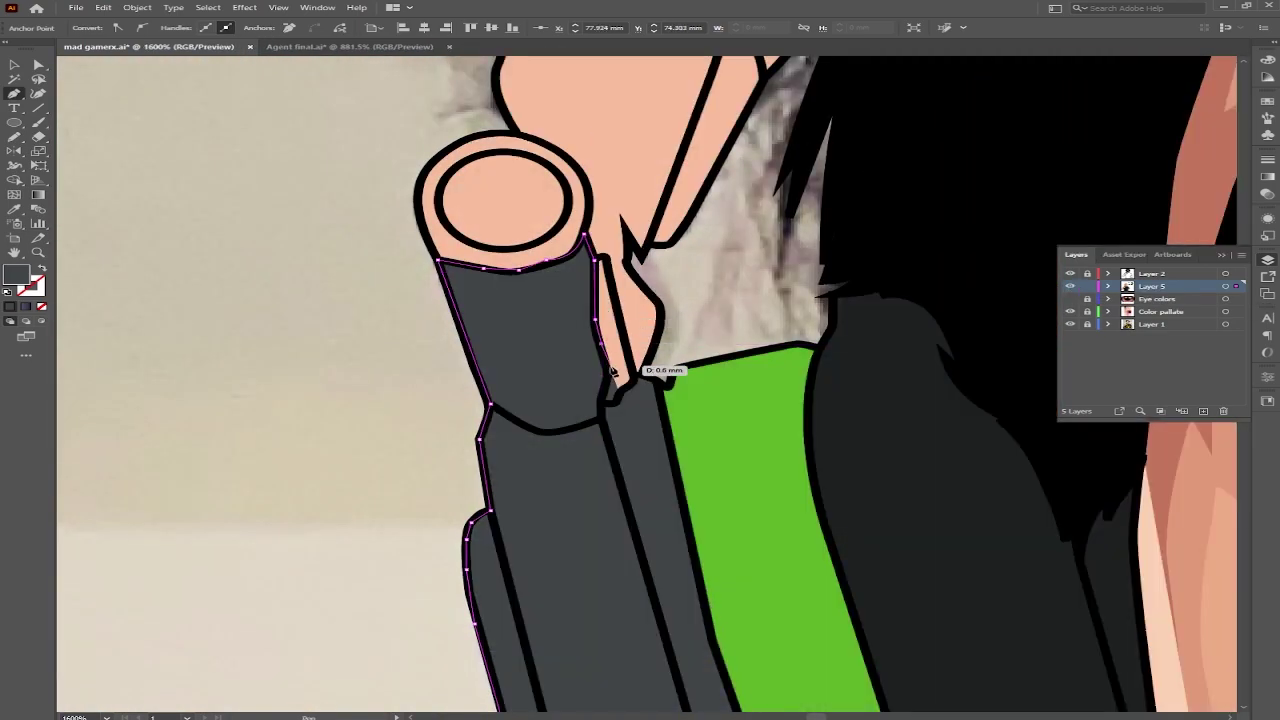
scroll(601, 418, "down", 2)
scroll(634, 486, "right", 2)
scroll(634, 486, "down", 2)
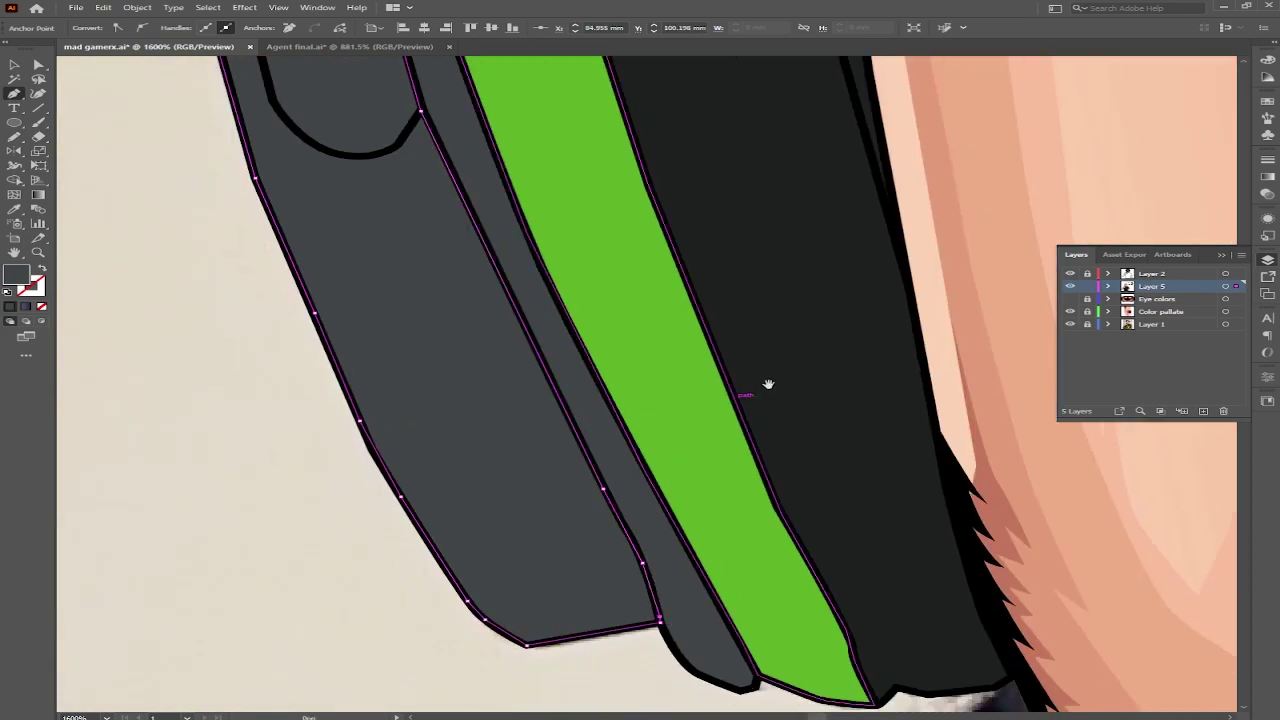
key("ctrl+0")
scroll(583, 286, "up", 6)
scroll(586, 296, "up", 3)
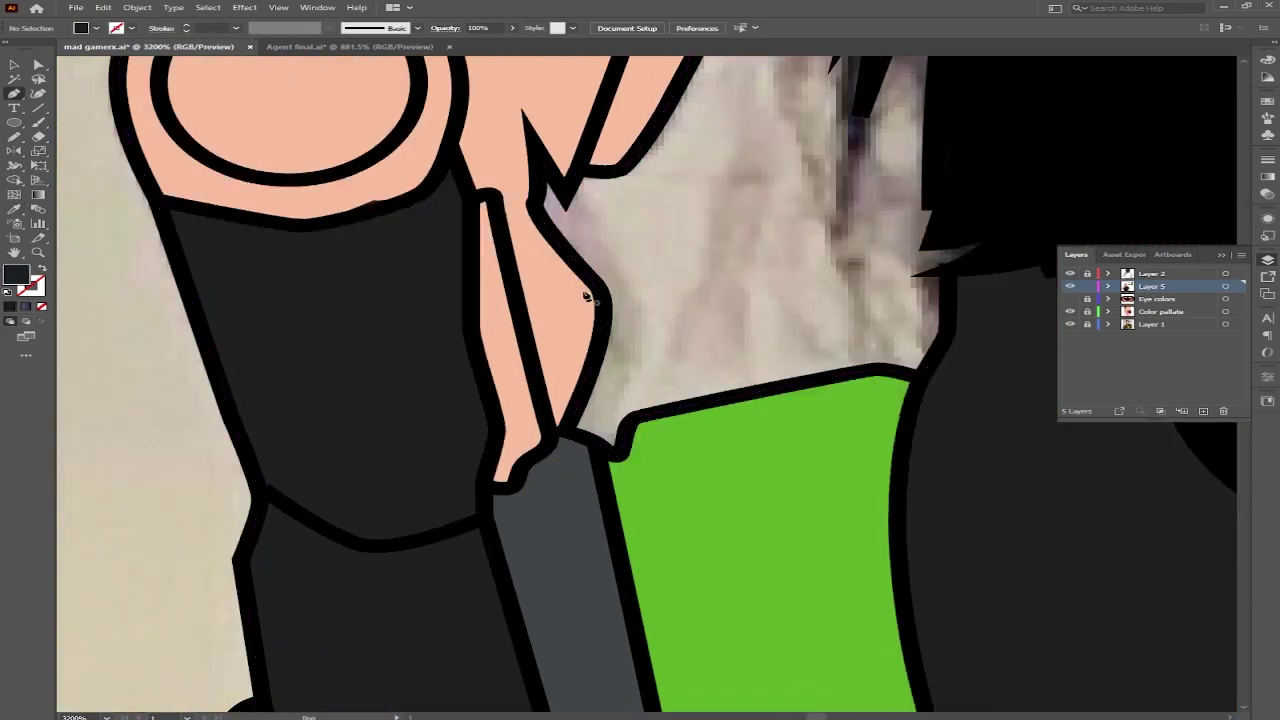
scroll(586, 296, "up", 1)
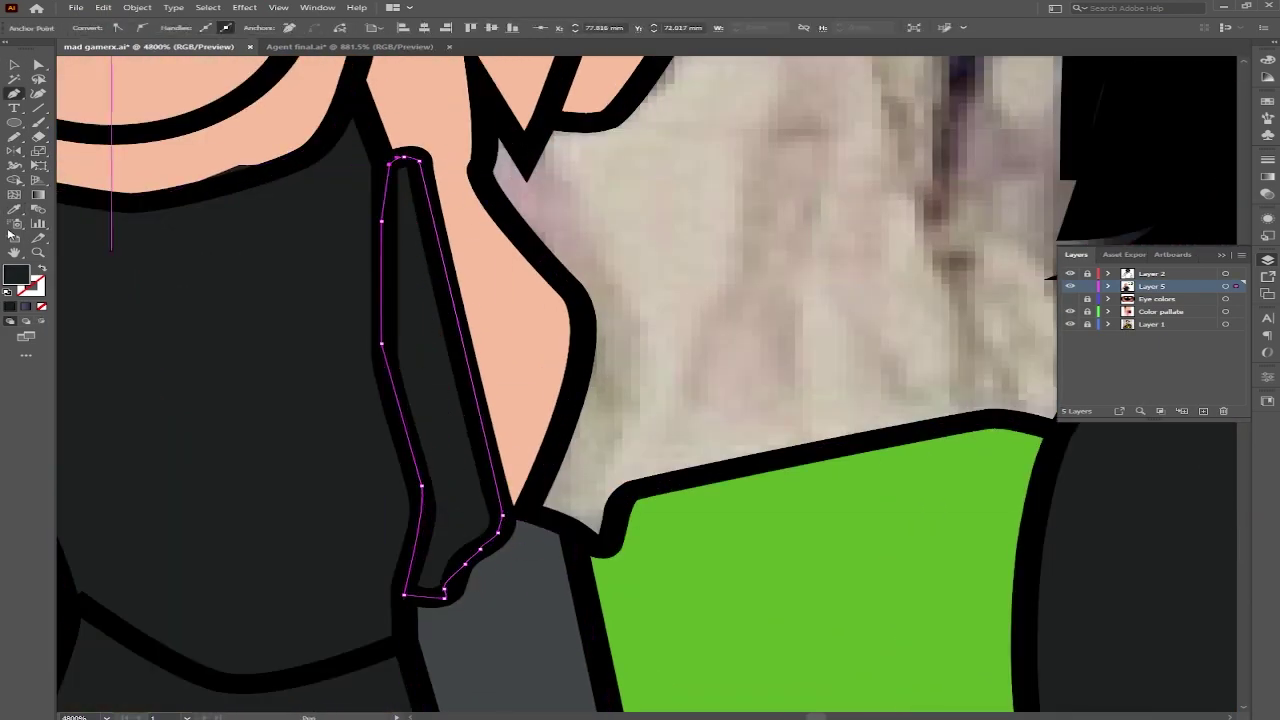
scroll(451, 400, "down", 3)
scroll(531, 263, "up", 2)
Step: Draw the ear cup's inner circle and fill it green
left_click(527, 189)
left_click(625, 206)
left_click(690, 280)
left_click(625, 374)
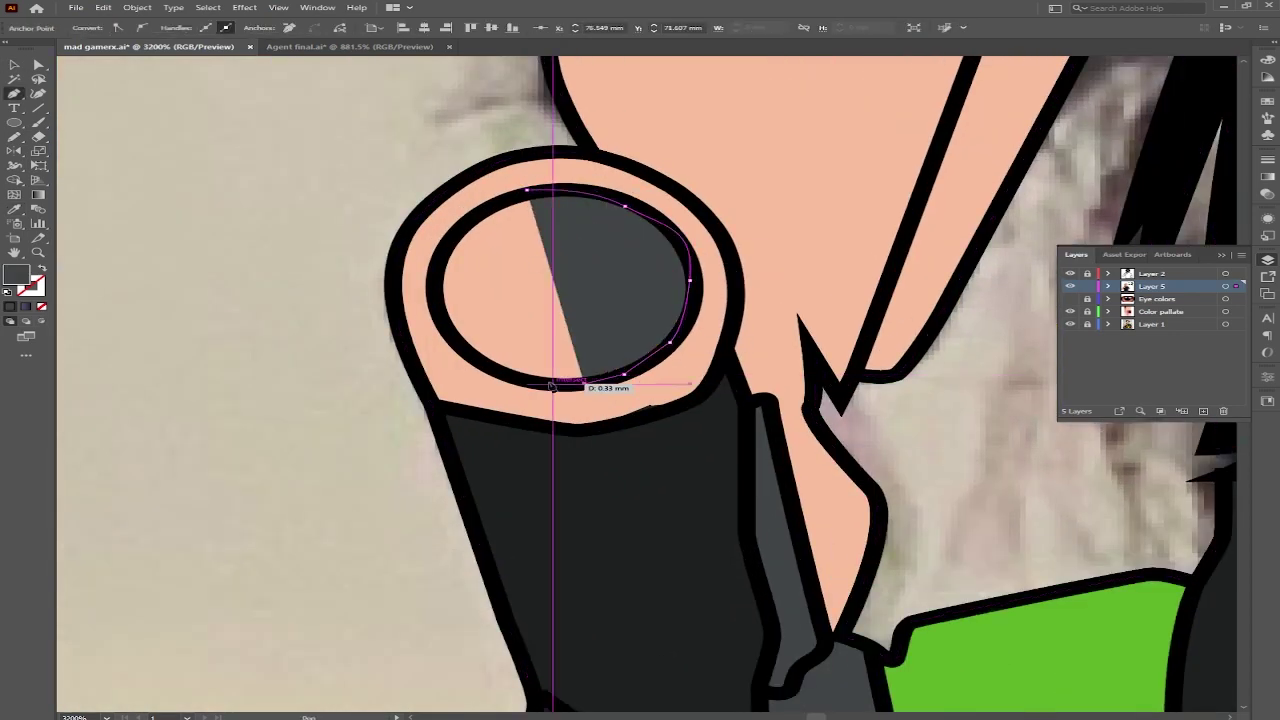
left_click(905, 630)
key("ctrl+shift+a")
Step: Colour the ear cup's outer ring grey and deselect it
key("p")
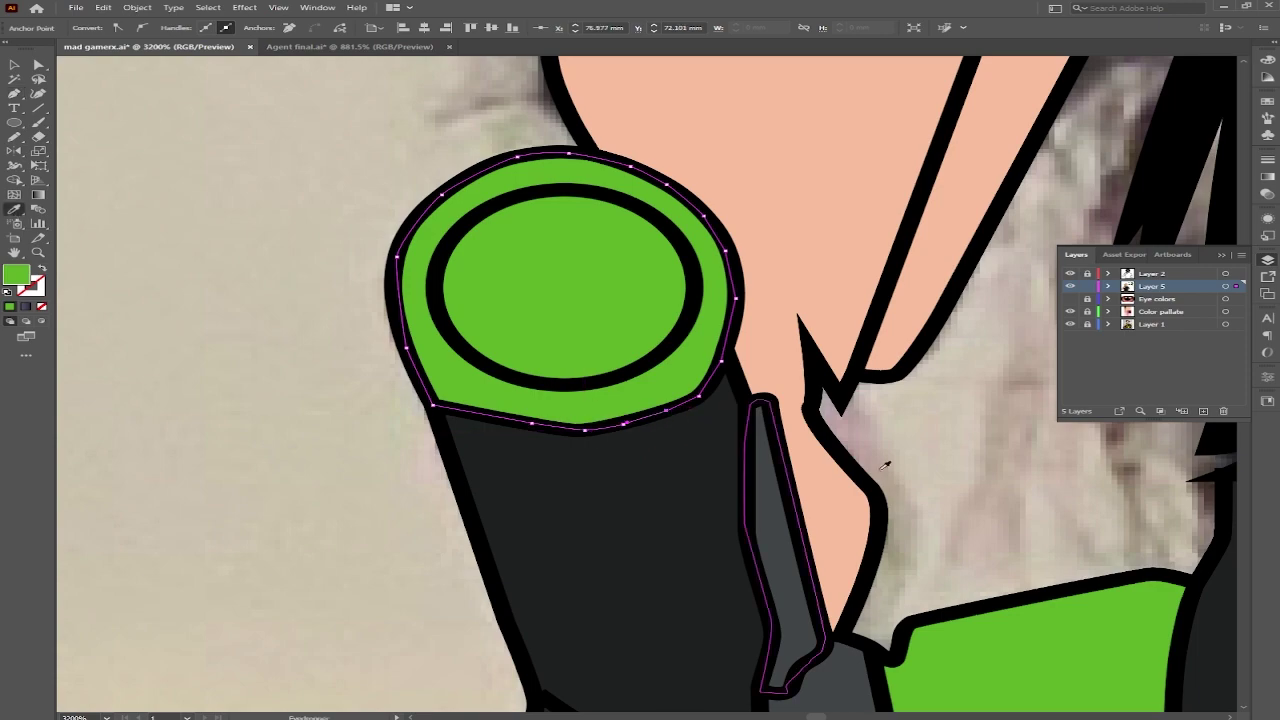
left_click(772, 450)
key("v")
key("ctrl+shift+a")
scroll(614, 286, "down", 2)
scroll(658, 404, "up", 1)
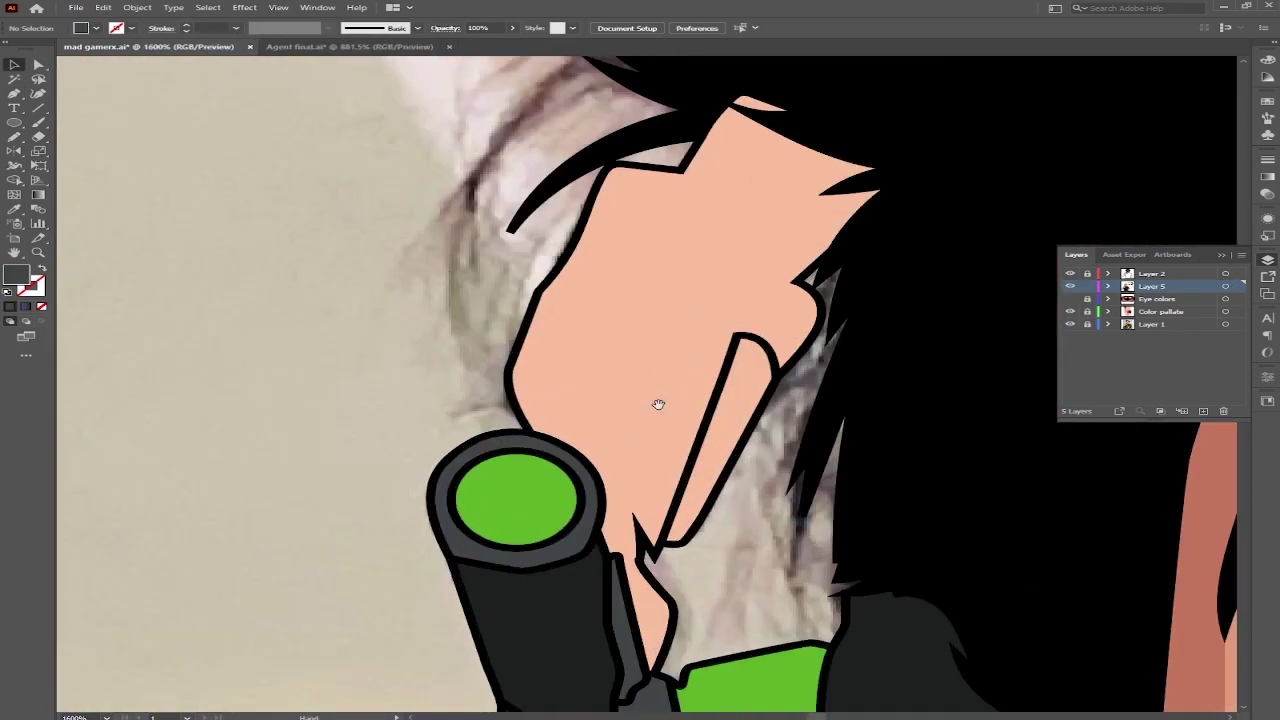
scroll(658, 404, "up", 1)
Step: Trace a closed dark grey headband shape from above the ear cup down to the cup
key("p")
left_click(645, 226)
left_click(590, 320)
left_click(487, 312)
left_click(467, 330)
scroll(375, 507, "down", 3)
left_click(457, 449)
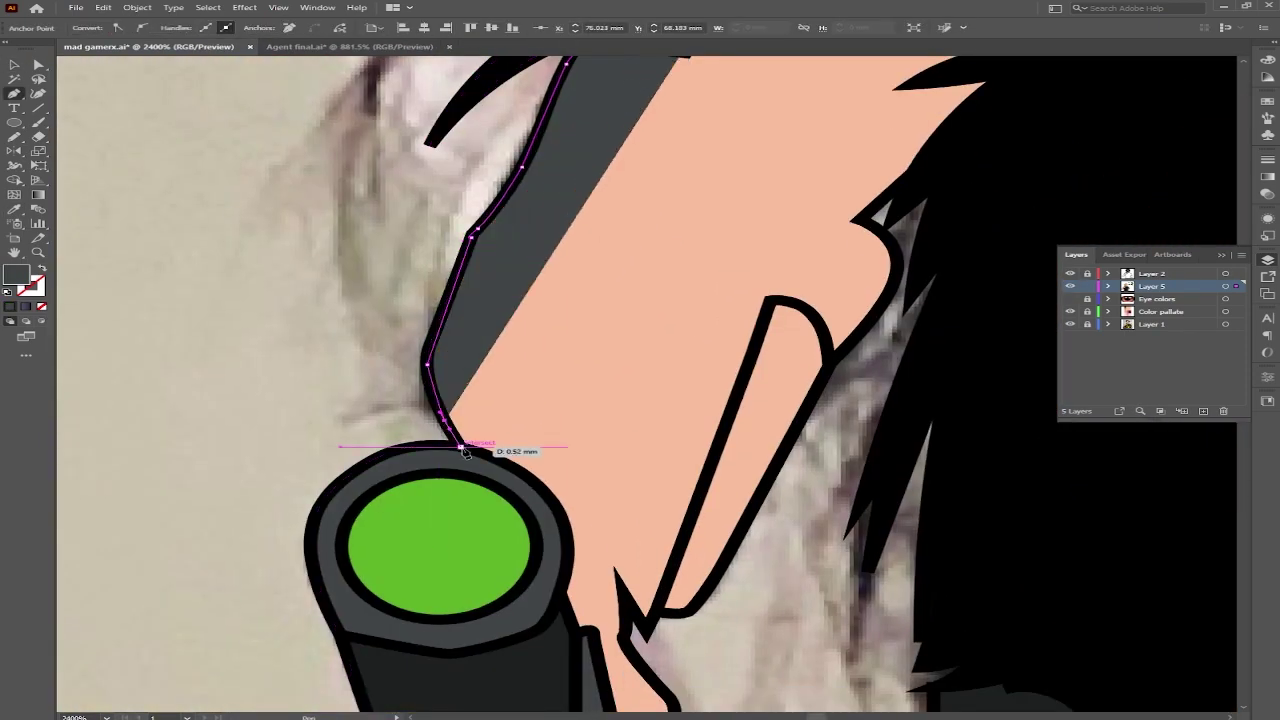
scroll(608, 586, "down", 2)
left_click(565, 580)
Step: Fill the gap between the hair edge and the ear cup with a closed dark shape
left_click(597, 497)
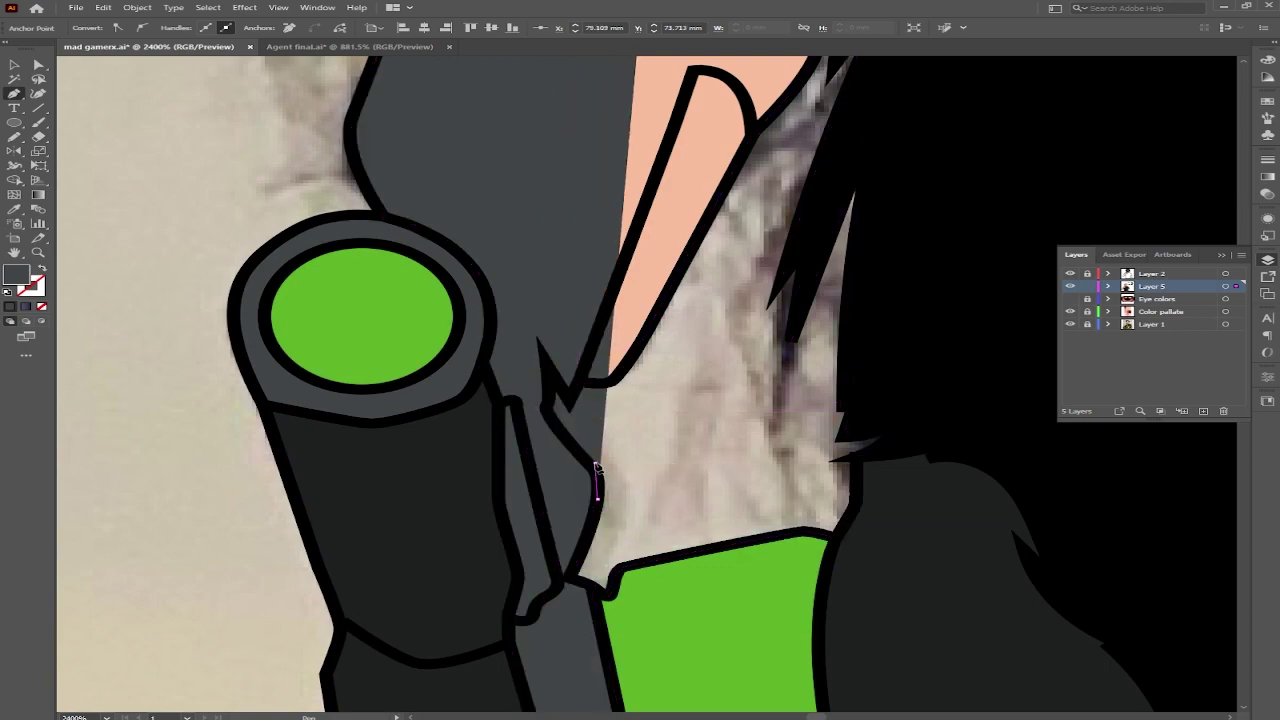
scroll(600, 395, "up", 5)
left_click(651, 451)
left_click(663, 334)
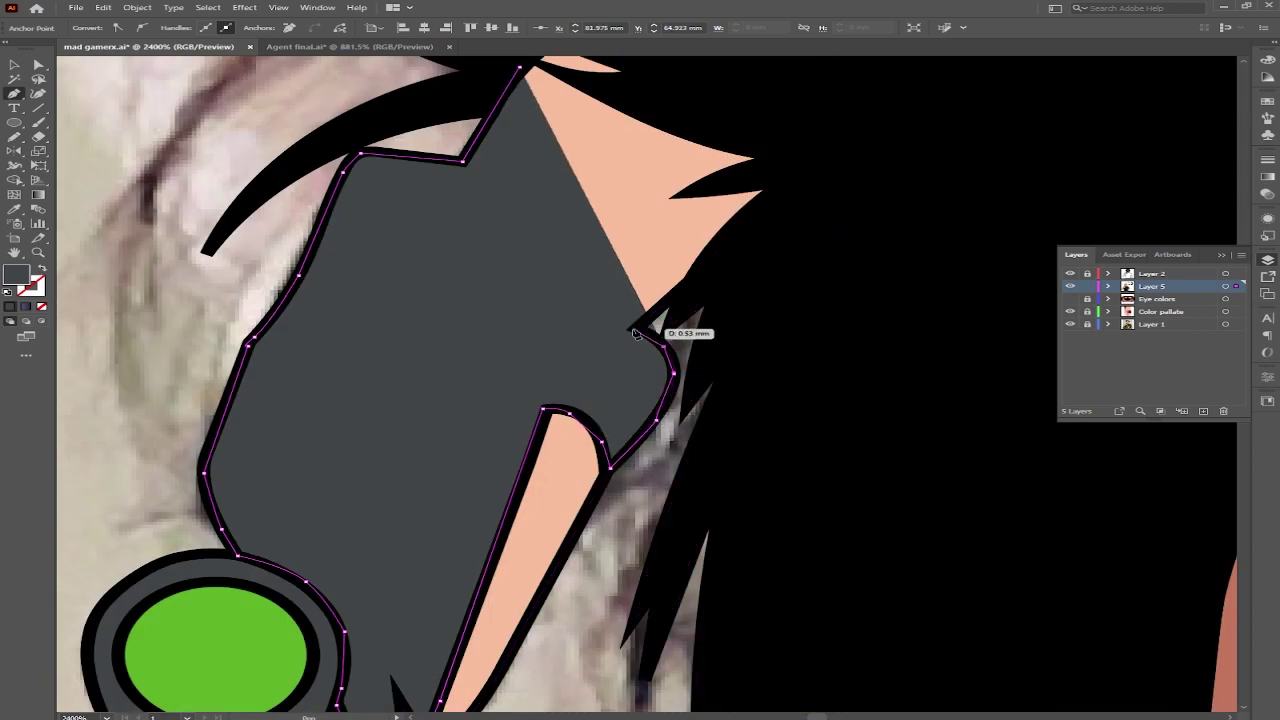
scroll(669, 334, "up", 3)
left_click(775, 205)
left_click(674, 197)
scroll(663, 366, "down", 5)
scroll(580, 349, "down", 3)
scroll(651, 380, "up", 3)
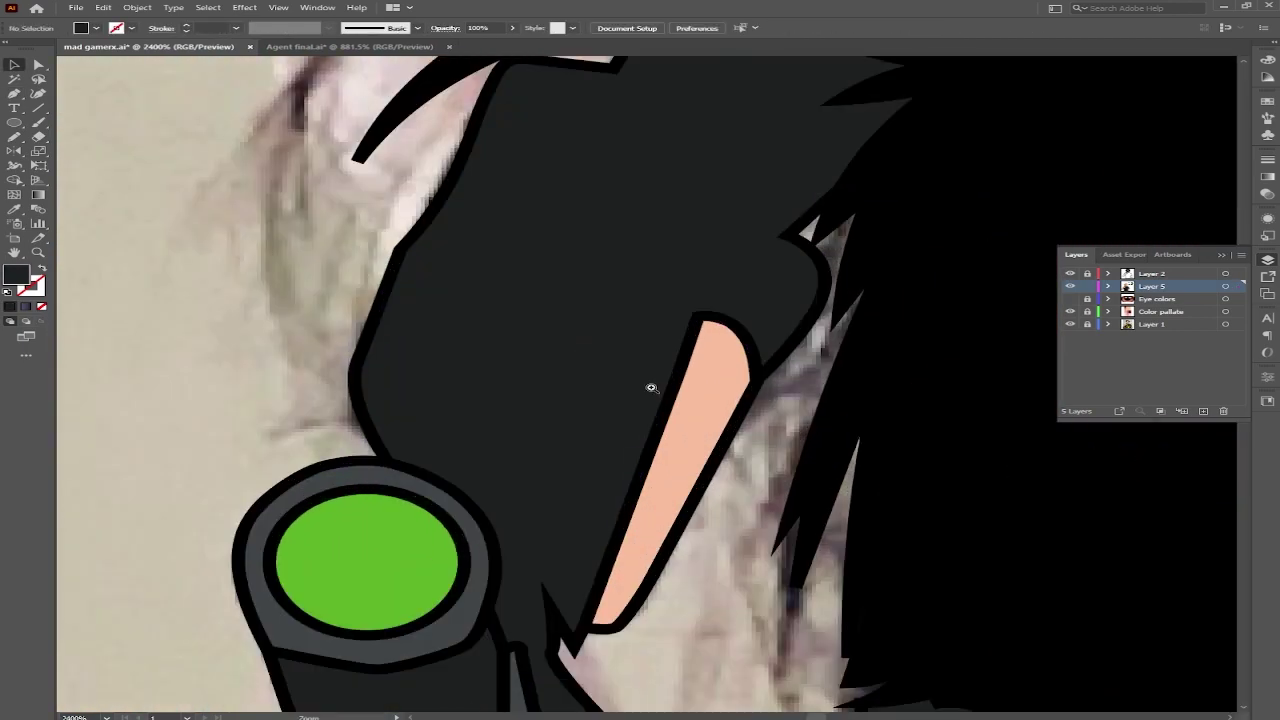
Step: Cover the remaining peach sliver with a closed dark outline and deselect it
left_click(654, 90)
left_click(500, 498)
left_click(548, 496)
left_click(659, 305)
left_click(733, 168)
left_click(719, 118)
left_click_drag(654, 90, 660, 92)
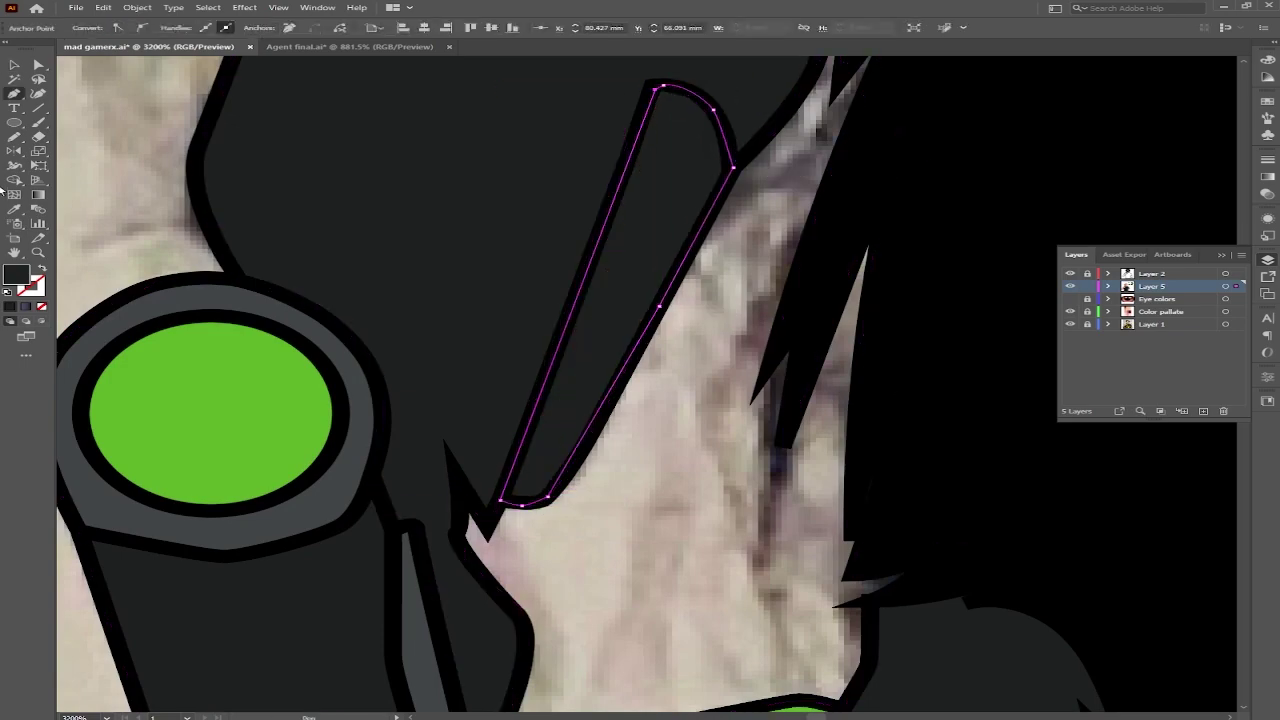
key("v")
scroll(664, 302, "down", 5)
scroll(664, 302, "down", 5)
scroll(664, 302, "up", 3)
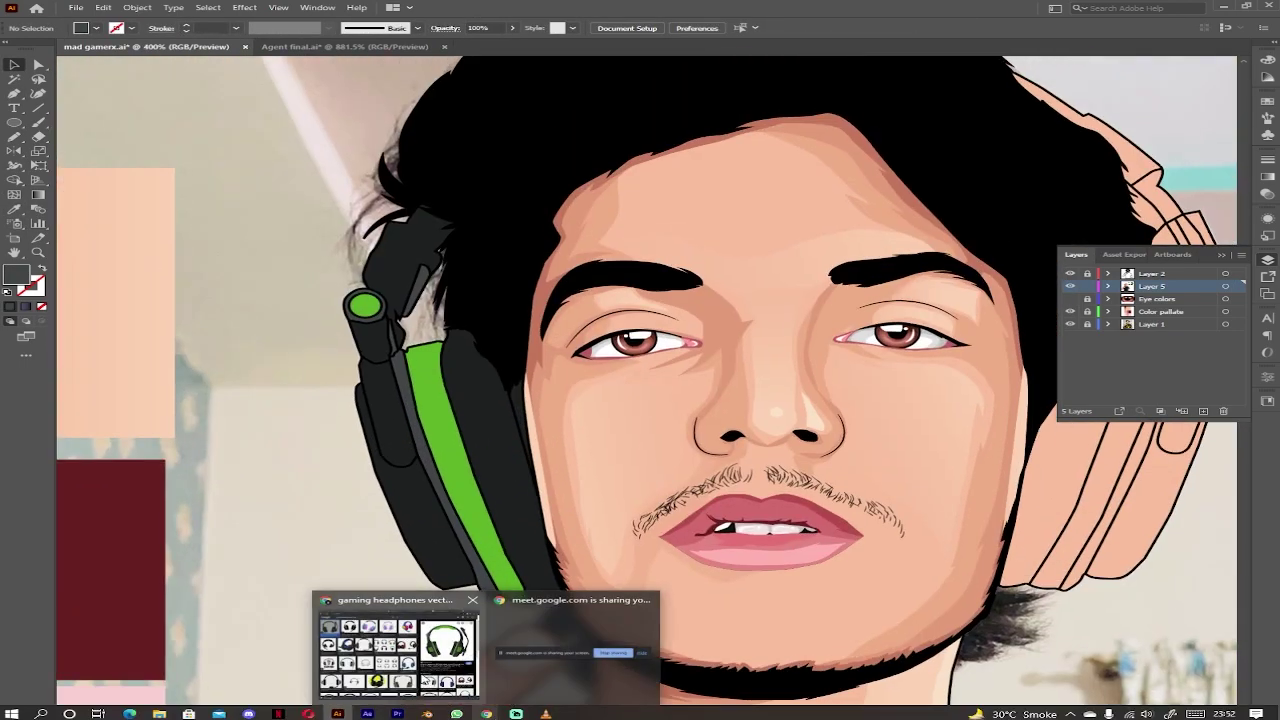
Step: Begin a curved pen outline of the right ear cup along the hair edge
key("p")
scroll(657, 406, "up", 3)
left_click_drag(826, 289, 575, 321)
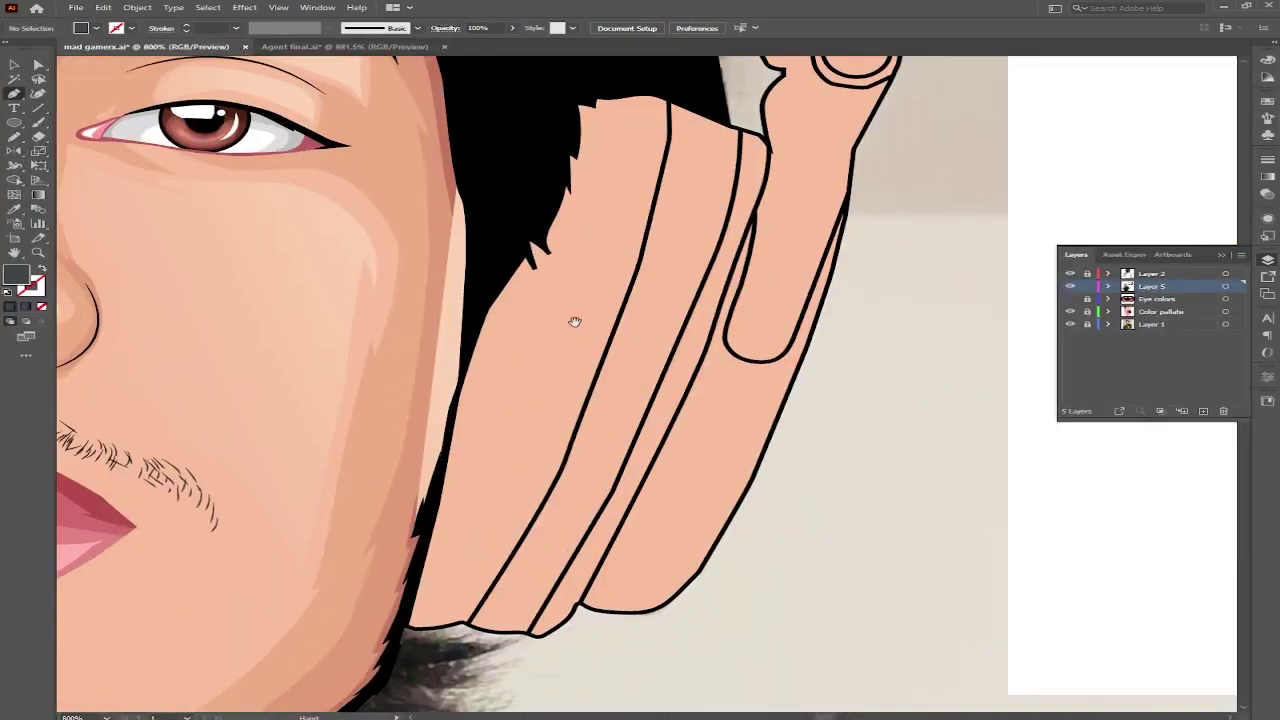
scroll(575, 321, "up", 1)
left_click_drag(543, 228, 545, 232)
left_click_drag(494, 483, 600, 250)
scroll(600, 250, "up", 2)
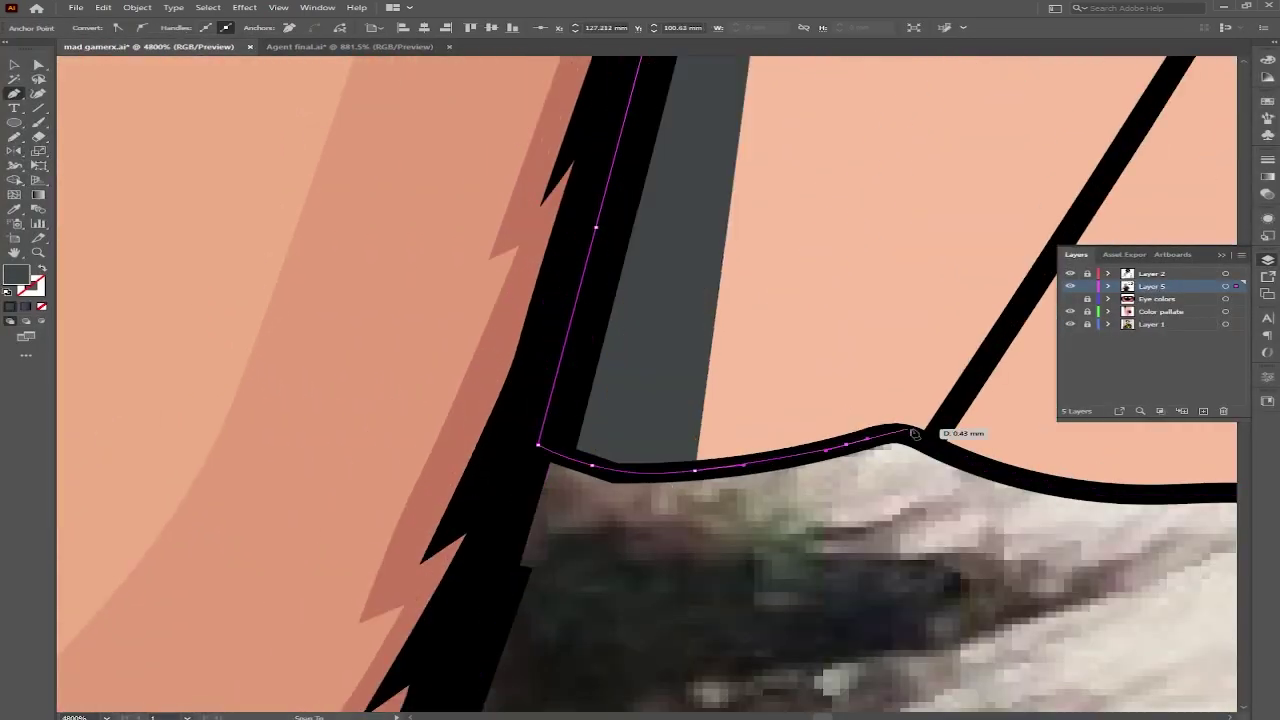
scroll(695, 301, "up", 1)
scroll(695, 301, "down", 1)
scroll(695, 301, "down", 1)
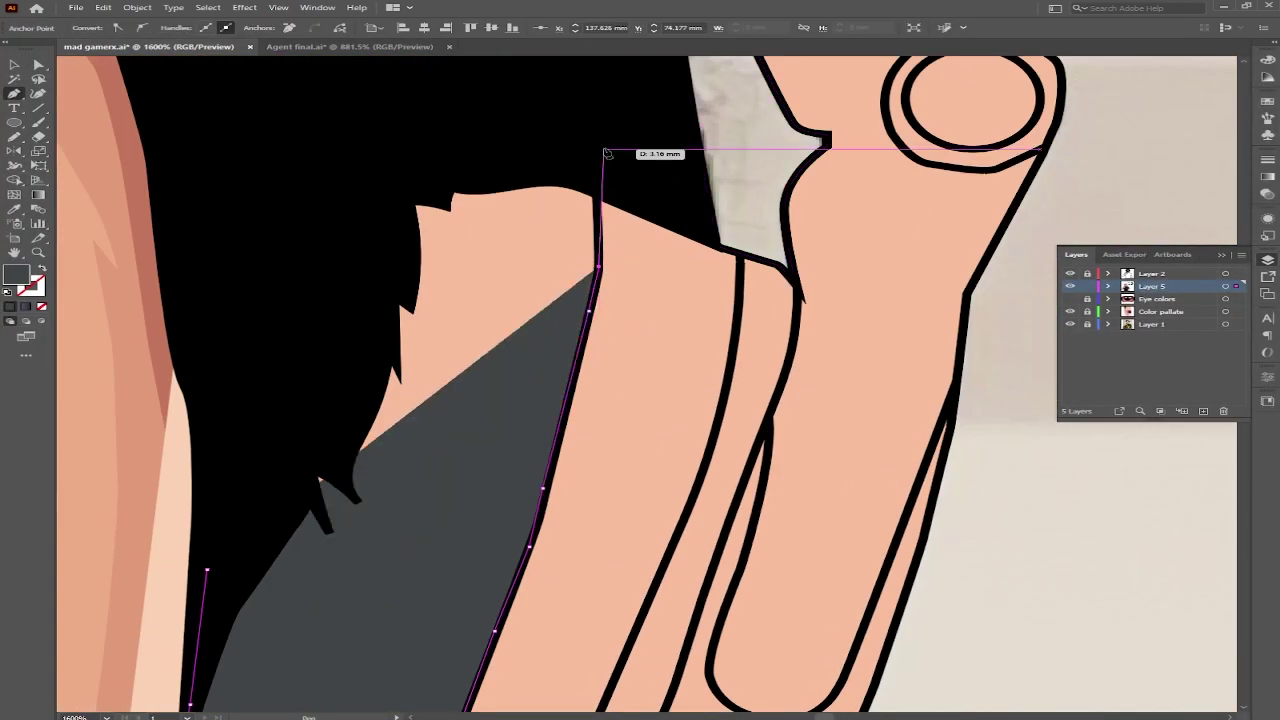
scroll(393, 366, "down", 3)
scroll(990, 310, "up", 2)
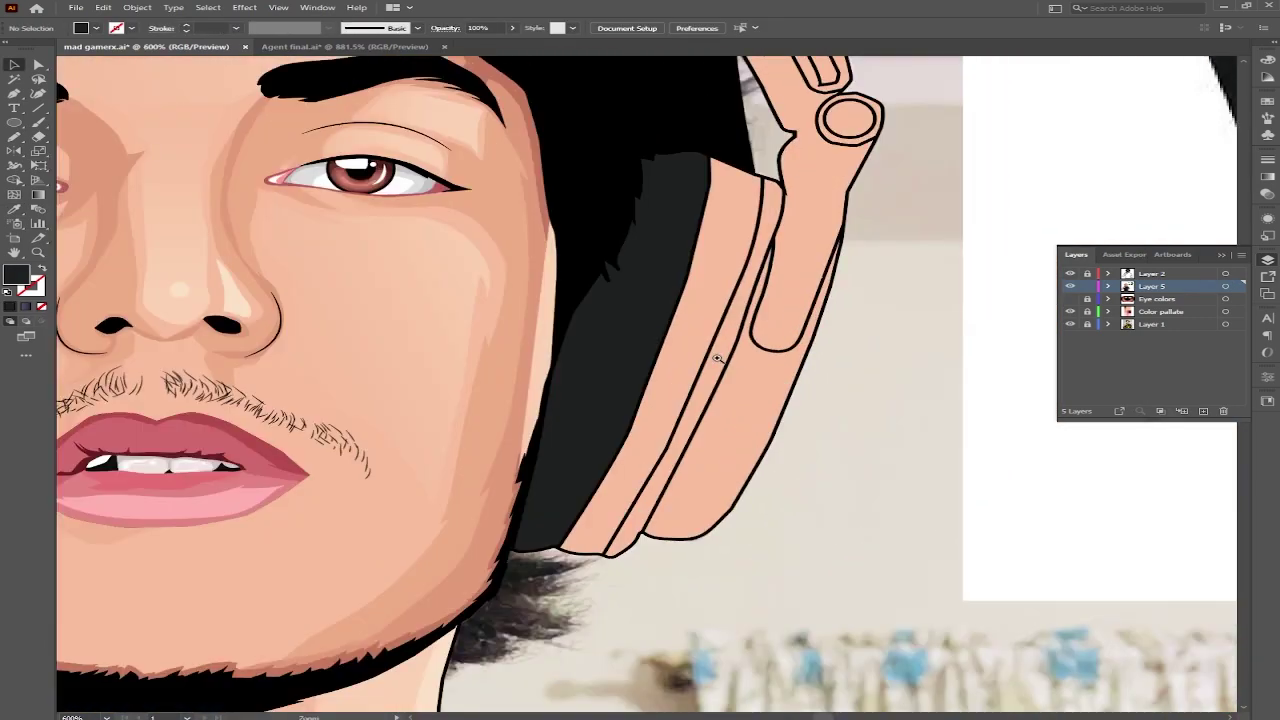
scroll(608, 357, "up", 2)
scroll(581, 361, "down", 3)
scroll(557, 374, "down", 5)
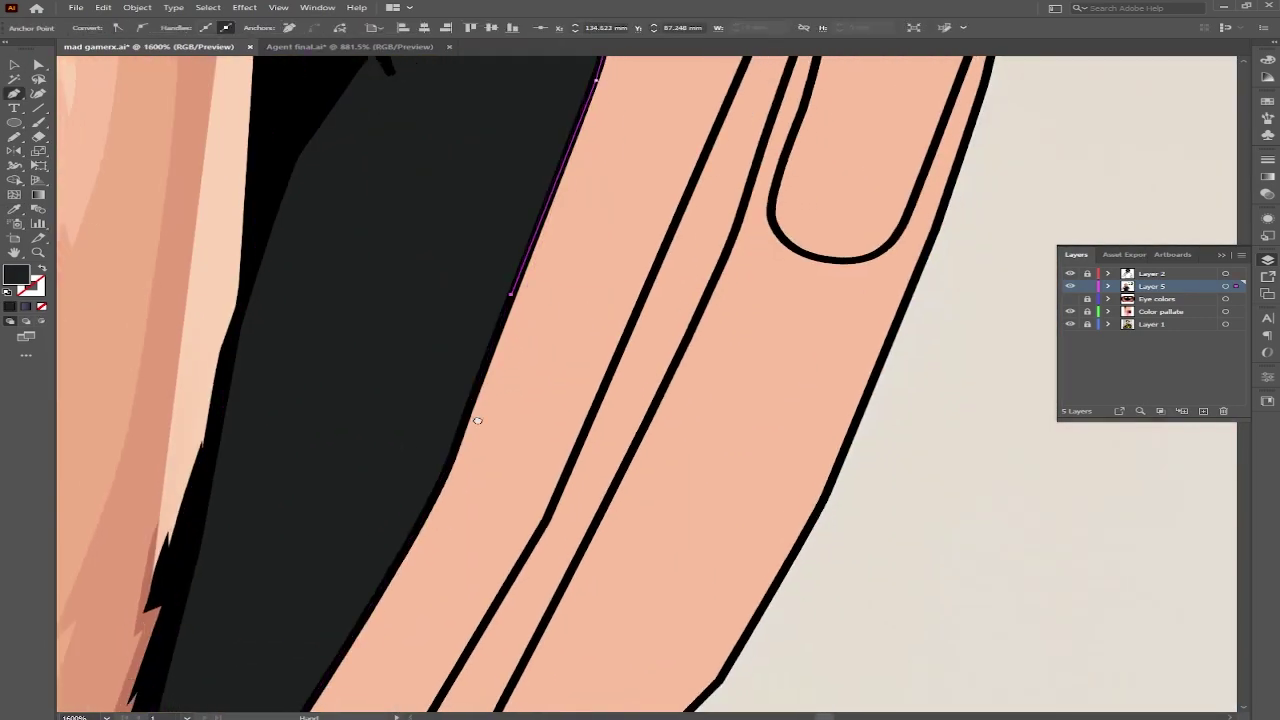
Step: Extend the dark cushion outline down the hair edge and back up the ear cup
left_click(412, 413)
left_click(400, 592)
scroll(600, 300, "up", 3)
scroll(614, 223, "up", 5)
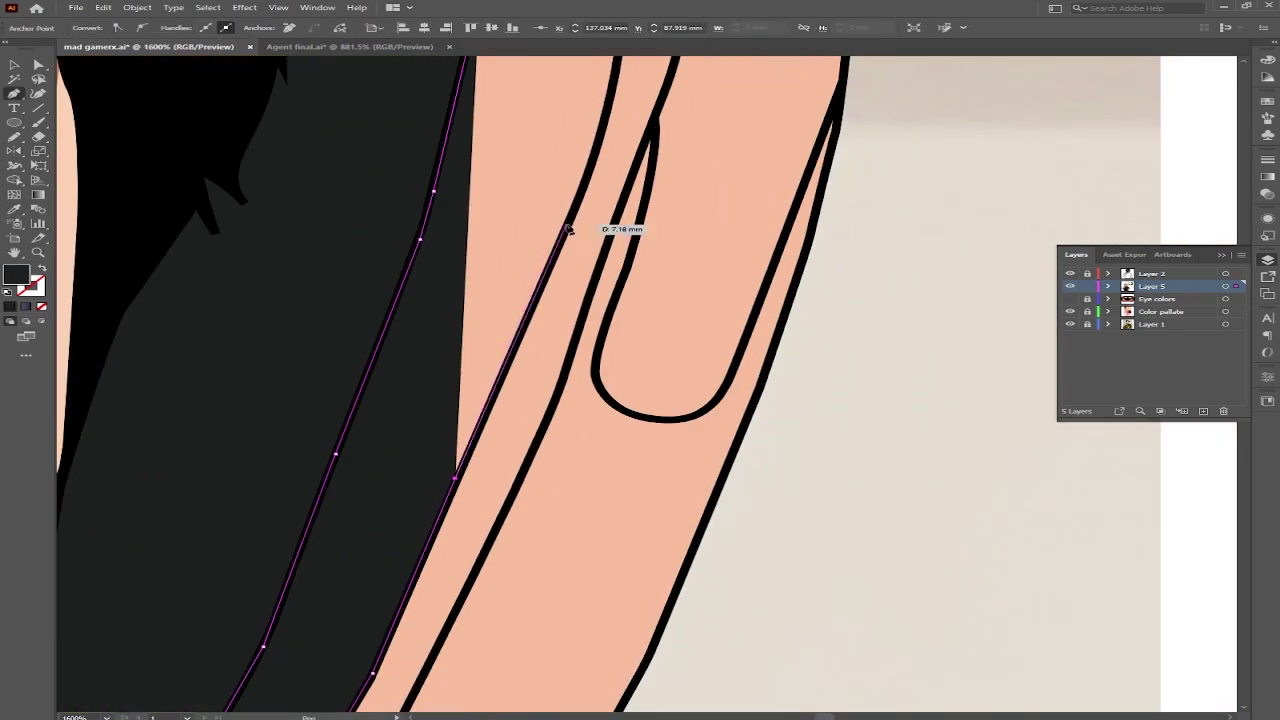
scroll(571, 357, "up", 5)
left_click(516, 297)
scroll(421, 369, "down", 5)
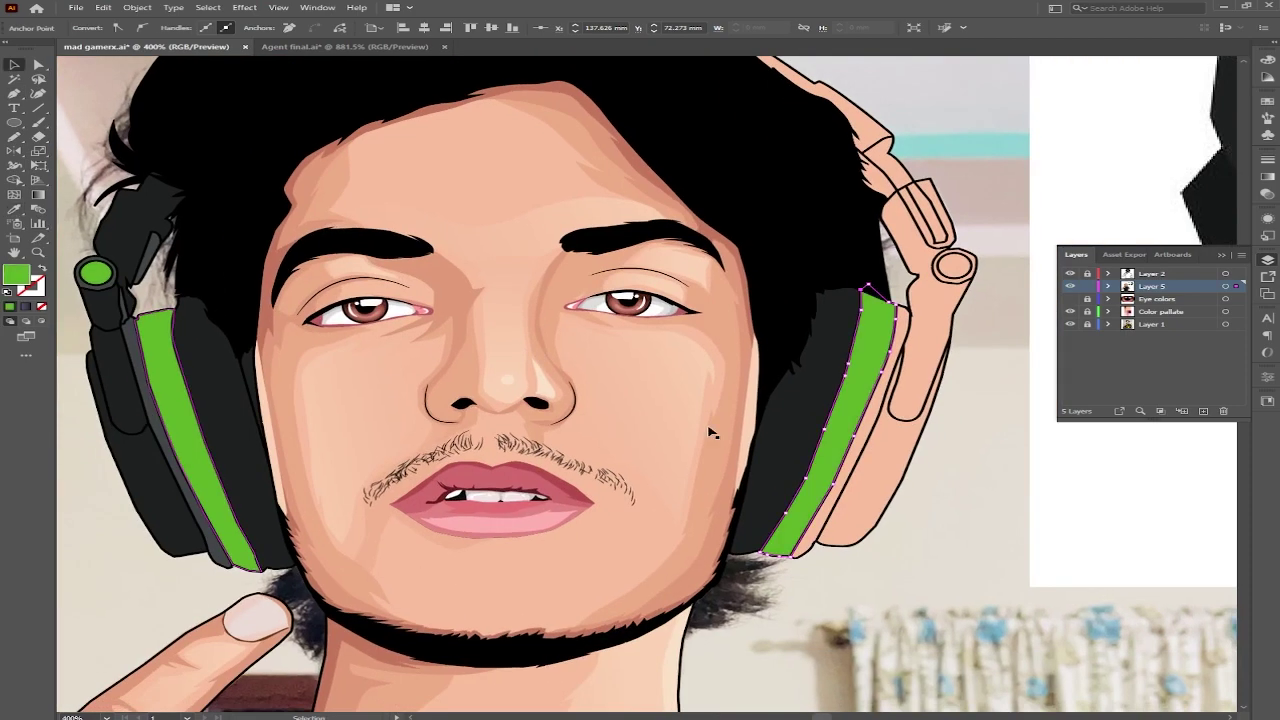
scroll(700, 340, "up", 3)
scroll(660, 330, "up", 2)
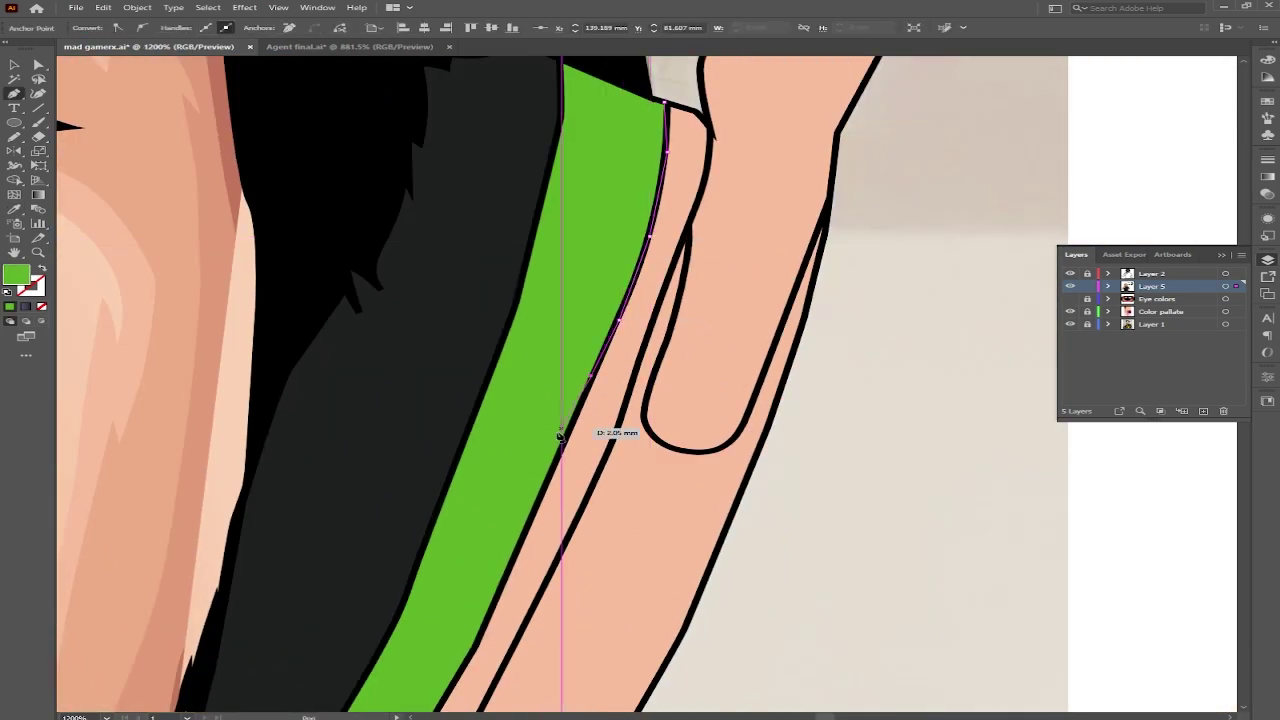
Step: Outline the green band on the right ear cup
left_click(560, 440)
scroll(565, 380, "down", 5)
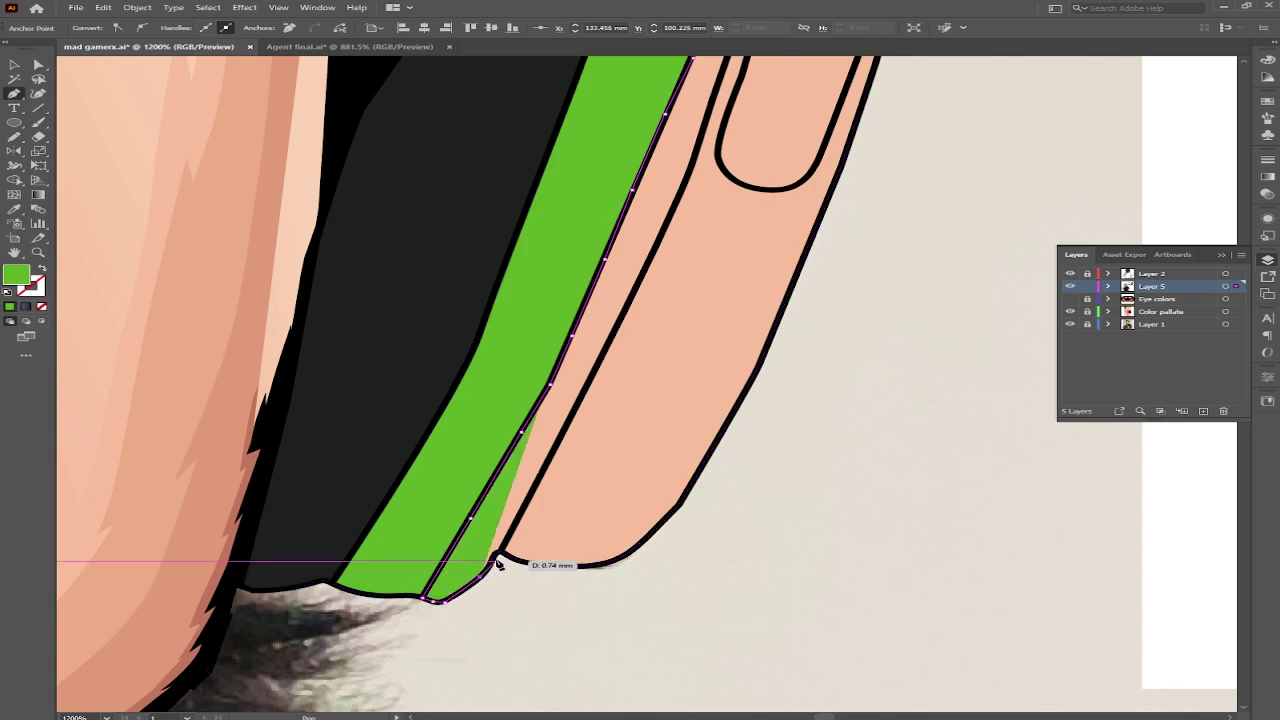
scroll(650, 230, "up", 5)
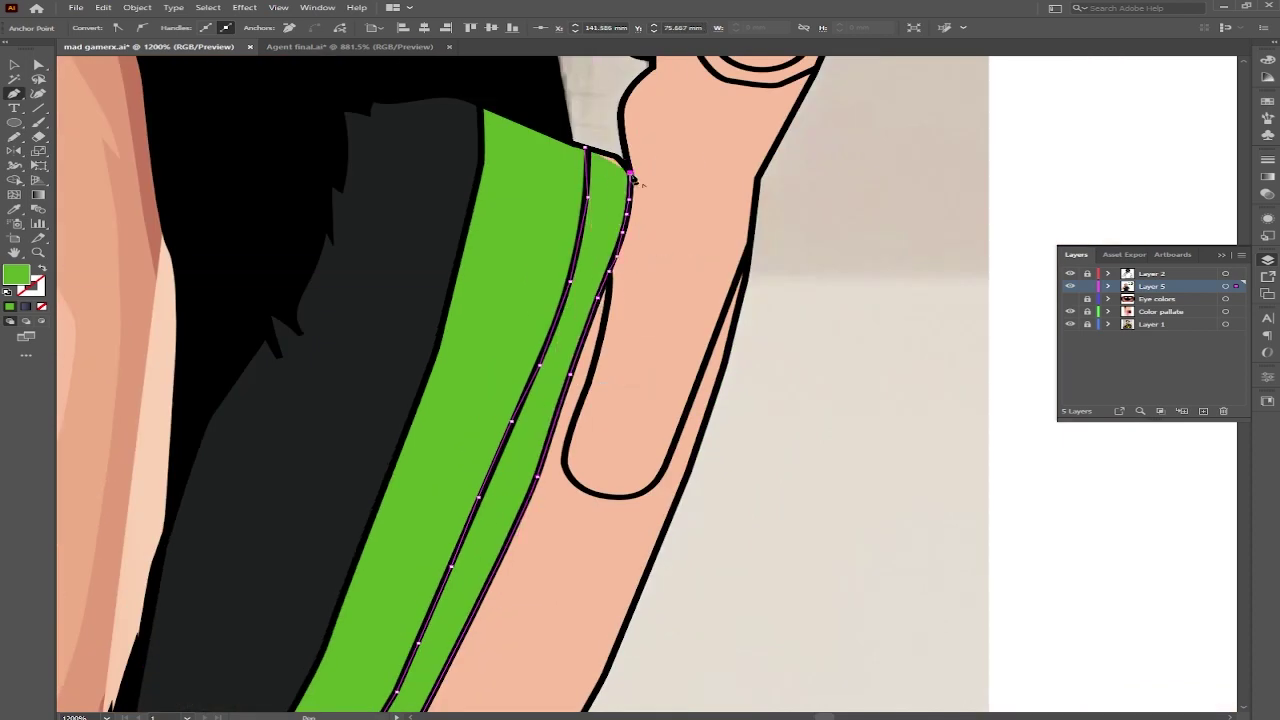
scroll(785, 313, "down", 5)
scroll(814, 423, "up", 3)
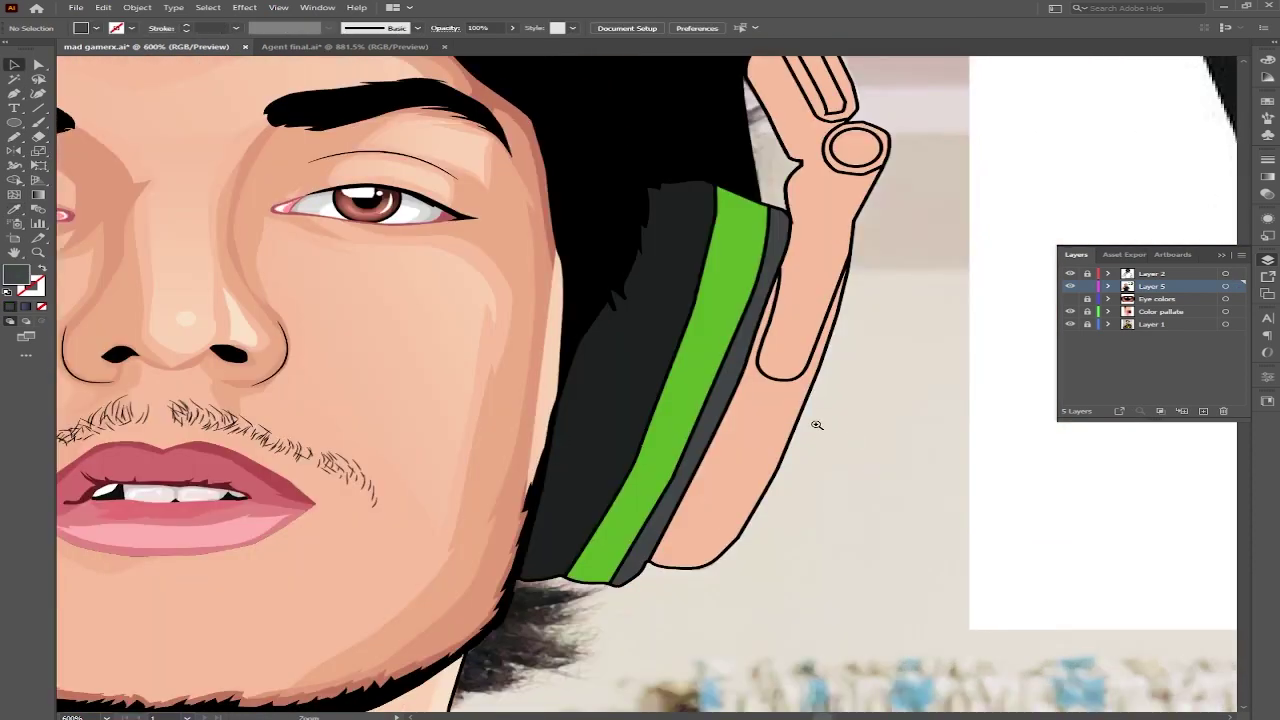
scroll(585, 320, "up", 2)
Step: Pen-trace the grey strip and dark shape over the headband beside the ear cup
scroll(585, 320, "up", 2)
left_click(634, 334)
scroll(589, 371, "down", 3)
scroll(510, 415, "down", 3)
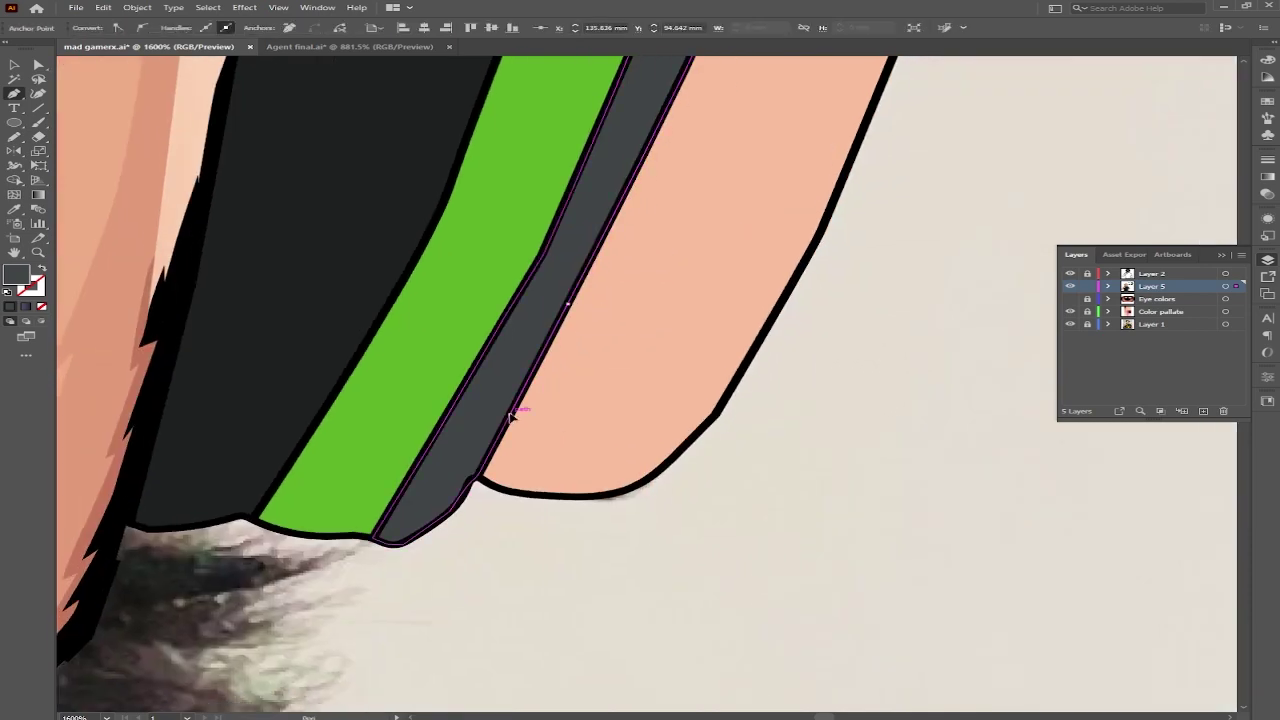
scroll(737, 406, "left", 3)
scroll(766, 300, "up", 5)
scroll(714, 297, "up", 5)
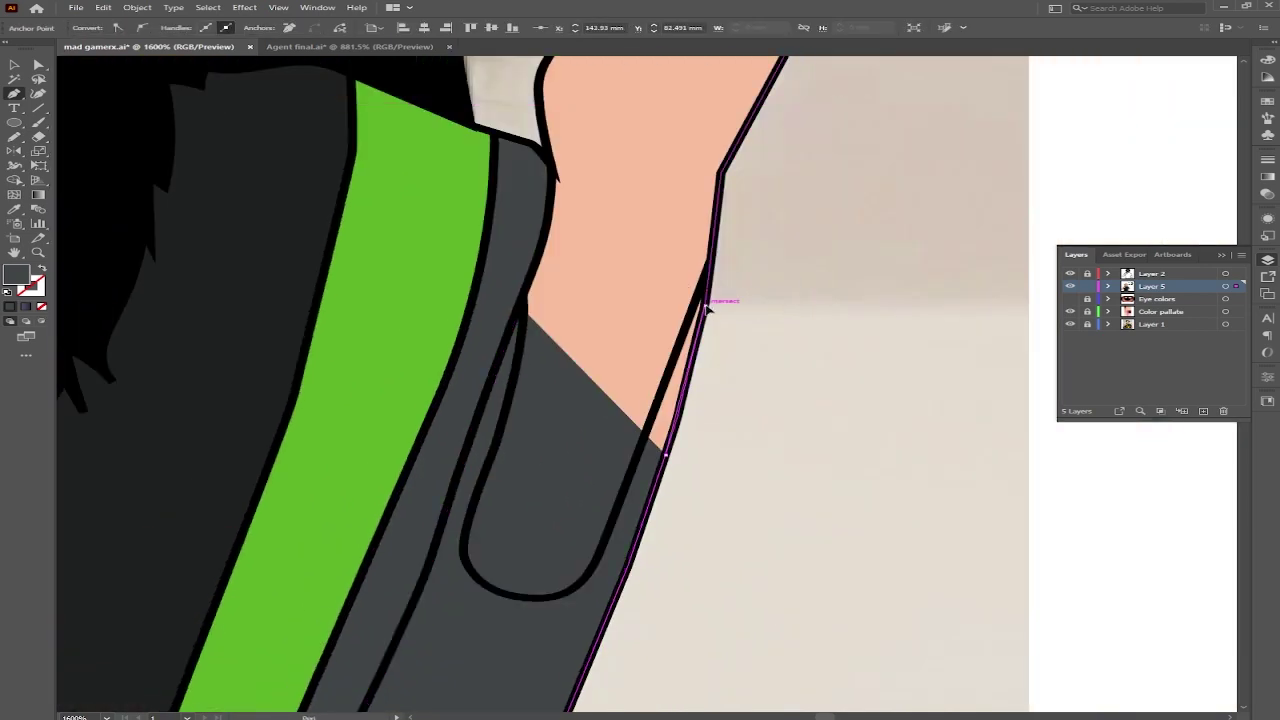
scroll(600, 403, "up", 5)
left_click(508, 342)
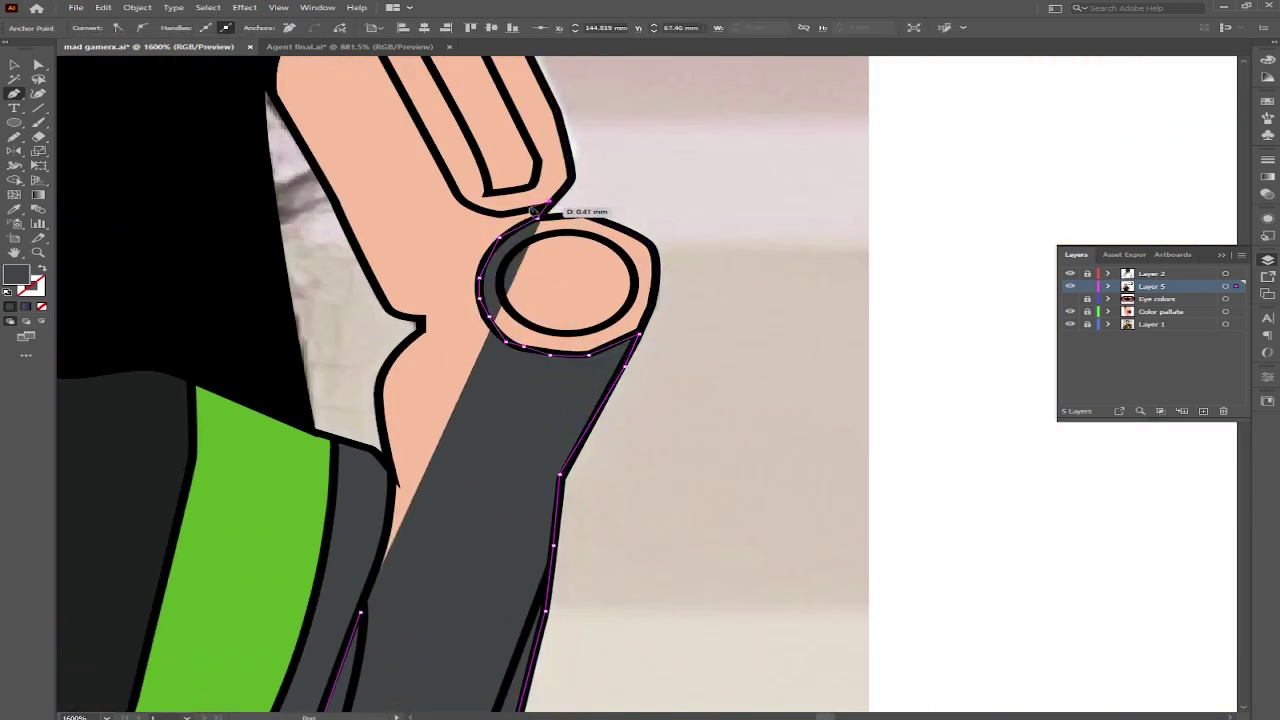
left_click(535, 210)
scroll(500, 194, "up", 5)
scroll(500, 251, "down", 5)
left_click(557, 343)
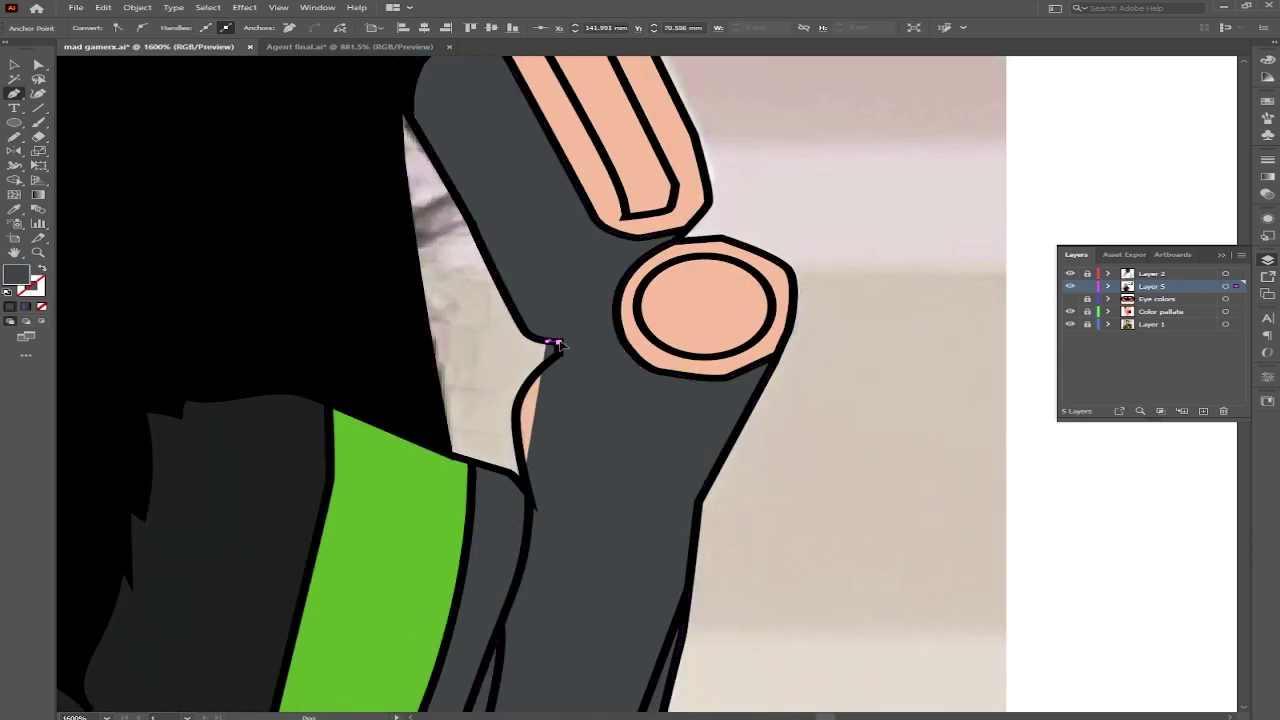
left_click(521, 491)
scroll(521, 491, "down", 3)
scroll(766, 346, "down", 3)
scroll(766, 346, "down", 3)
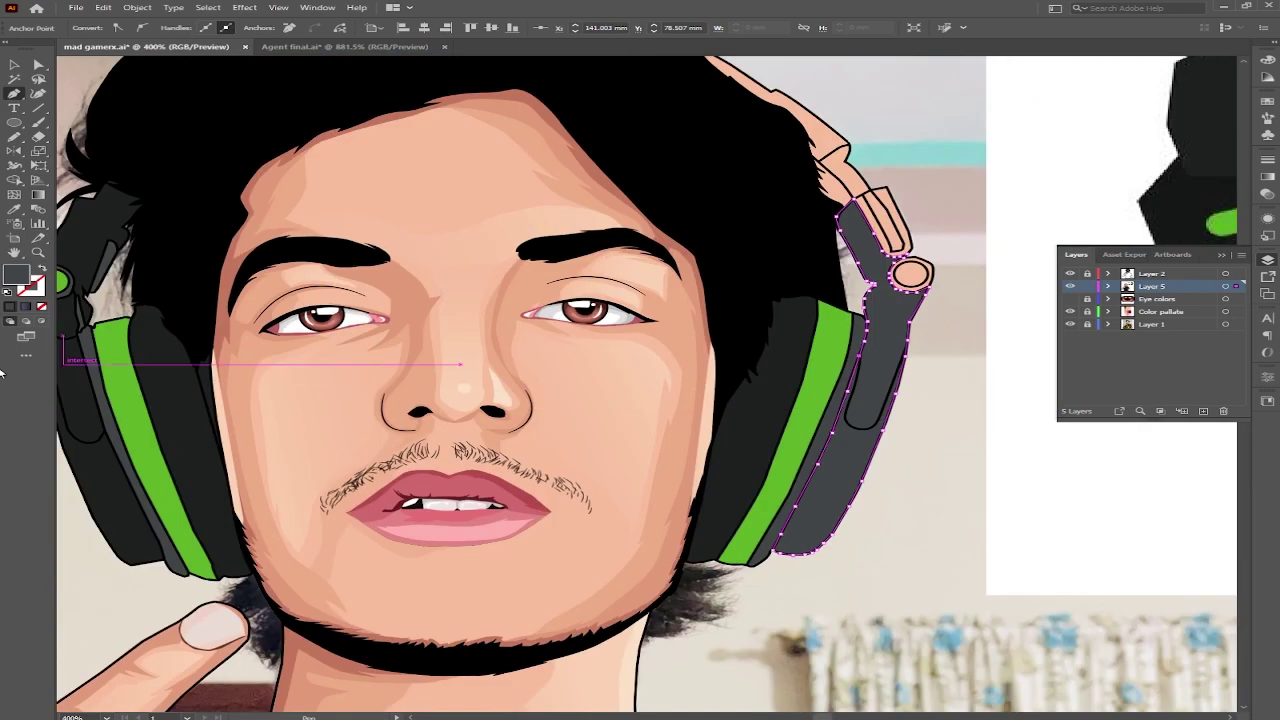
scroll(285, 381, "left", 3)
scroll(918, 263, "up", 3)
scroll(918, 263, "up", 3)
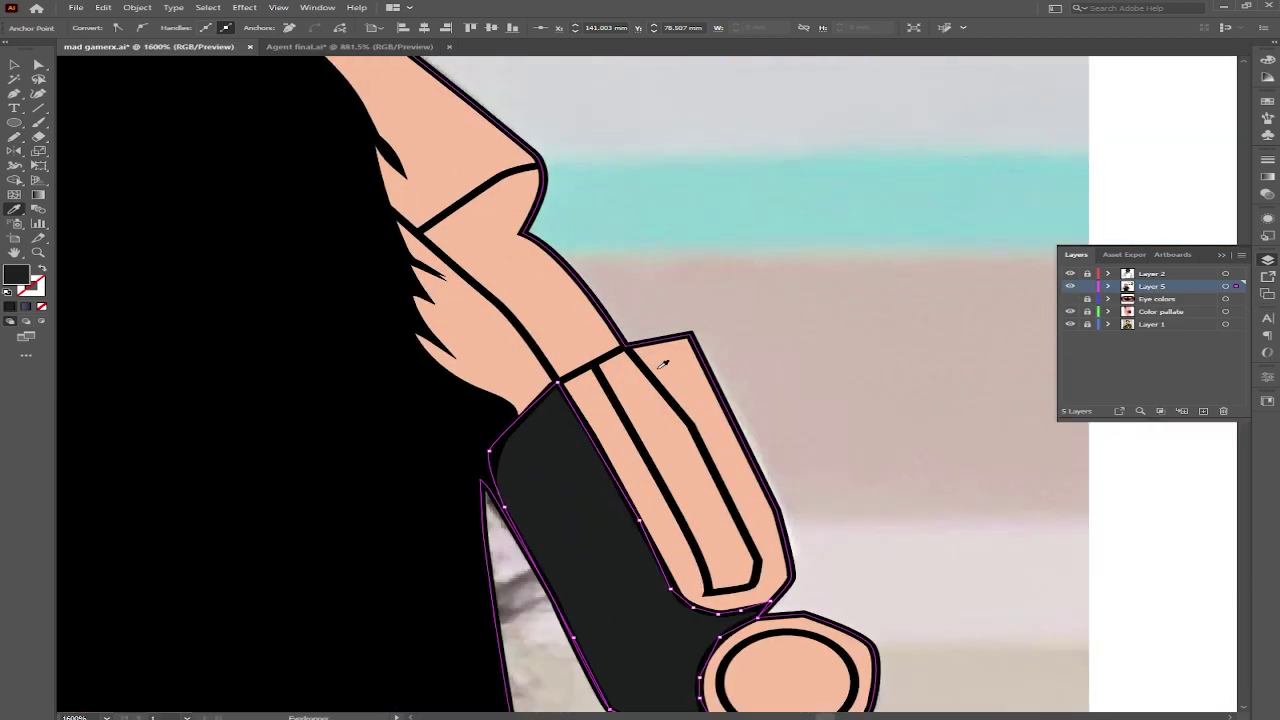
left_click(378, 208)
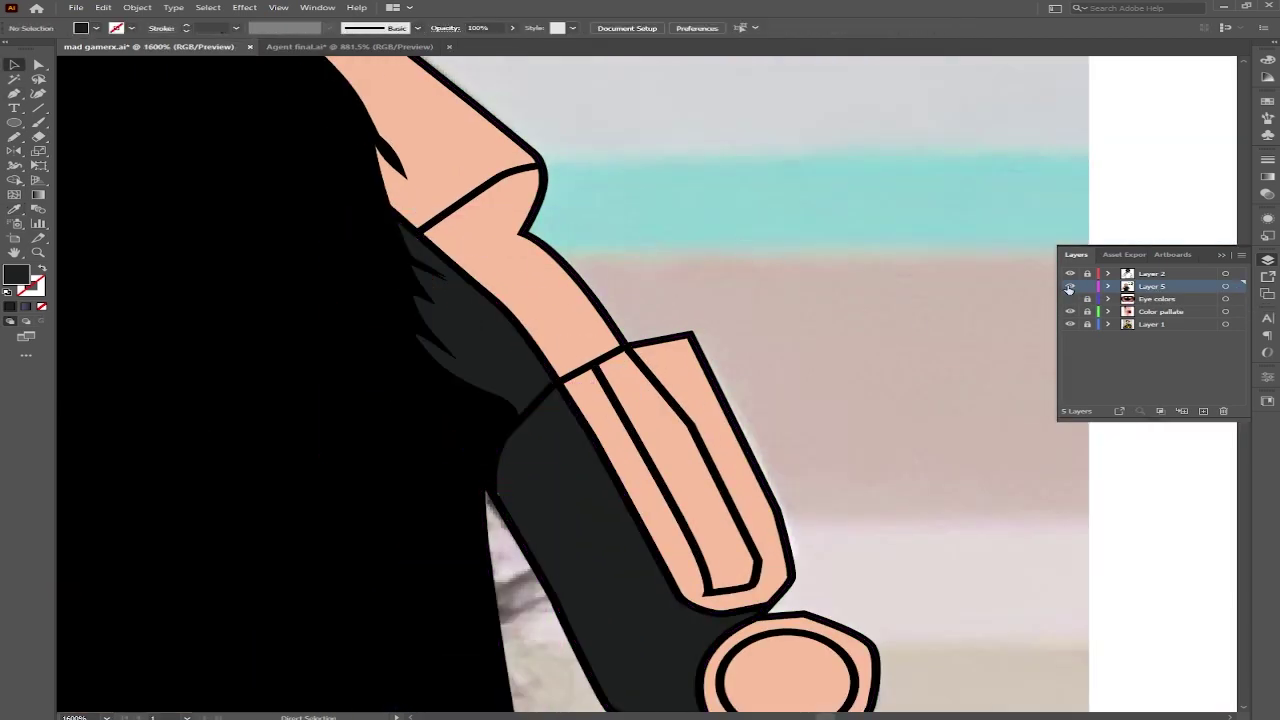
Step: Draw a curved dark outline along the headband and hair edge, then deselect
left_click(558, 383)
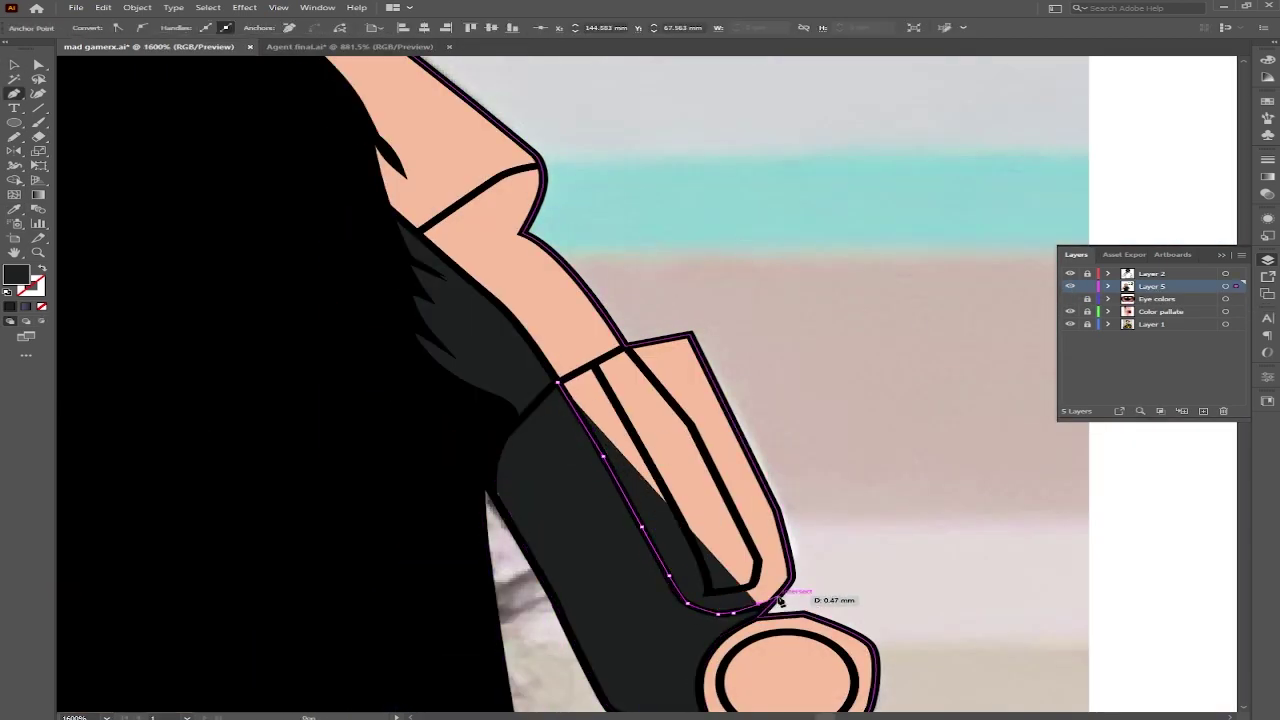
left_click_drag(760, 601, 795, 568)
left_click(607, 345)
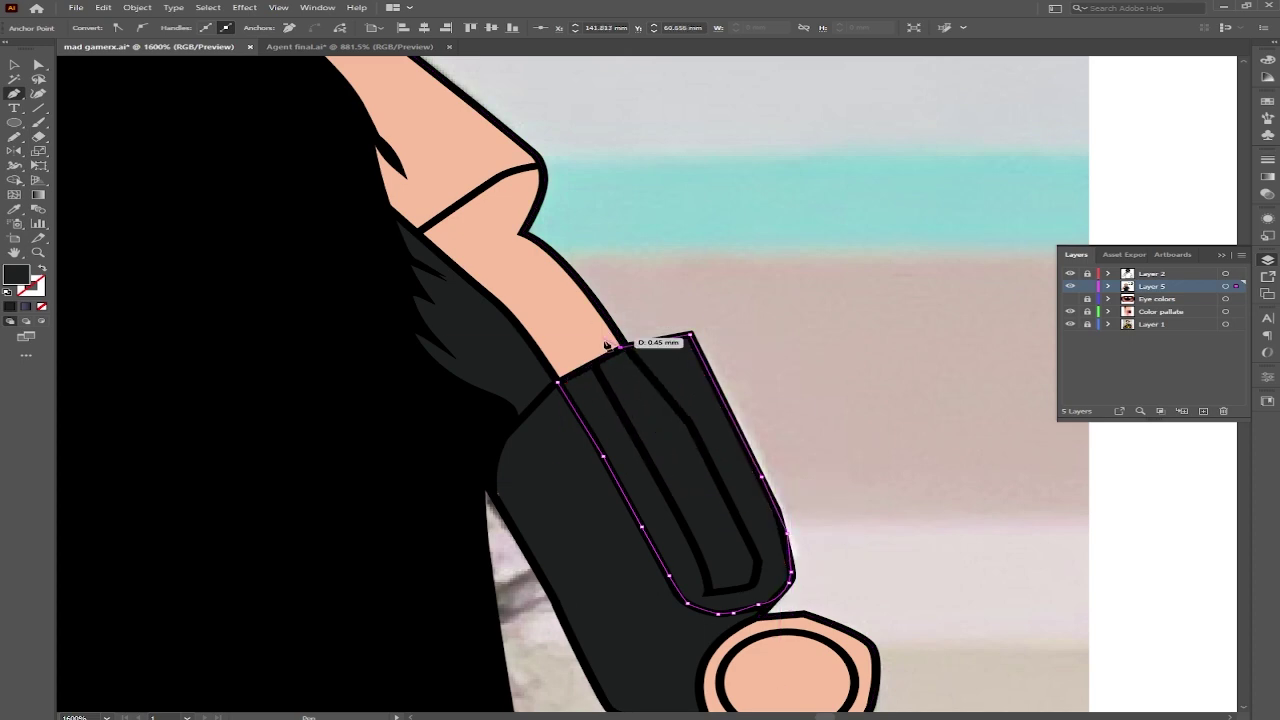
left_click_drag(519, 231, 645, 350)
left_click(386, 206)
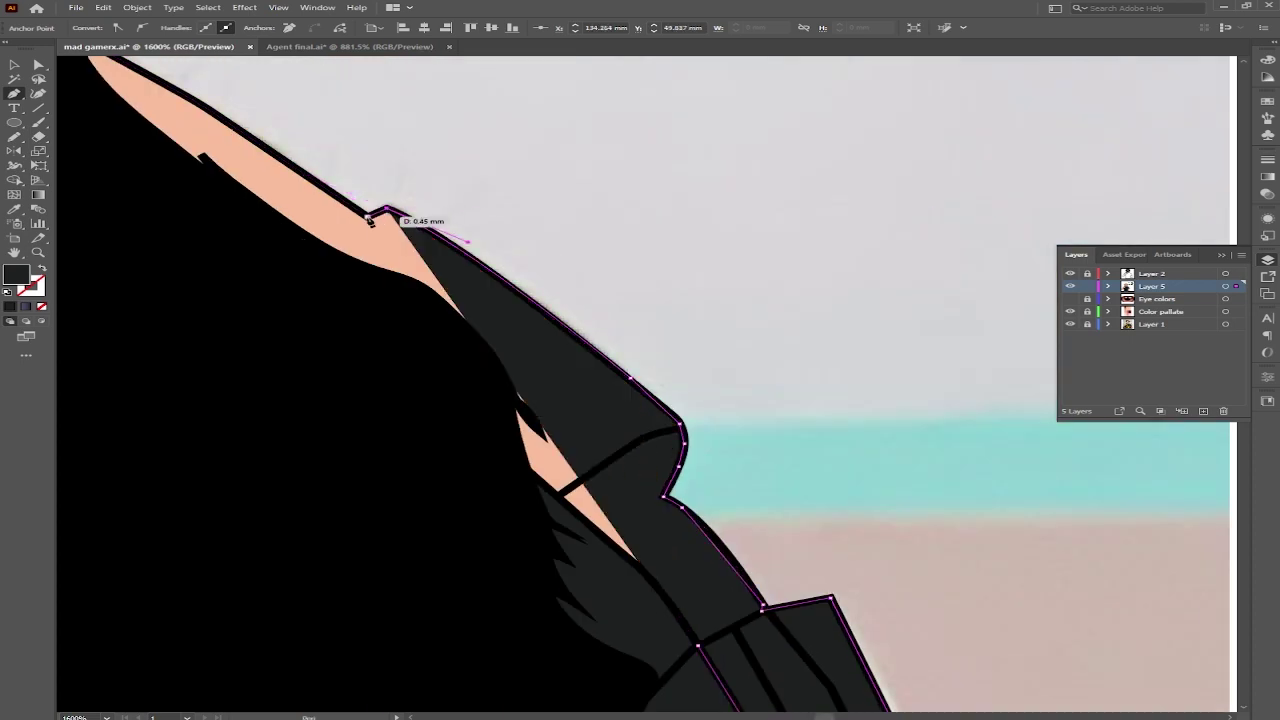
left_click_drag(386, 206, 763, 465)
left_click(500, 307)
scroll(500, 307, "down", 5)
left_click_drag(682, 487, 704, 508)
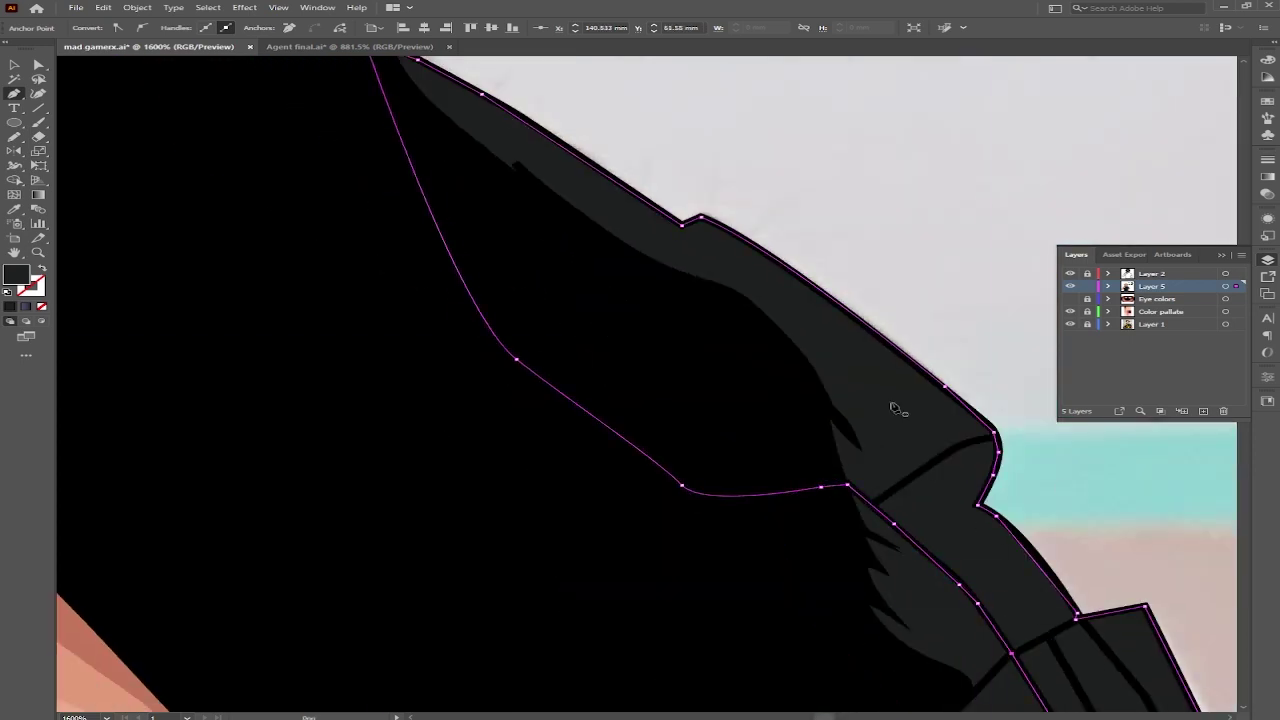
key("ctrl+shift+a")
Step: Outline the round button on the ear cup as a closed shape
scroll(893, 408, "down", 5)
scroll(683, 378, "up", 3)
scroll(683, 378, "up", 5)
key("v")
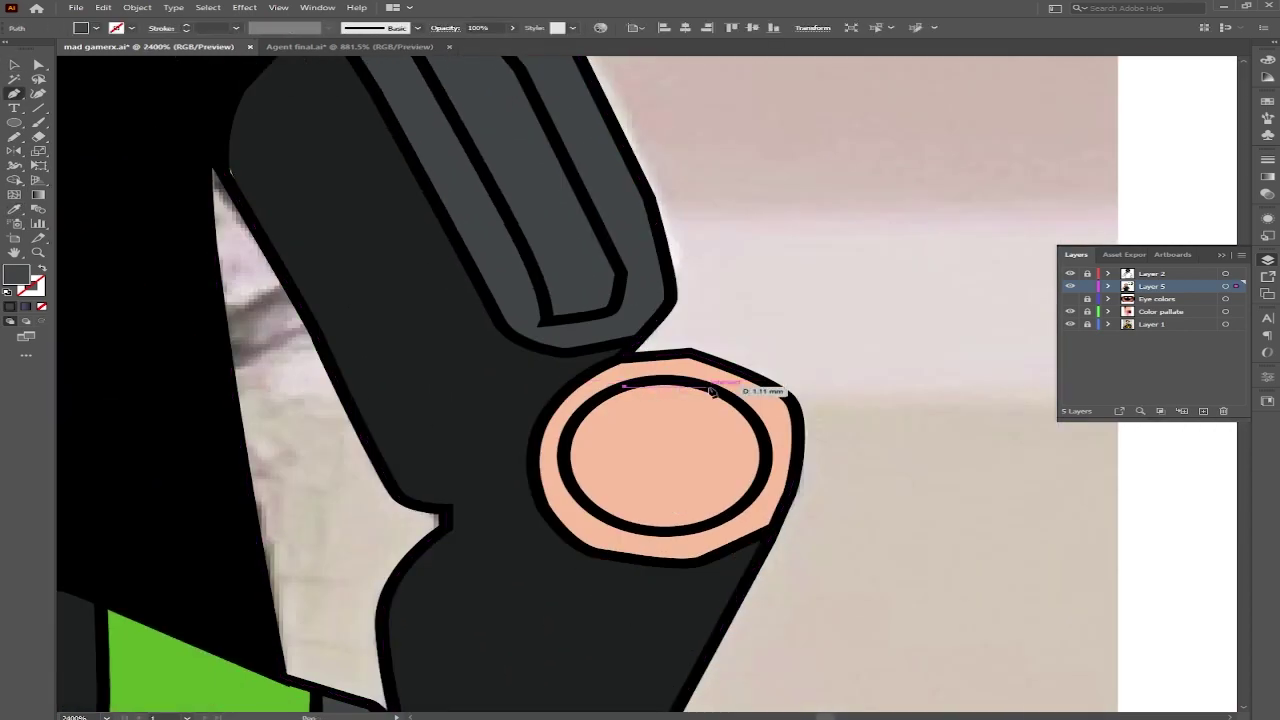
left_click_drag(715, 522, 565, 476)
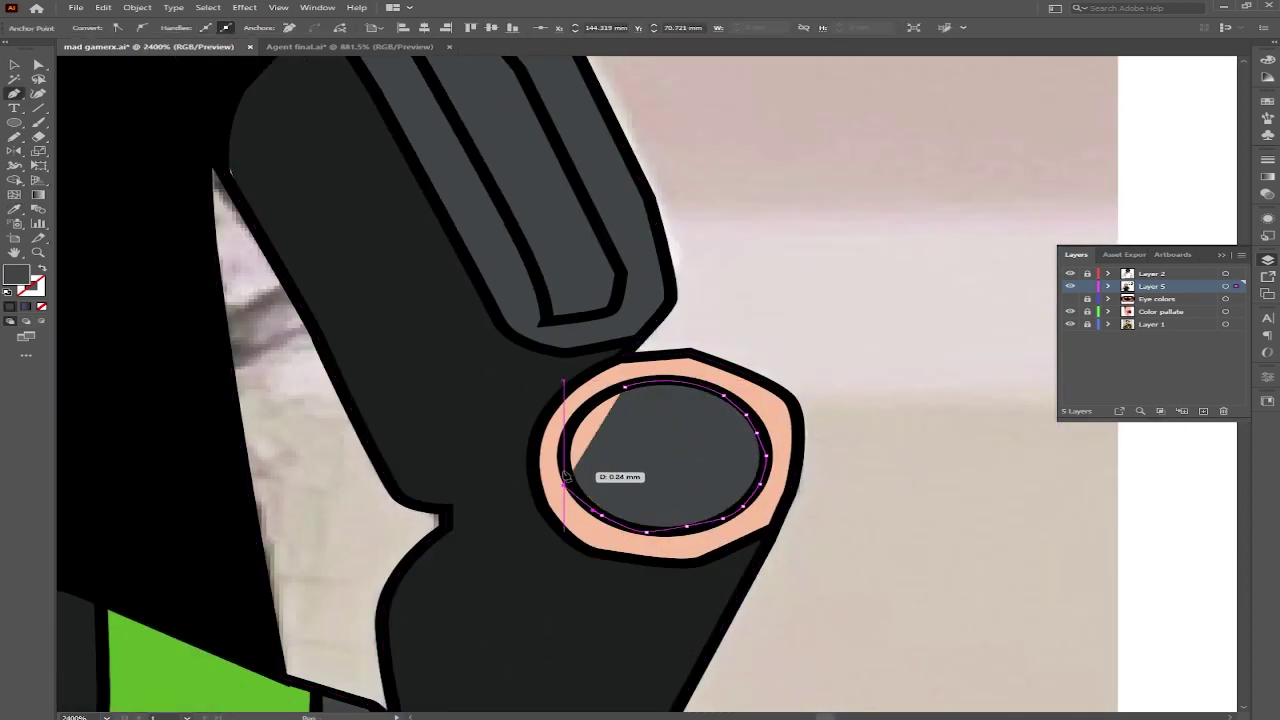
left_click(624, 386)
key("ctrl+shift+a")
Step: Trace the green cap shape around the ring and send it behind the black ring
scroll(754, 506, "up", 3)
left_click(745, 189)
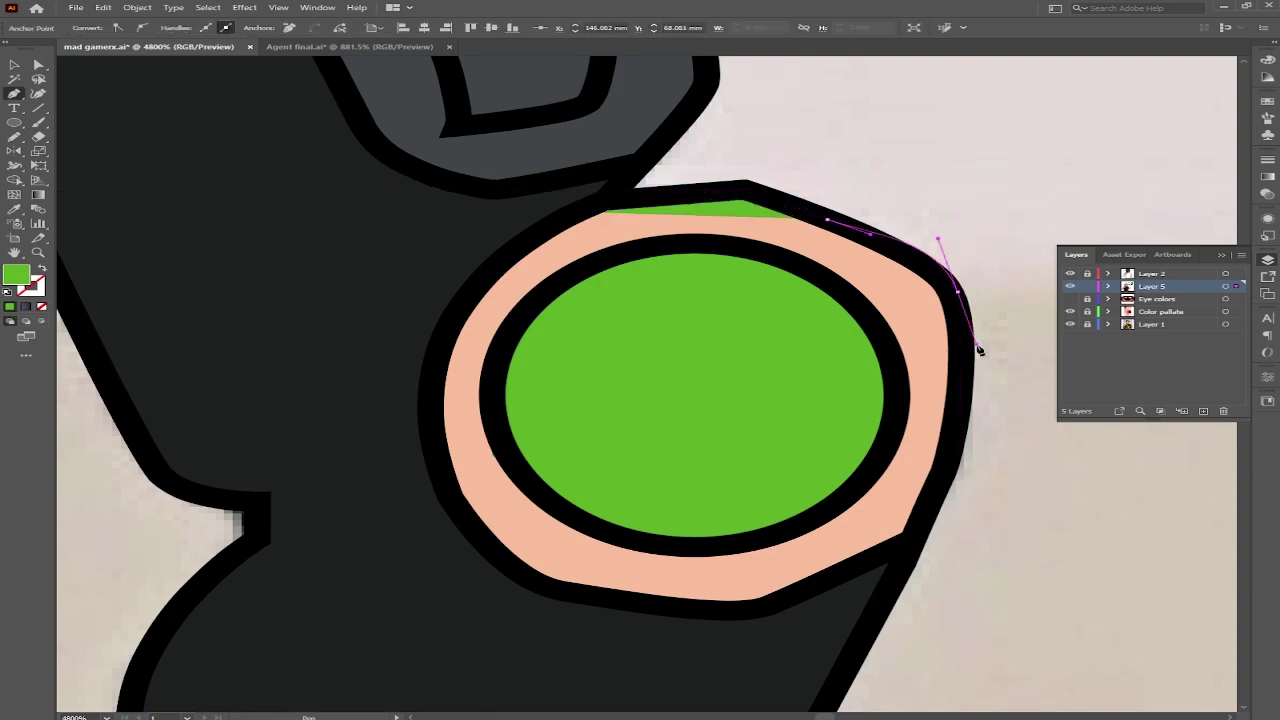
left_click(827, 219)
left_click(957, 291)
left_click(903, 543)
left_click(677, 613)
left_click(433, 449)
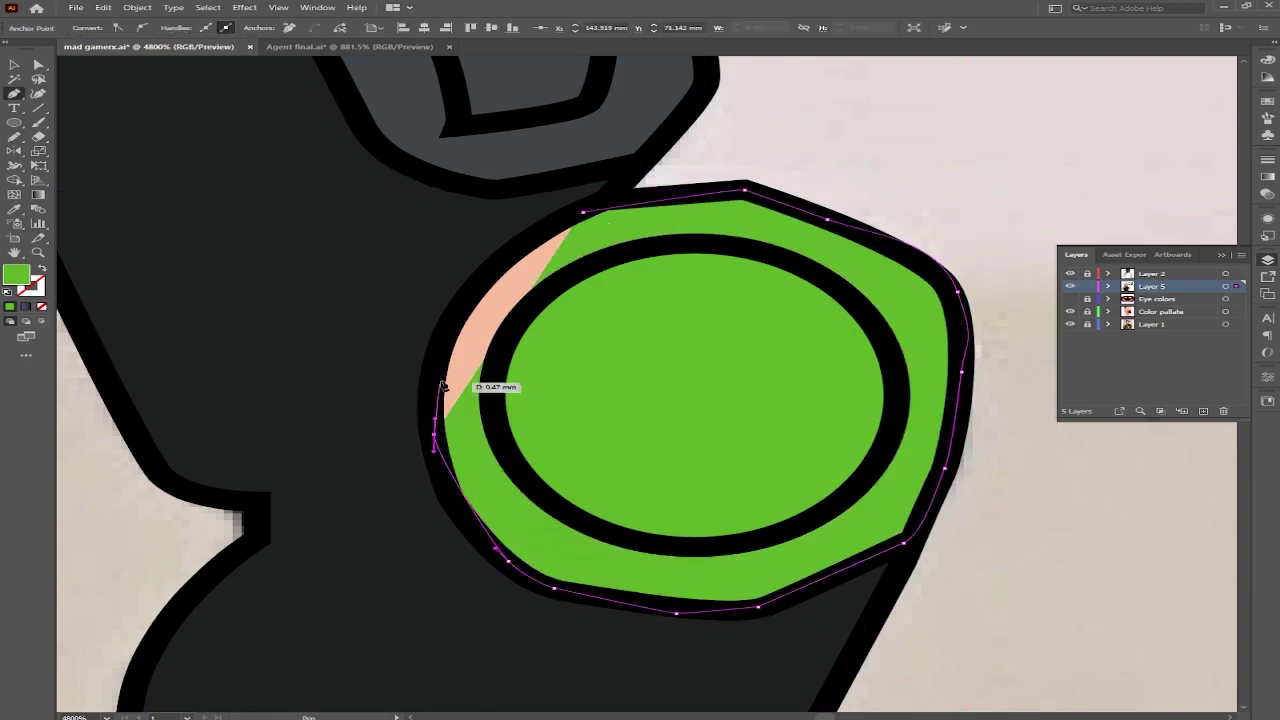
left_click(649, 213)
key("ctrl+shift+[")
Step: Hide the headphones reference and Color pallete layers and view the artwork at 100%
scroll(674, 334, "down", 10)
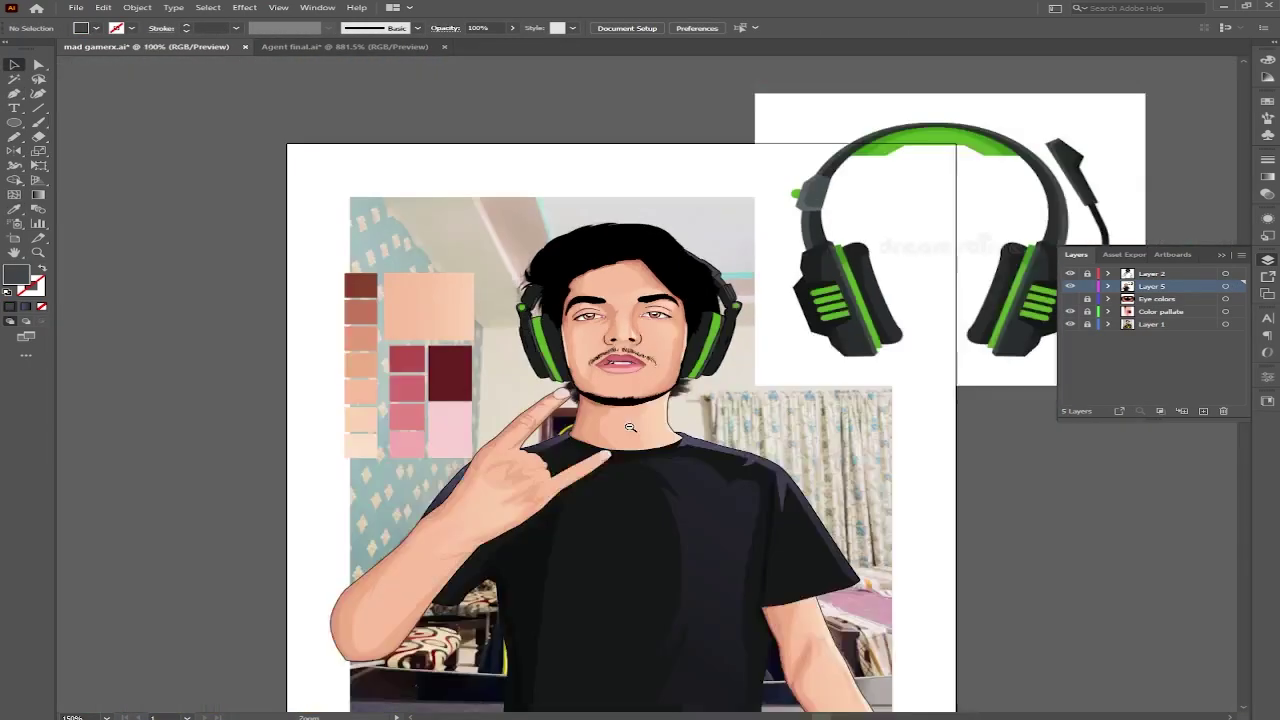
scroll(630, 427, "up", 5)
scroll(622, 343, "down", 5)
scroll(622, 343, "down", 3)
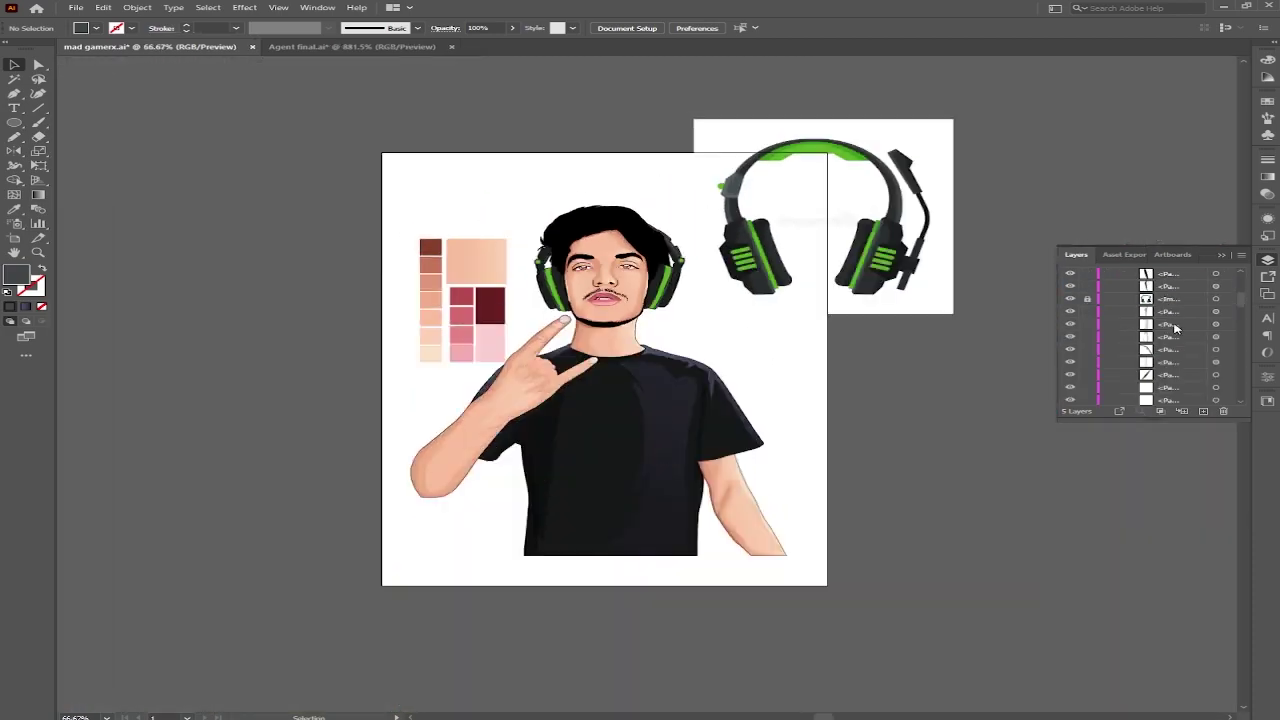
left_click(1070, 298)
key("ctrl+1")
left_click(1070, 311)
scroll(620, 330, "down", 2)
scroll(620, 300, "up", 5)
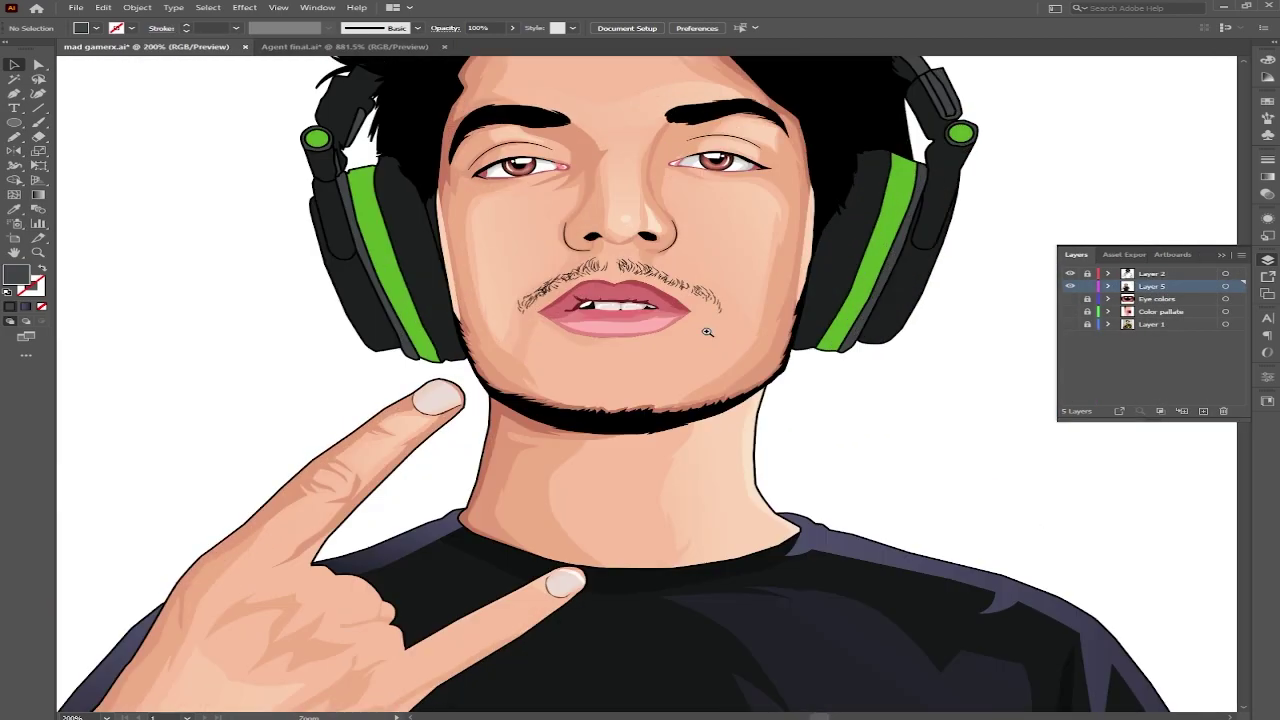
scroll(700, 330, "up", 5)
scroll(899, 349, "up", 3)
scroll(899, 349, "down", 5)
scroll(586, 371, "up", 5)
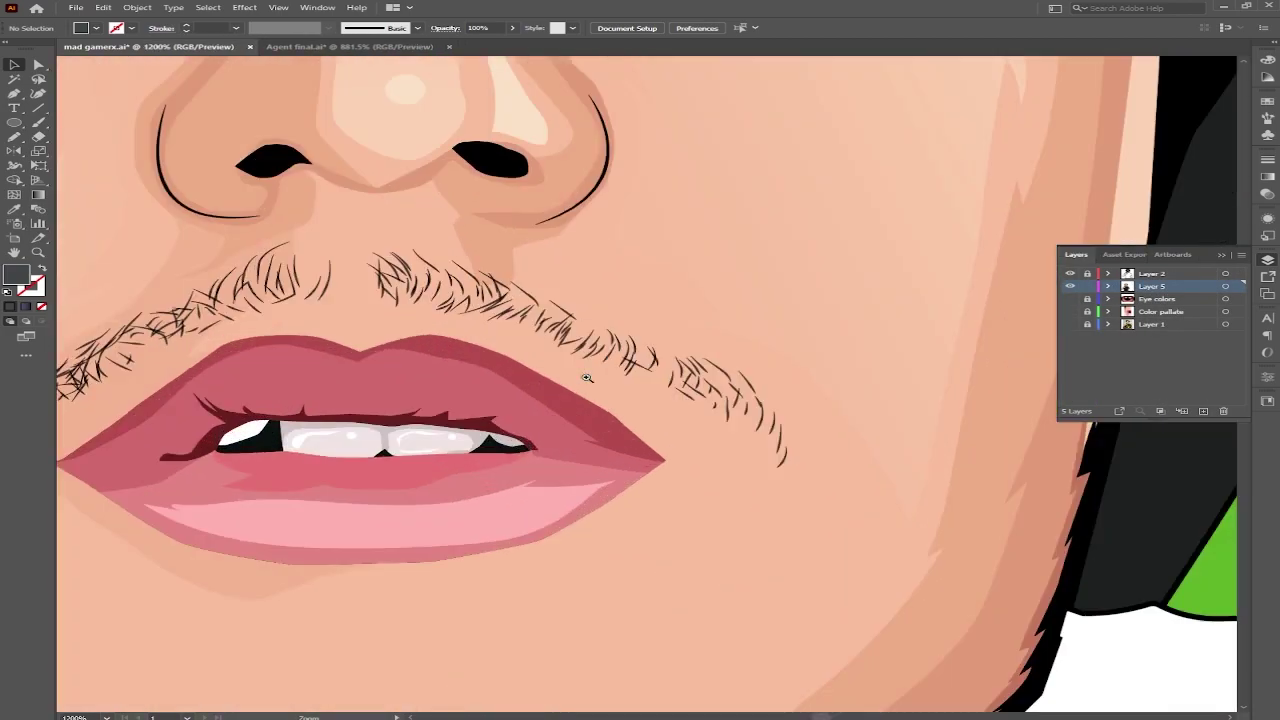
scroll(524, 429, "down", 5)
scroll(524, 429, "down", 5)
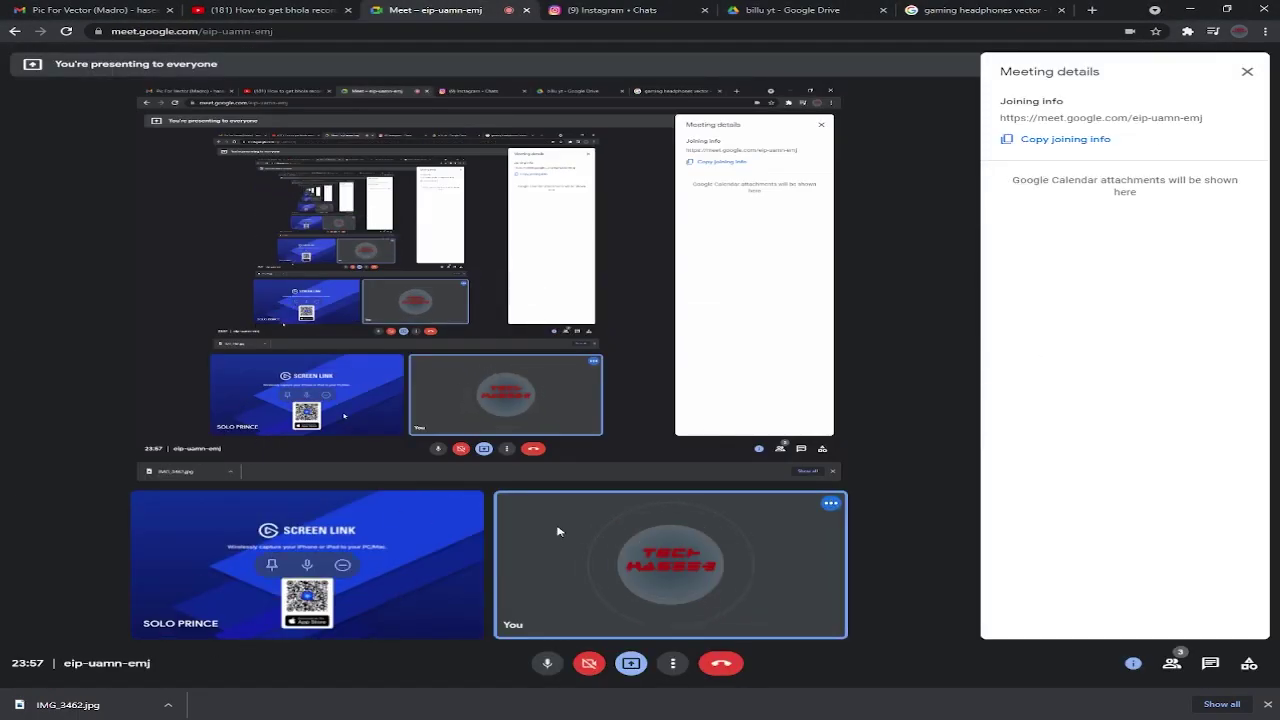
Step: On Instagram, browse creator profiles and open a gaming creator's profile
left_click(600, 10)
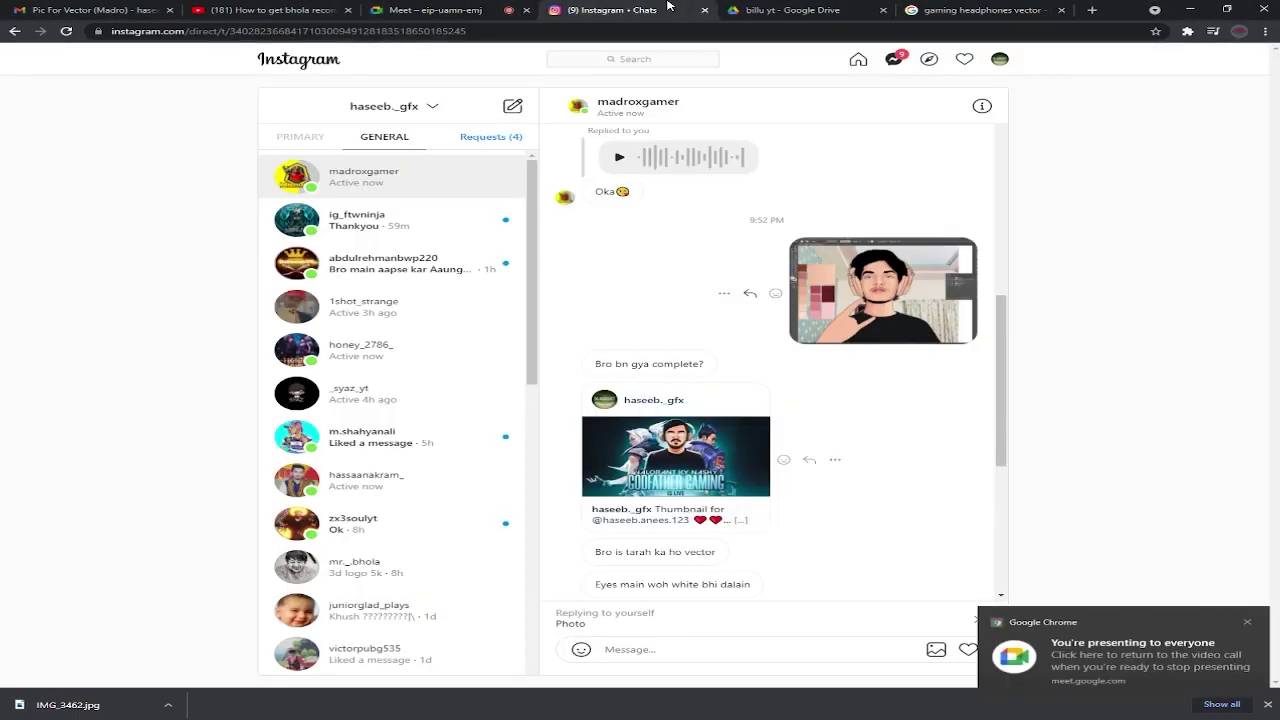
left_click(632, 59)
left_click(578, 103)
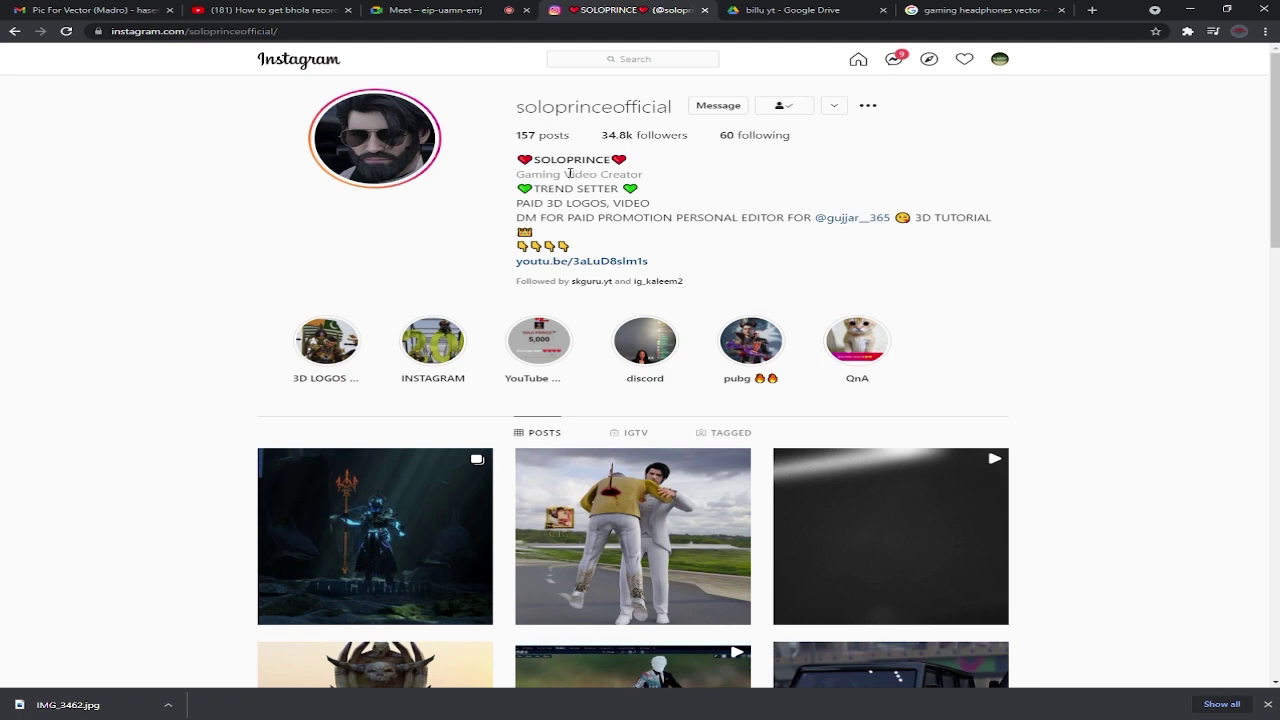
left_click(755, 135)
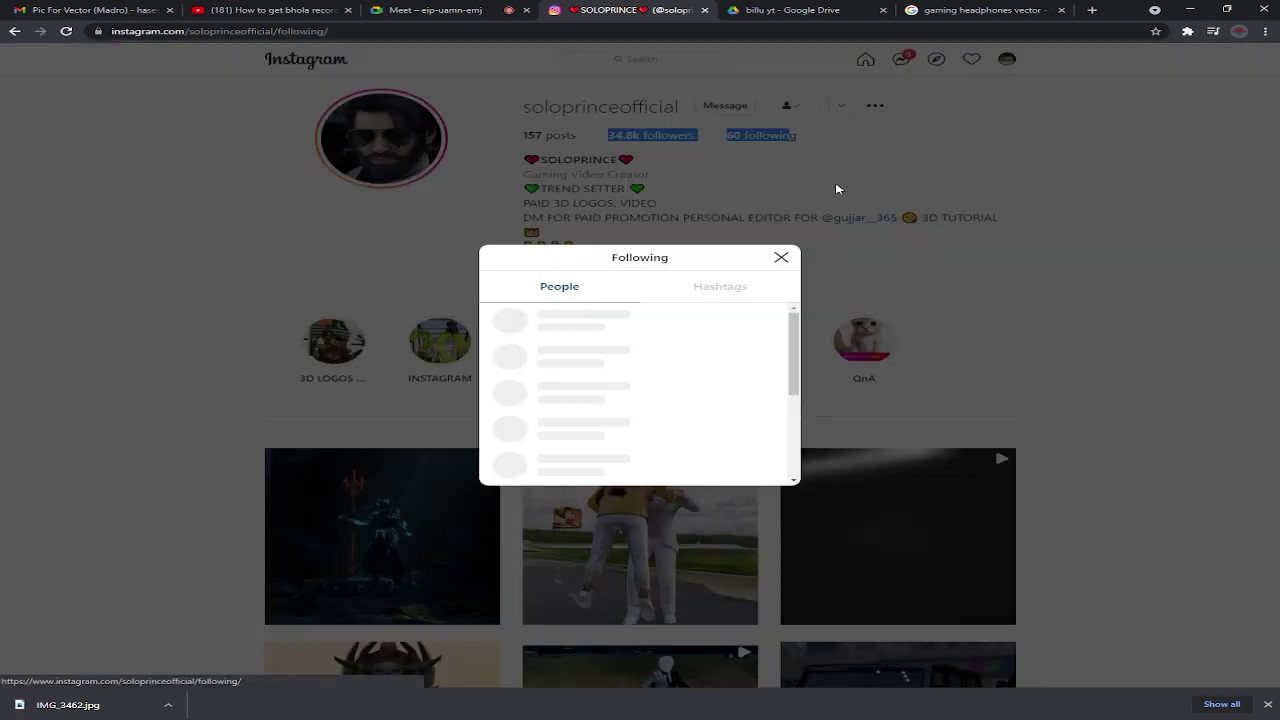
key("Escape")
left_click(632, 59)
left_click(622, 232)
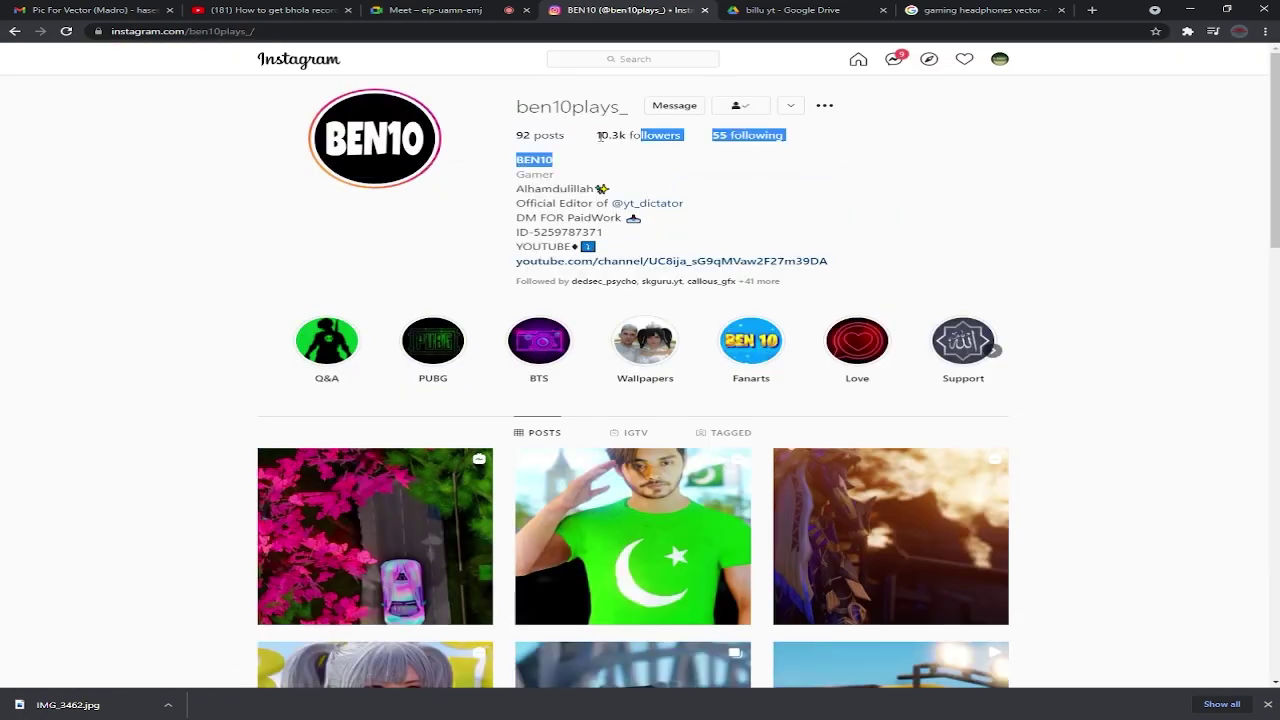
Step: Read the profile bio and watch the first post's video
left_click_drag(600, 136, 914, 286)
left_click(969, 285)
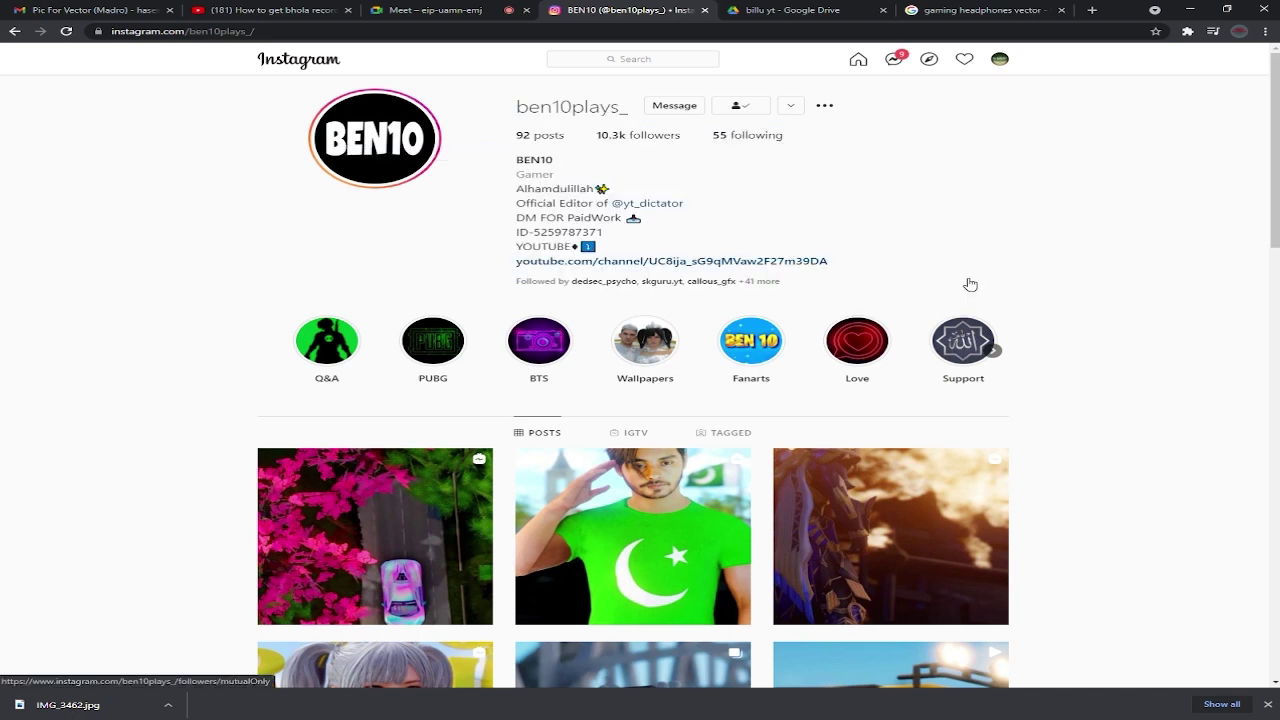
left_click(440, 530)
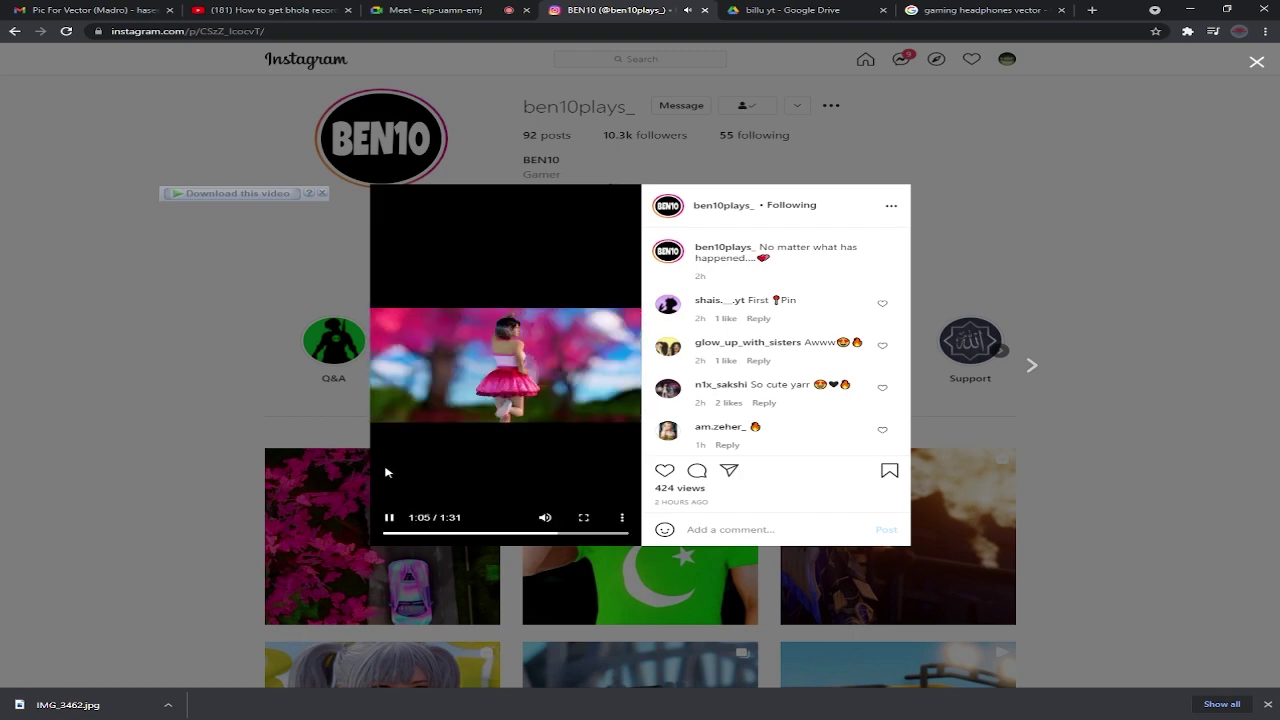
key("Escape")
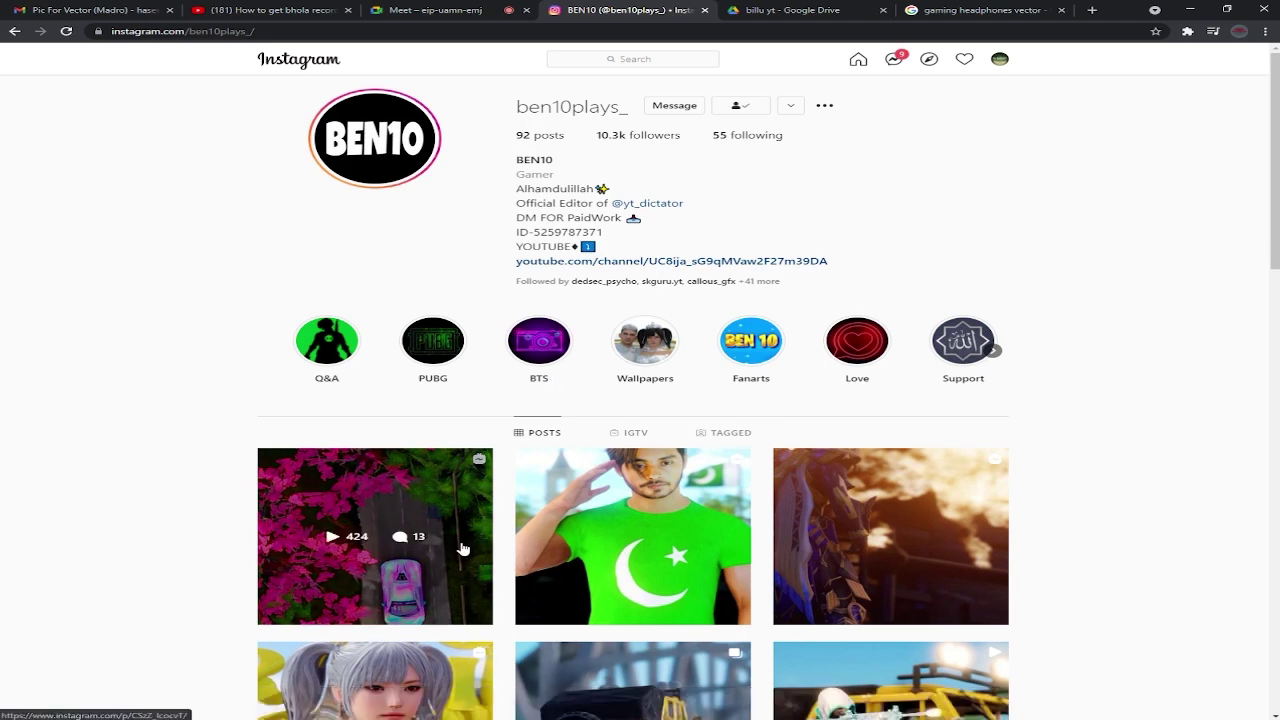
triple_click(703, 296)
left_click_drag(557, 203, 585, 216)
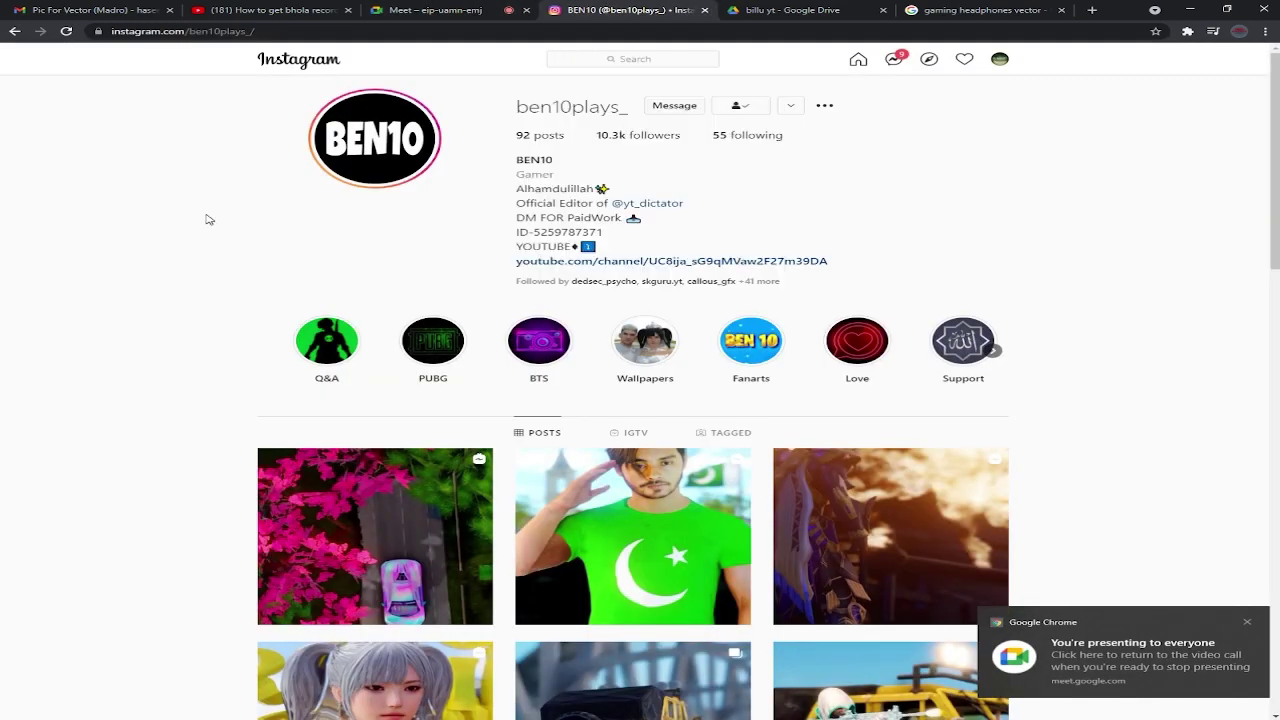
Step: Open the Independence Day video post and skip ahead to 0:37
left_click(632, 536)
left_click_drag(393, 552, 440, 551)
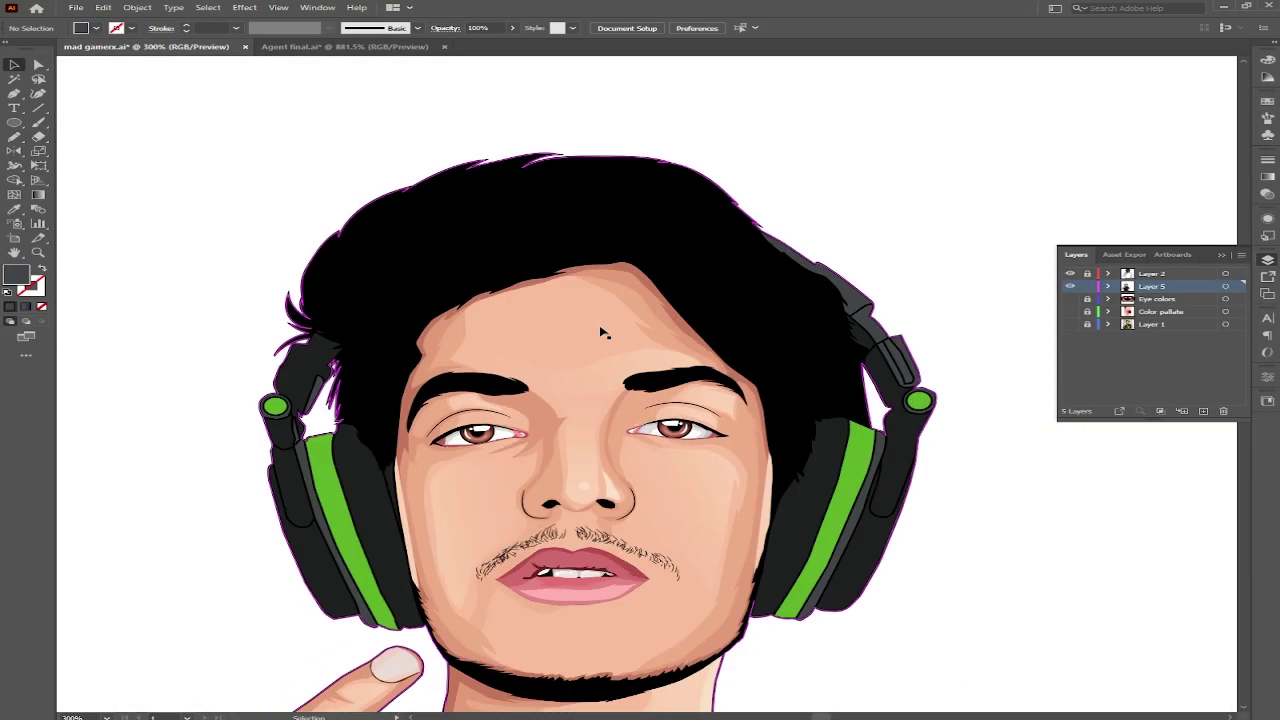
Step: Draw a grey hair strand on a new layer, move it to Layer 2, and hide Layer 6
left_click(1072, 289)
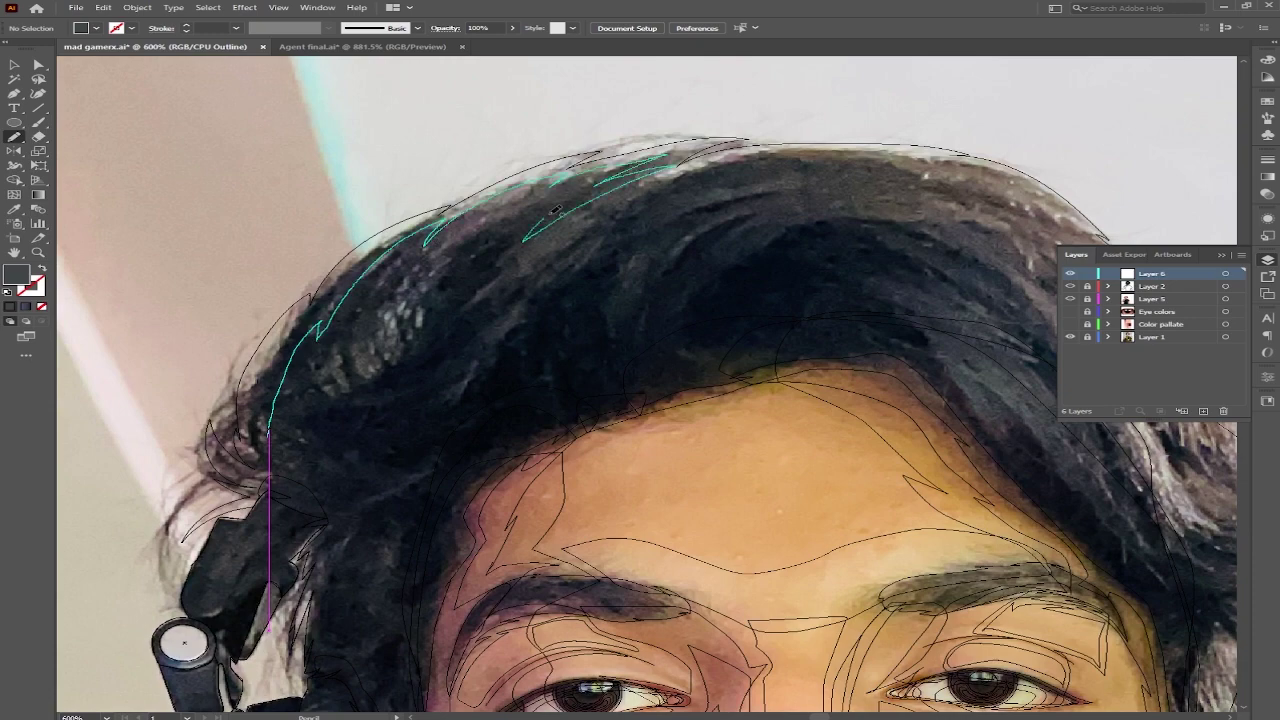
left_click_drag(268, 435, 266, 432)
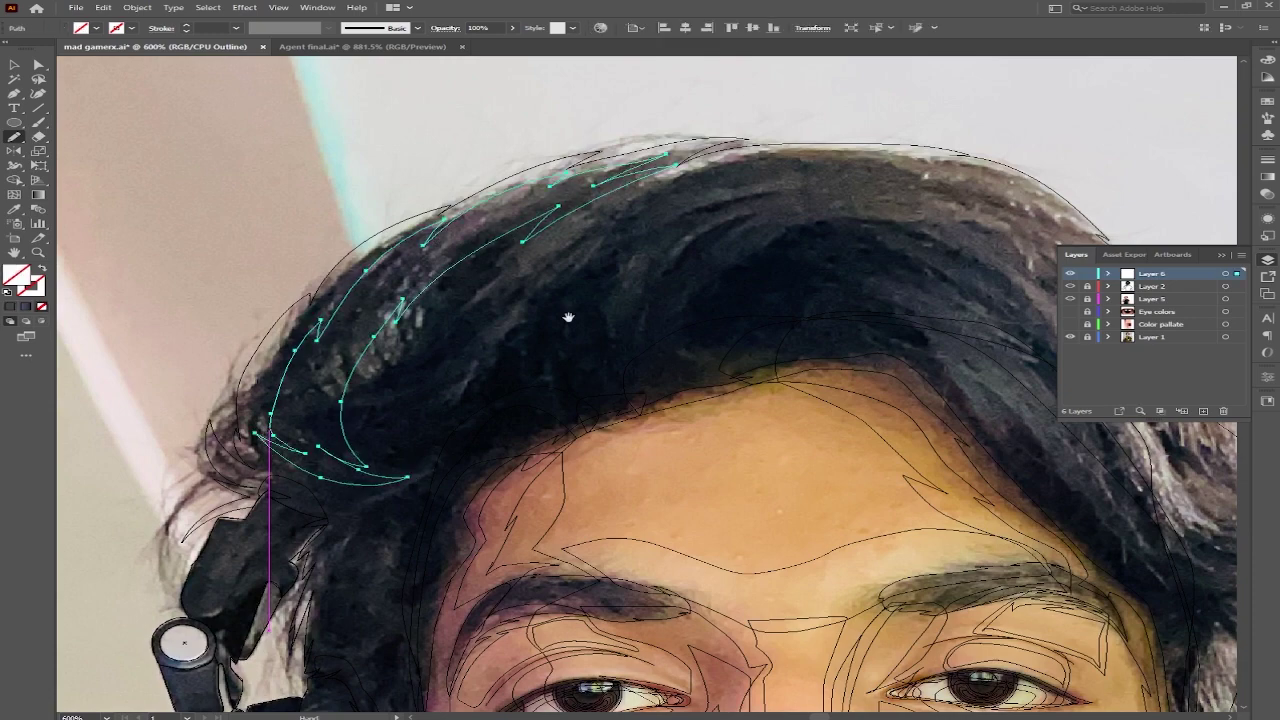
scroll(566, 314, "down", 1)
left_click(1072, 289)
key("v")
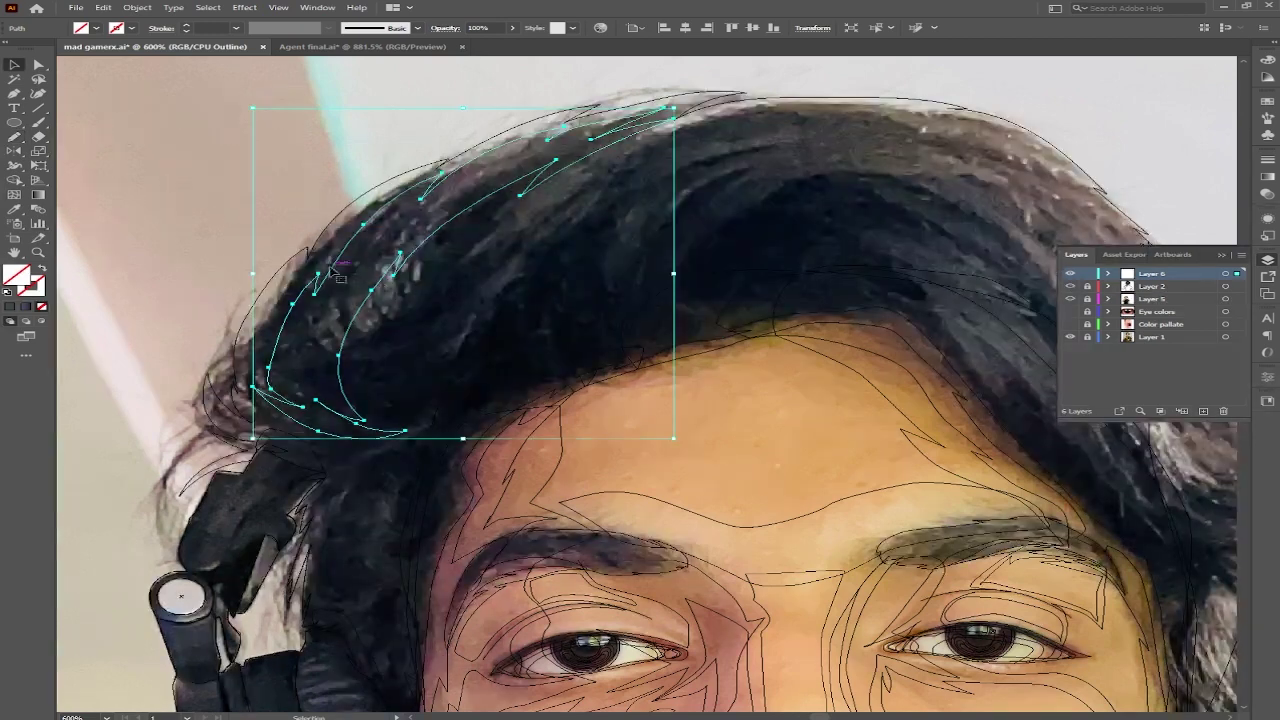
key("comma")
key("ctrl+x")
left_click(1150, 286)
key("ctrl+f")
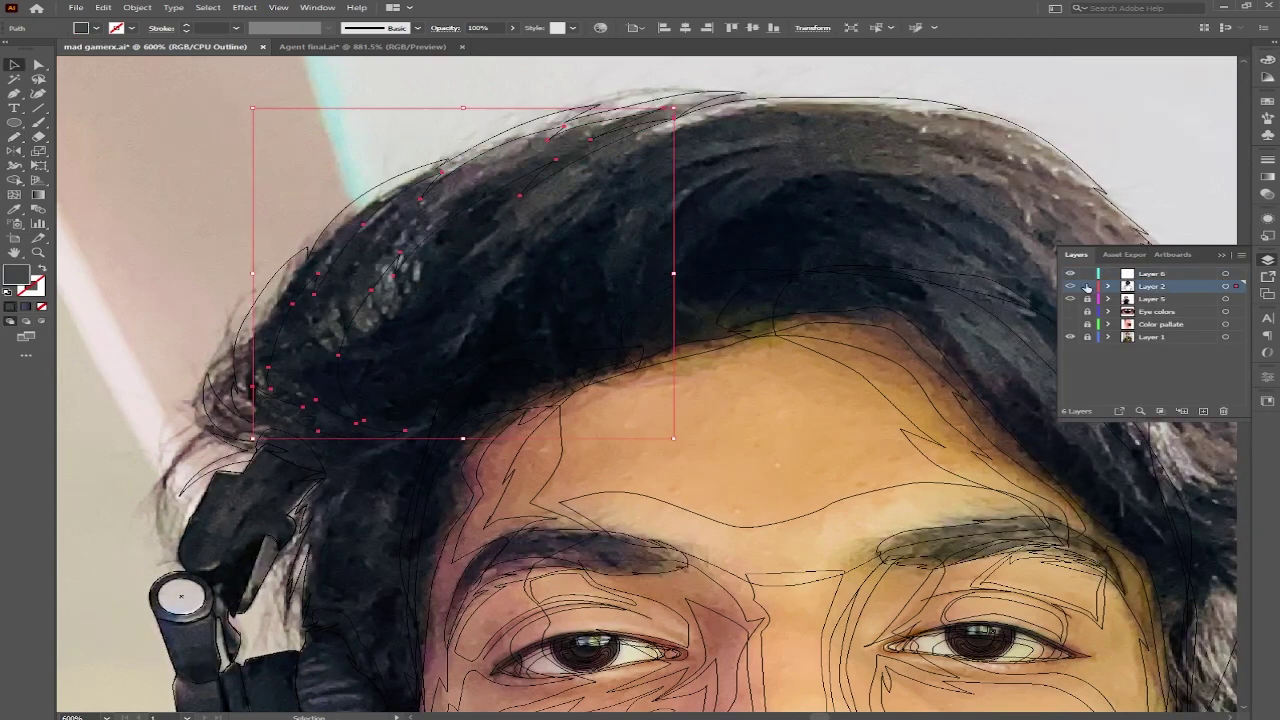
left_click(1070, 273)
key("ctrl+plus")
Step: Redraw part of the grey strand's edge with the Pencil
left_click(14, 136)
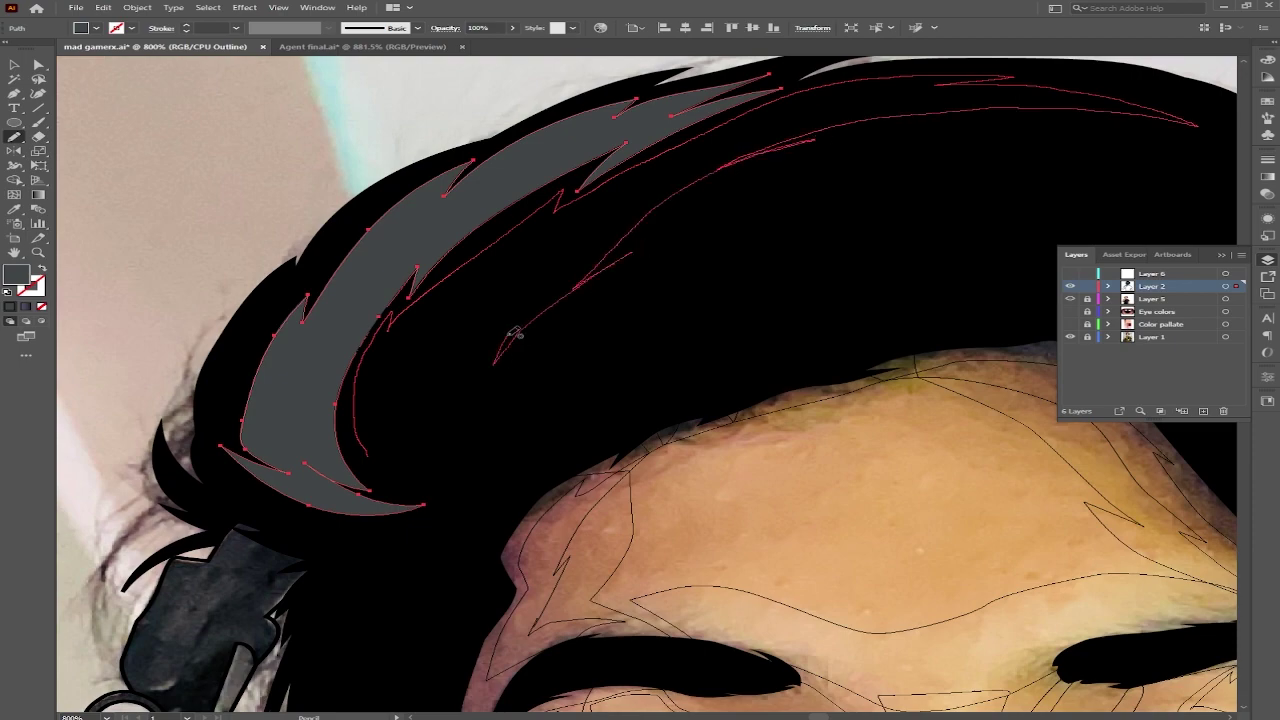
left_click_drag(432, 468, 309, 251)
key("ctrl+minus")
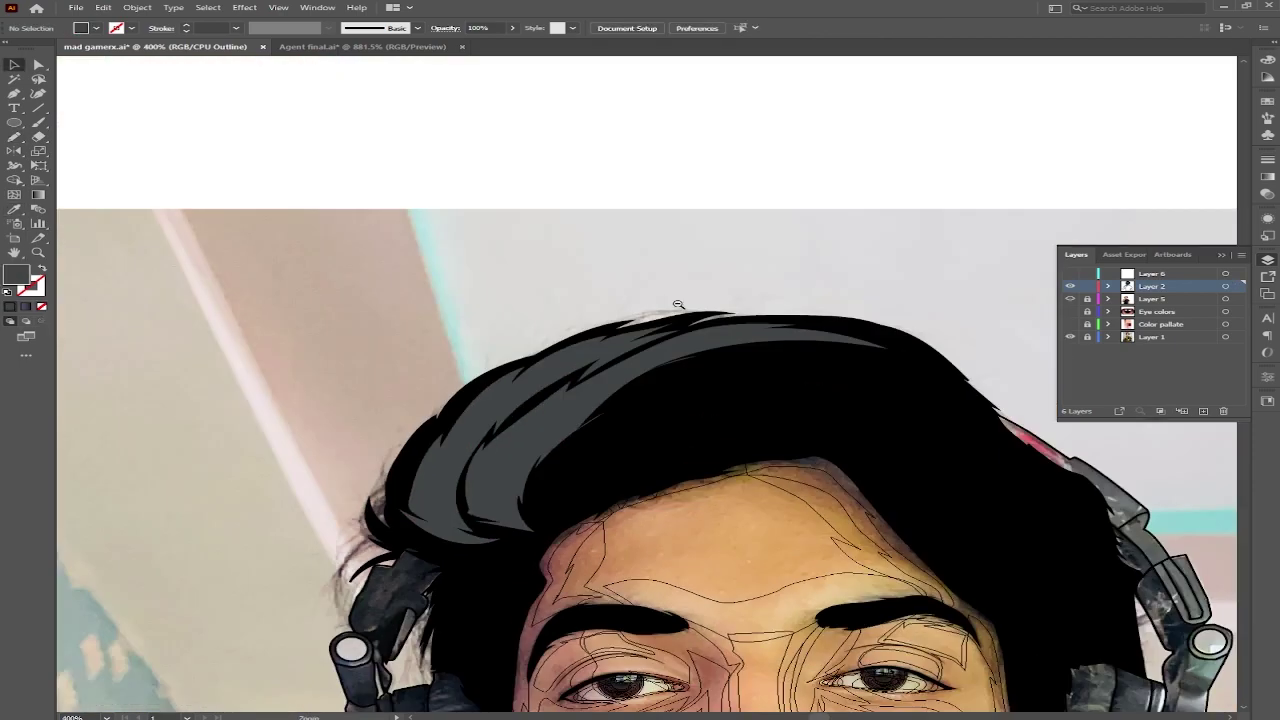
key("ctrl+plus")
key("v")
key("ctrl+shift+a")
Step: Draw another highlight strand across the top of the hair
key("n")
scroll(628, 360, "up", 1)
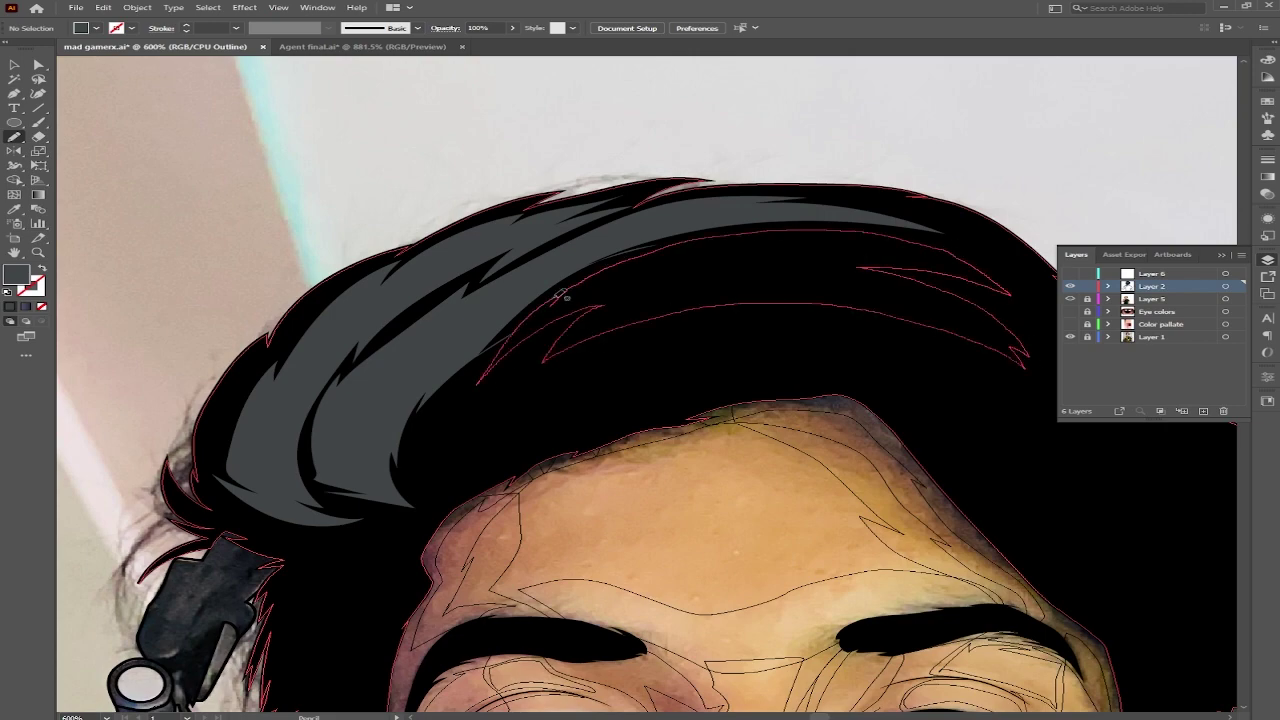
scroll(565, 296, "down", 3)
scroll(703, 376, "up", 2)
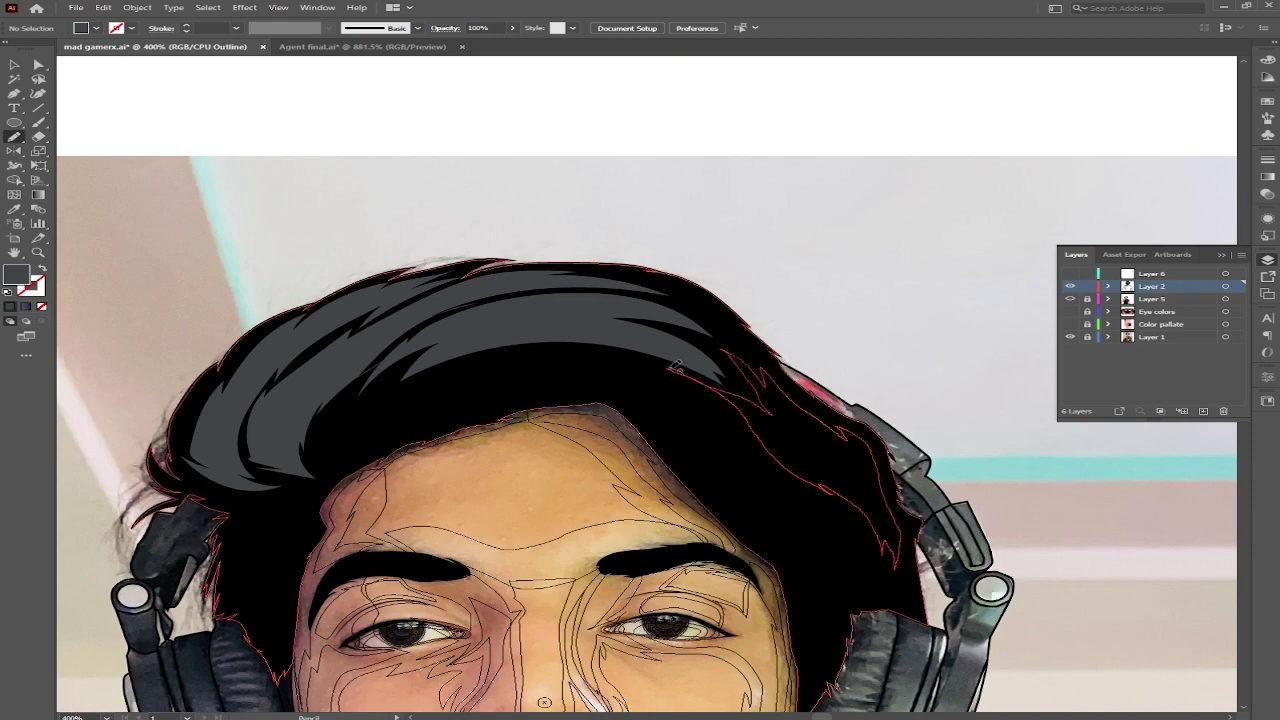
key("a")
scroll(645, 380, "down", 3)
scroll(930, 297, "up", 2)
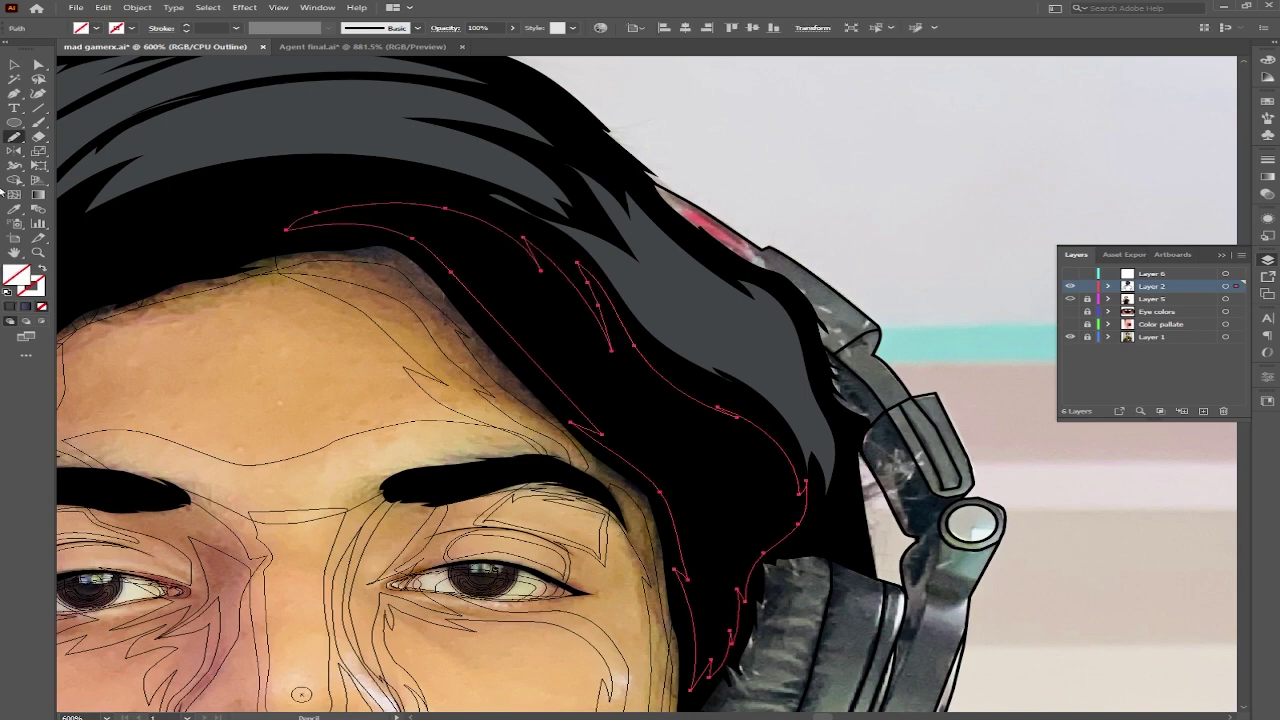
scroll(580, 285, "down", 3)
scroll(327, 310, "up", 4)
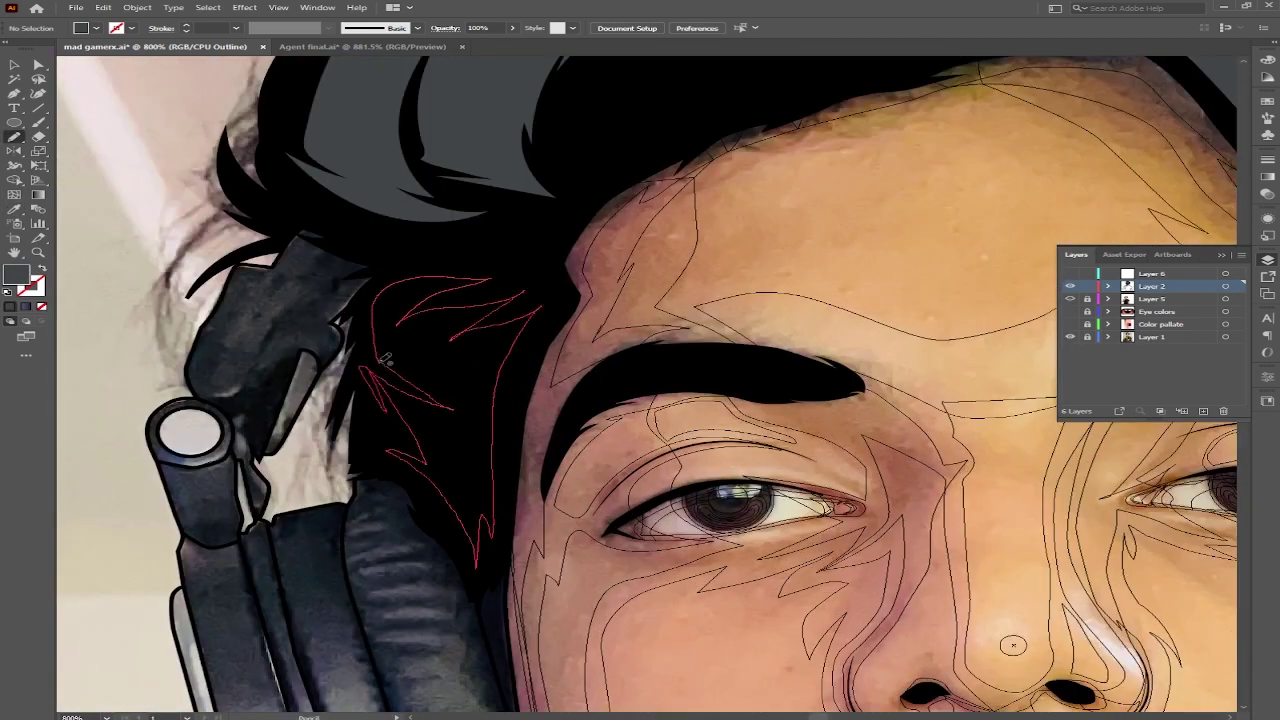
scroll(453, 380, "down", 3)
scroll(475, 420, "up", 4)
left_click_drag(420, 537, 433, 400)
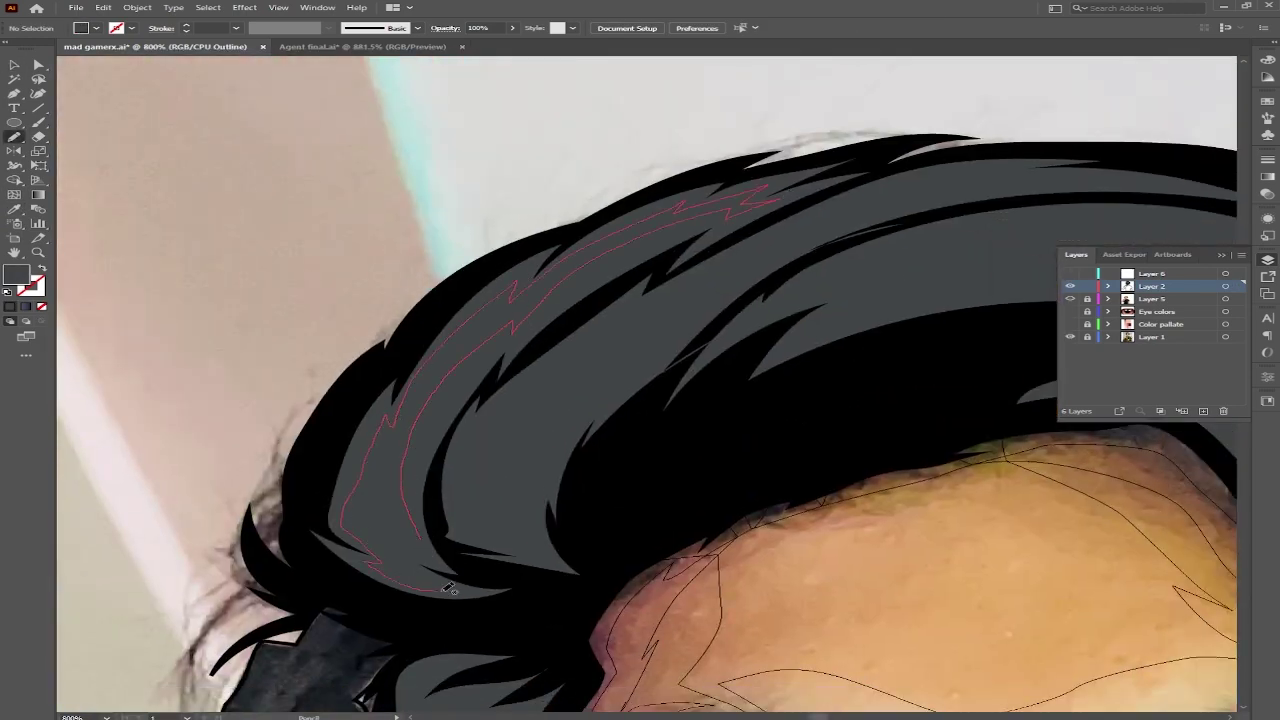
Step: Pen-draw a long hair highlight strand ending in a pointed tip at lower left
key("p")
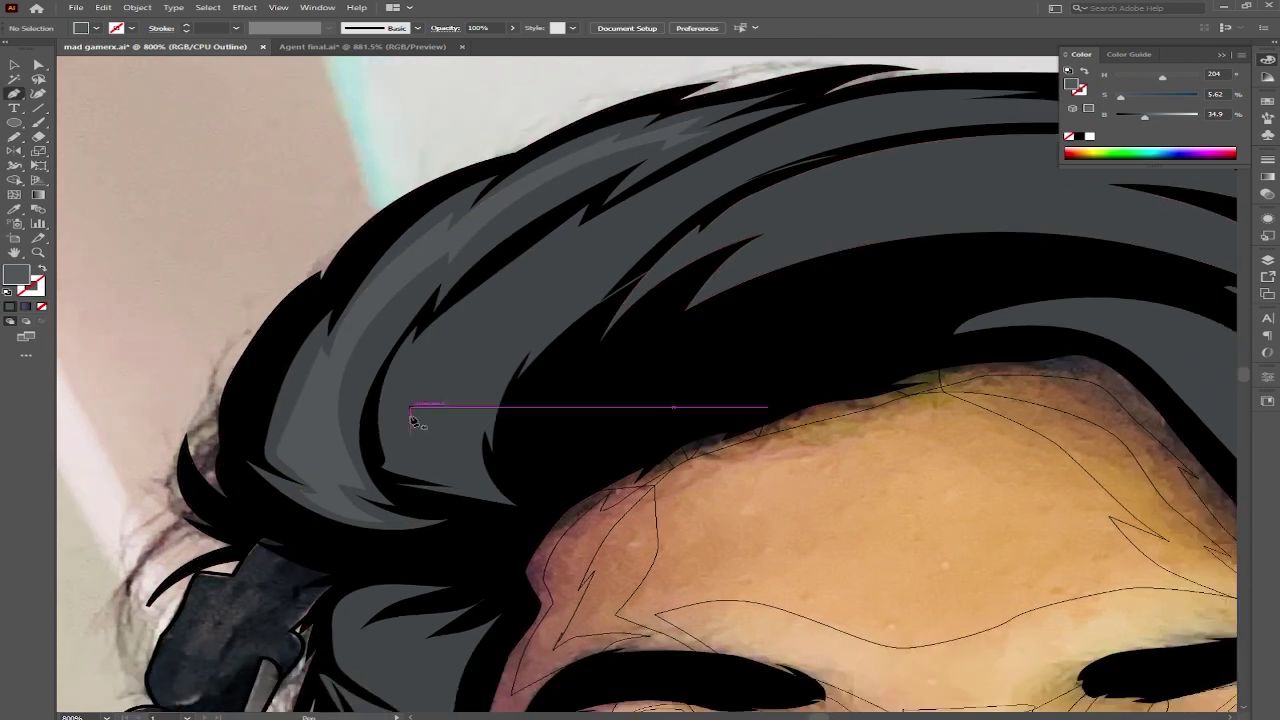
left_click(397, 451)
left_click_drag(397, 378, 407, 352)
left_click(492, 291)
left_click(709, 177)
scroll(543, 243, "up", 3)
left_click(391, 294)
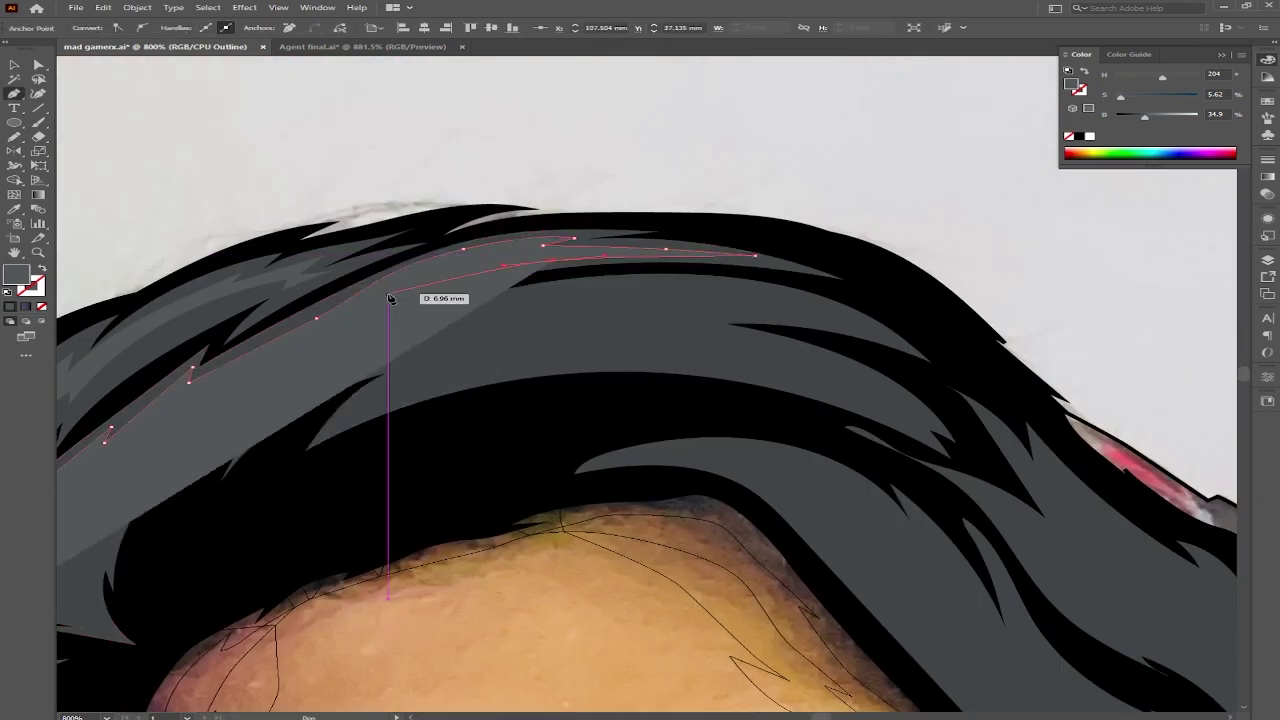
scroll(324, 345, "down", 3)
left_click(238, 434)
left_click(221, 408)
left_click(211, 436)
left_click(228, 489)
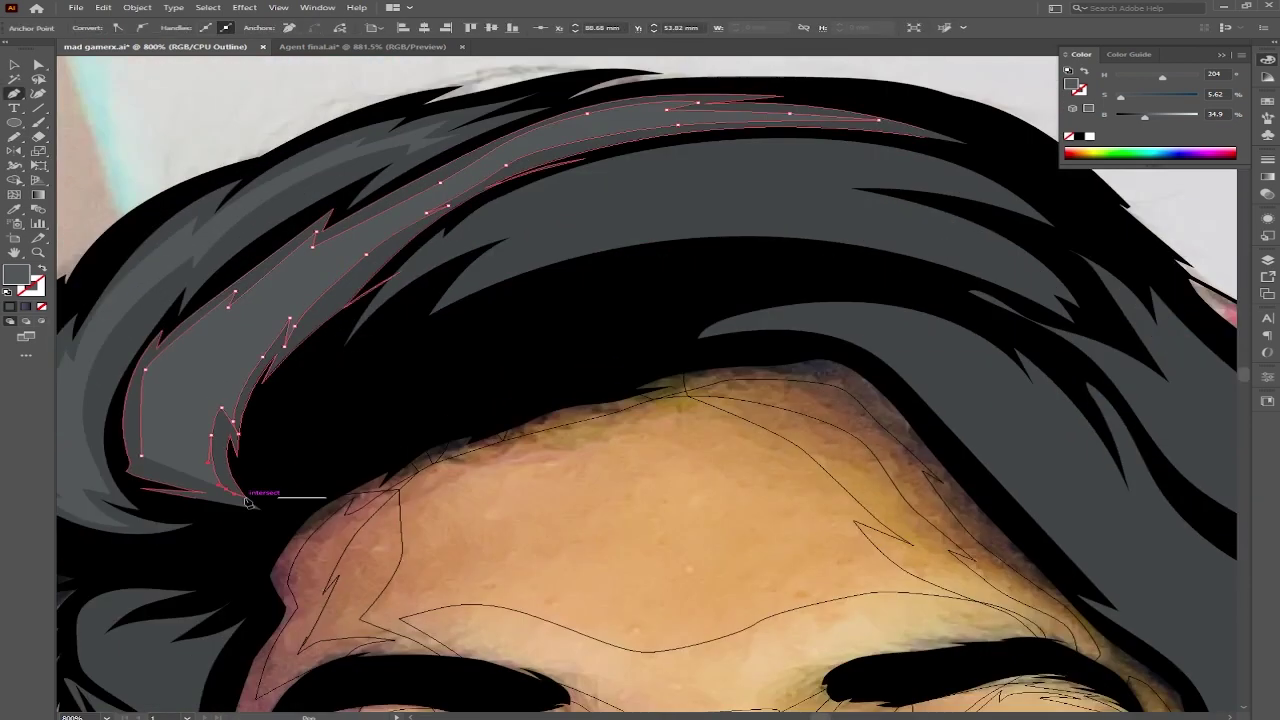
Step: Pen-trace a curved highlight shape across the top of the hair
left_click(470, 224)
left_click_drag(932, 165, 1200, 241)
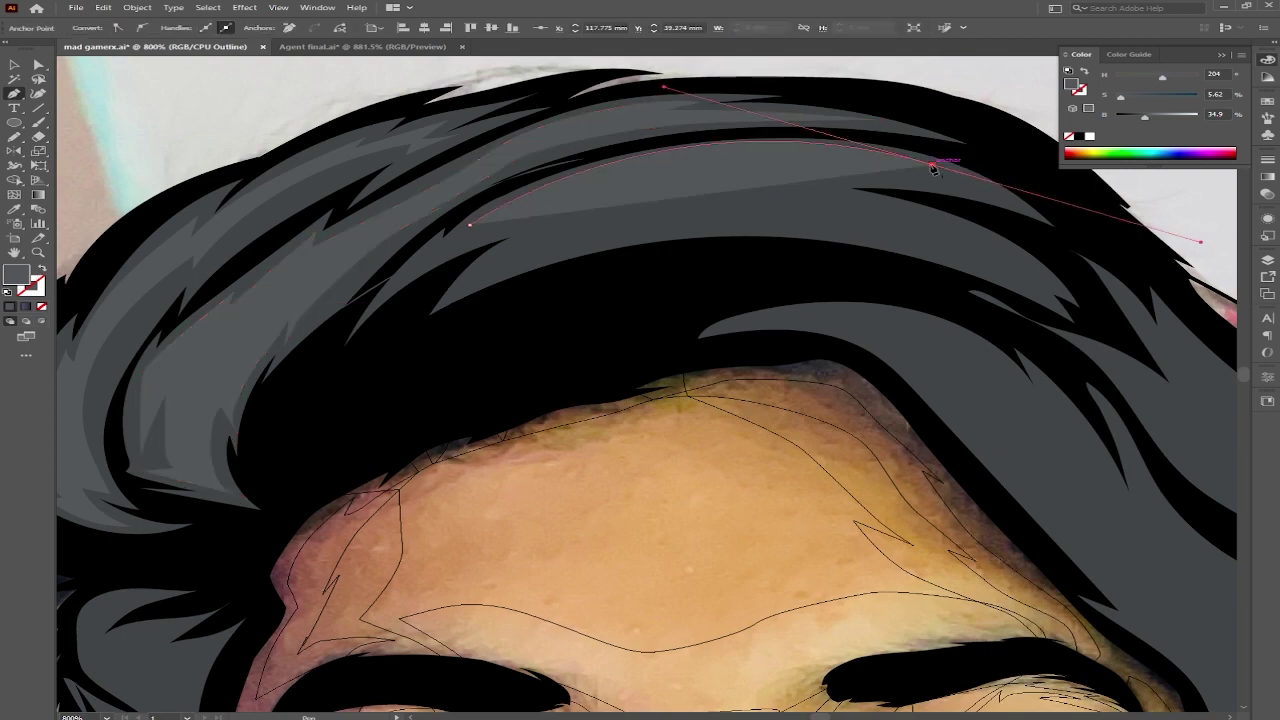
left_click(816, 189)
left_click(1052, 300)
left_click(973, 250)
left_click_drag(806, 210, 802, 213)
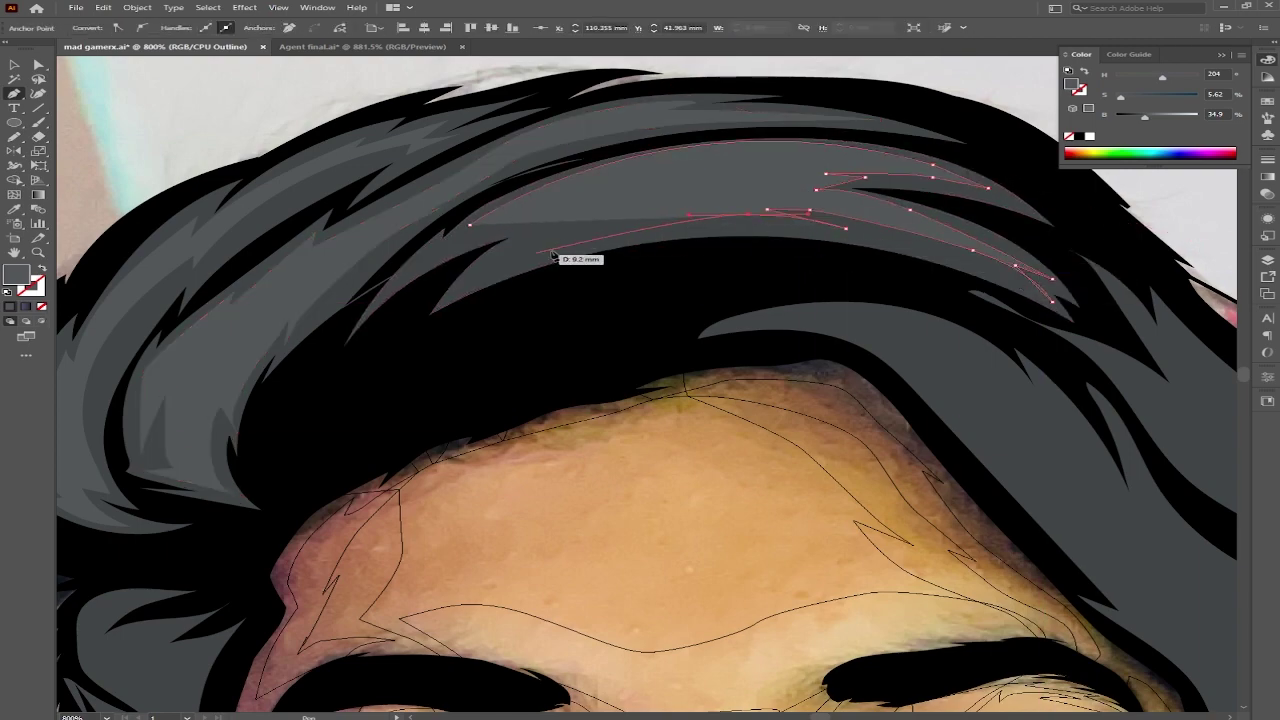
left_click_drag(492, 276, 523, 259)
key("v")
Step: Pencil-draw a highlight strand down the right-side hair and fill it grey
scroll(640, 400, "down", 5)
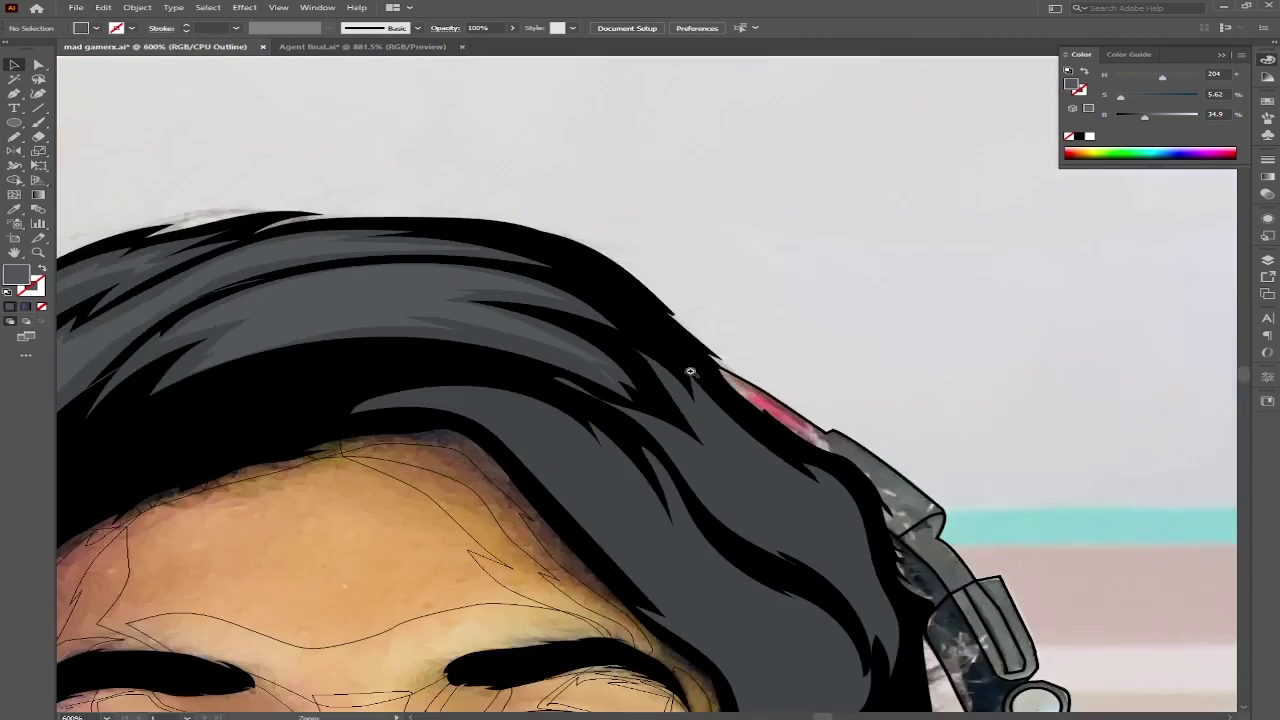
scroll(640, 400, "right", 5)
key("n")
left_click_drag(340, 185, 476, 215)
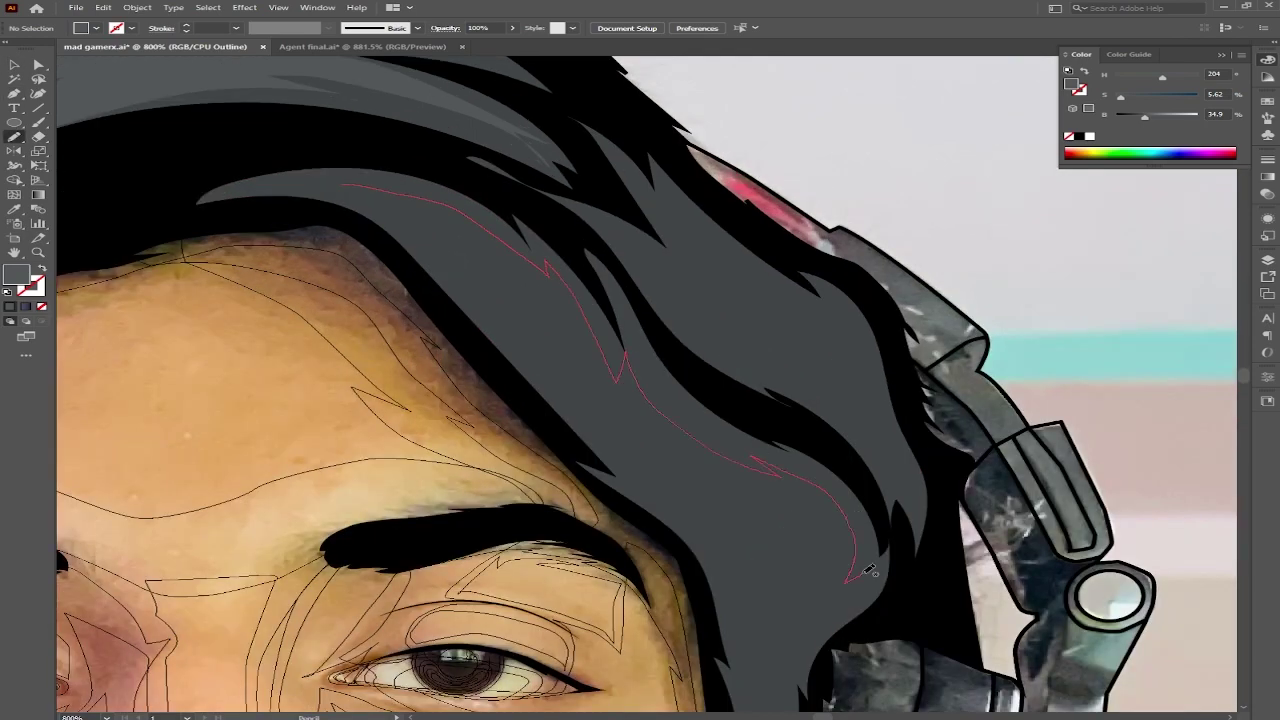
left_click_drag(868, 568, 795, 670)
left_click_drag(795, 670, 728, 340)
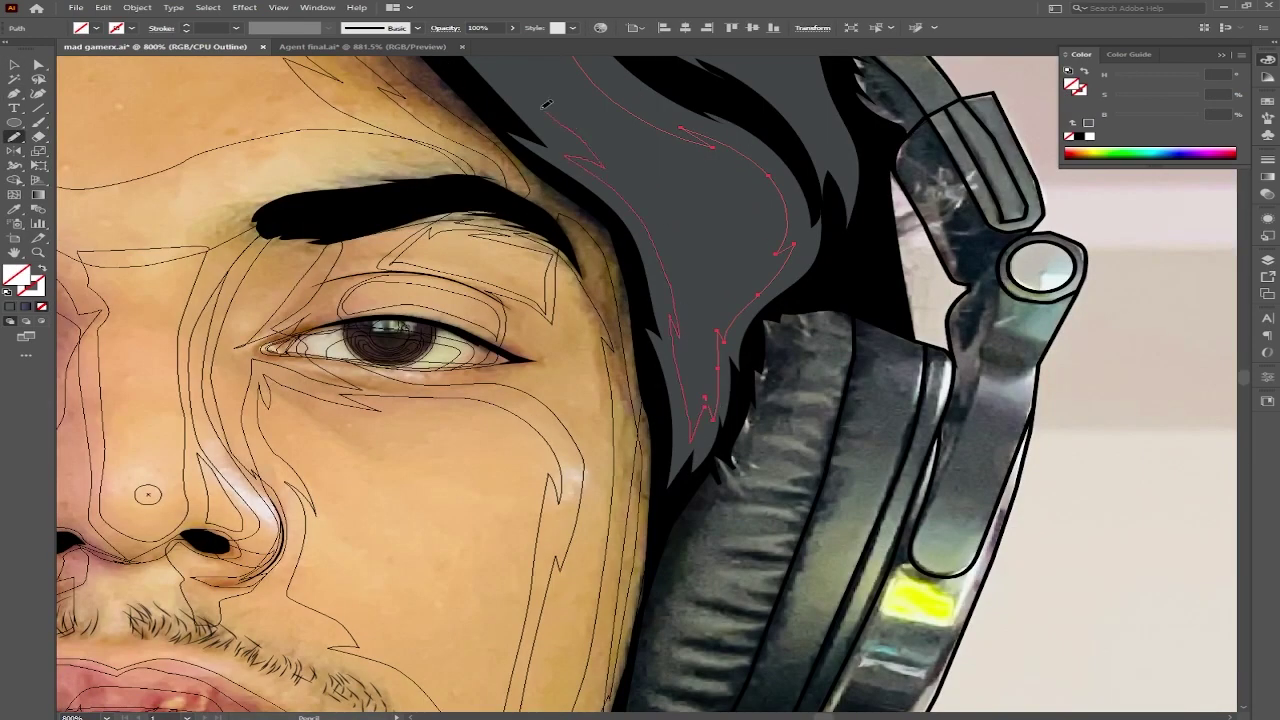
left_click_drag(546, 104, 731, 400)
left_click(16, 210)
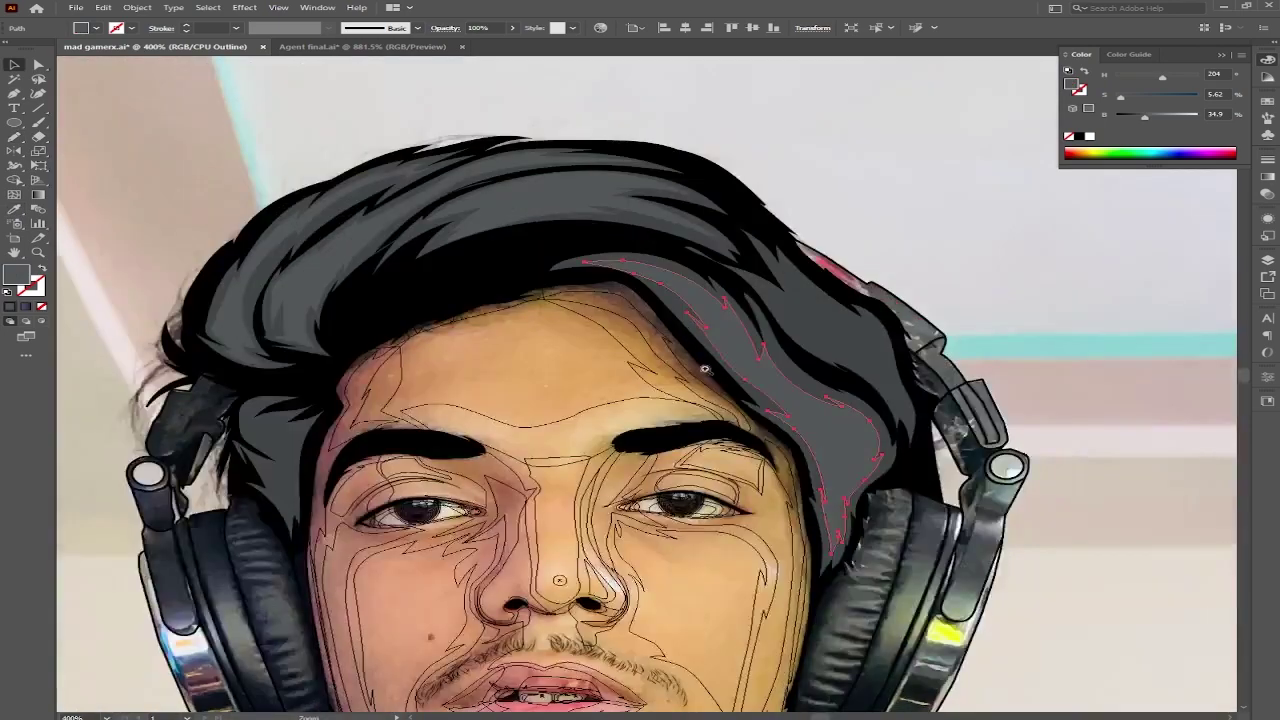
left_click(718, 260)
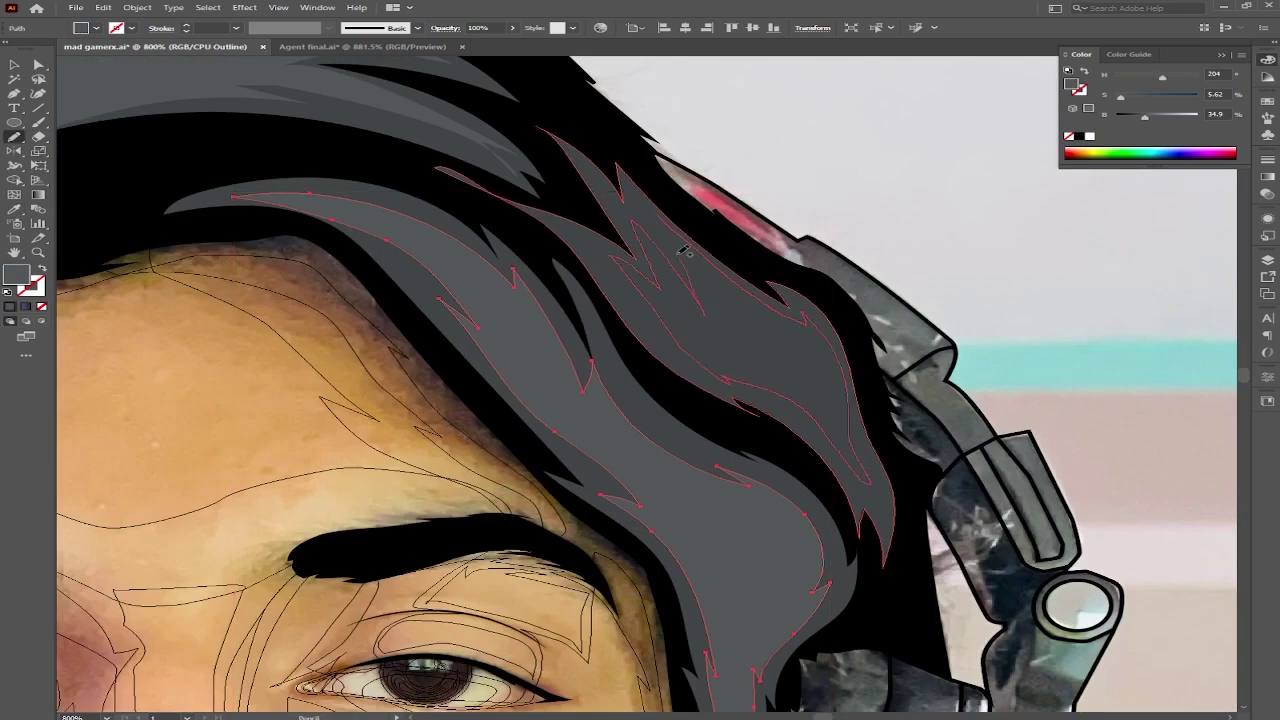
Step: Add a grey strand over the front fringe, then return to full-colour Preview
key("ctrl+shift+a")
scroll(683, 250, "down", 5)
scroll(588, 366, "up", 5)
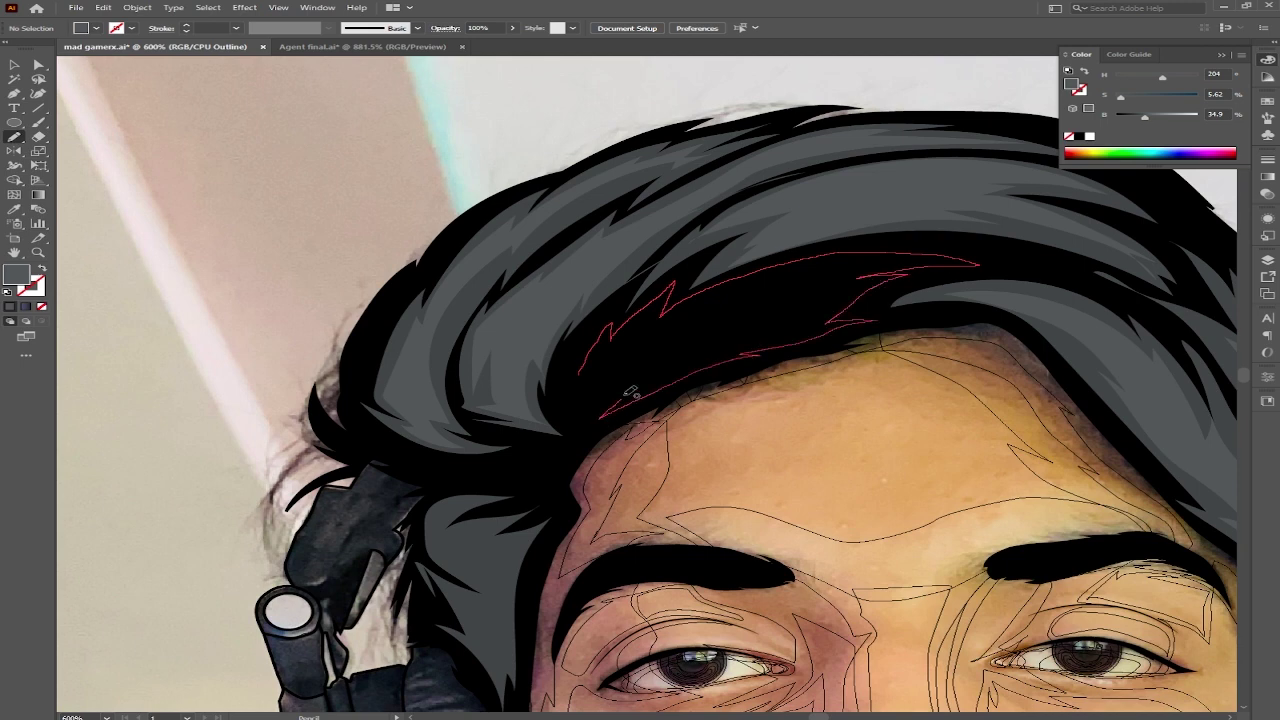
left_click_drag(577, 370, 572, 372)
key("ctrl+equal")
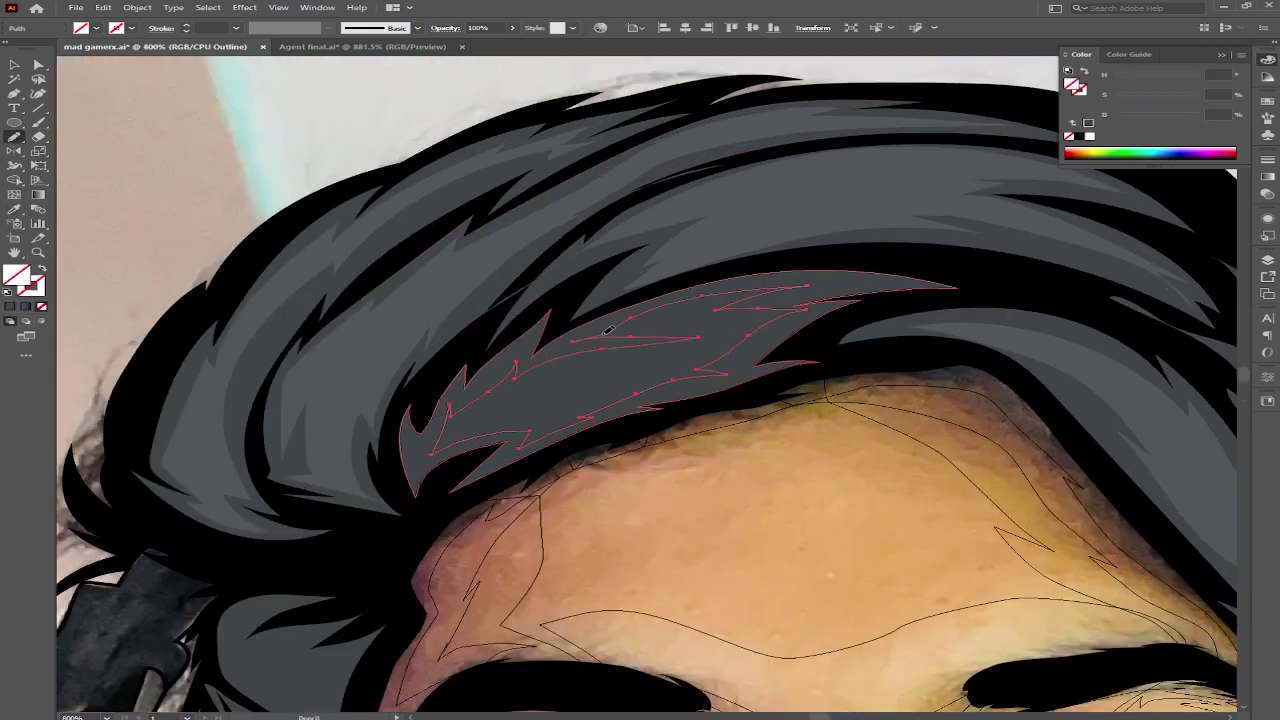
key("ctrl+y")
key("ctrl+1")
key("F7")
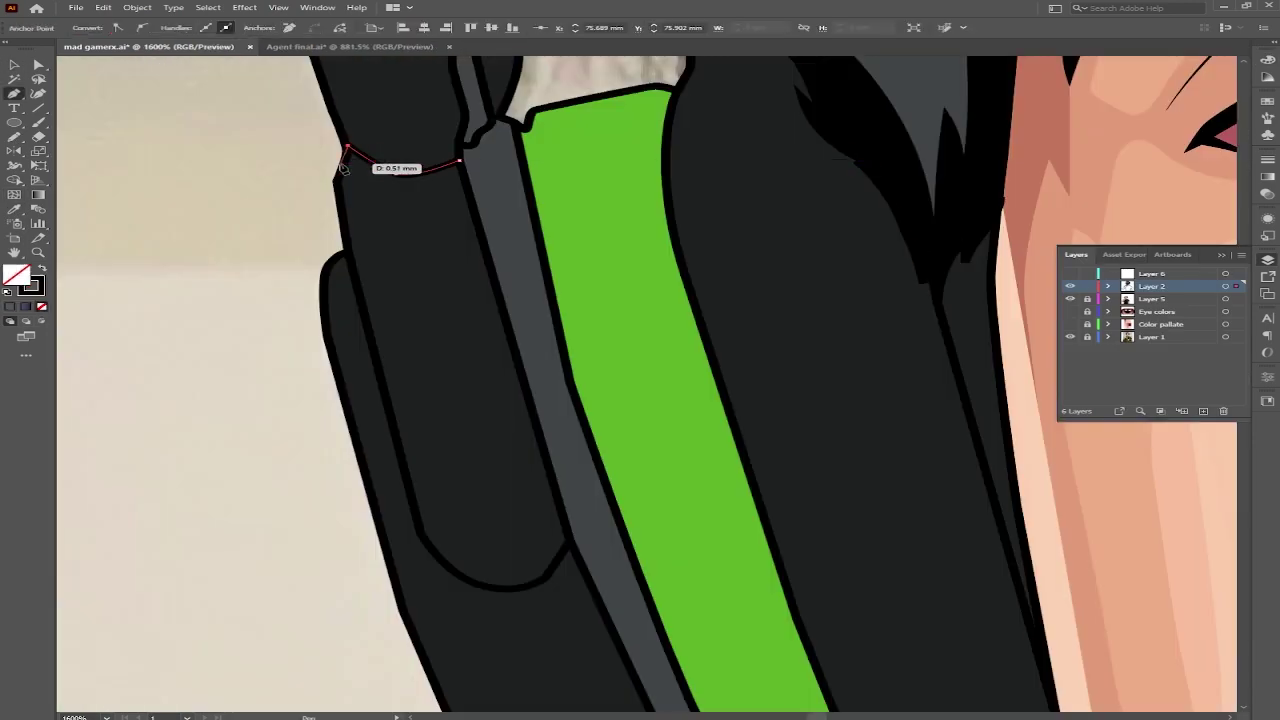
Step: Give the headphone band a grey gradient fill angled diagonally across it
key("ctrl+equal")
key("ctrl+equal")
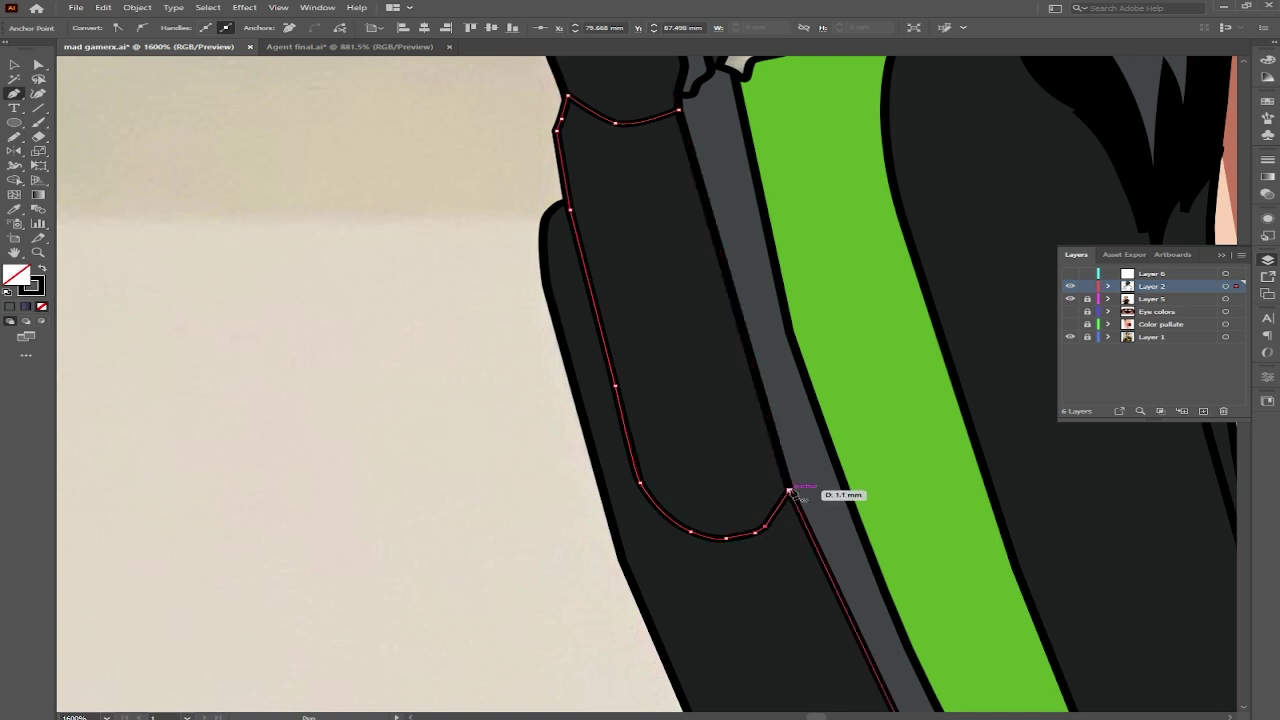
key("ctrl+equal")
scroll(547, 190, "up", 5)
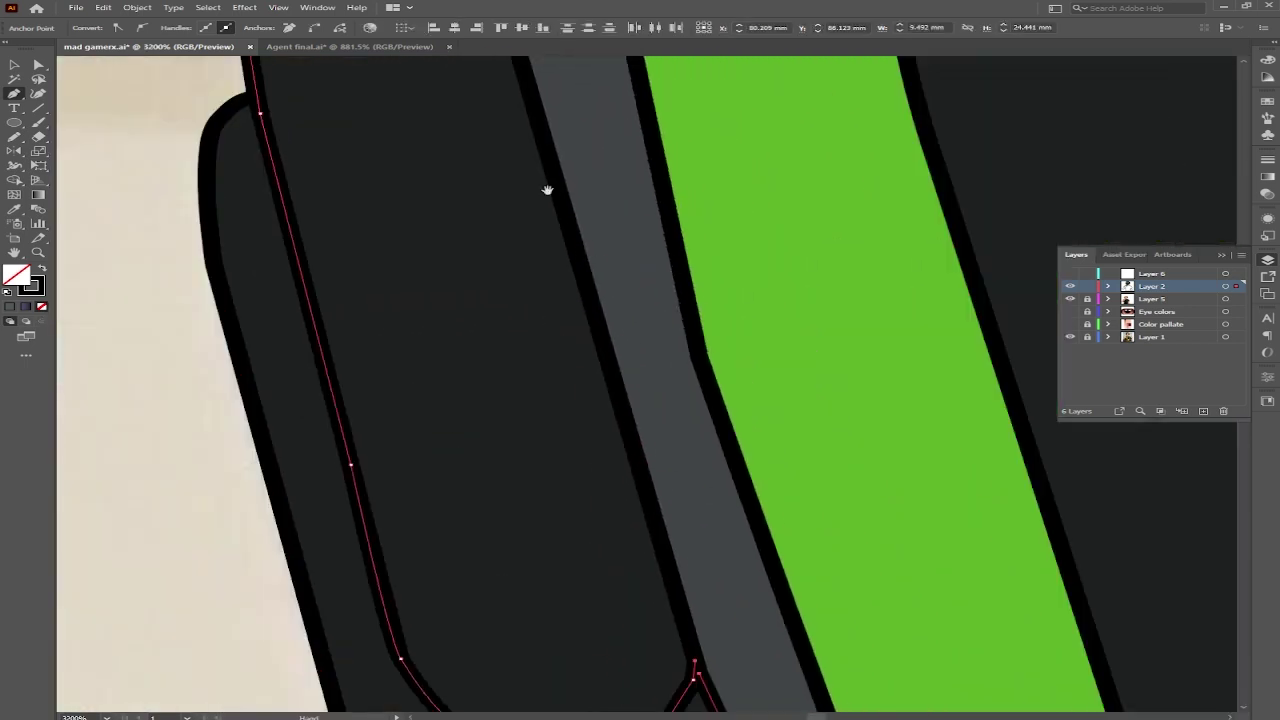
left_click_drag(547, 190, 628, 292)
key("period")
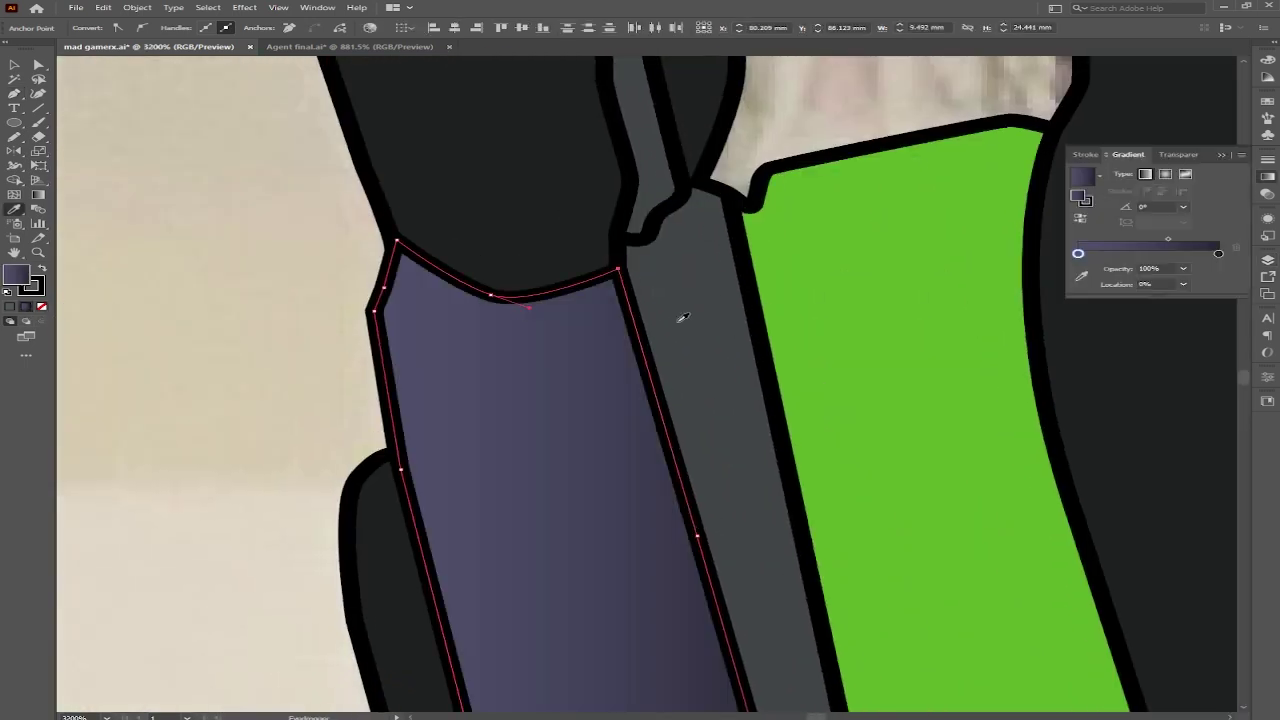
left_click(1081, 276)
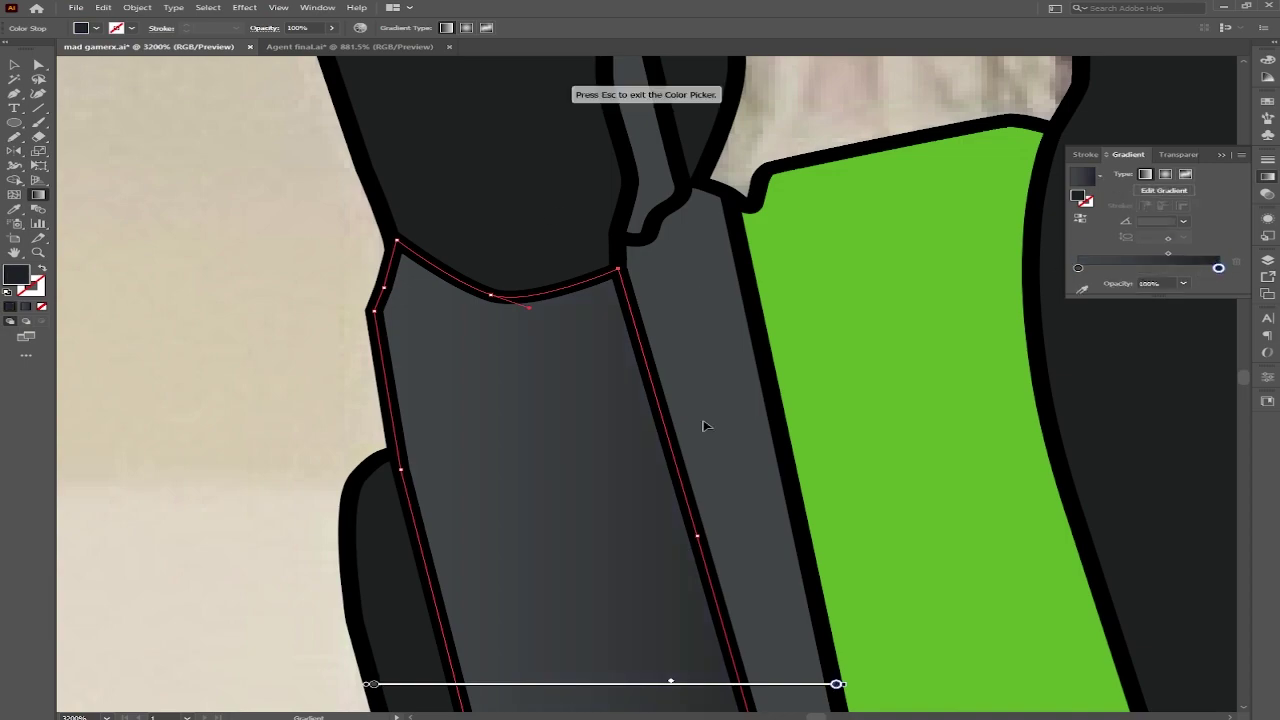
key("ctrl+minus")
key("ctrl+minus")
key("ctrl+minus")
left_click_drag(403, 235, 606, 563)
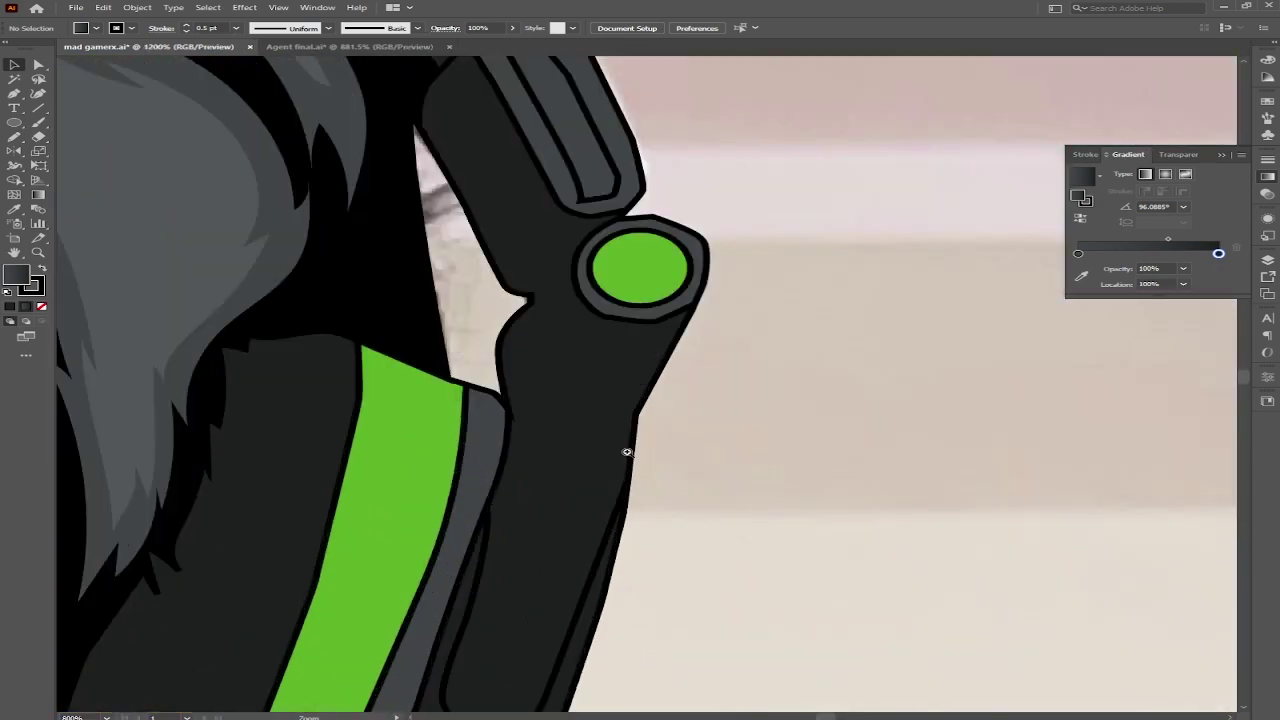
Step: Pen-trace a thin sliver along the right earcup edge and begin outlining its inner panel
left_click(509, 392)
left_click_drag(586, 423, 643, 414)
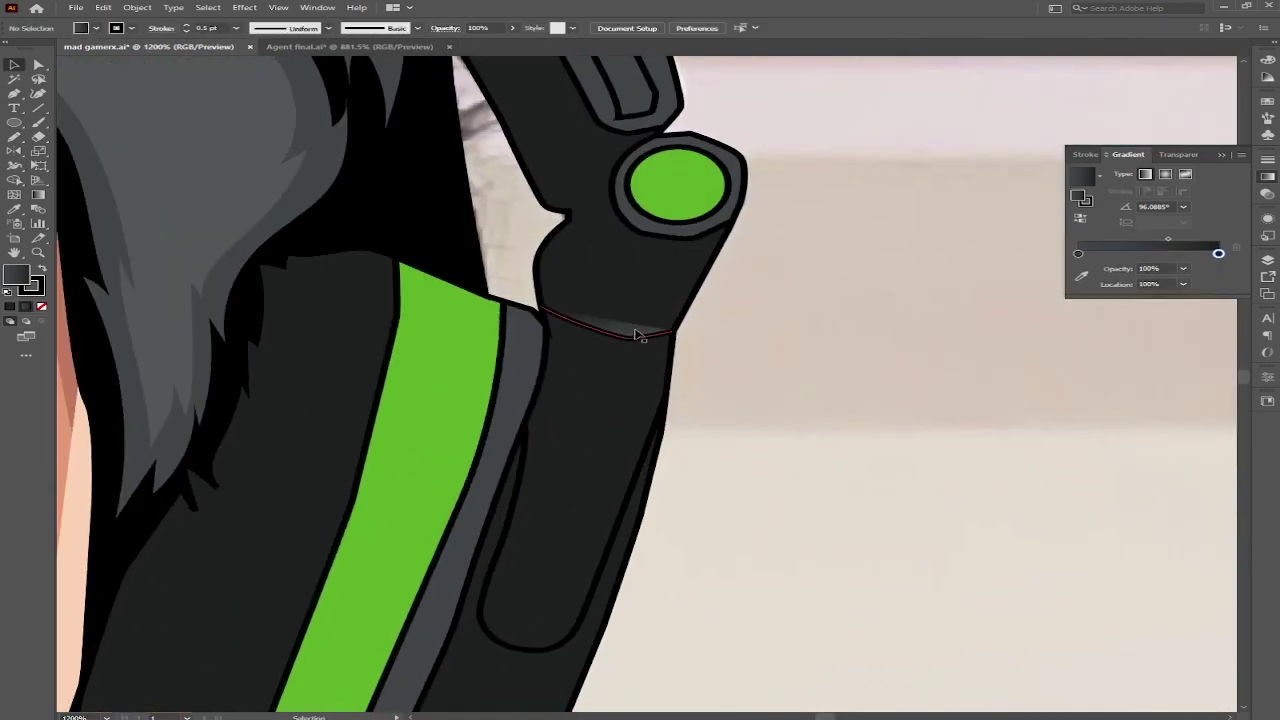
key("v")
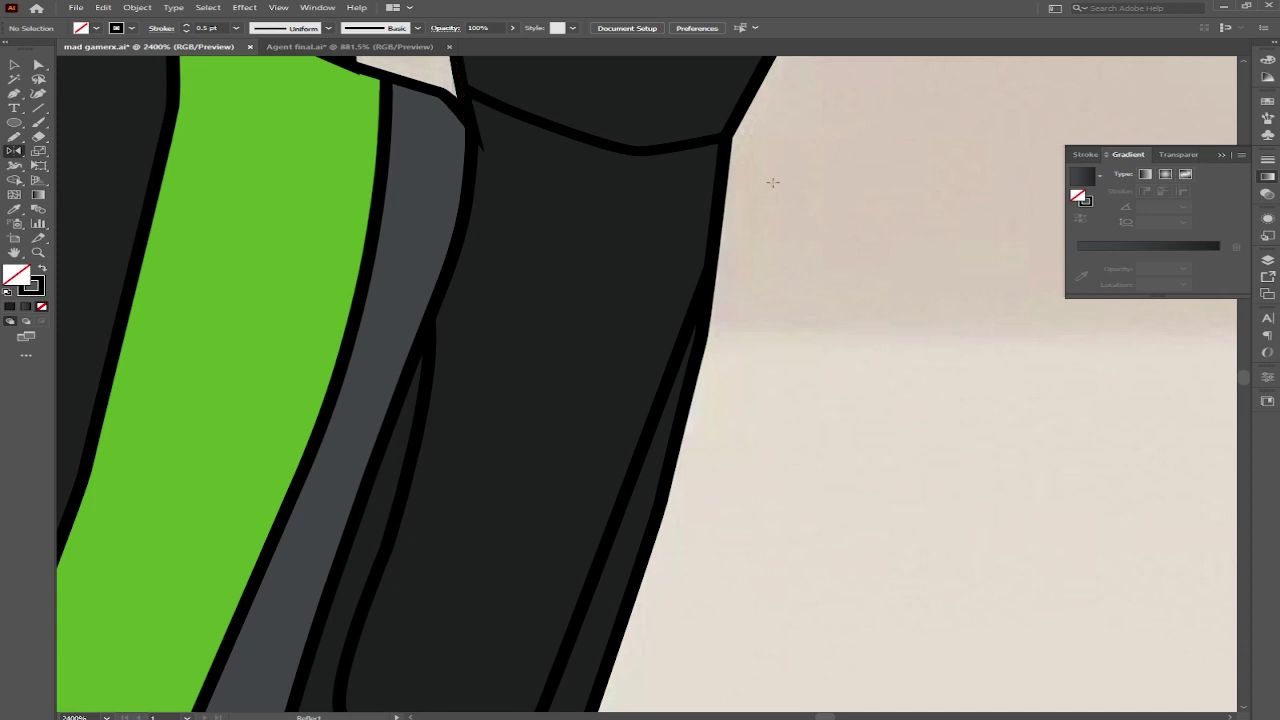
left_click(471, 128)
scroll(450, 230, "down", 3)
left_click(377, 396)
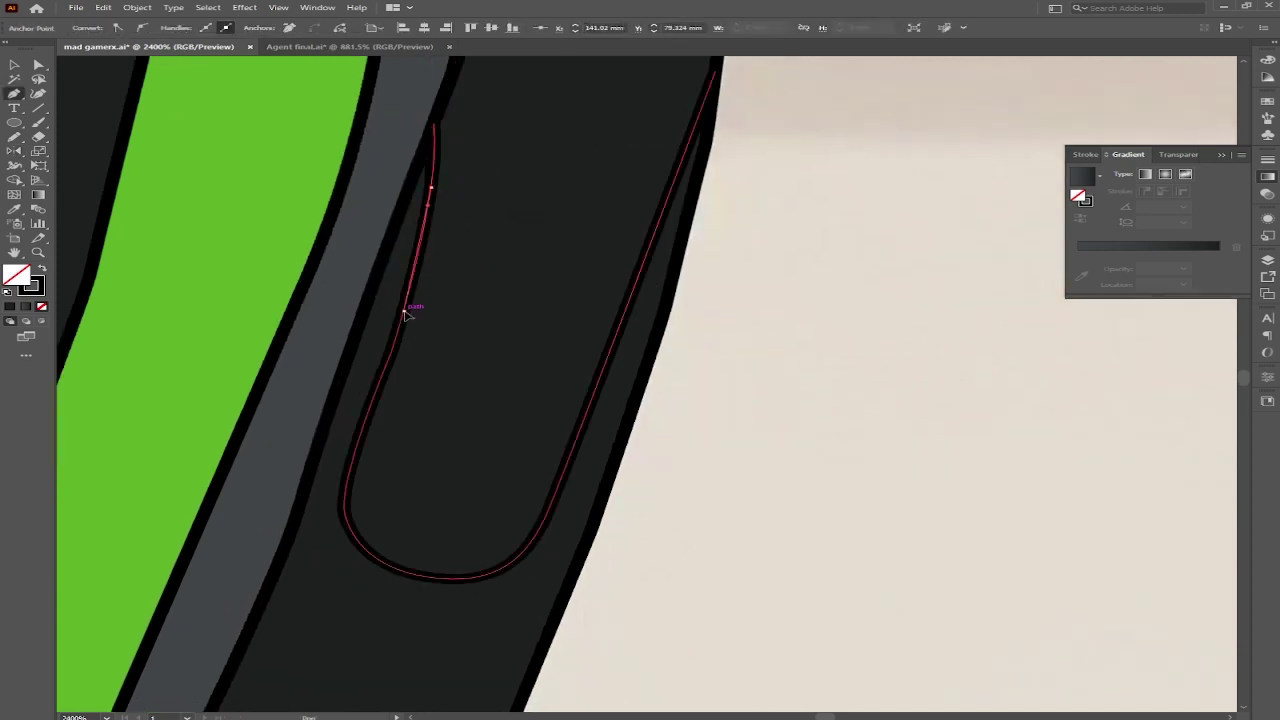
left_click(395, 571)
left_click(465, 579)
left_click(511, 564)
left_click(535, 537)
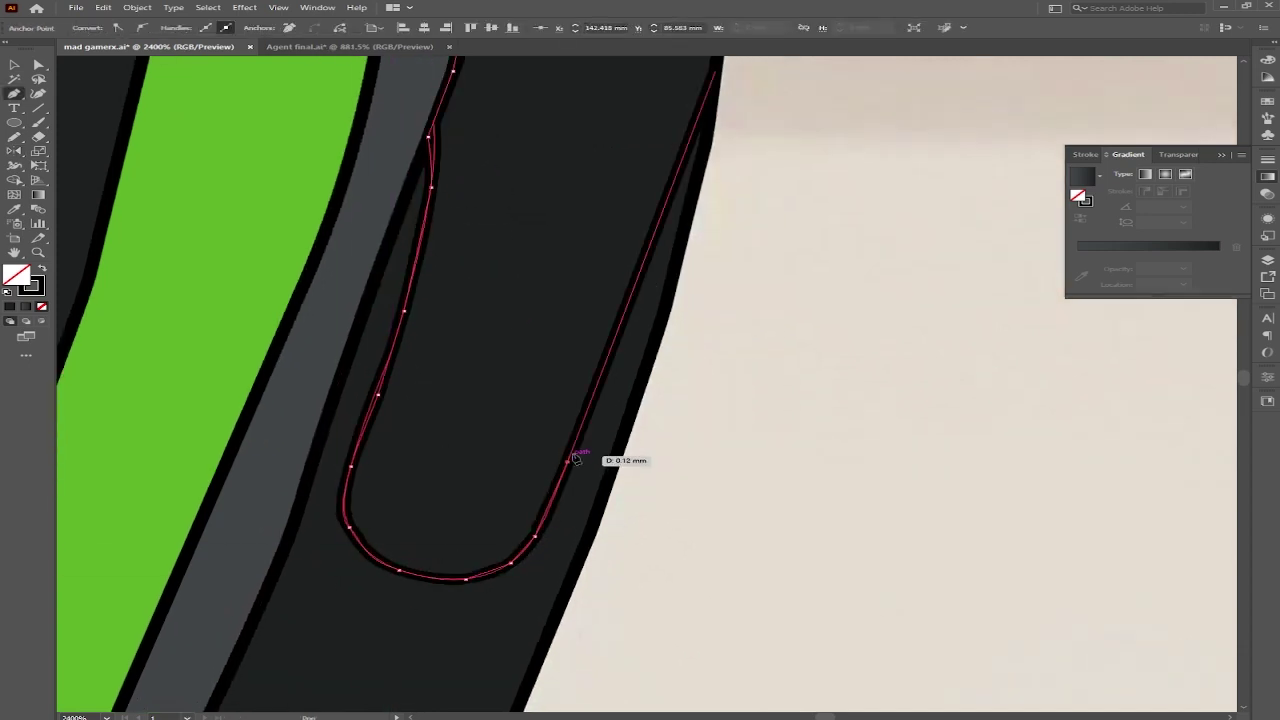
Step: Close the earcup inner panel outline and fill it with a gradient
left_click(713, 79)
scroll(660, 200, "up", 5)
left_click(615, 425)
scroll(627, 342, "up", 2)
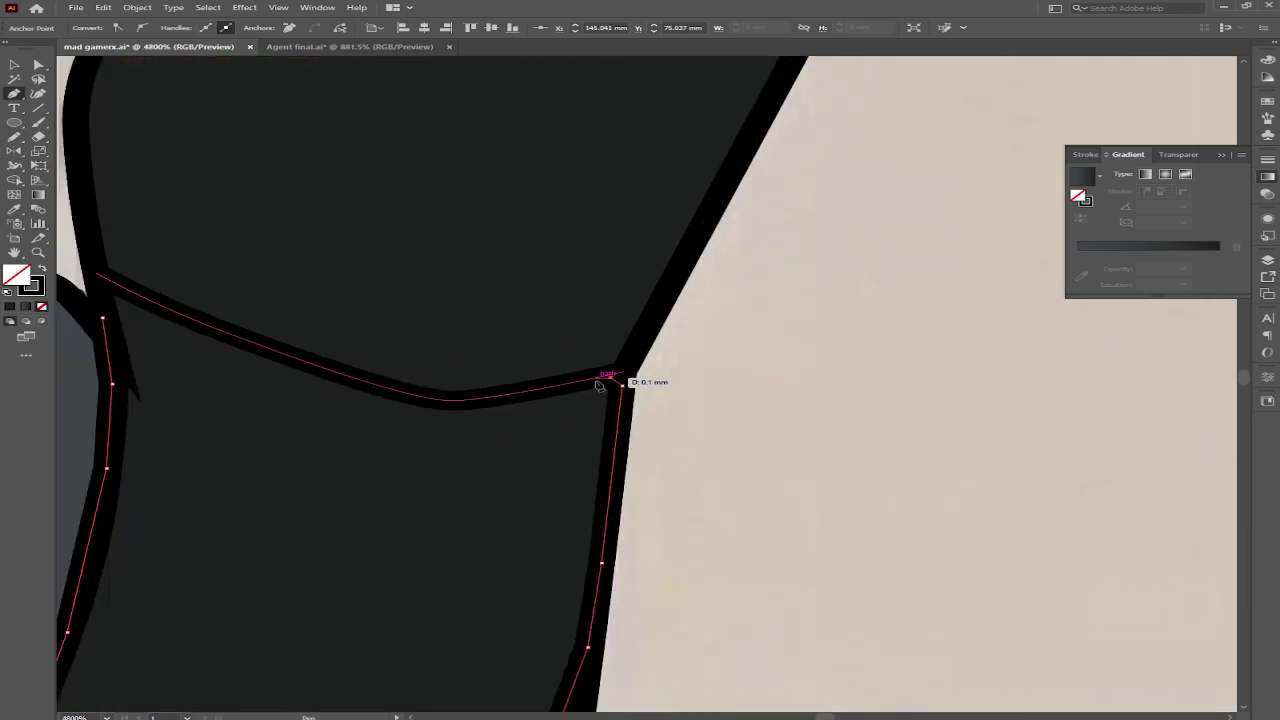
left_click(104, 285)
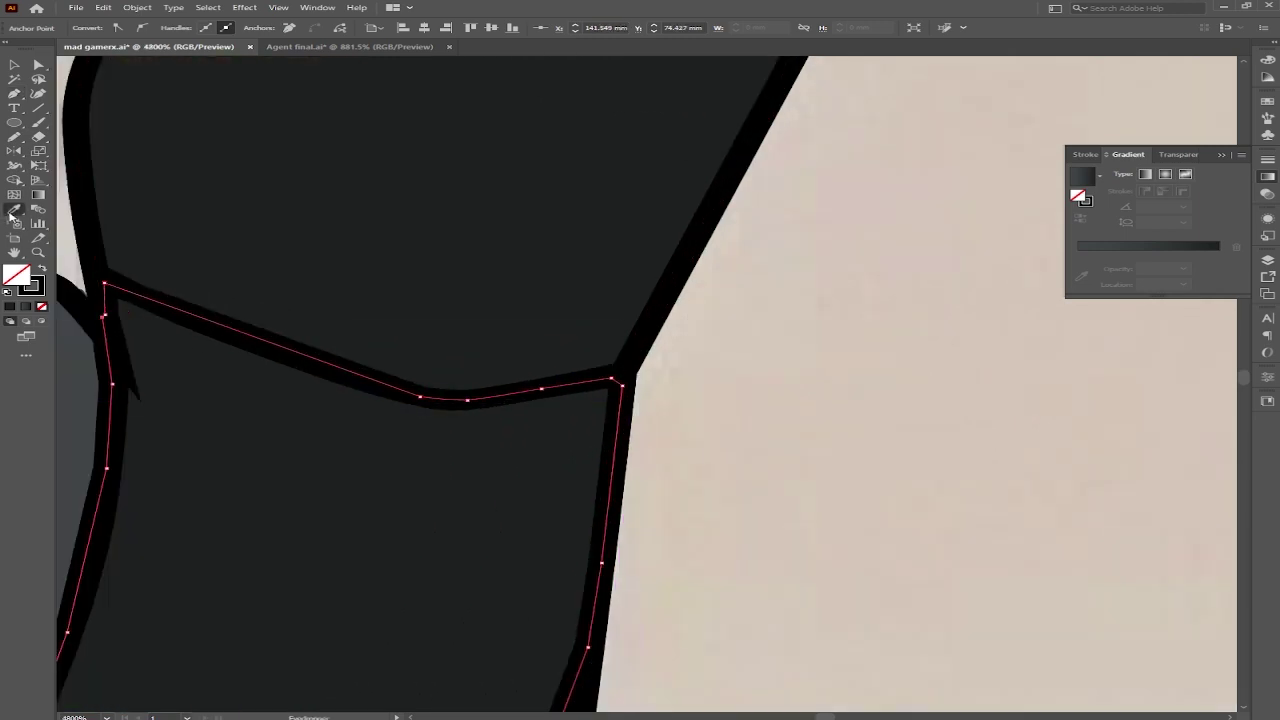
scroll(640, 400, "down", 10)
left_click(980, 380)
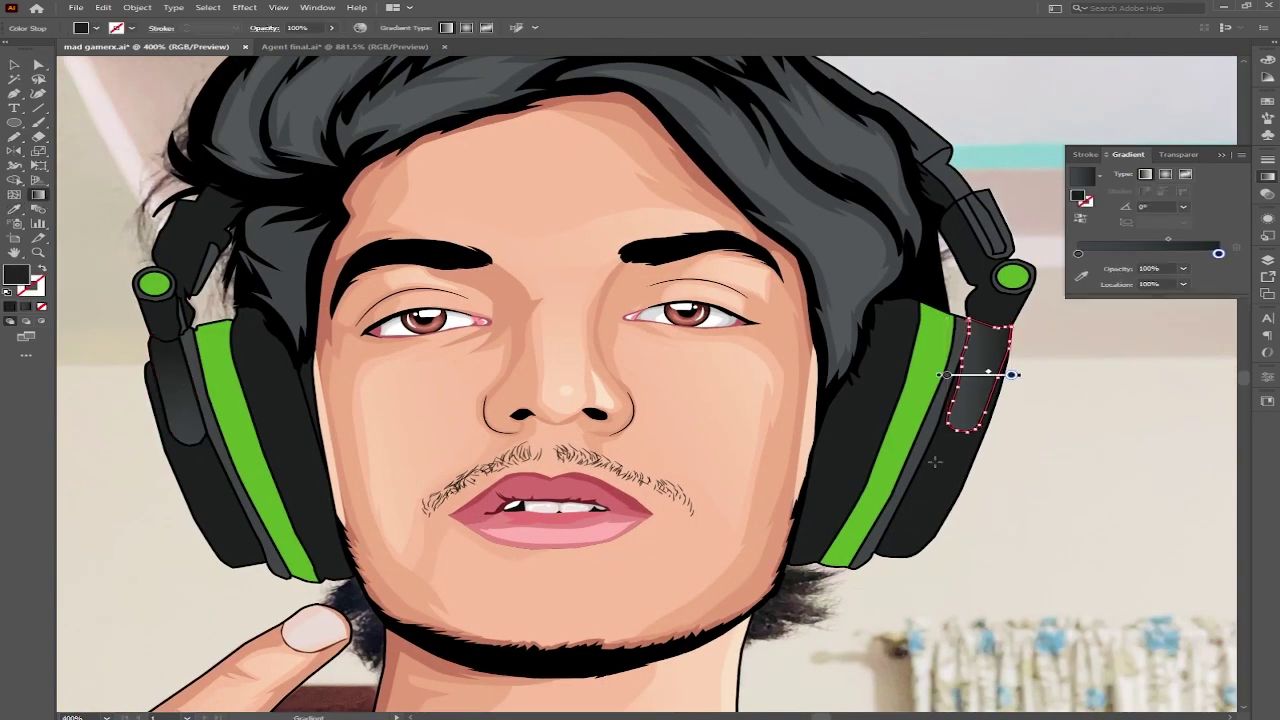
scroll(700, 400, "down", 2)
scroll(640, 380, "down", 3)
scroll(600, 370, "up", 3)
scroll(570, 355, "down", 1)
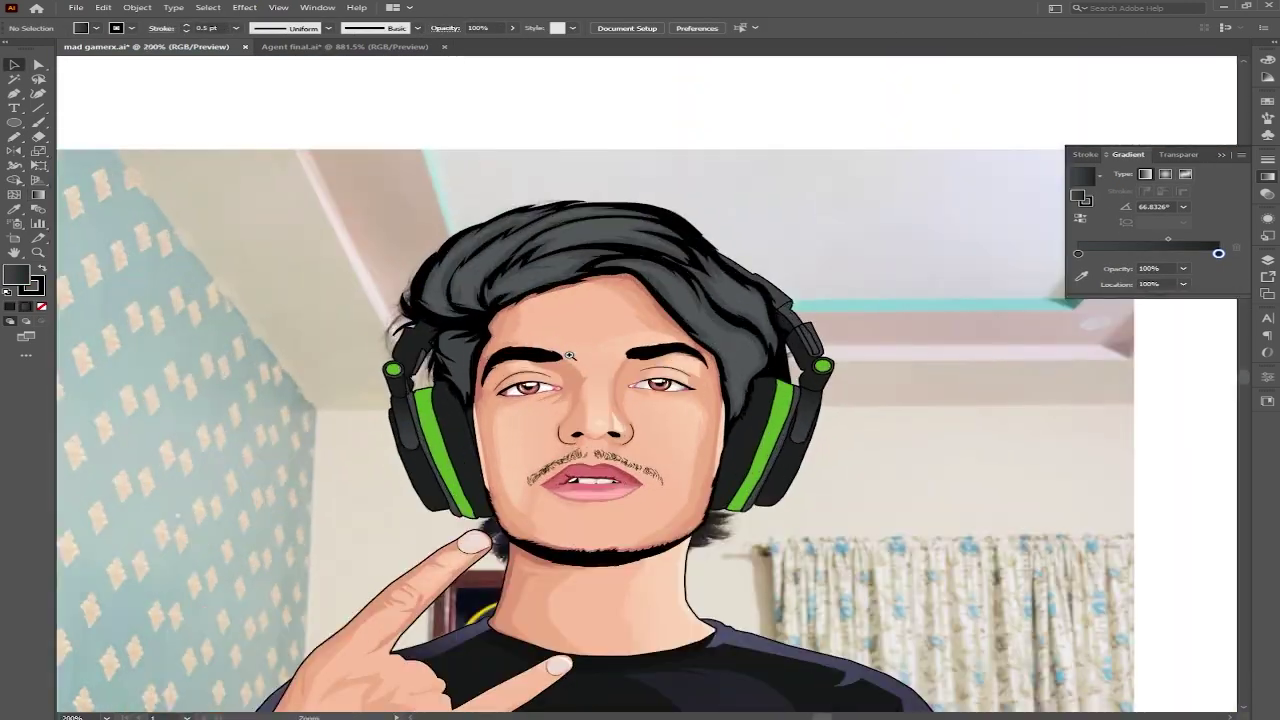
scroll(790, 358, "up", 3)
scroll(790, 358, "up", 2)
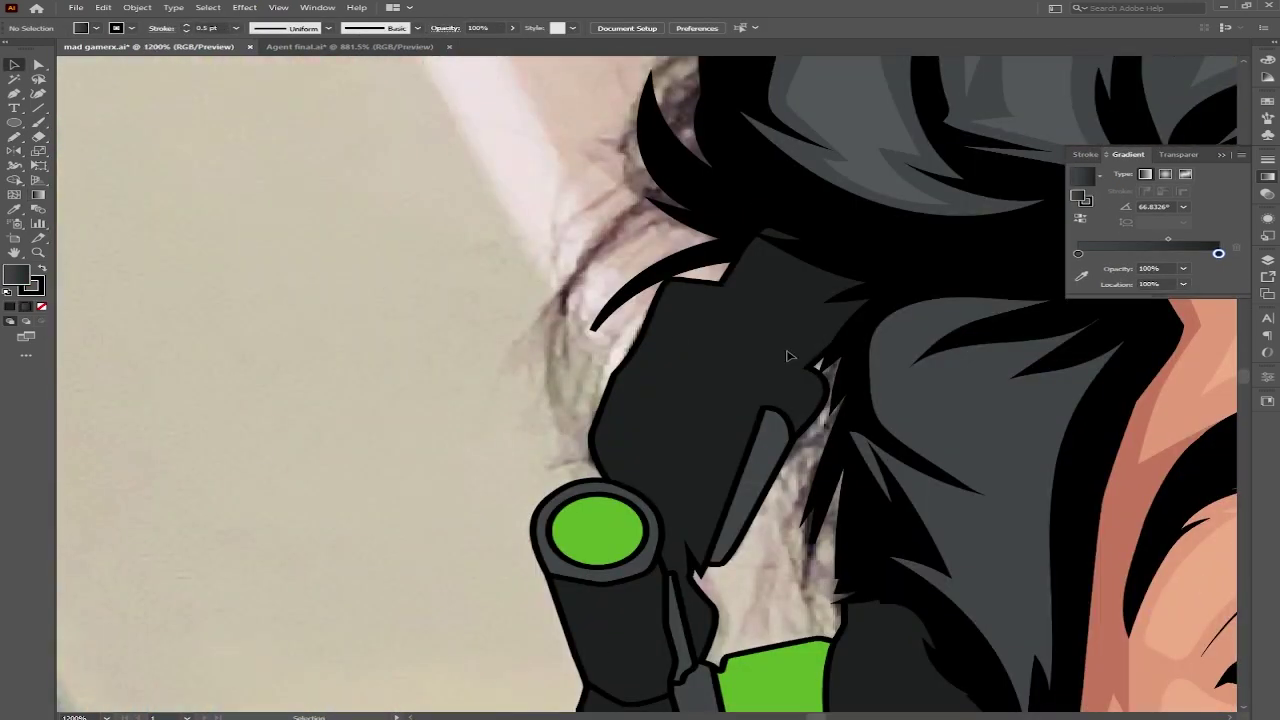
scroll(790, 358, "down", 2)
scroll(800, 432, "down", 3)
scroll(650, 428, "up", 3)
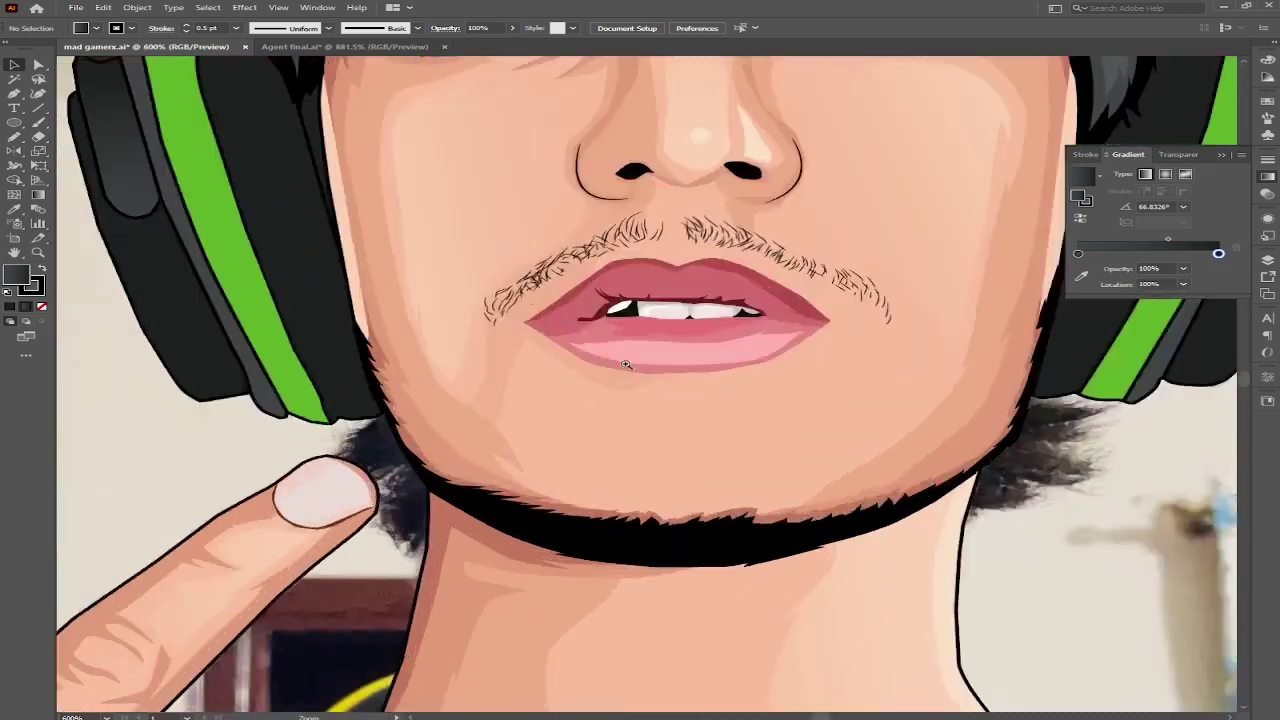
scroll(650, 428, "up", 2)
scroll(660, 430, "down", 5)
scroll(660, 430, "down", 4)
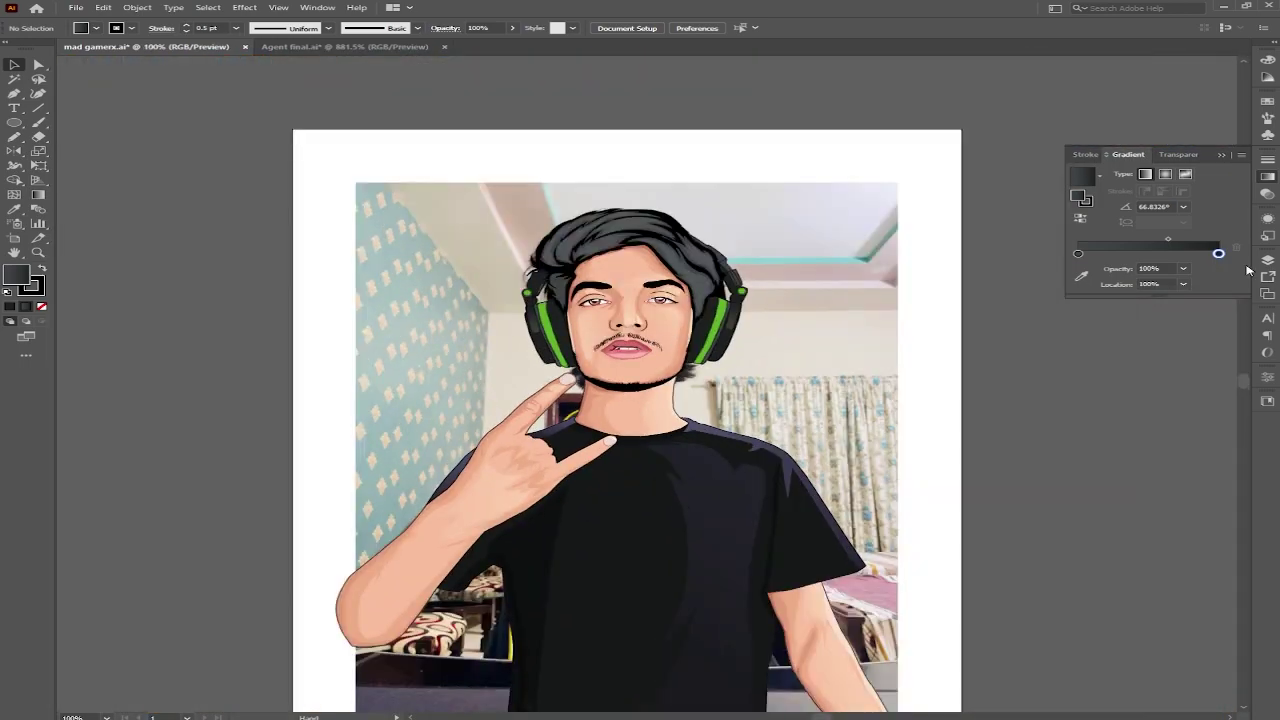
left_click(1268, 260)
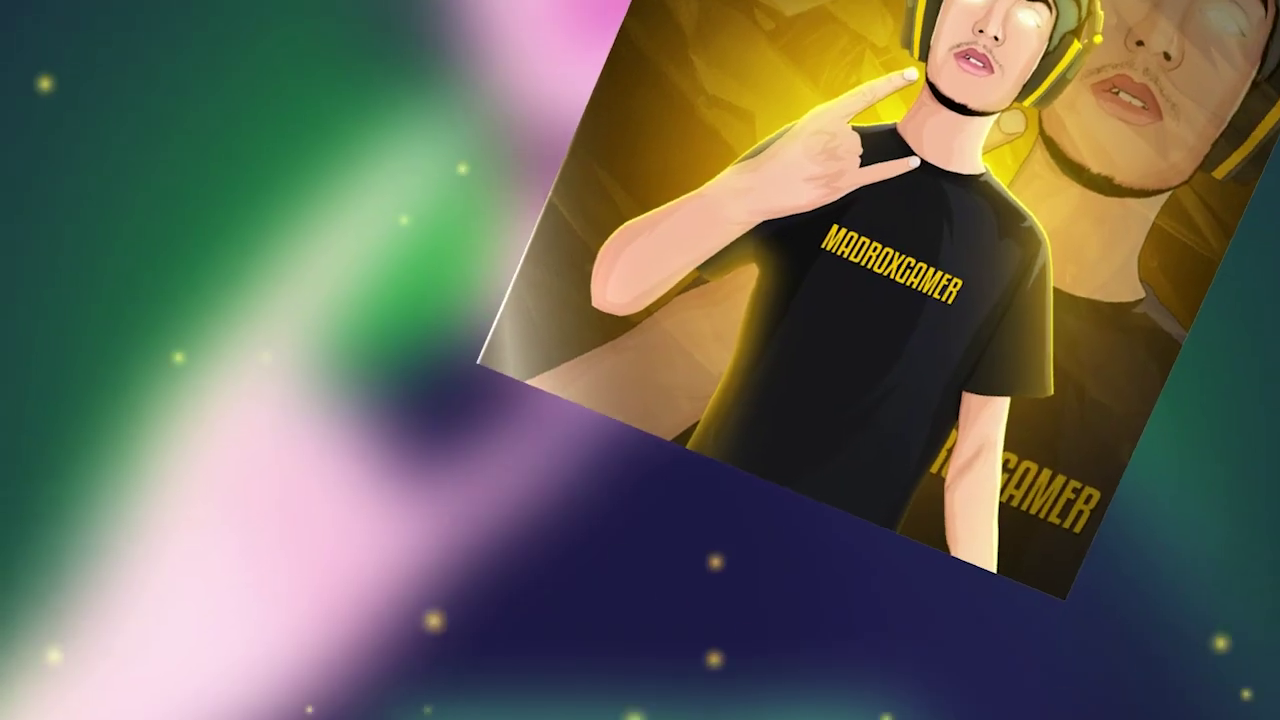